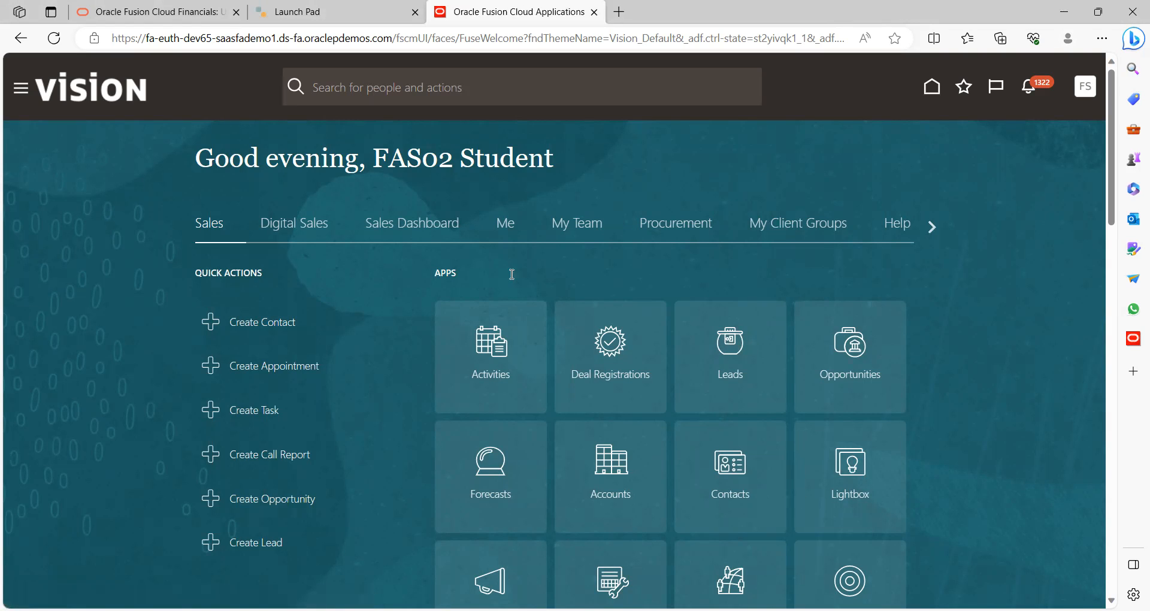
Bring up the Word outline of cash advance steps and scroll to its title
key("alt+Tab")
scroll(511, 274, "up", 1)
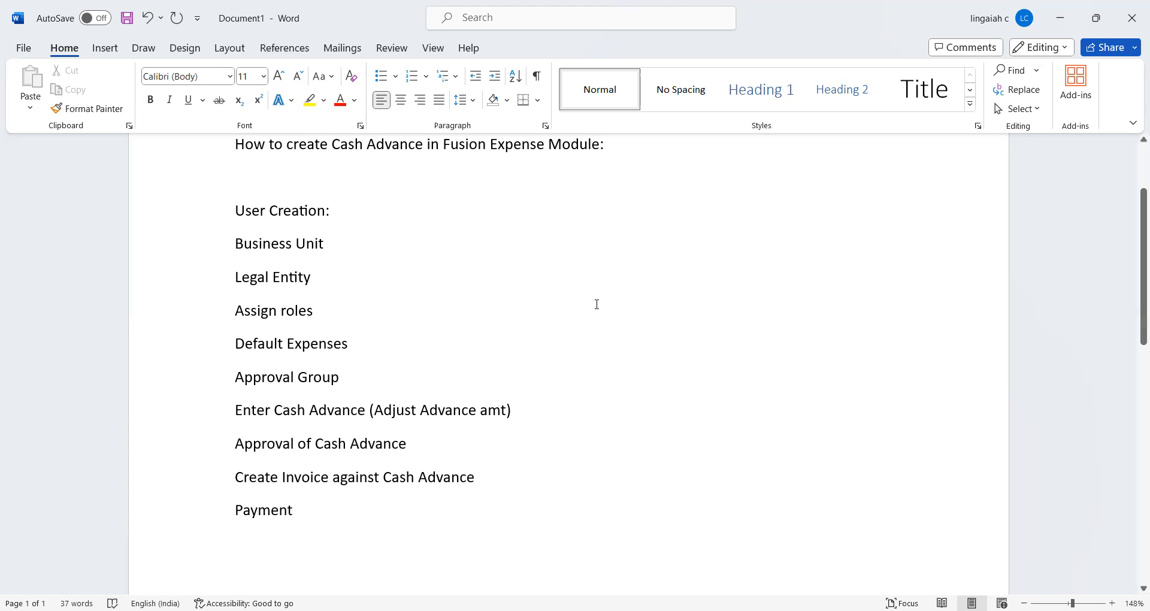
Delete the blank line under the title so 'User Creation:' follows it, then return to Fusion
left_click(597, 177)
key("Delete")
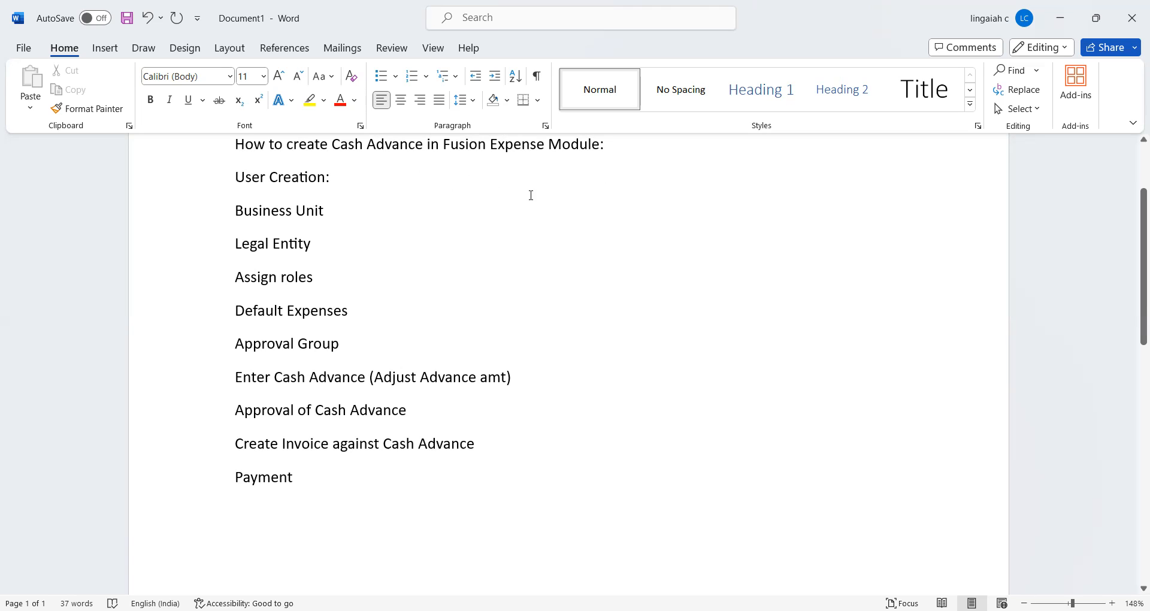
left_click(546, 178)
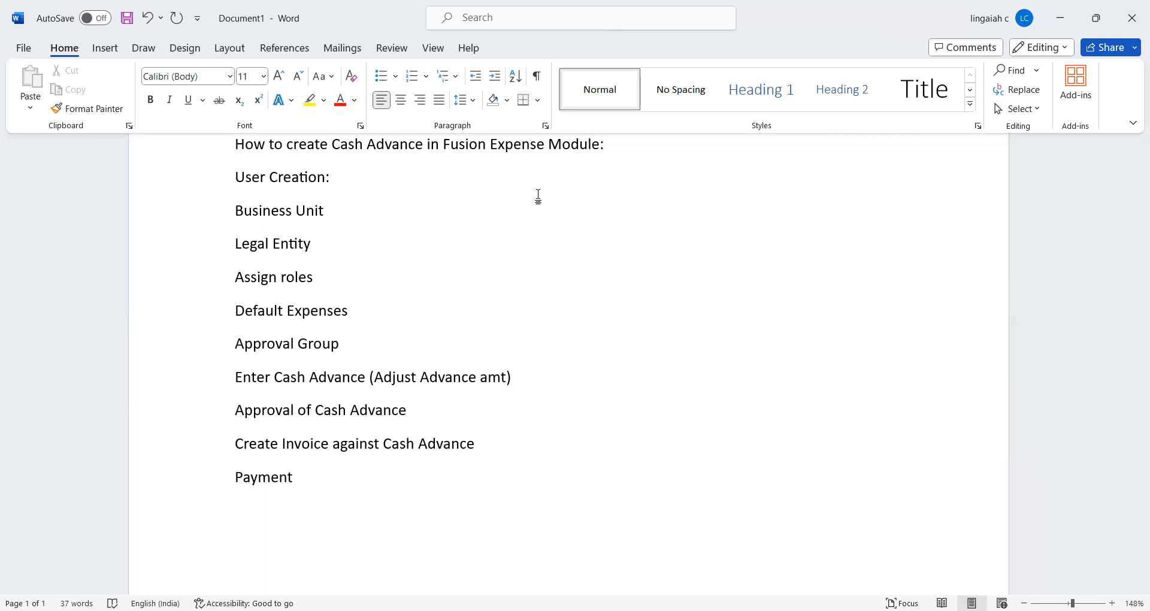
key("alt+Tab")
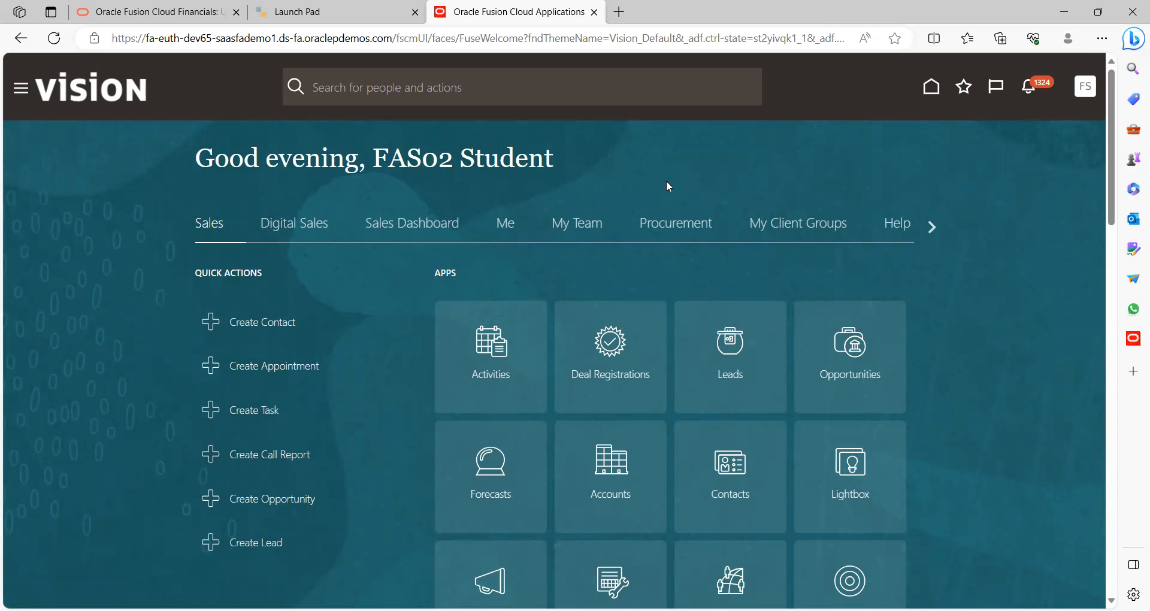
Go to Setup and Maintenance from the user's Settings and Actions menu
scroll(668, 186, "down", 1)
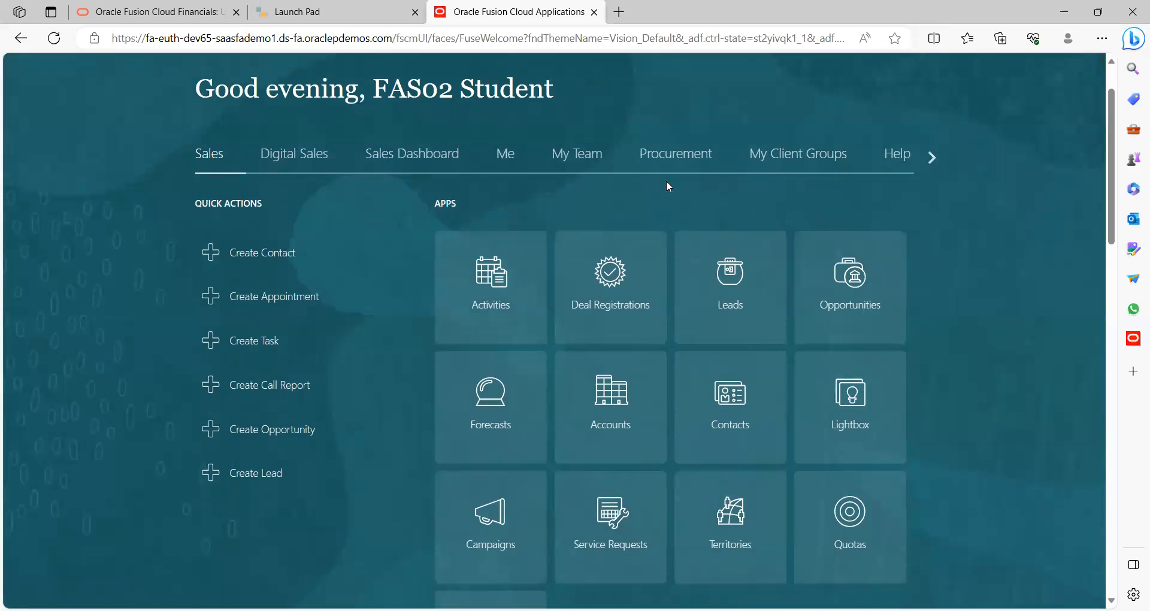
scroll(667, 183, "up", 1)
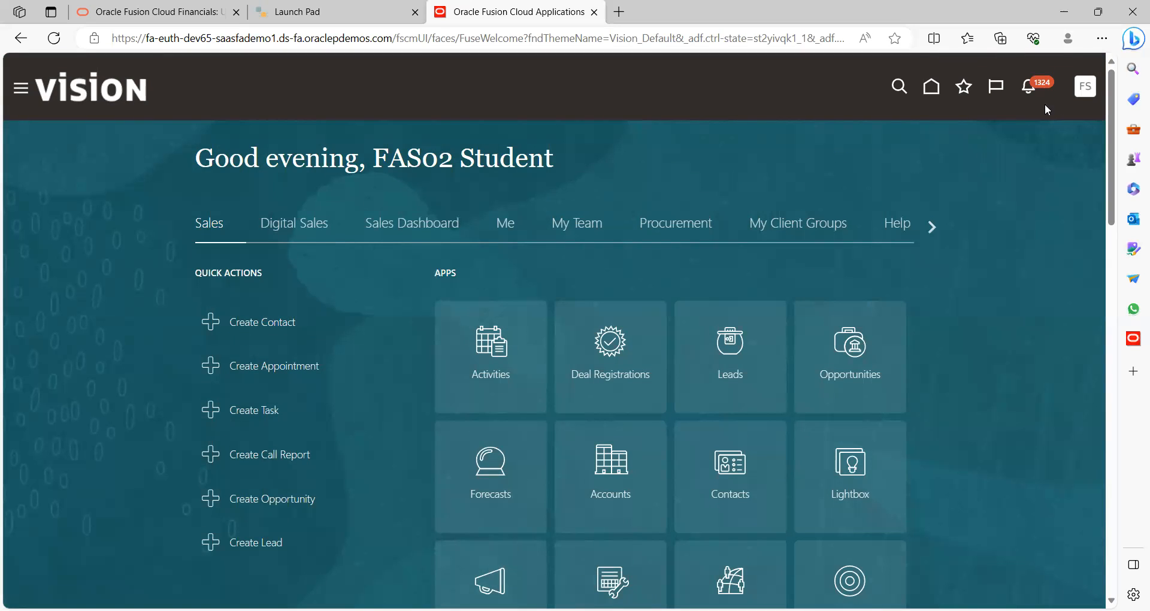
left_click(1084, 89)
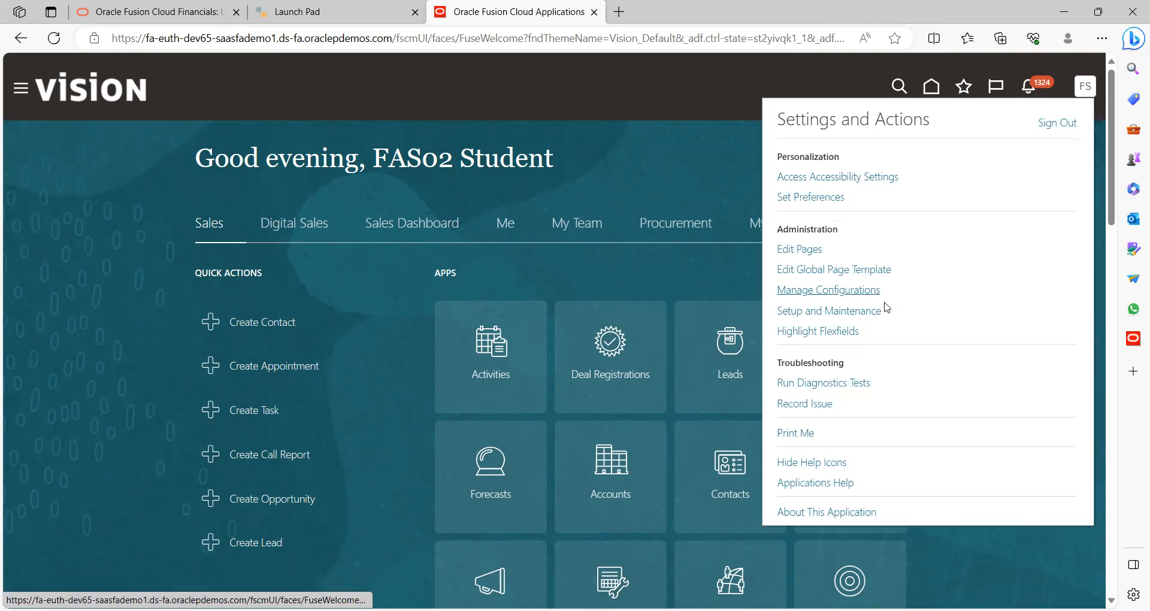
left_click(862, 312)
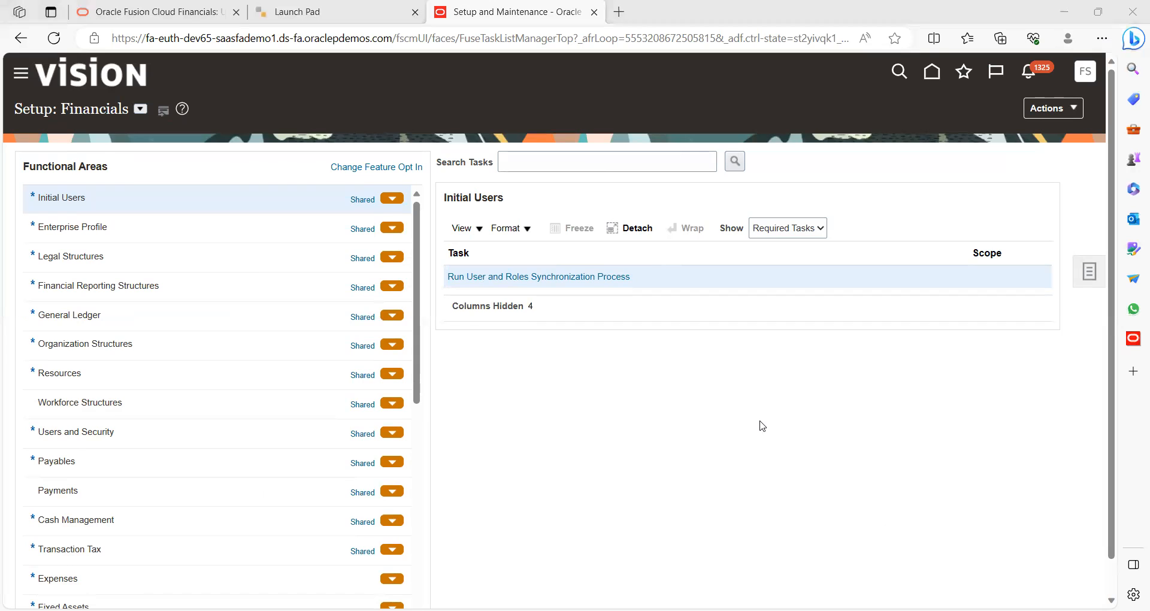
Search the setup tasks for 'Manage user' and open the Manage Users task
left_click(1088, 273)
left_click(966, 288)
left_click(425, 164)
type("Man")
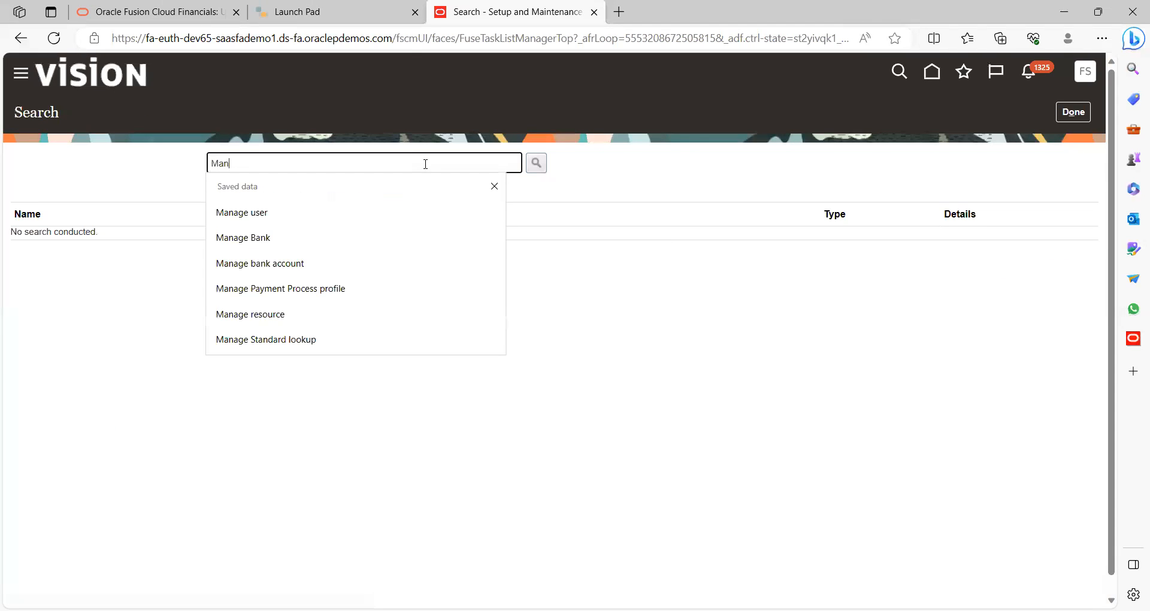
type("age user")
left_click(277, 215)
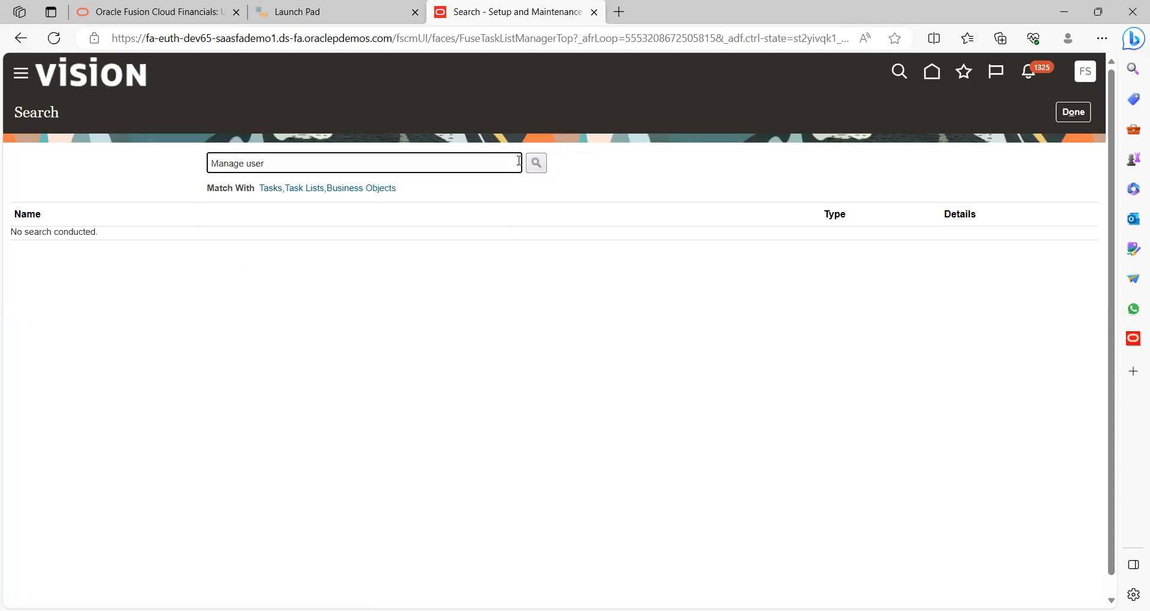
left_click(536, 162)
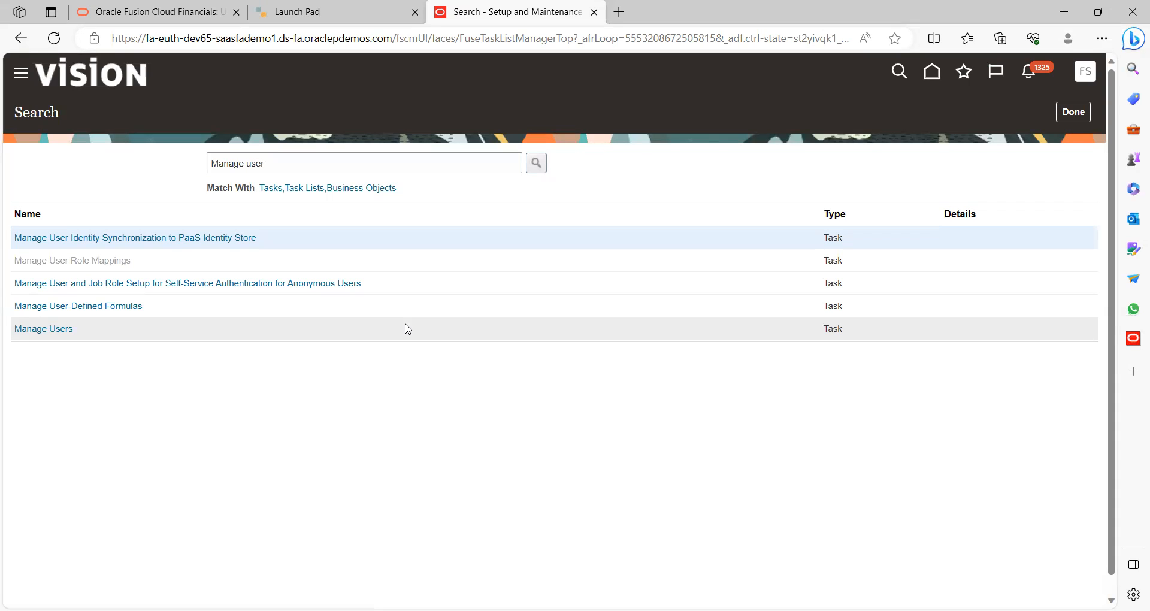
left_click(52, 335)
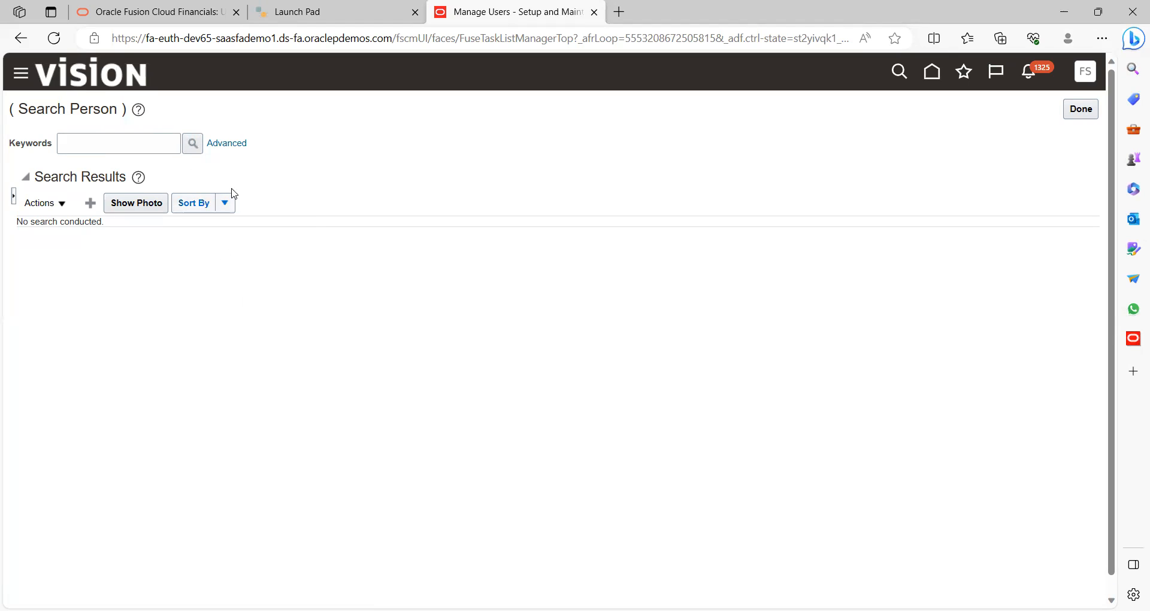
Search for an existing person by name, clear the keyword, and close Manage Users
left_click(162, 142)
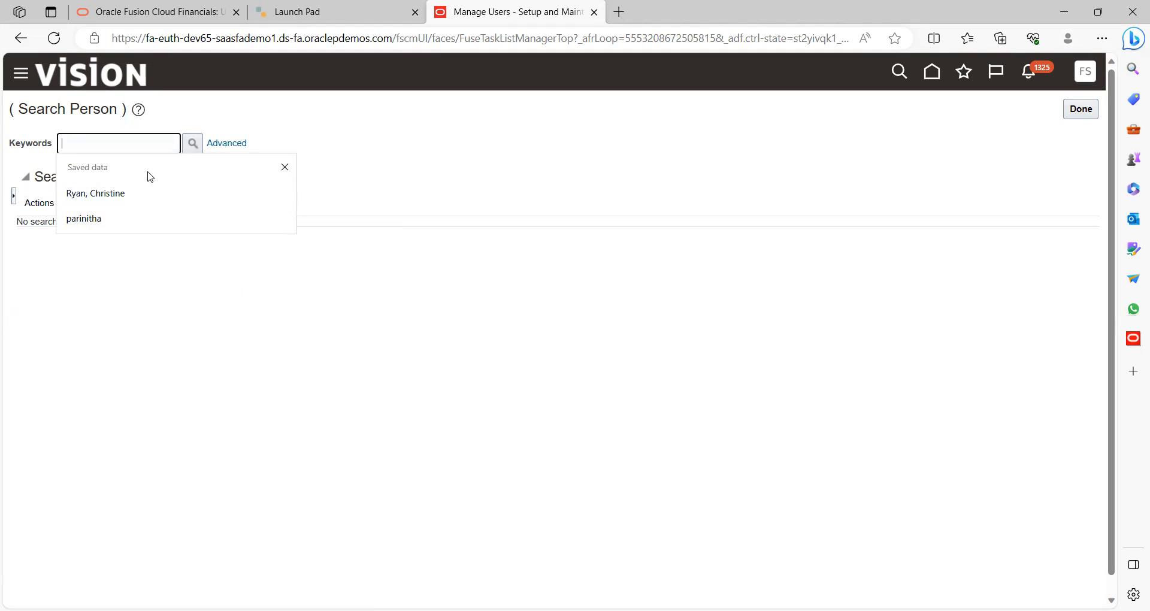
type("praneeth")
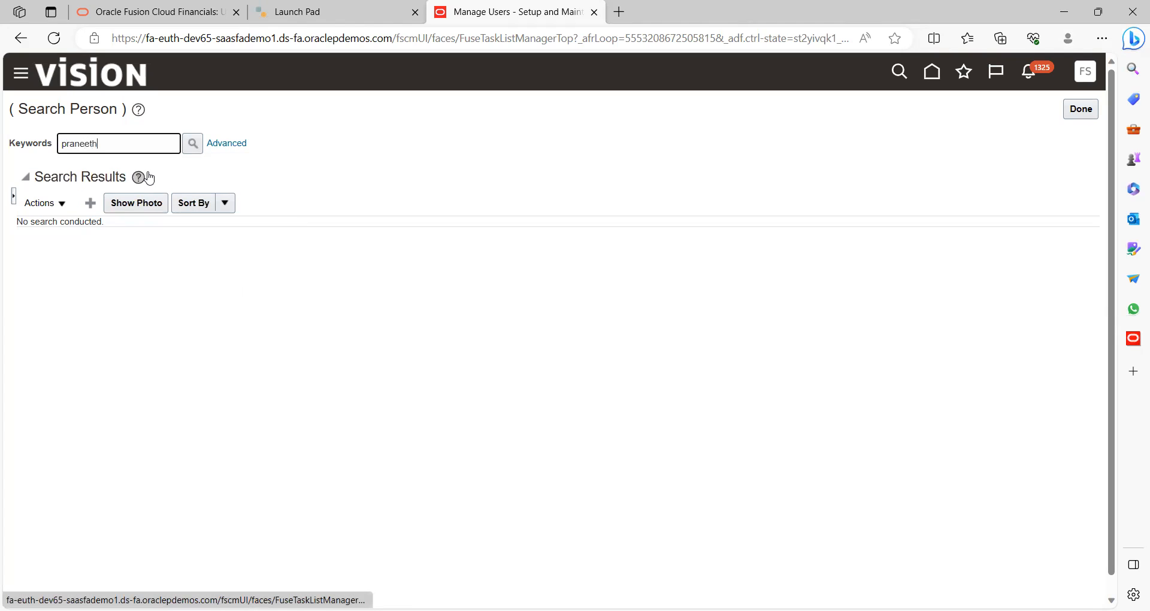
left_click(192, 144)
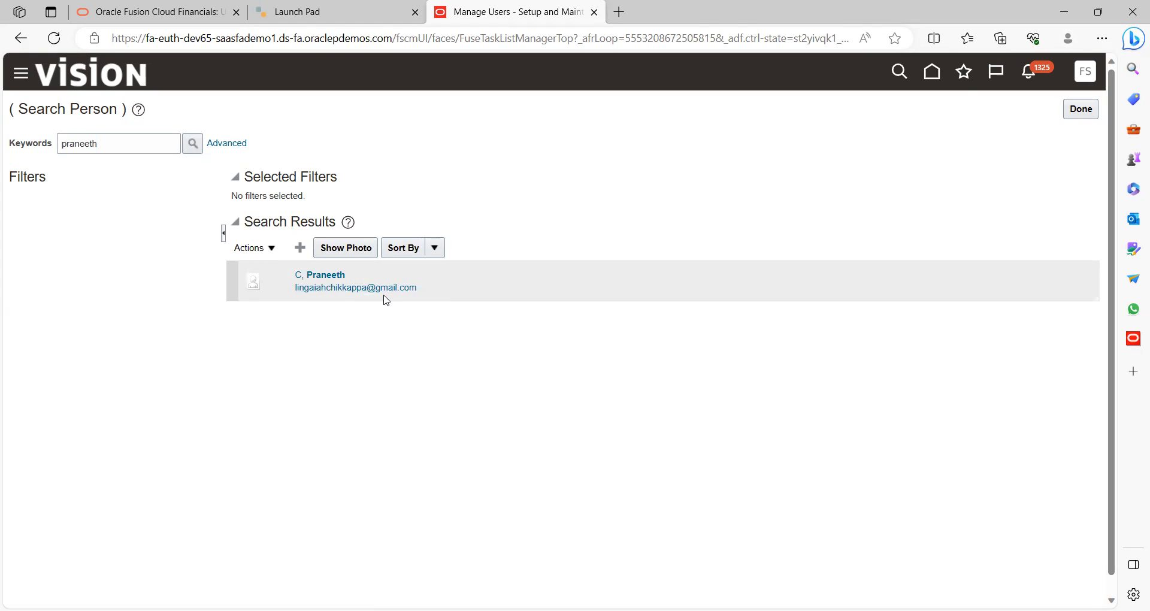
left_click(133, 143)
key("BackSpace")
key("BackSpace")
key("BackSpace")
key("BackSpace")
key("BackSpace")
key("BackSpace")
key("BackSpace")
key("BackSpace")
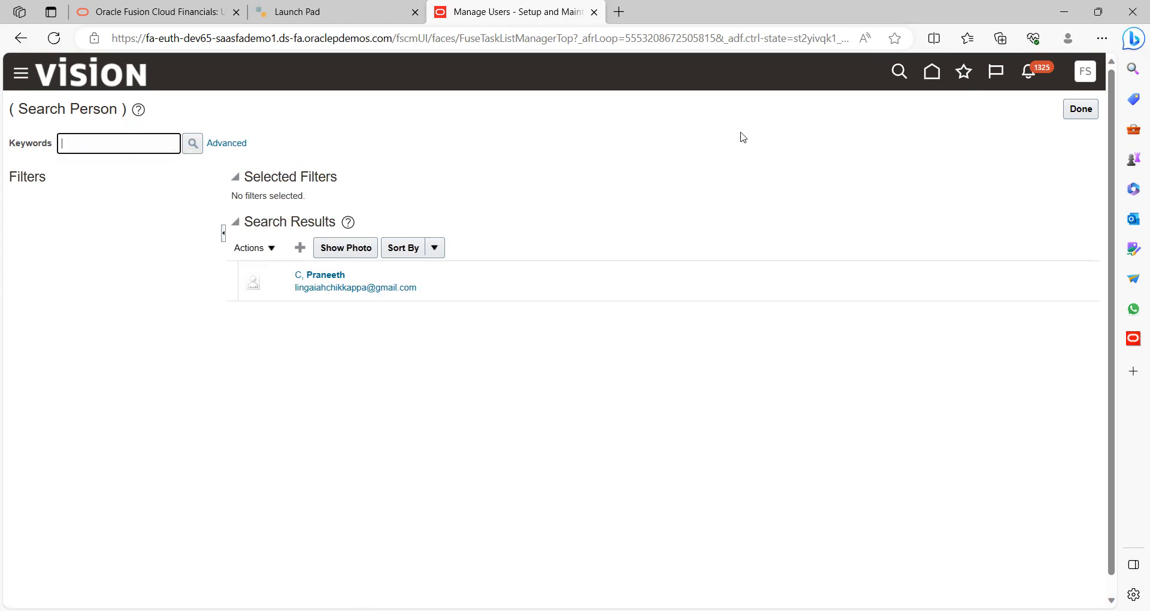
left_click(1083, 113)
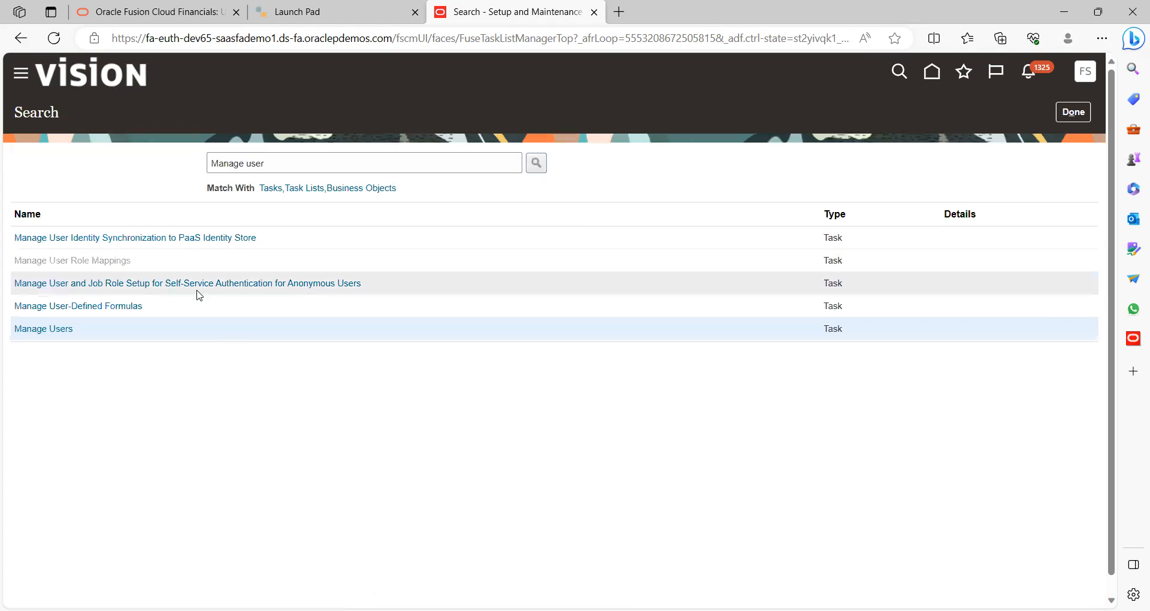
Start a new user and enter the last name, first name and title Mrs
left_click(58, 330)
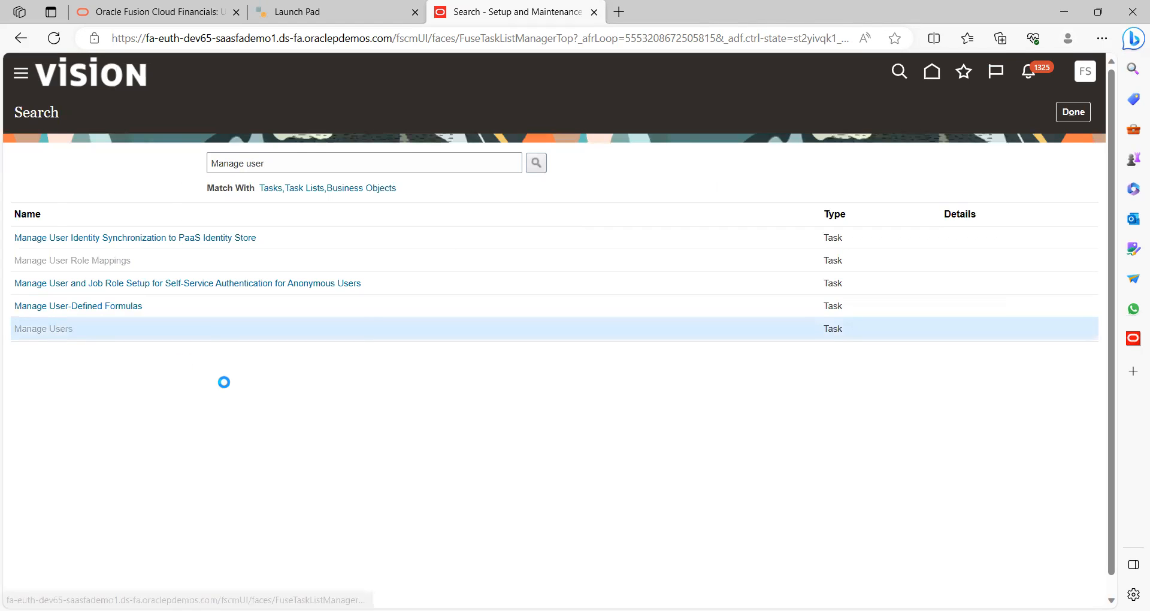
left_click(91, 205)
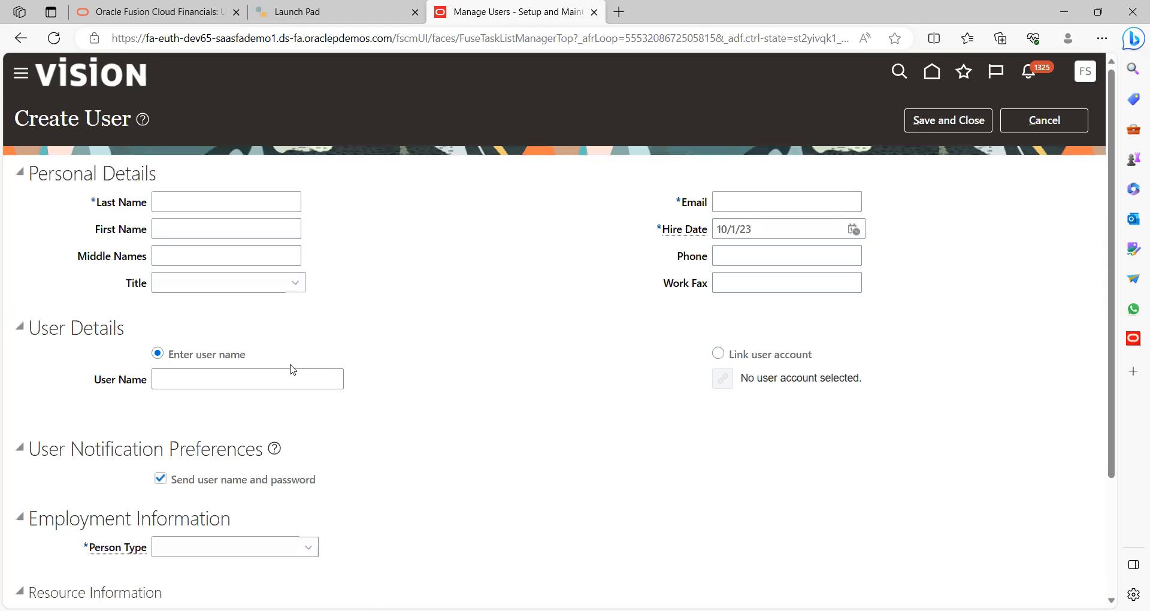
left_click(210, 198)
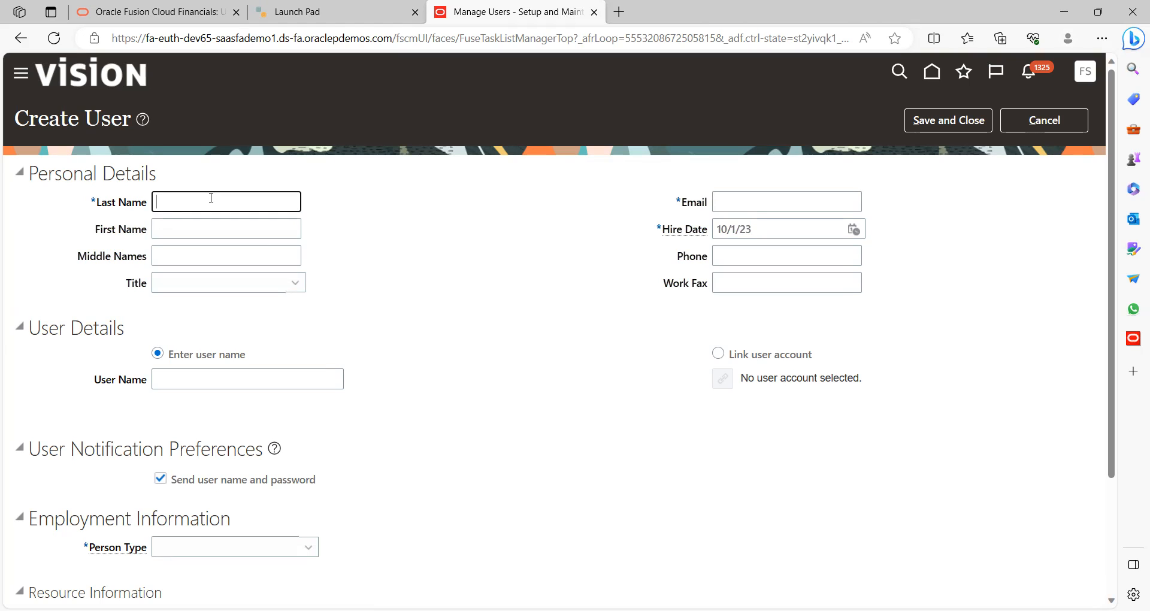
type("Test")
key("Tab")
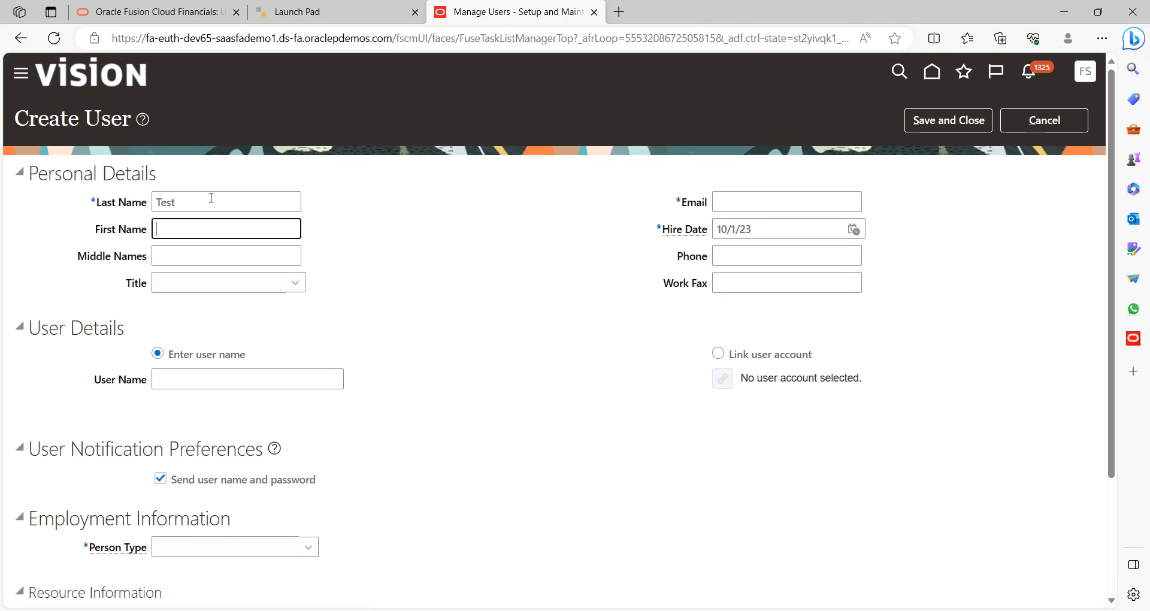
type("Vision")
key("Tab")
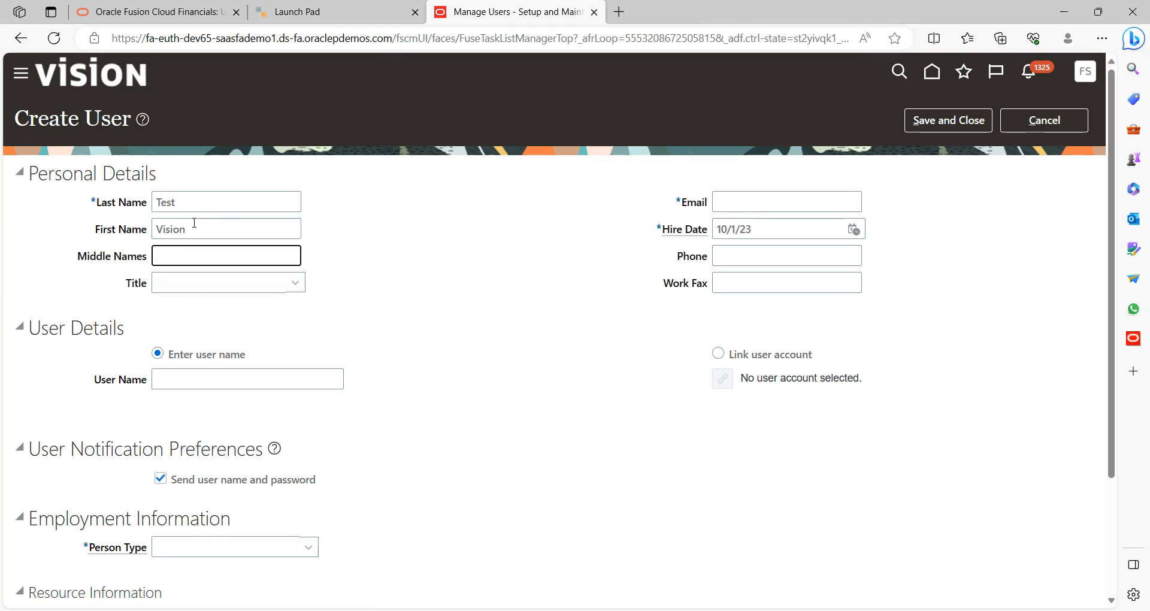
left_click(199, 284)
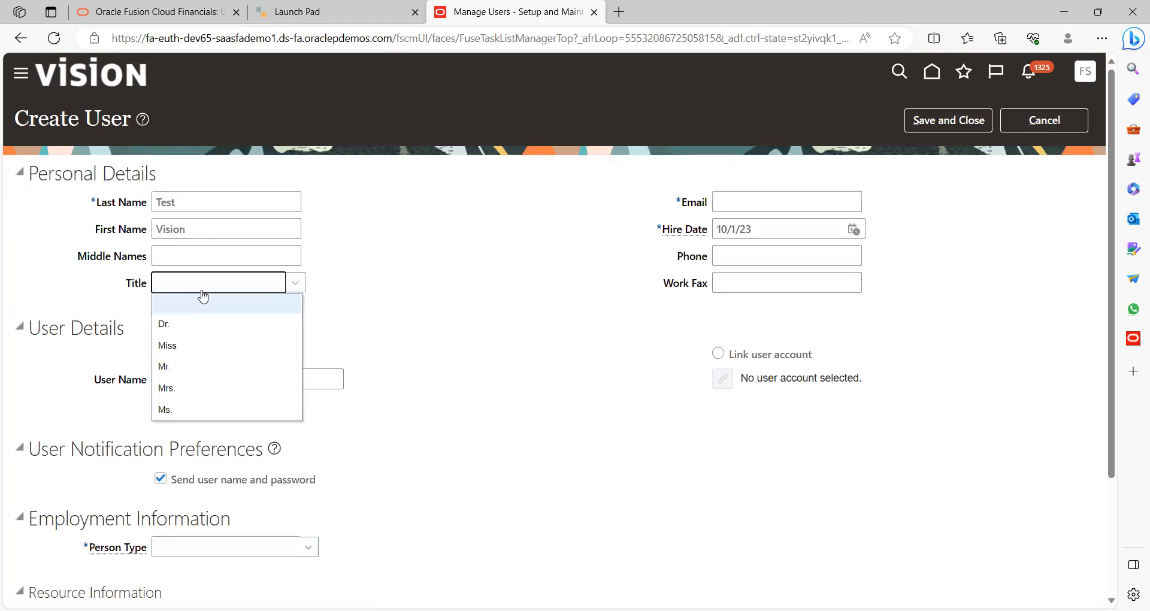
left_click(181, 389)
Enter the user name, e-mail address and hire date 1/1/23
left_click(249, 379)
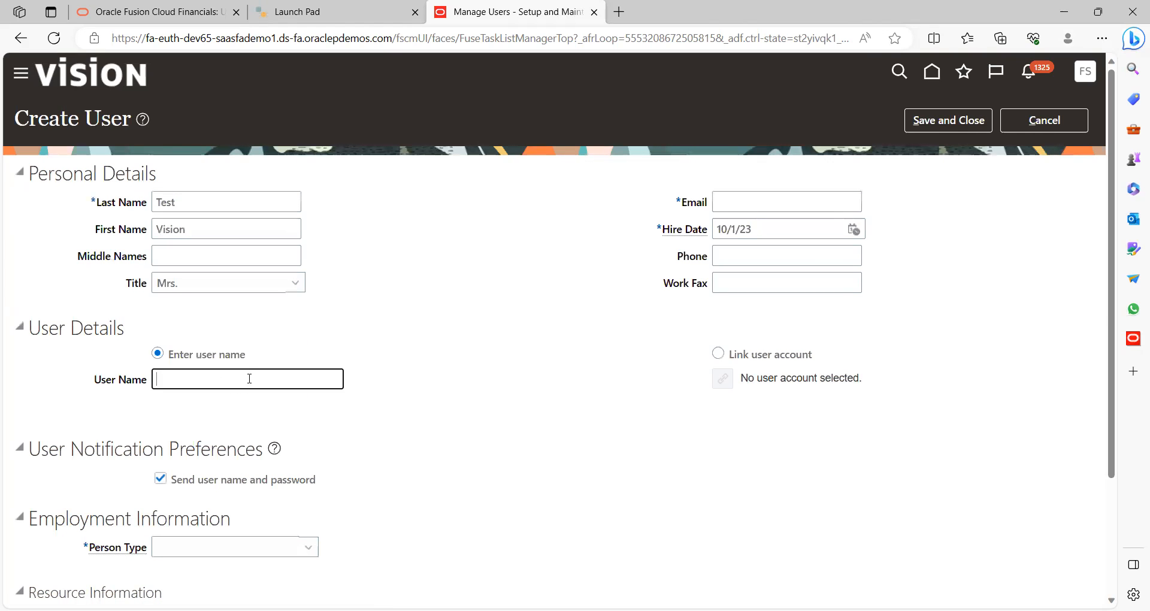
type("Vision")
left_click(744, 200)
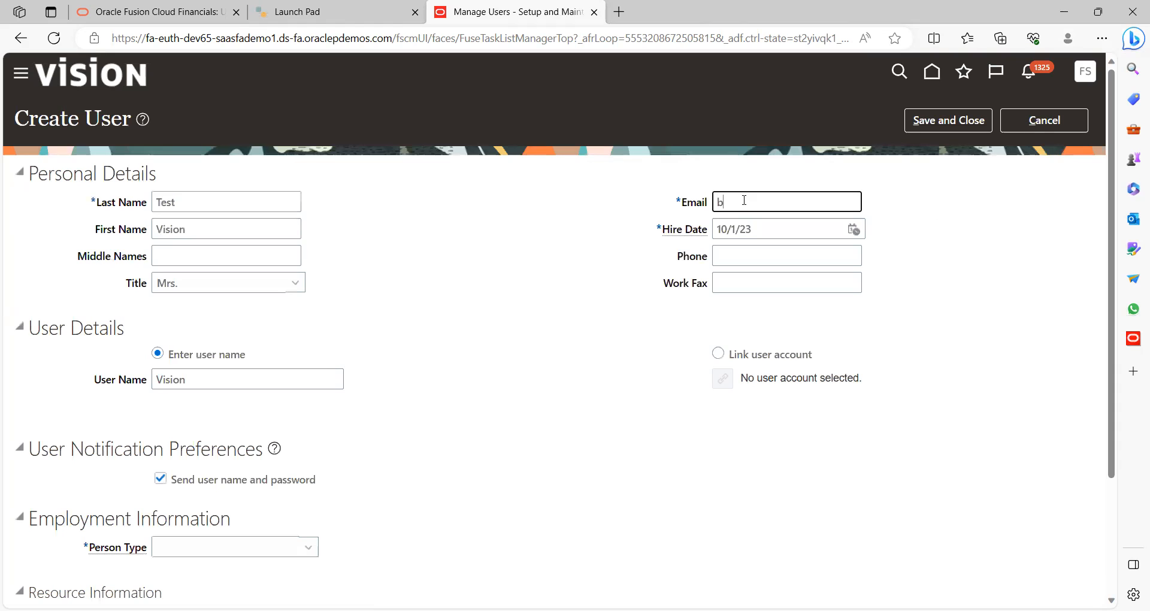
key("Tab")
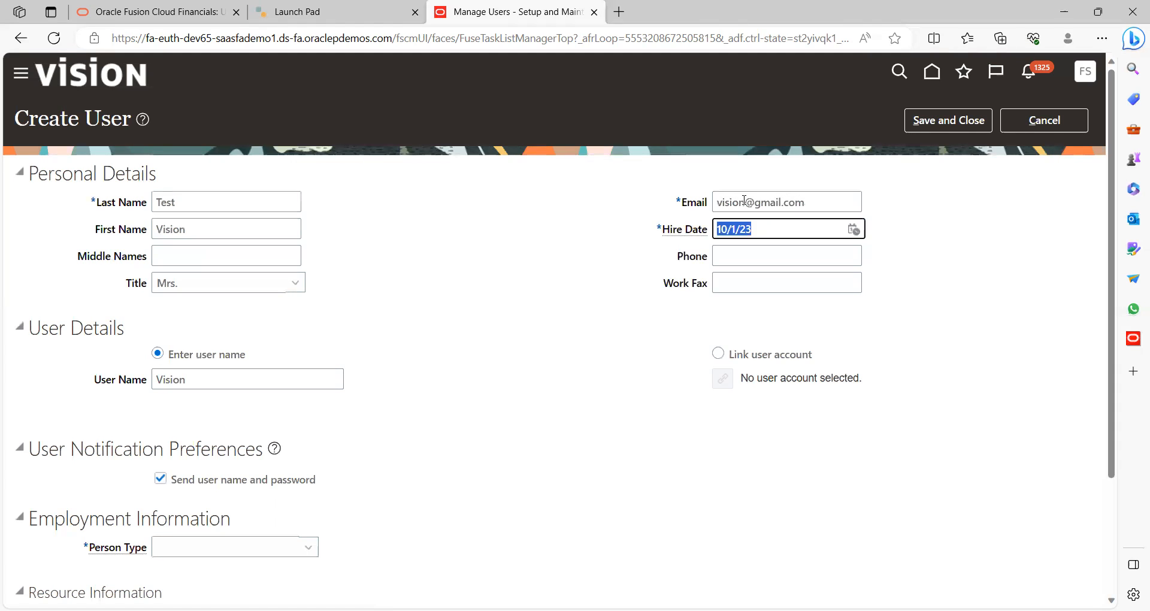
left_click(853, 230)
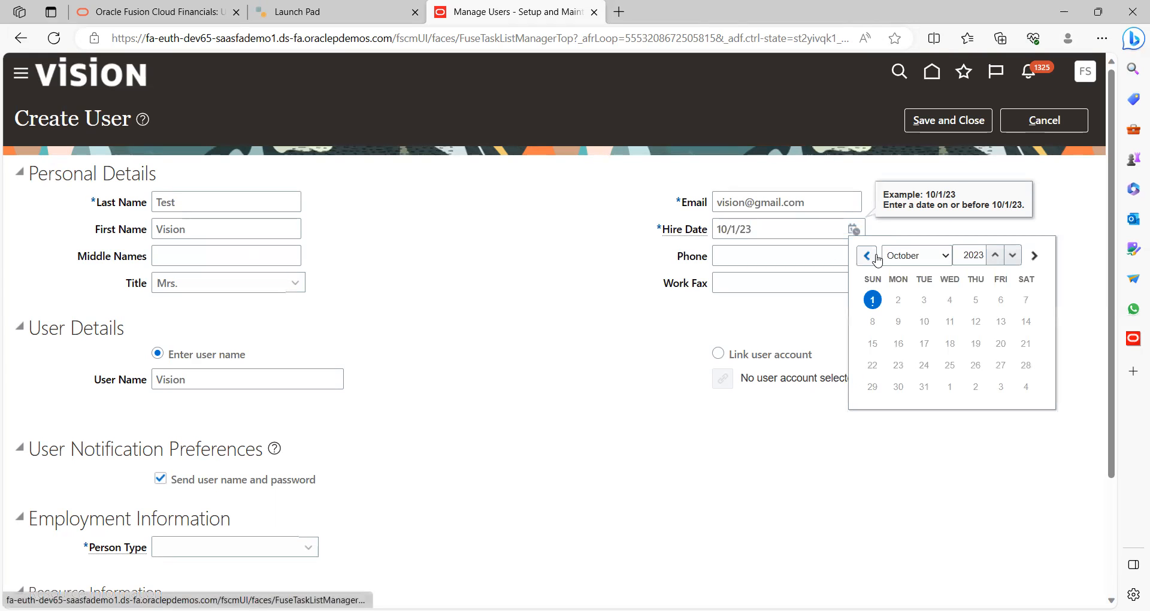
left_click(906, 257)
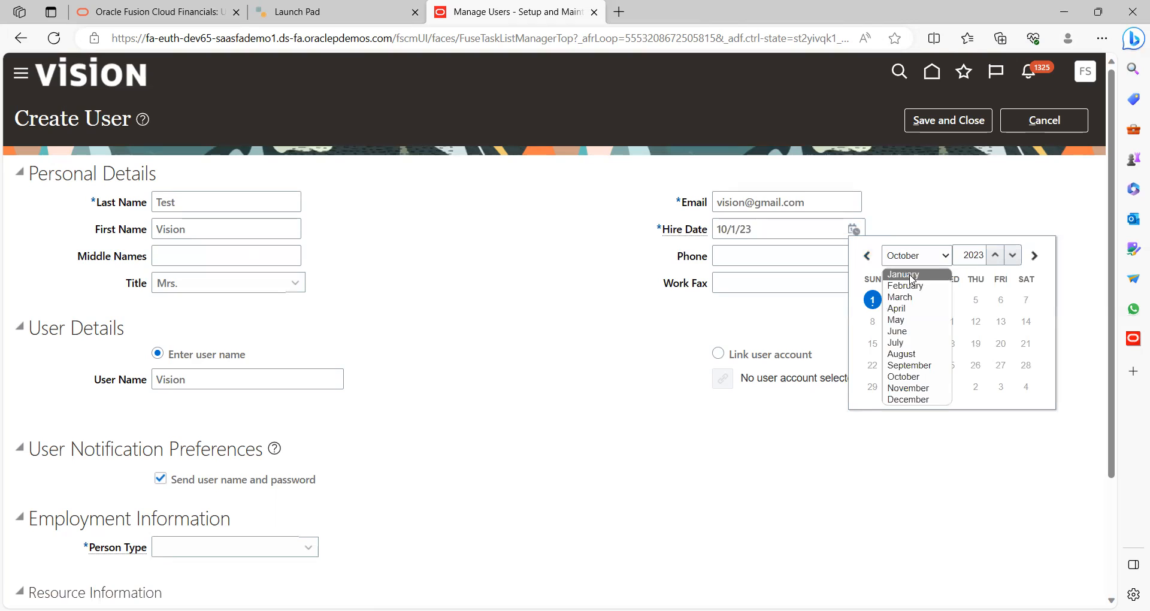
left_click(910, 276)
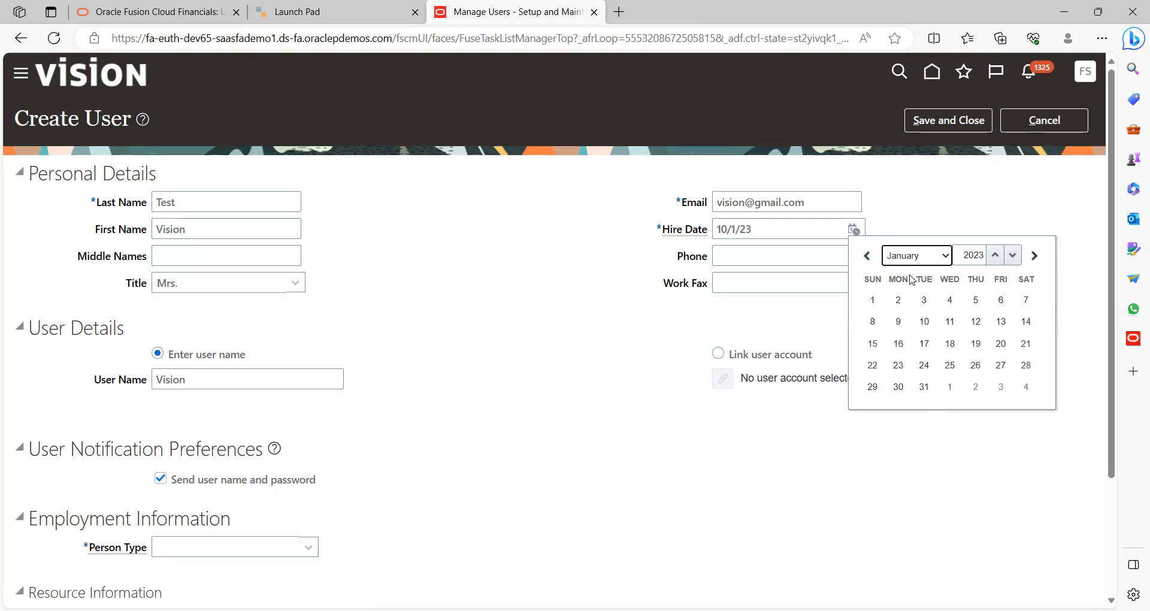
left_click(872, 299)
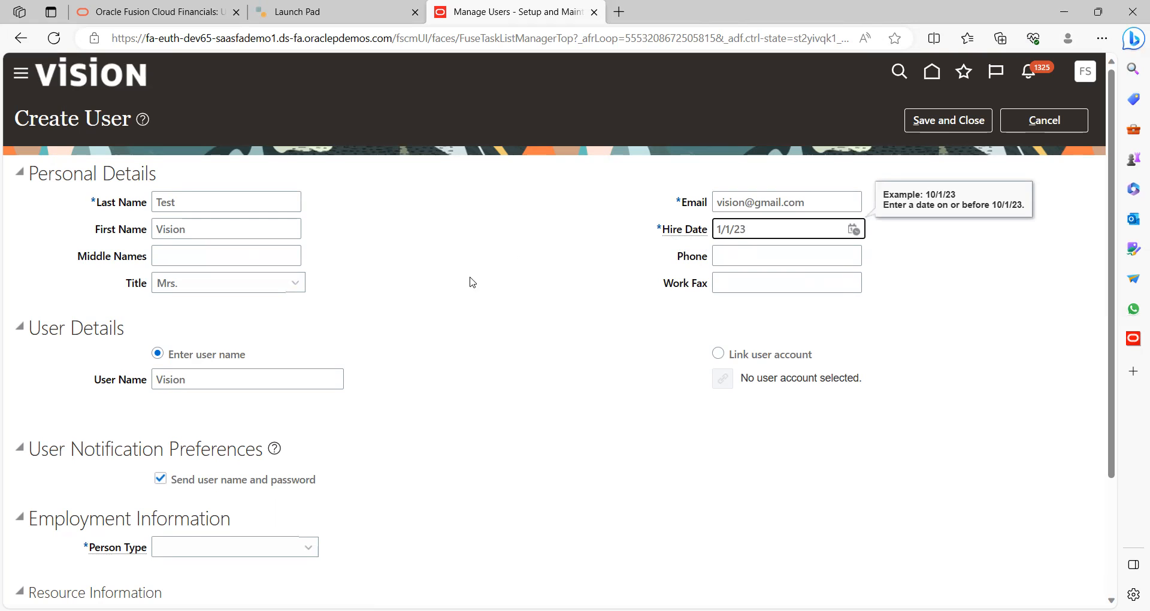
left_click(468, 326)
scroll(468, 326, "down", 2)
scroll(468, 327, "up", 2)
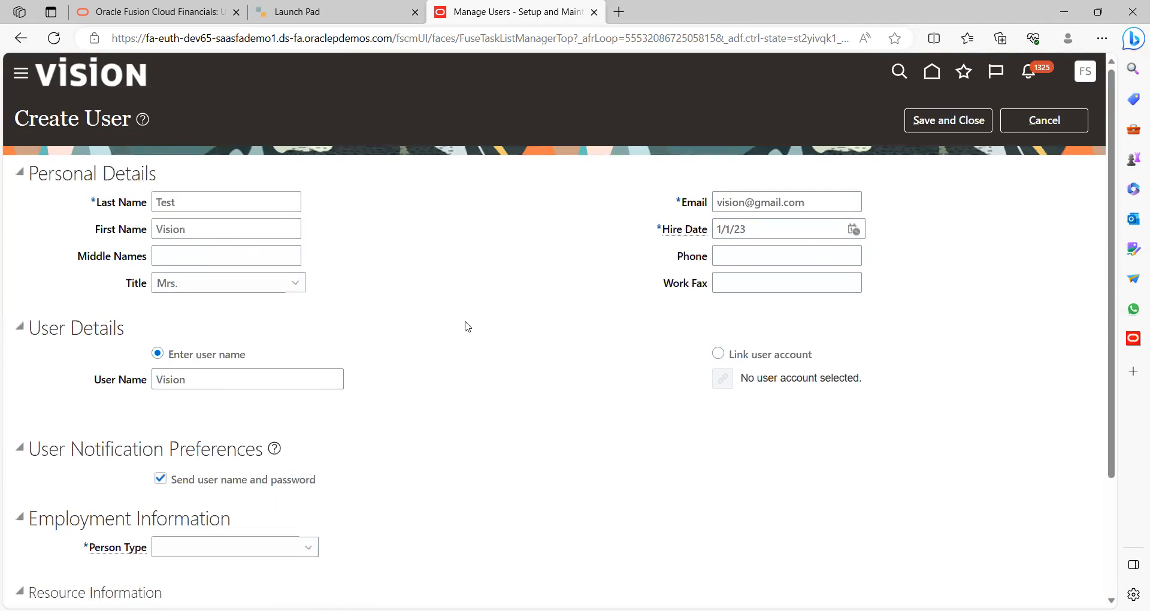
scroll(467, 326, "down", 1)
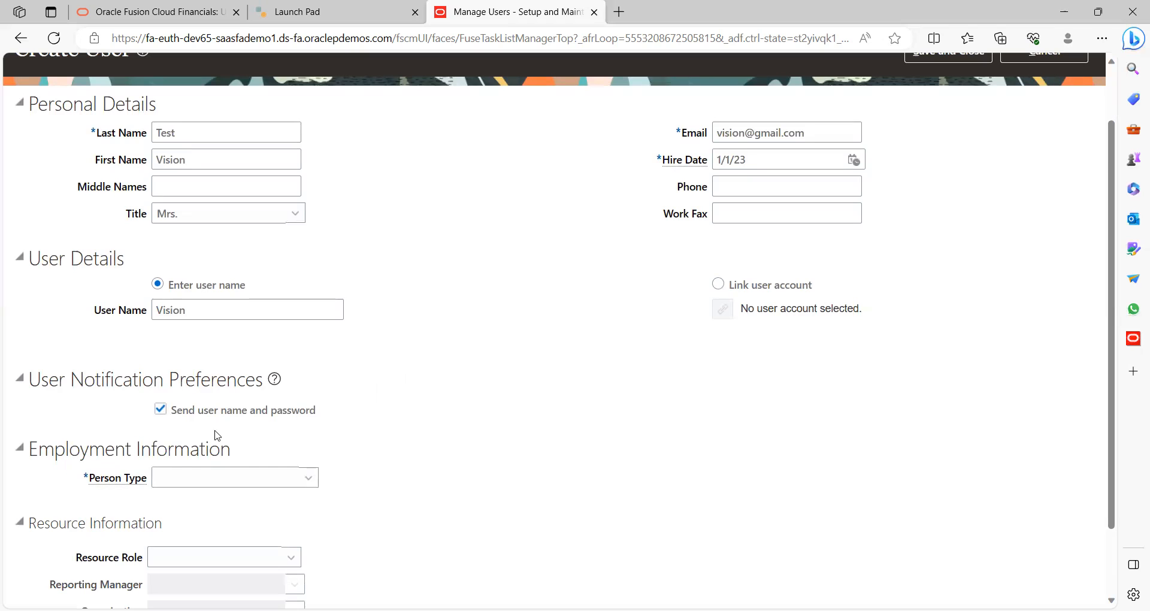
Set Person Type Employee, Legal Employer US1 Legal Entity and Business Unit US1 Business Unit
scroll(411, 441, "down", 1)
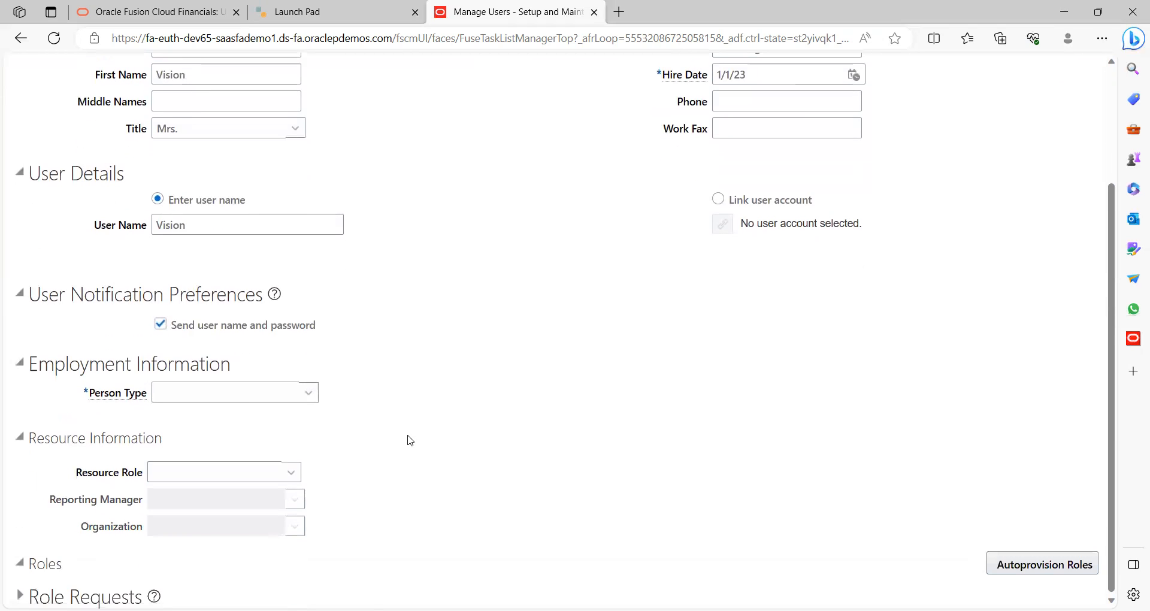
left_click(227, 402)
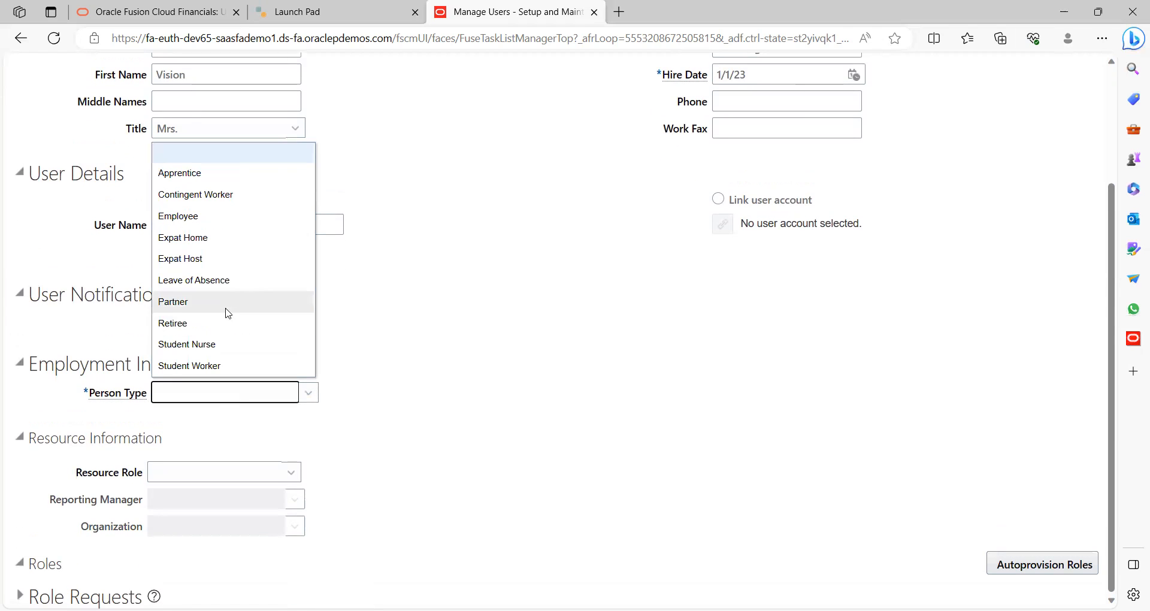
left_click(199, 217)
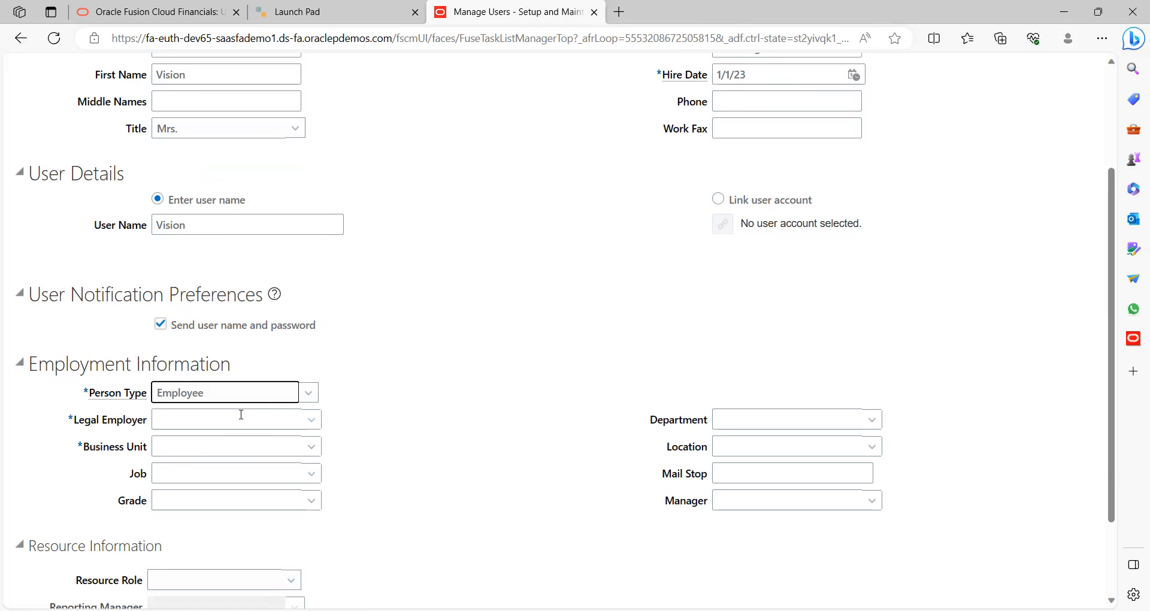
left_click(210, 420)
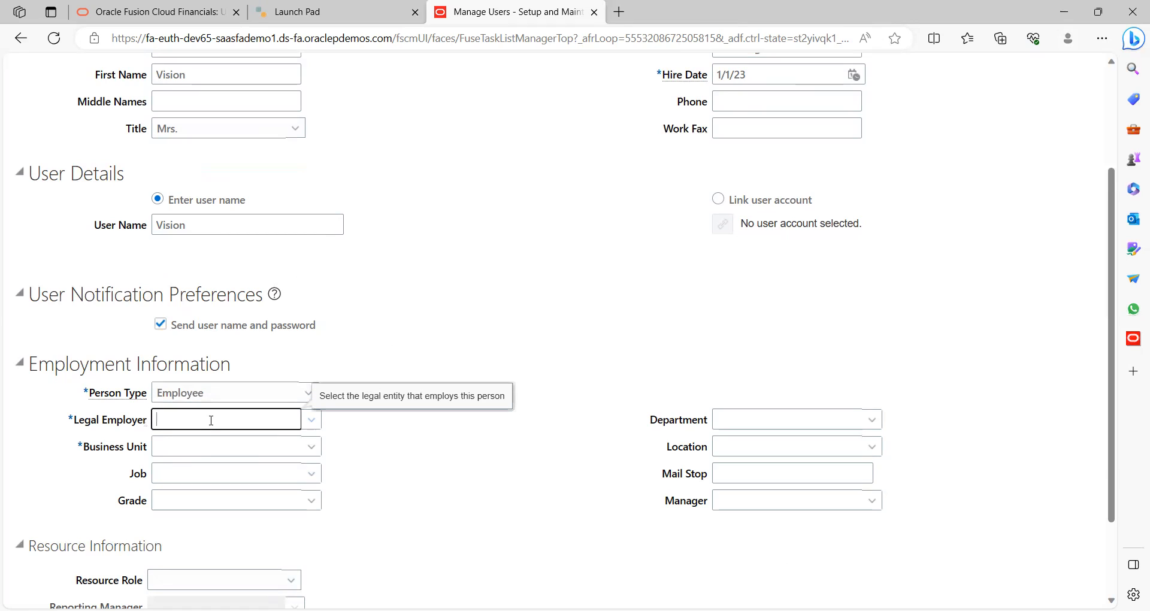
type("Us")
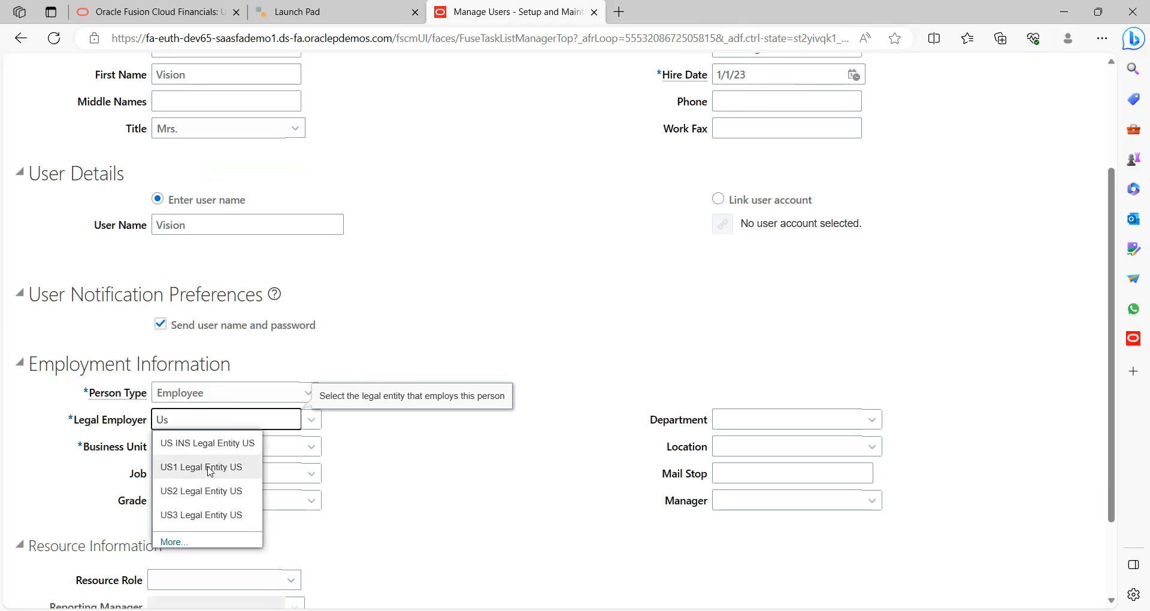
left_click(196, 467)
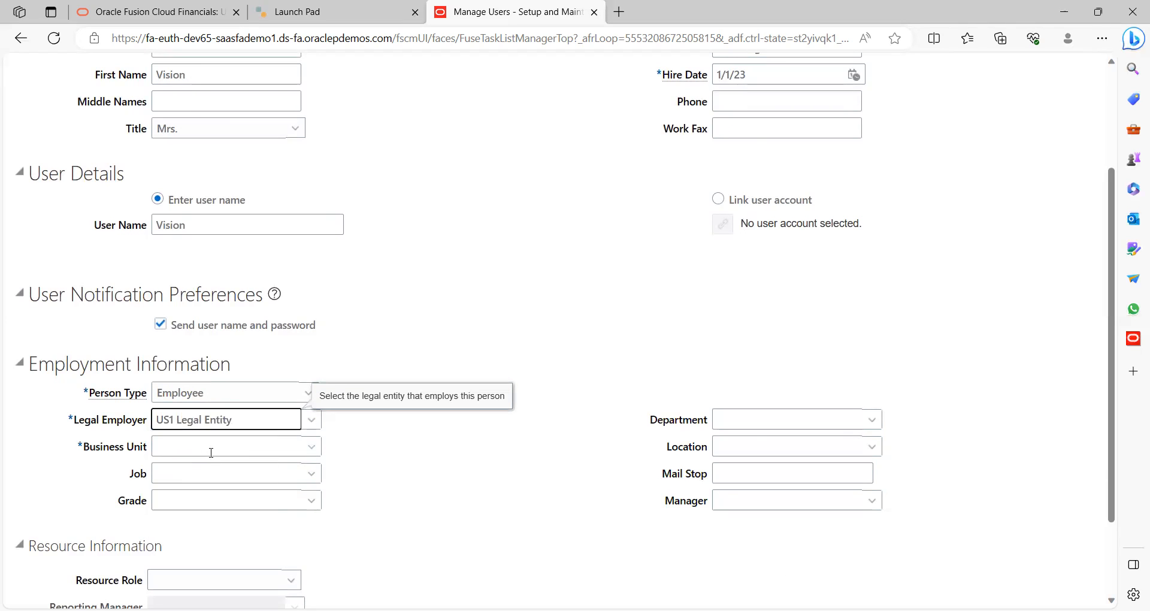
left_click(213, 448)
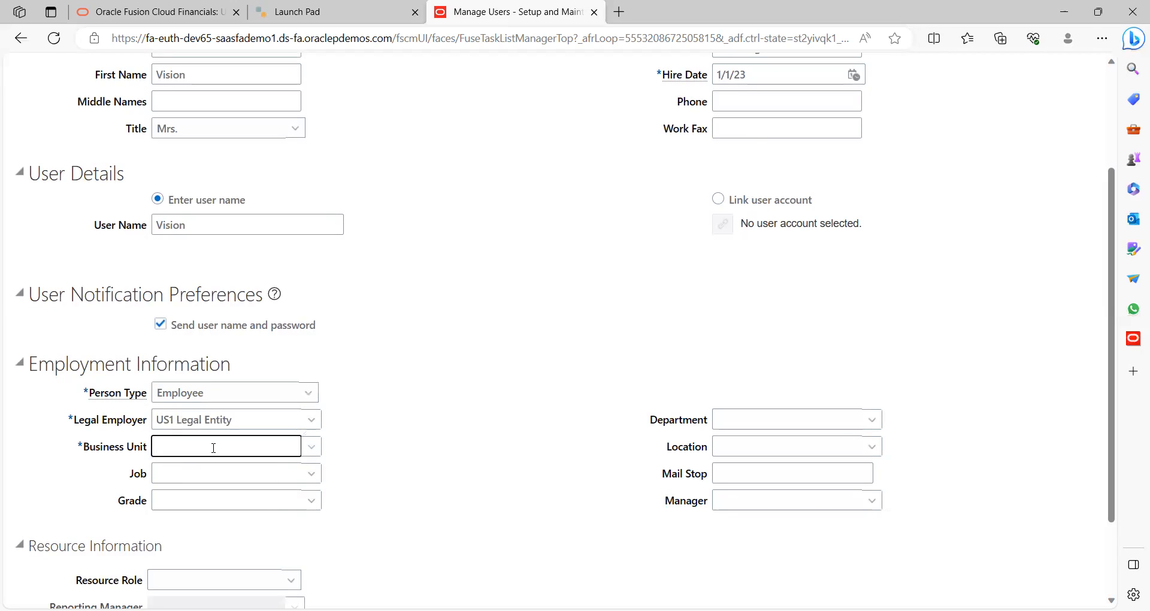
type("Us")
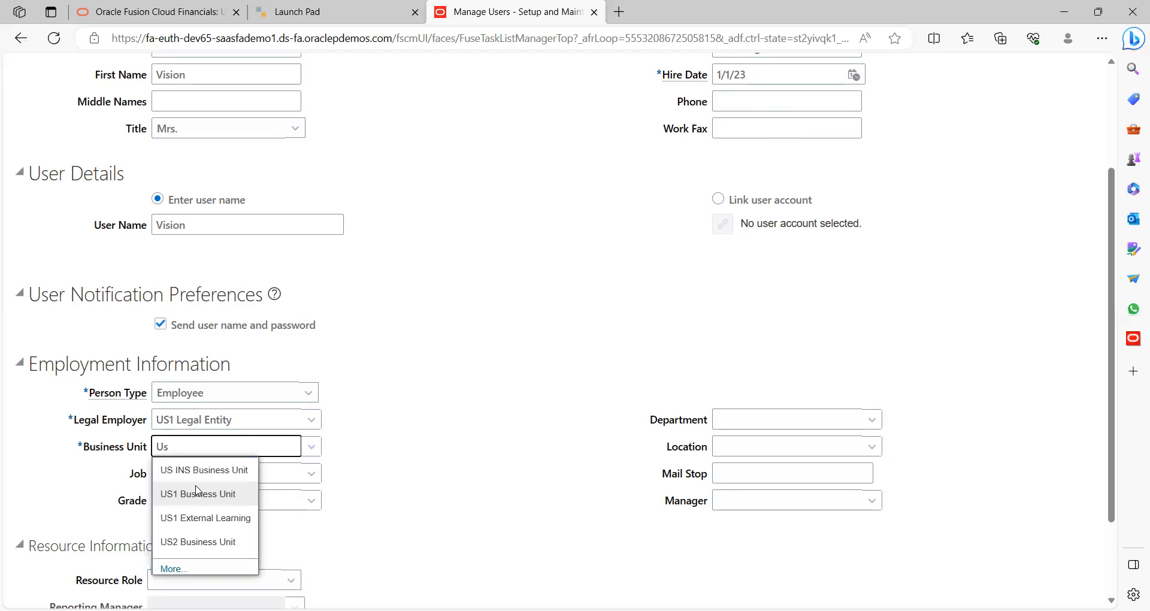
left_click(203, 495)
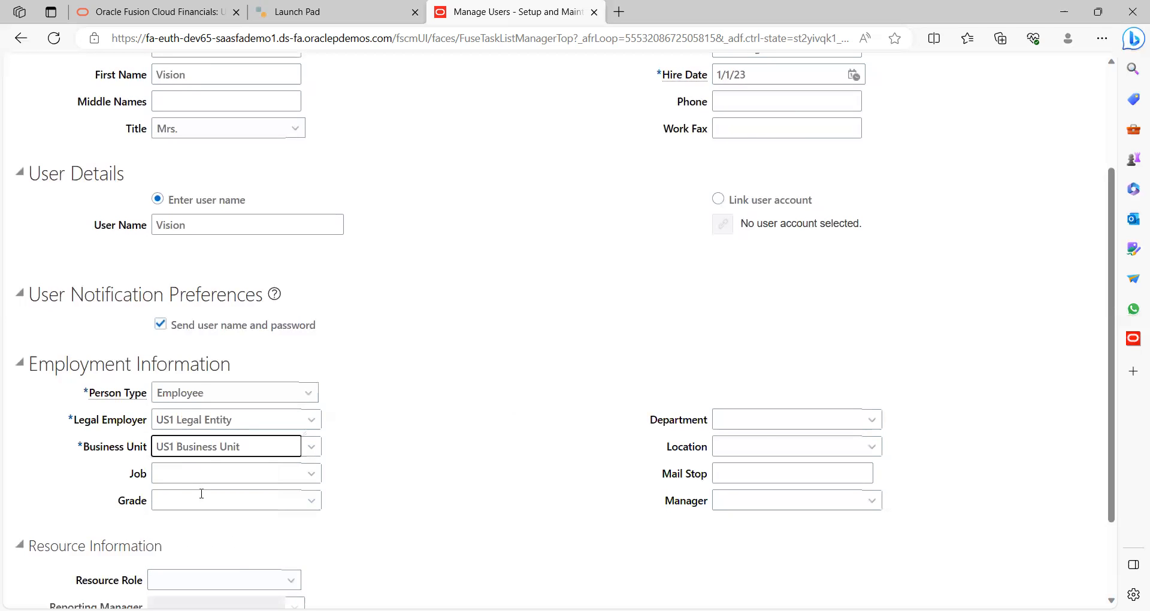
scroll(421, 428, "down", 2)
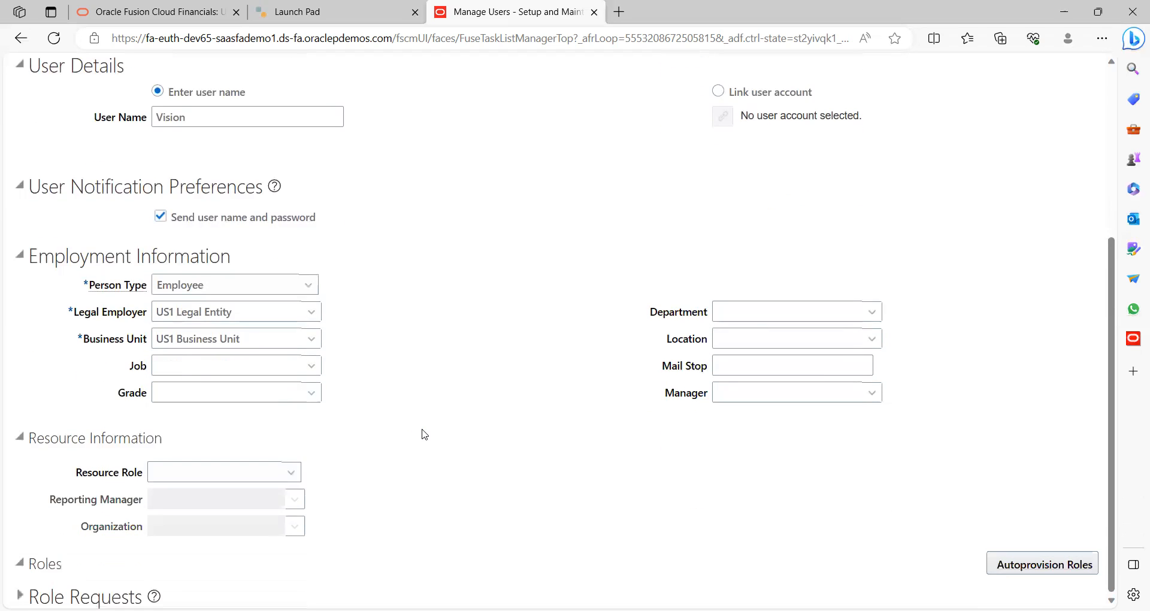
left_click(240, 369)
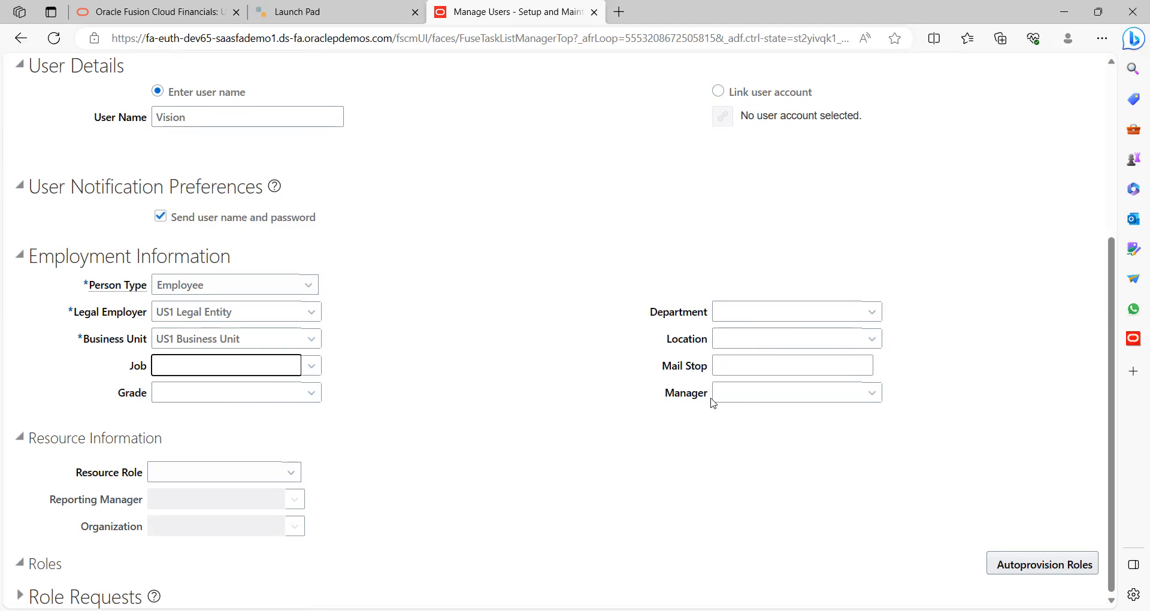
left_click(744, 394)
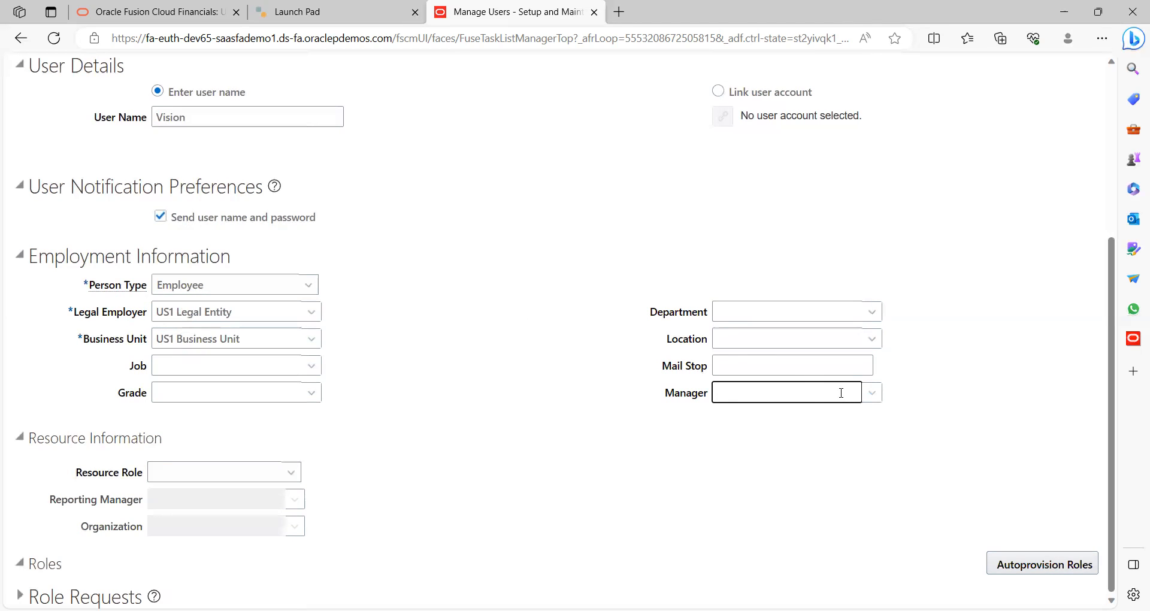
Search people named 'student' and assign the FAS02 record as the user's manager
left_click(873, 400)
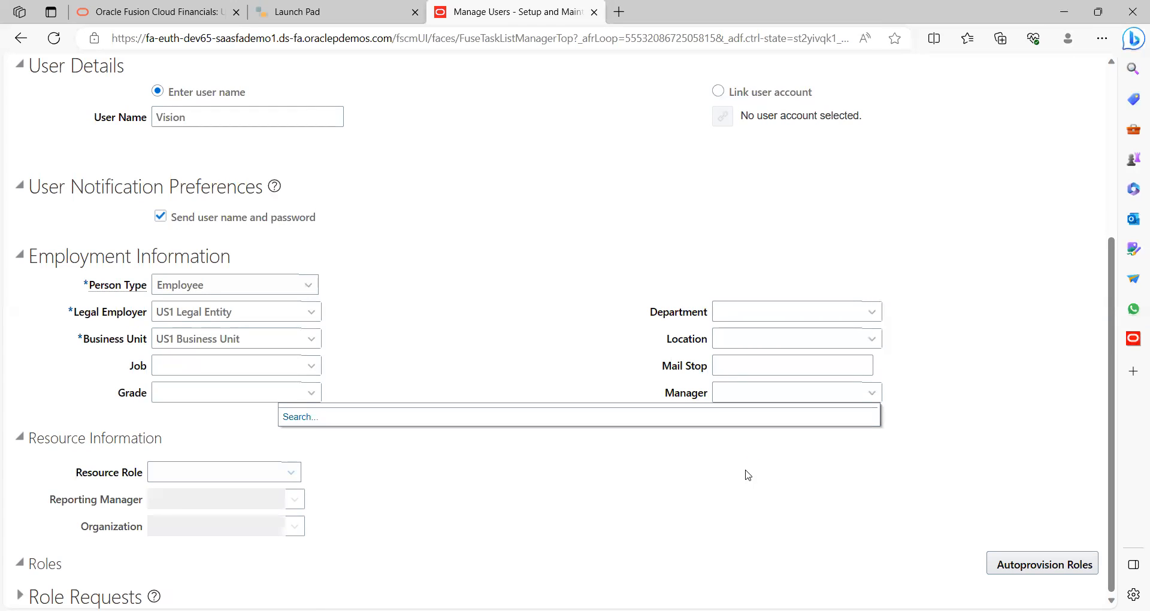
left_click(302, 418)
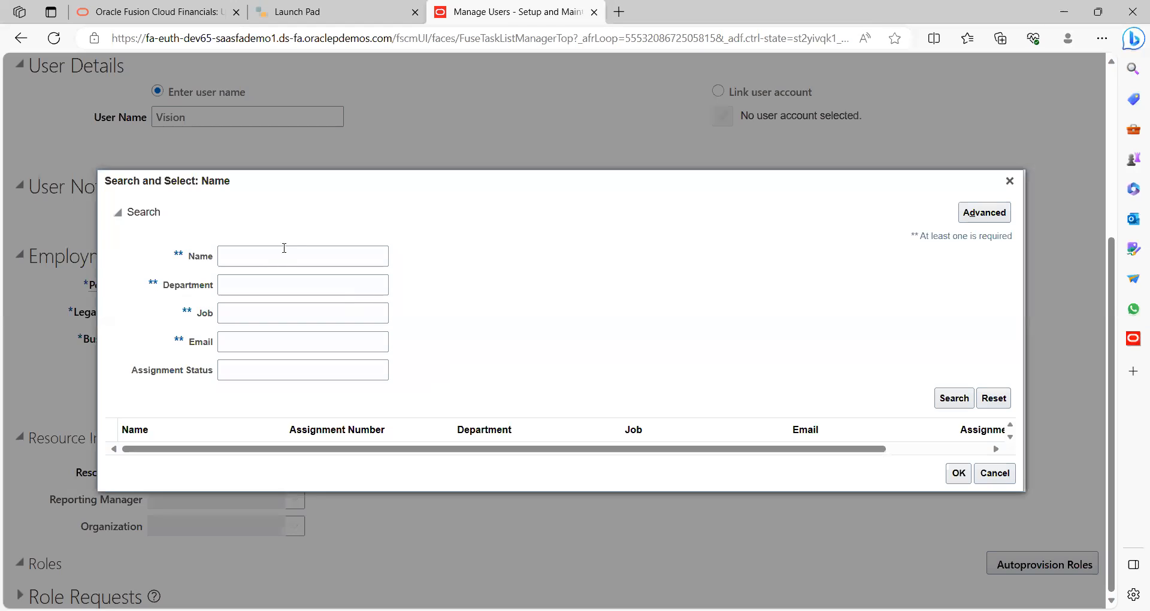
left_click(290, 250)
type("s")
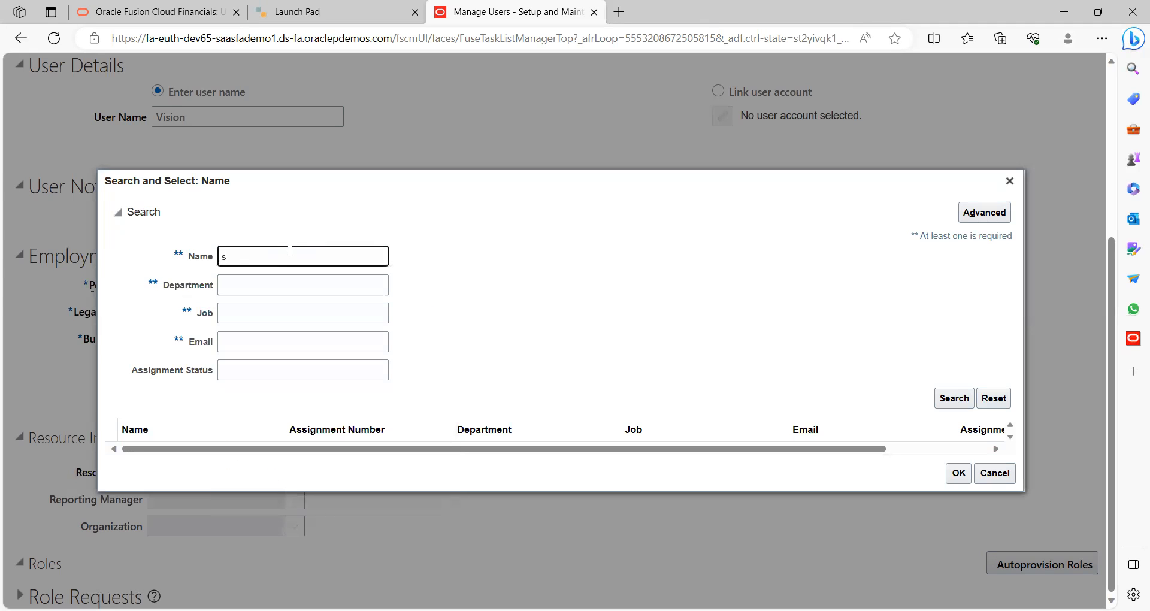
type("tudent")
key("Return")
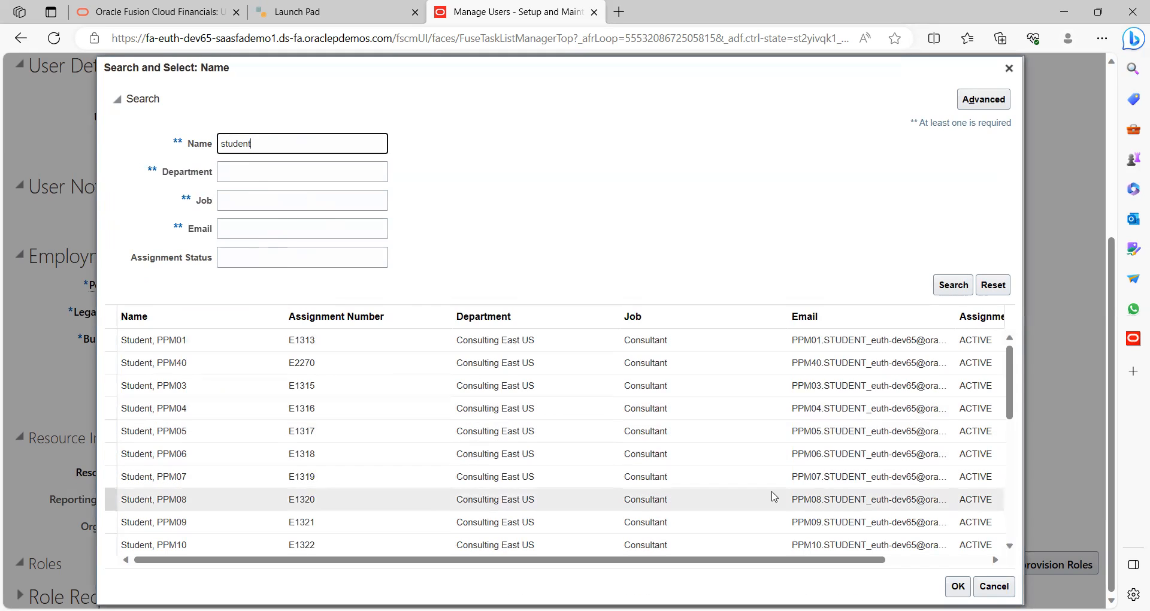
left_click(1009, 459)
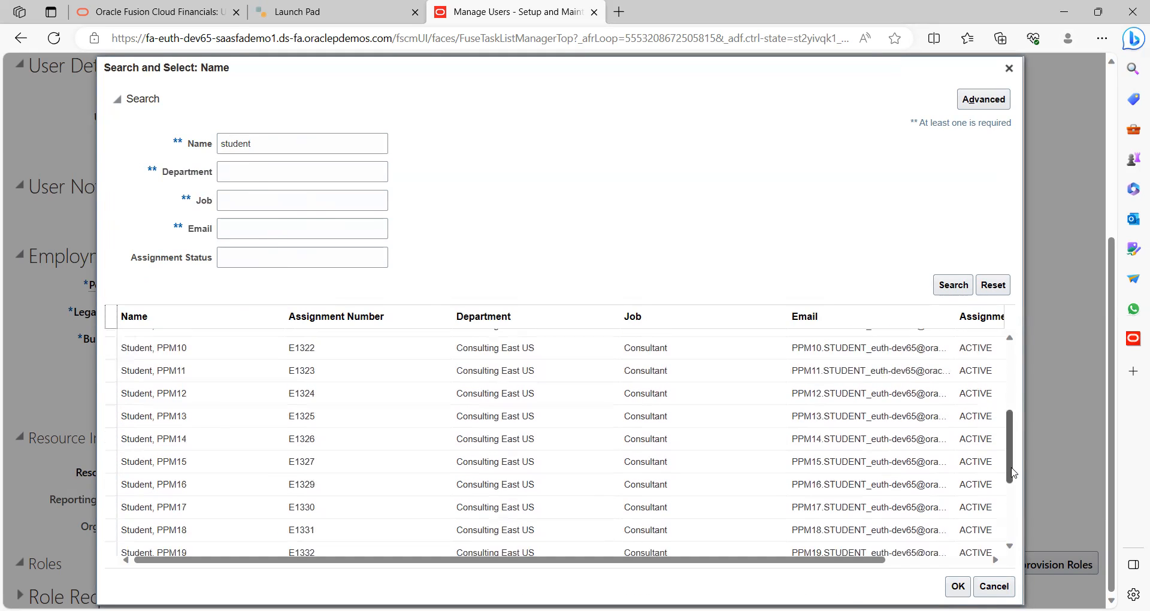
scroll(1012, 493, "down", 6)
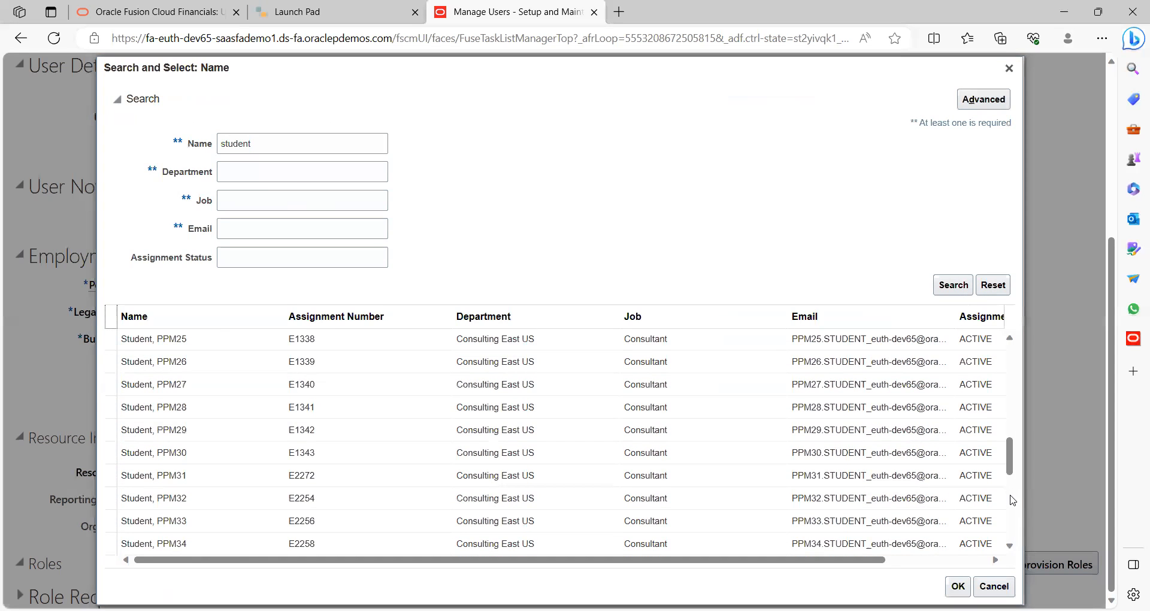
scroll(1012, 515, "down", 8)
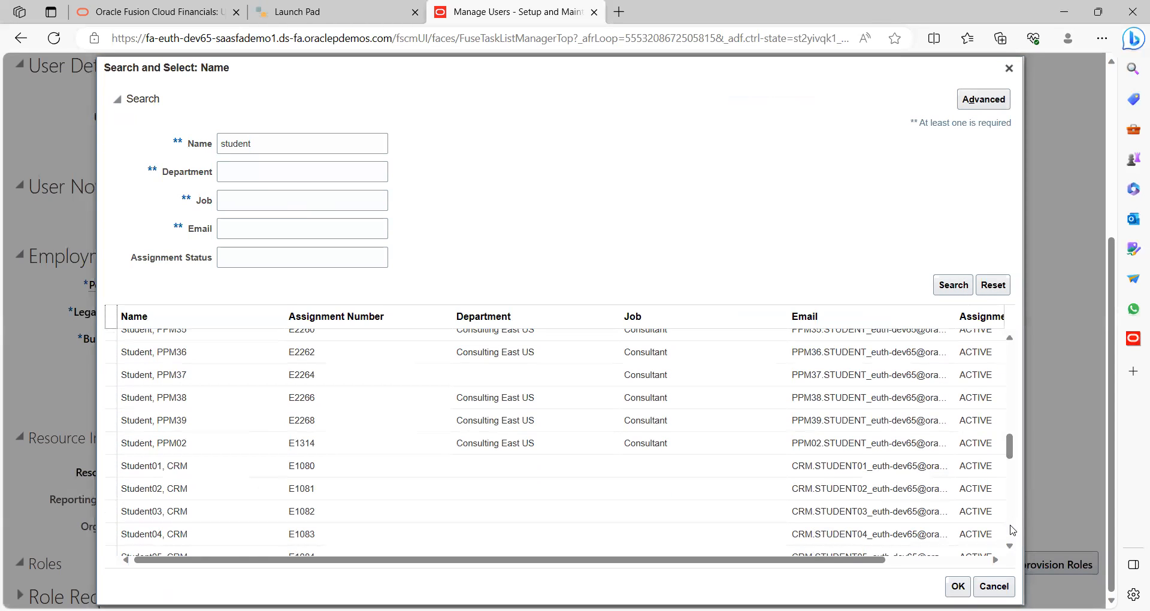
scroll(1012, 530, "down", 8)
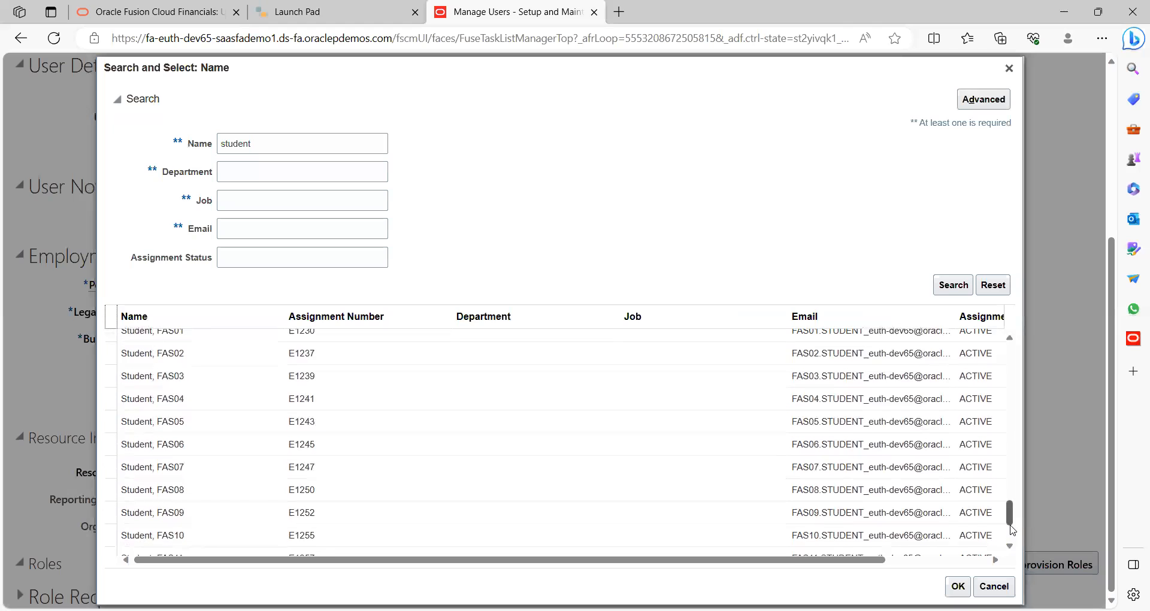
left_click(244, 358)
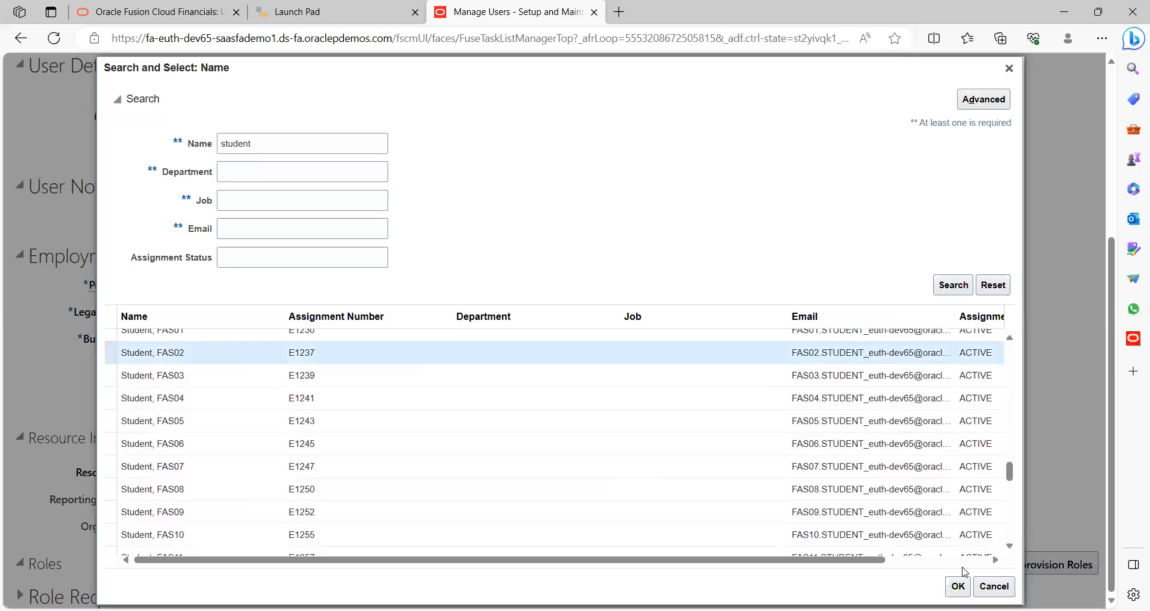
left_click(958, 586)
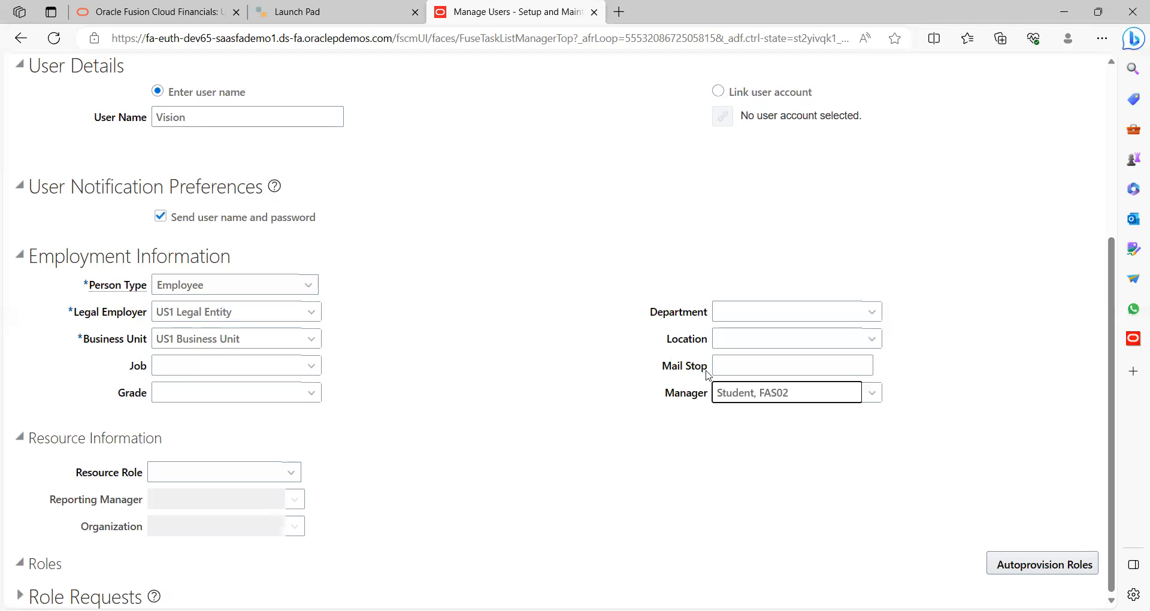
Autoprovision the user's default roles, then save and close the new user
left_click(544, 371)
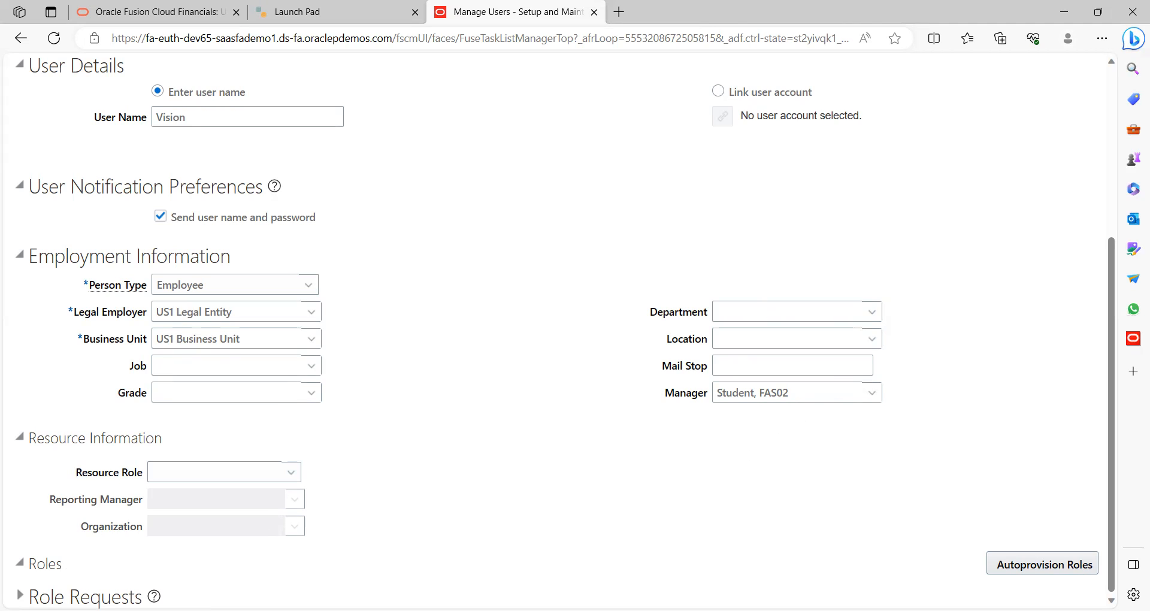
left_click(1018, 564)
left_click(1060, 565)
left_click(20, 595)
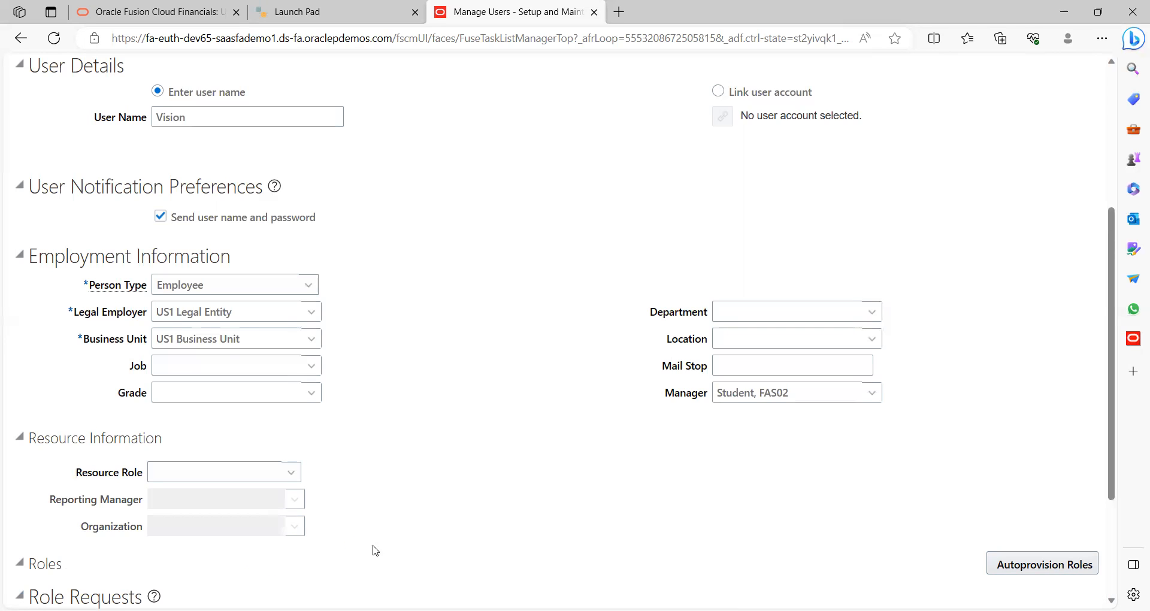
scroll(423, 540, "down", 3)
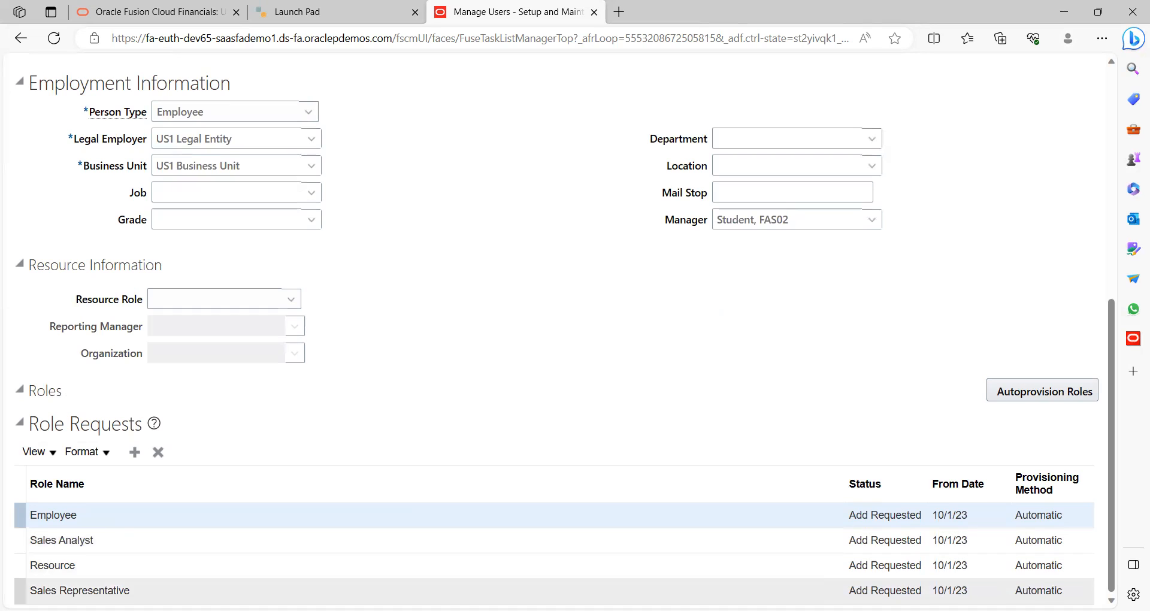
left_click(1111, 154)
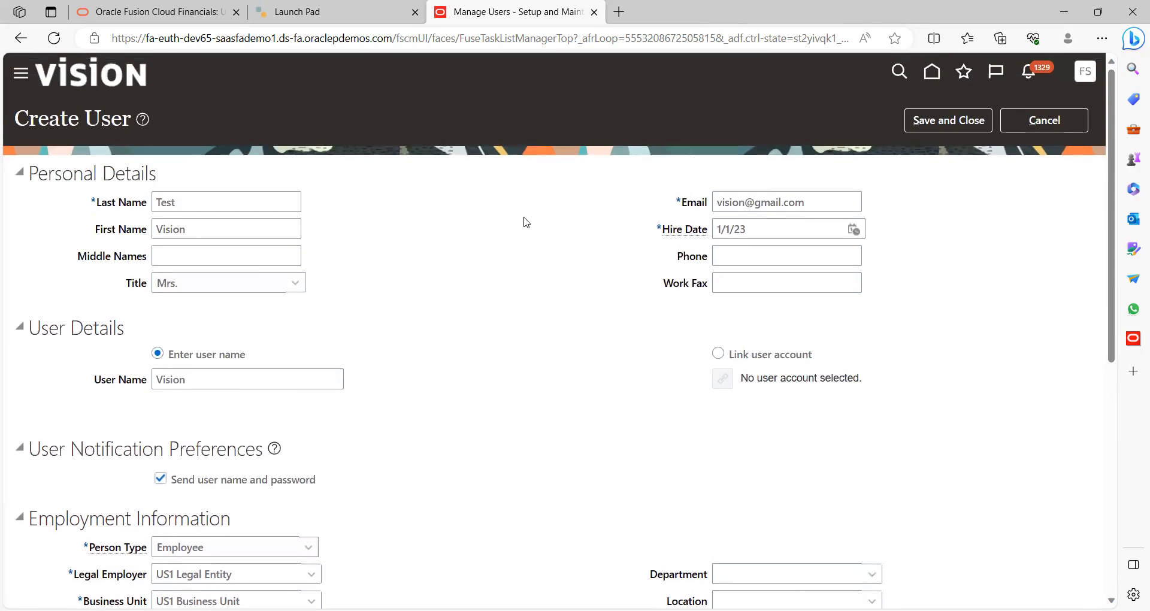
left_click(965, 121)
Note the new user name on a line below Payment in Word, then return to the browser
key("alt+Tab")
left_click(398, 475)
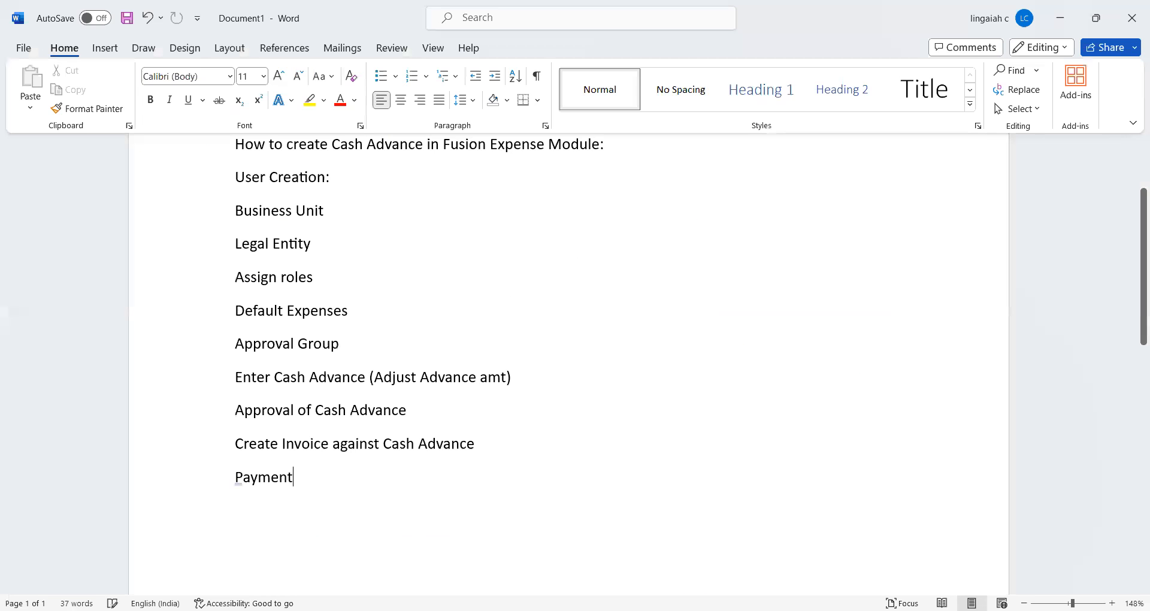
key("Return")
key("Return")
type("Vision")
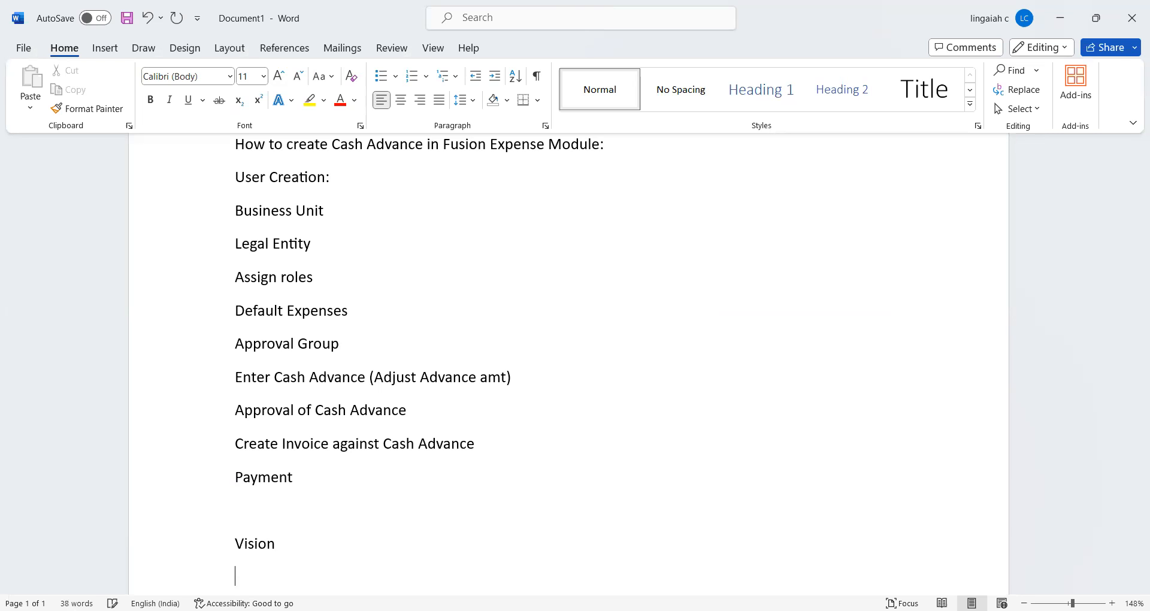
key("alt+Tab")
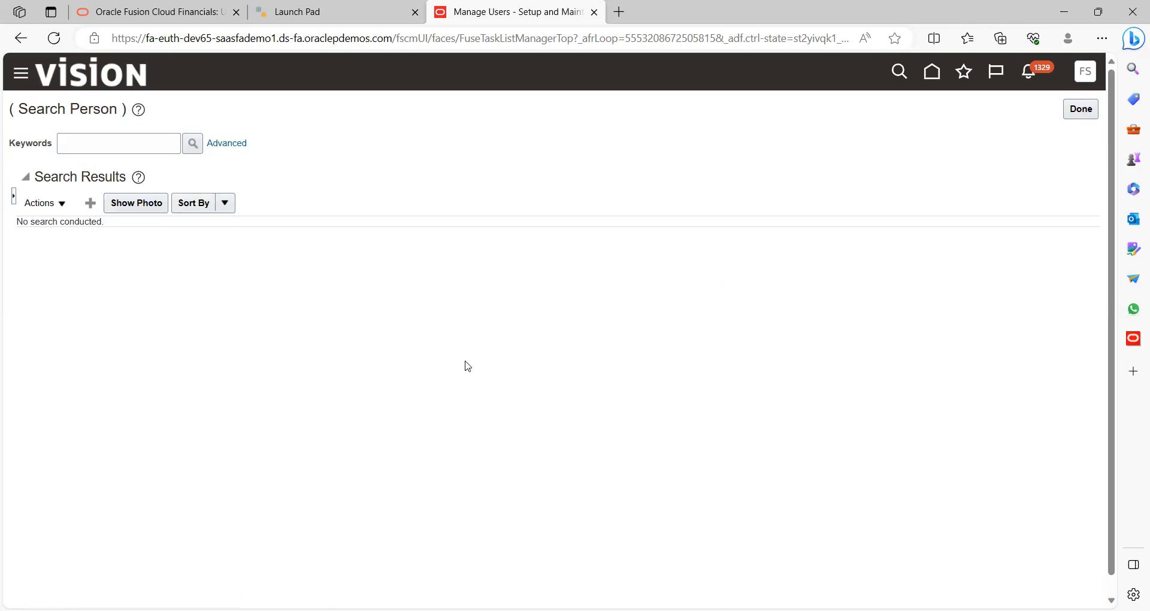
Run a keyword person search for the test user's name, retyping the keyword
left_click(133, 142)
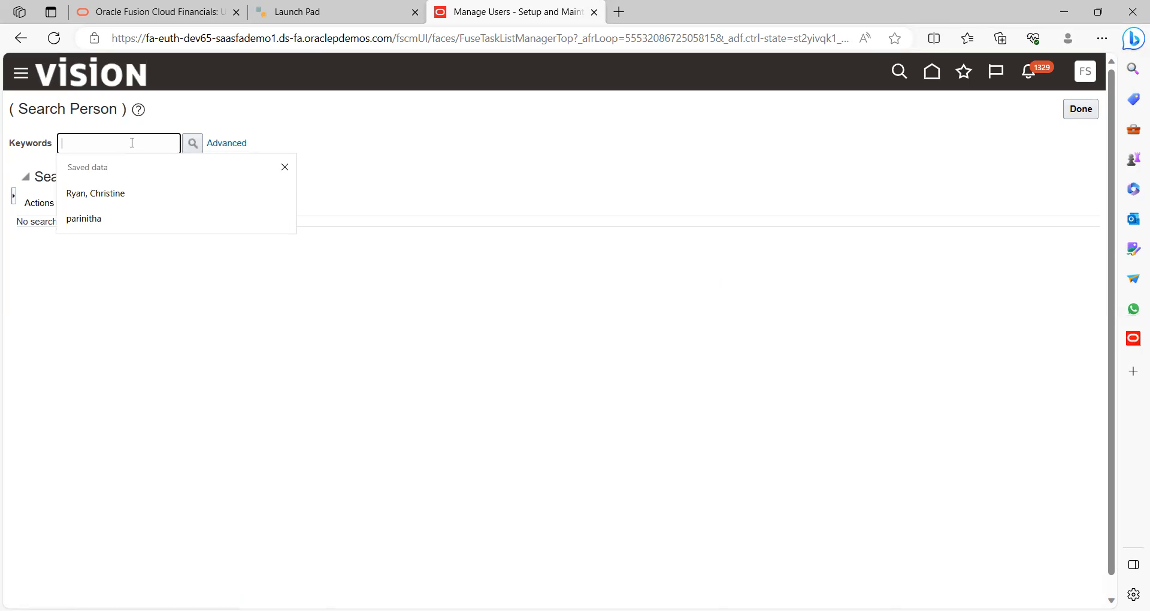
type("vision")
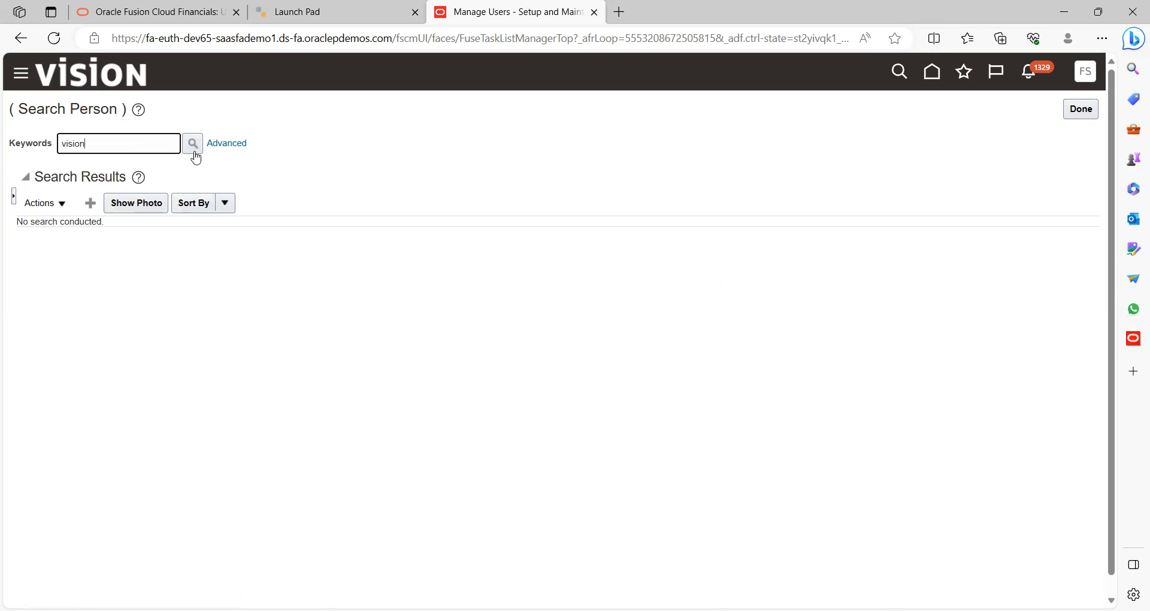
left_click(193, 149)
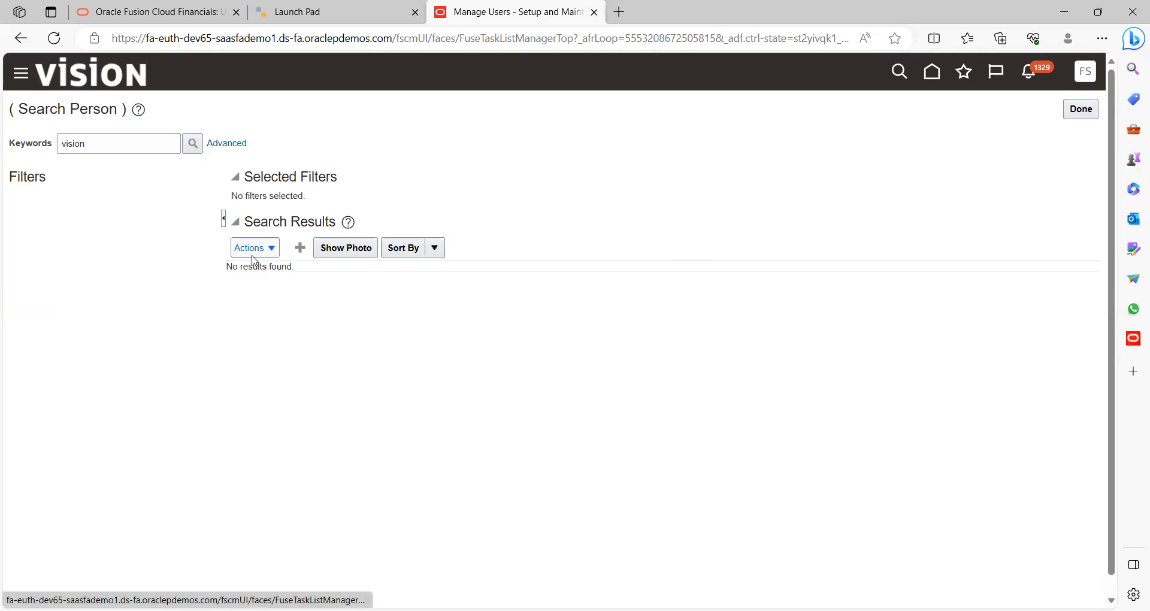
left_click(135, 144)
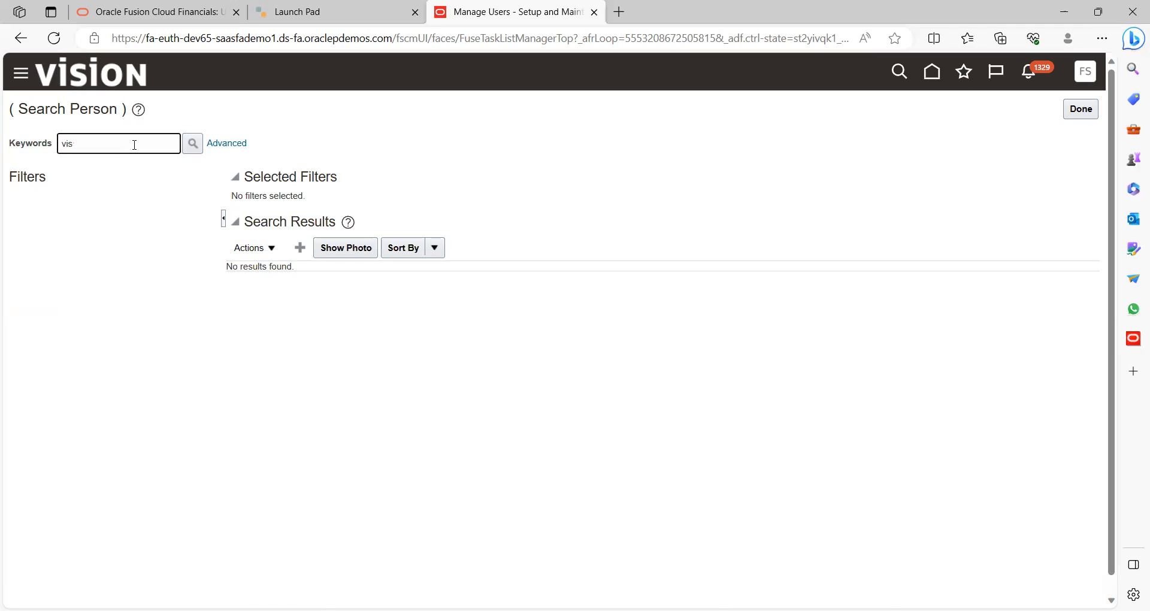
type("Vision")
left_click(192, 144)
Search by name in the advanced person search, which finds no matching person
left_click(228, 144)
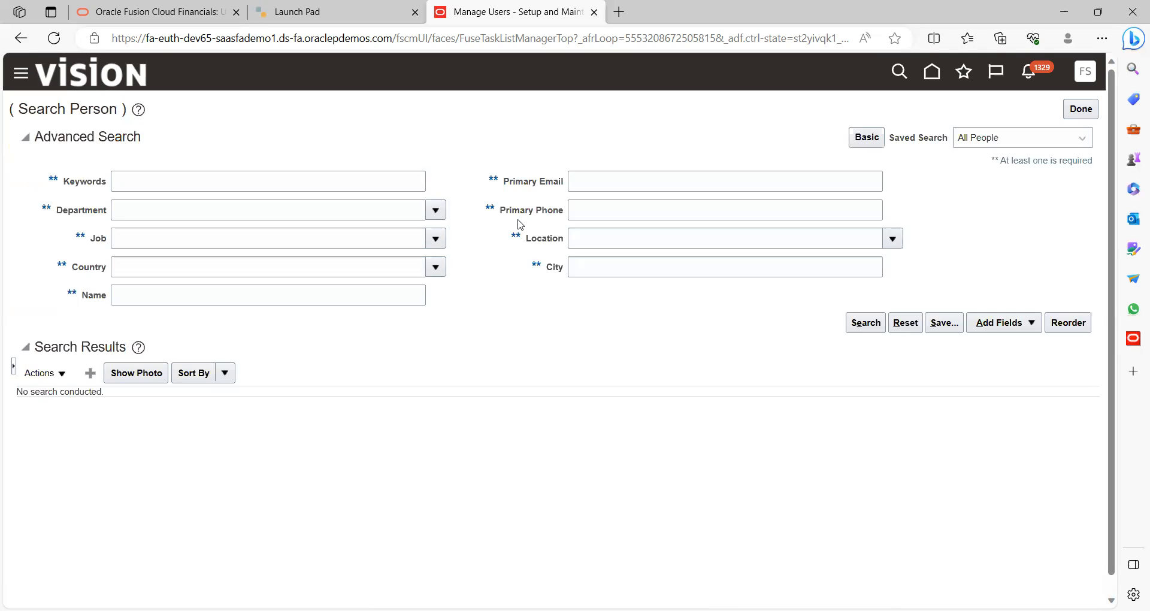
left_click(305, 183)
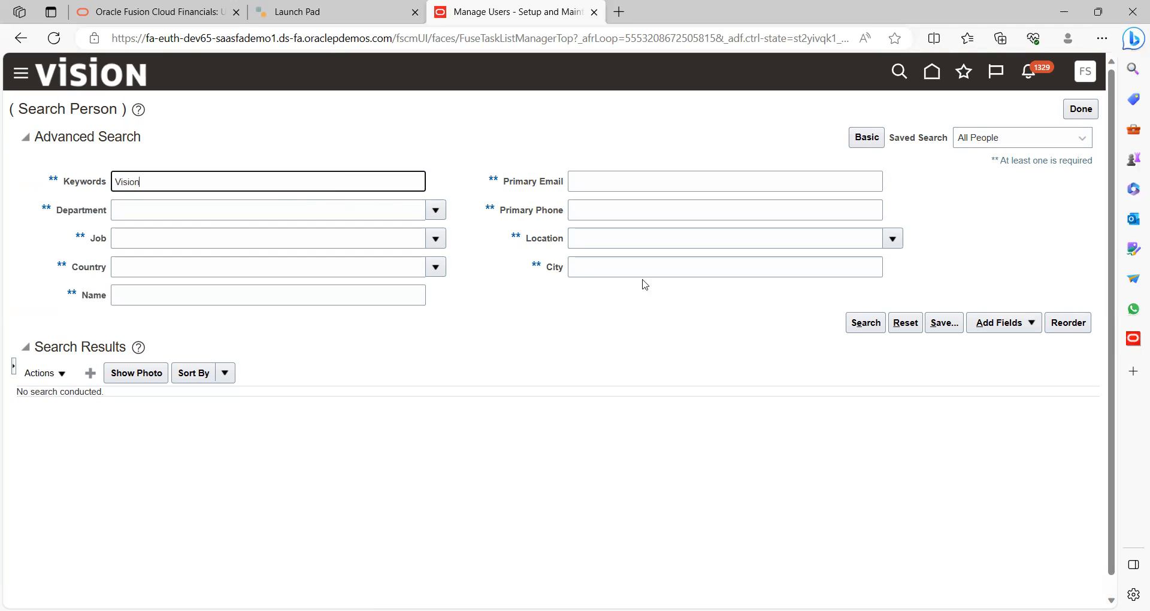
left_click(859, 317)
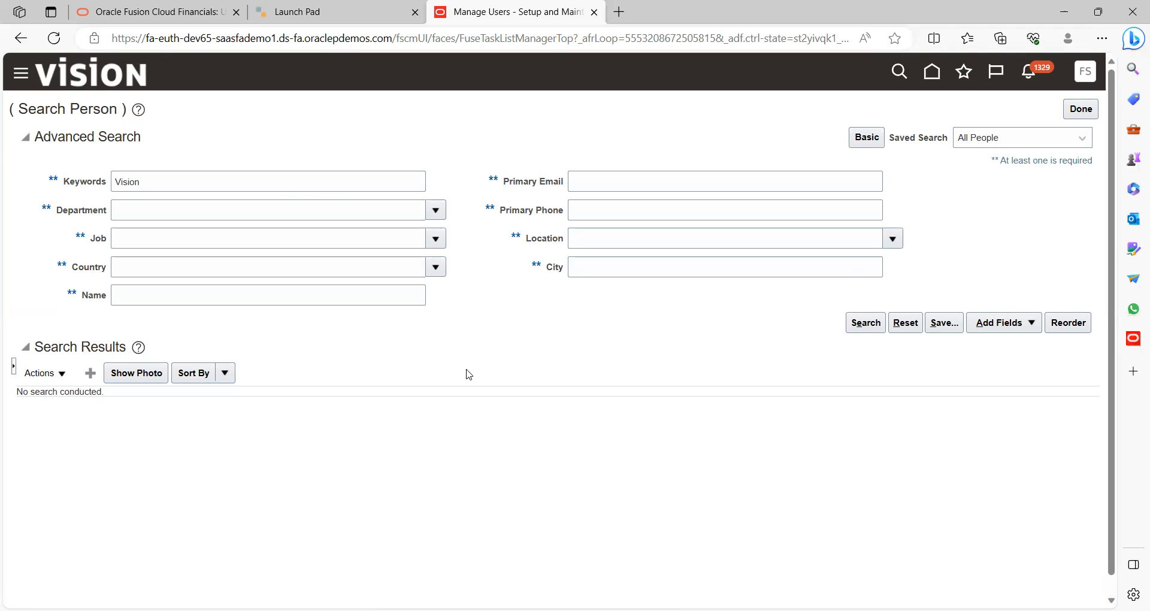
left_click(229, 182)
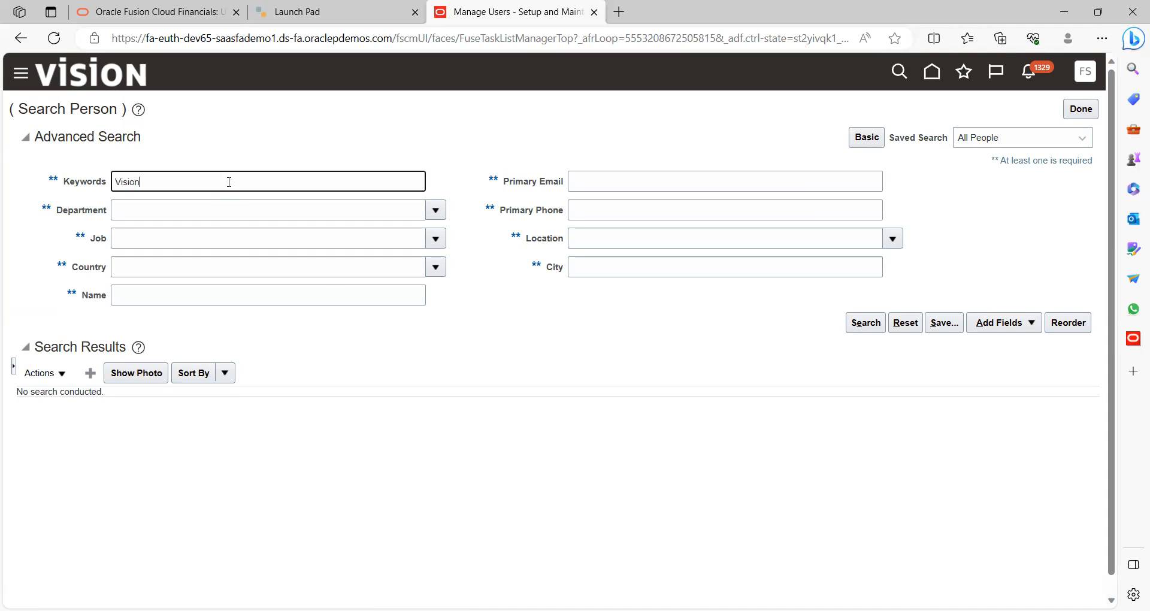
left_click(161, 297)
type("Visio")
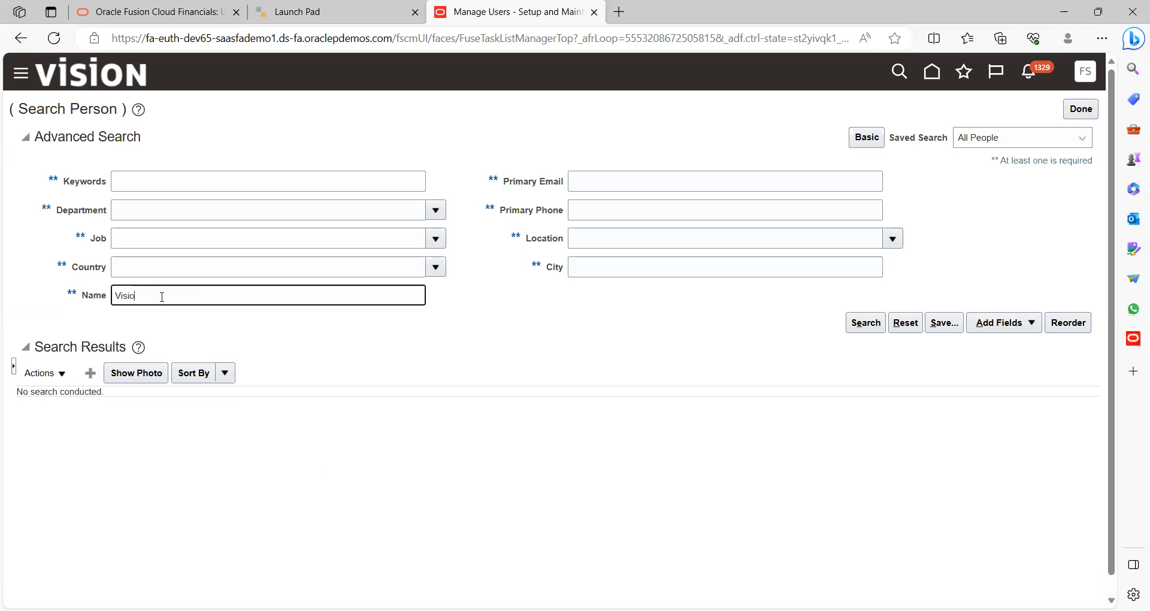
type("n")
left_click(865, 324)
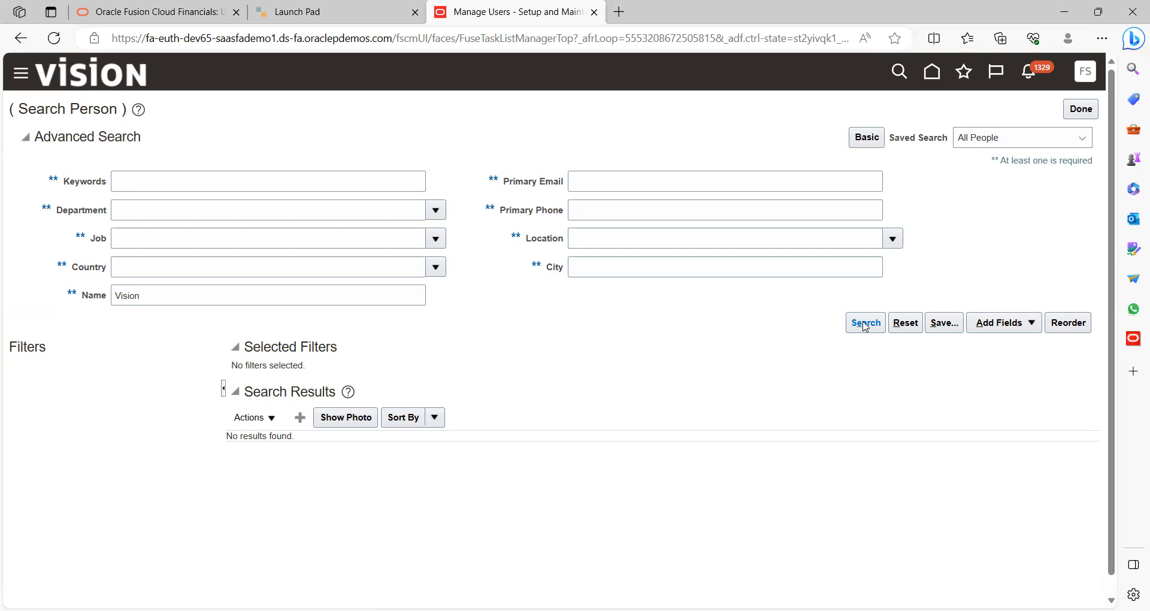
Leave the person search and start a new user from Manage Users
left_click(1076, 112)
left_click(62, 331)
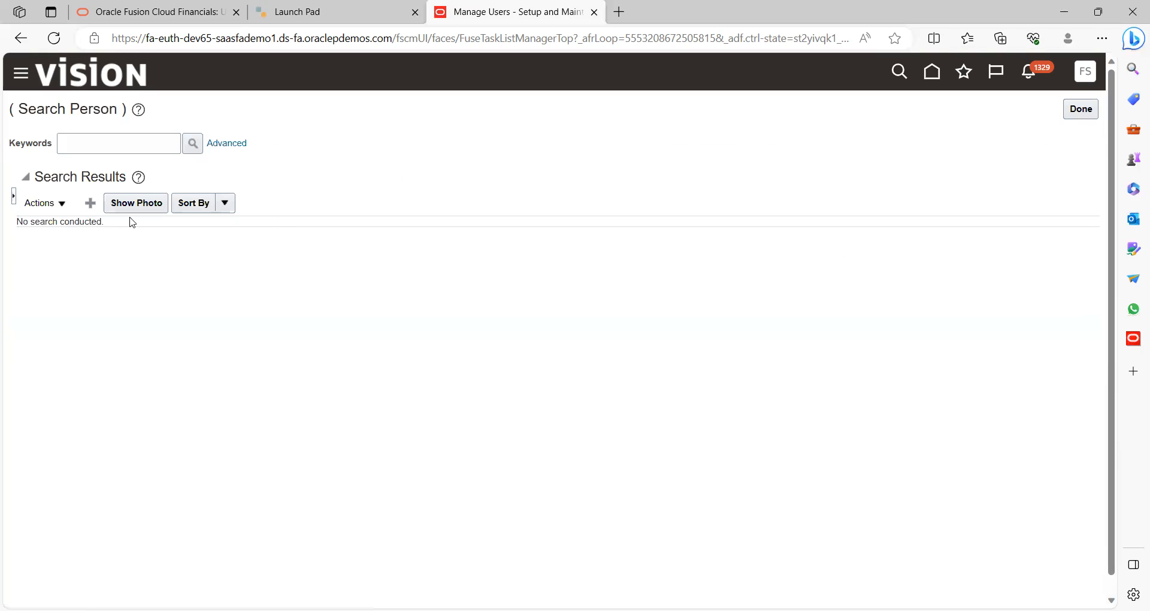
left_click(90, 203)
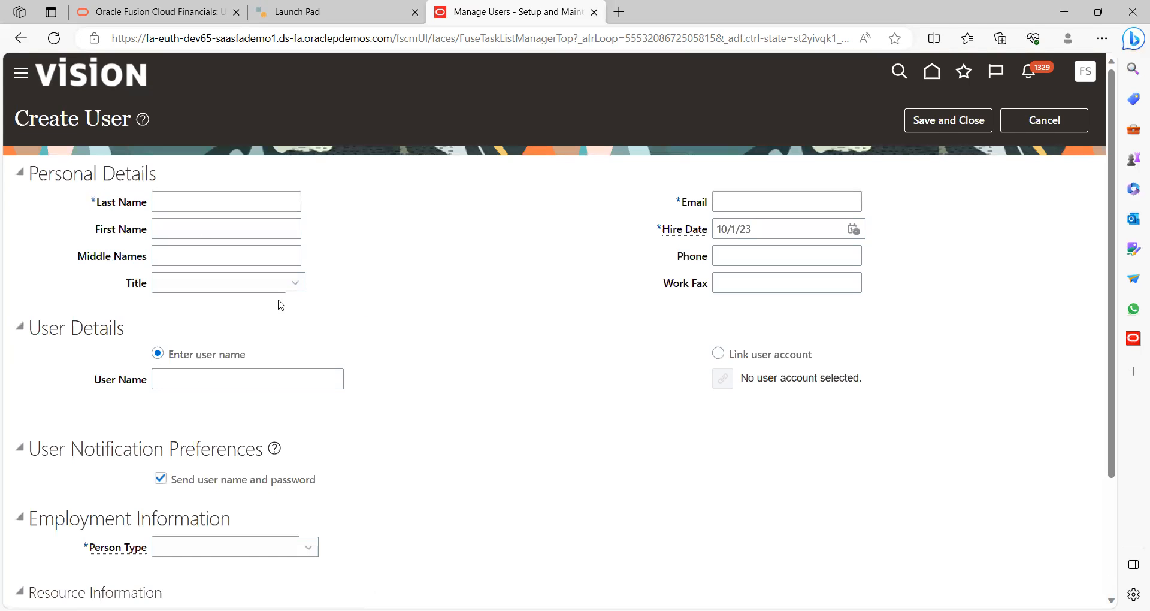
Enter the new user's last and first names, title Mrs., and user name
left_click(213, 201)
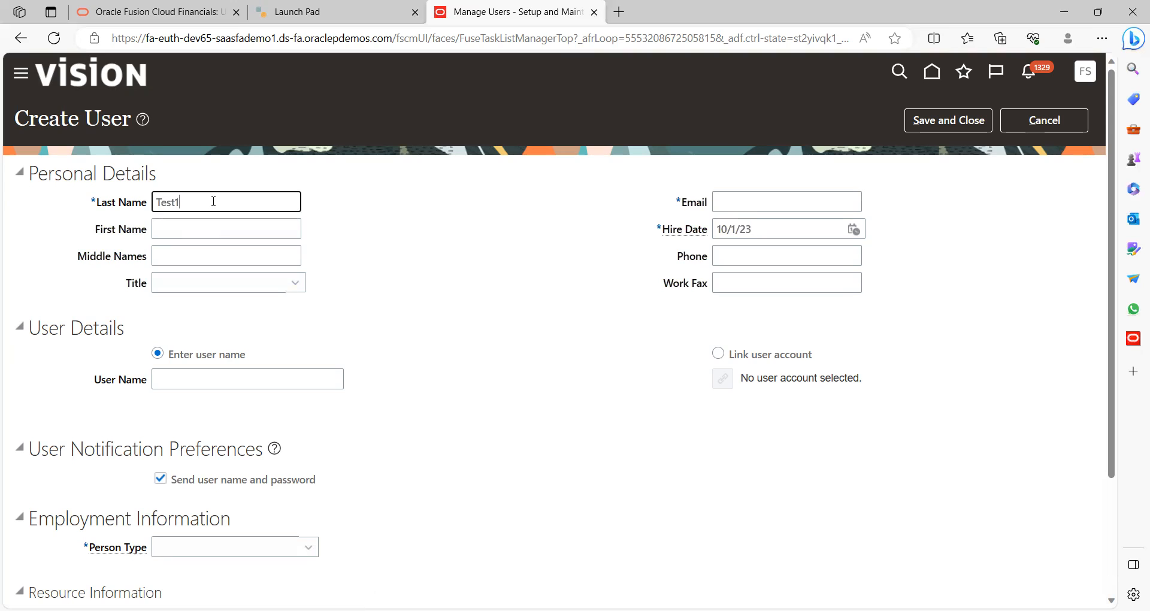
key("Tab")
type("Vision")
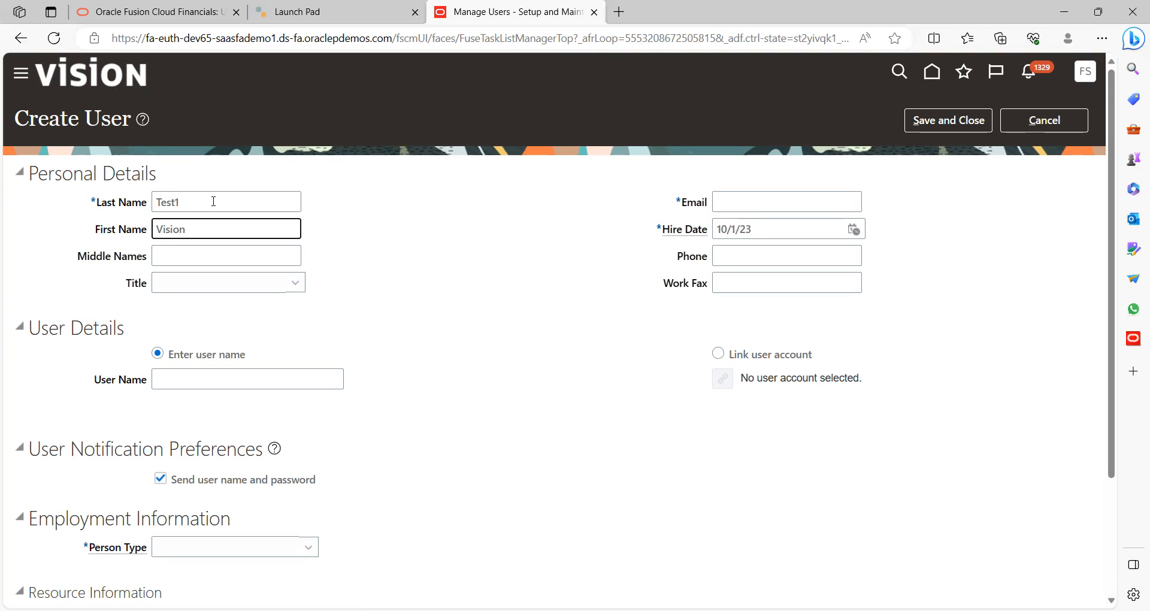
type("1")
key("Tab")
key("Tab")
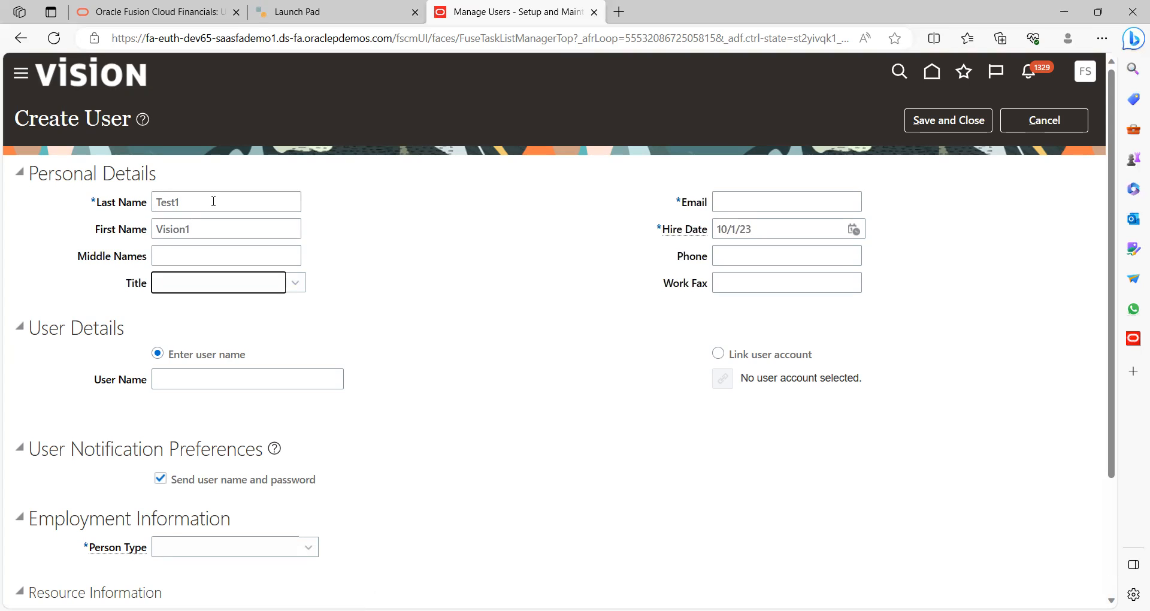
left_click(226, 286)
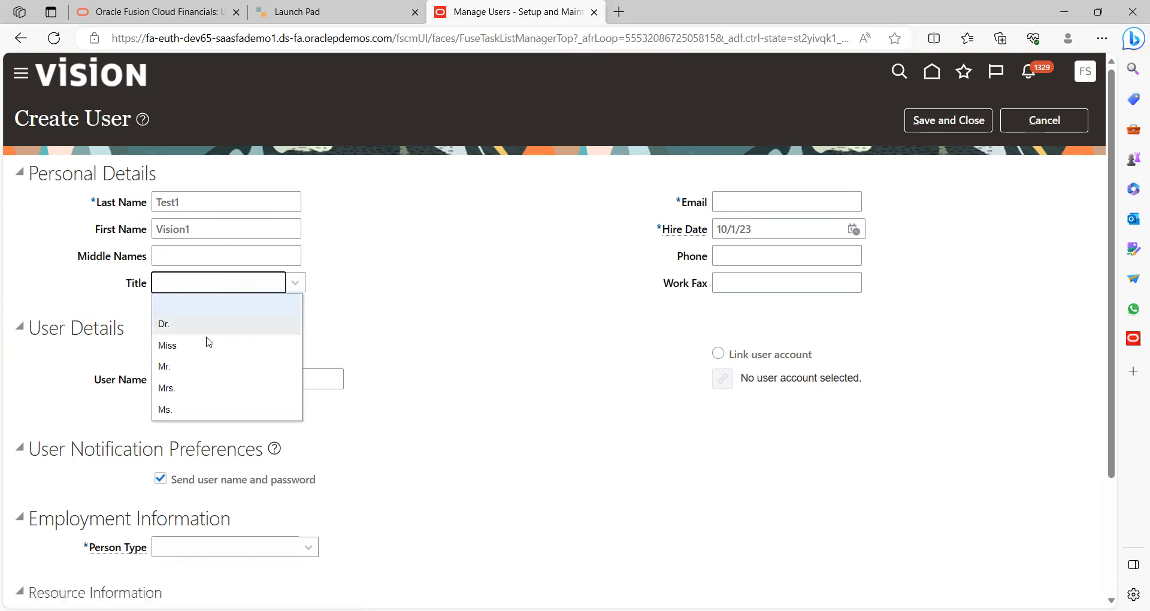
left_click(181, 388)
left_click(255, 376)
type("Vi")
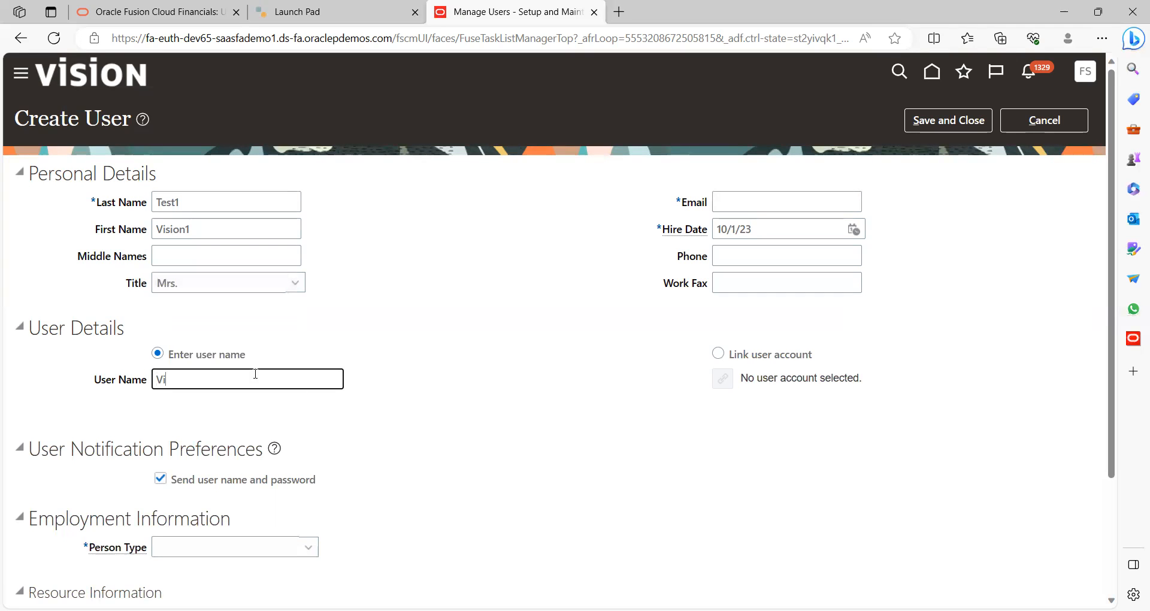
type("sion1")
key("Tab")
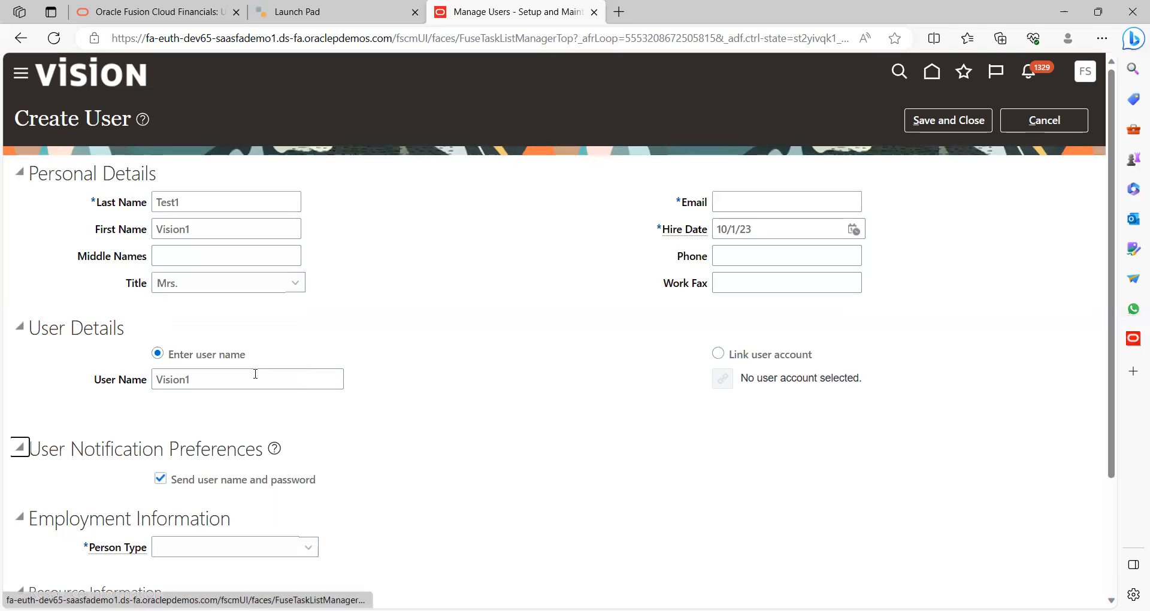
Fill in the user's e-mail address and set the hire date to 1/1/23
left_click(754, 203)
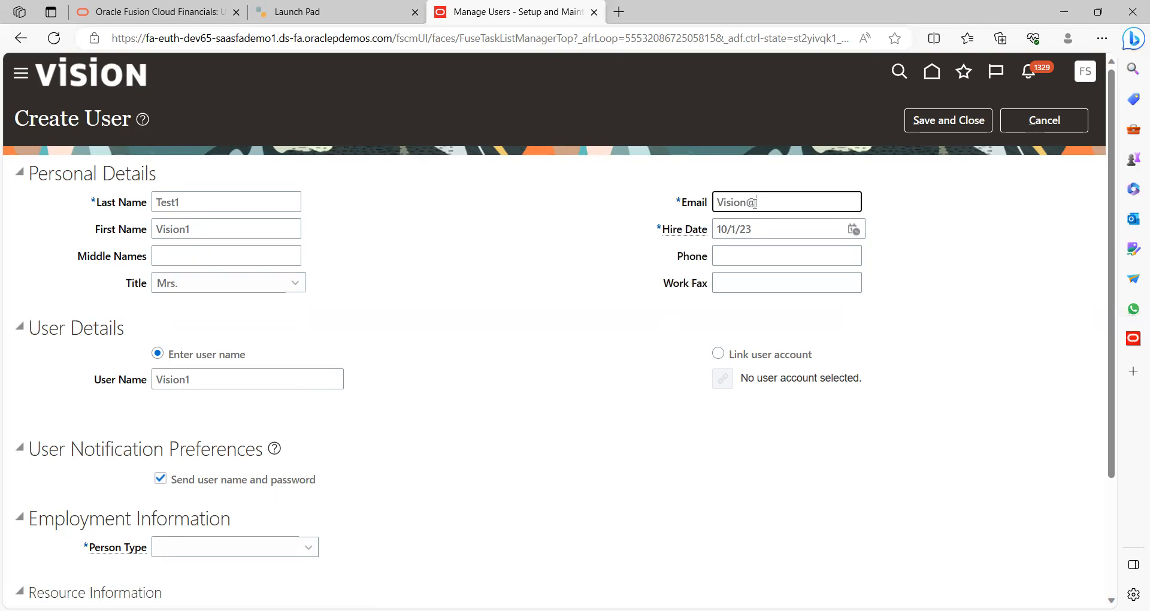
key("Tab")
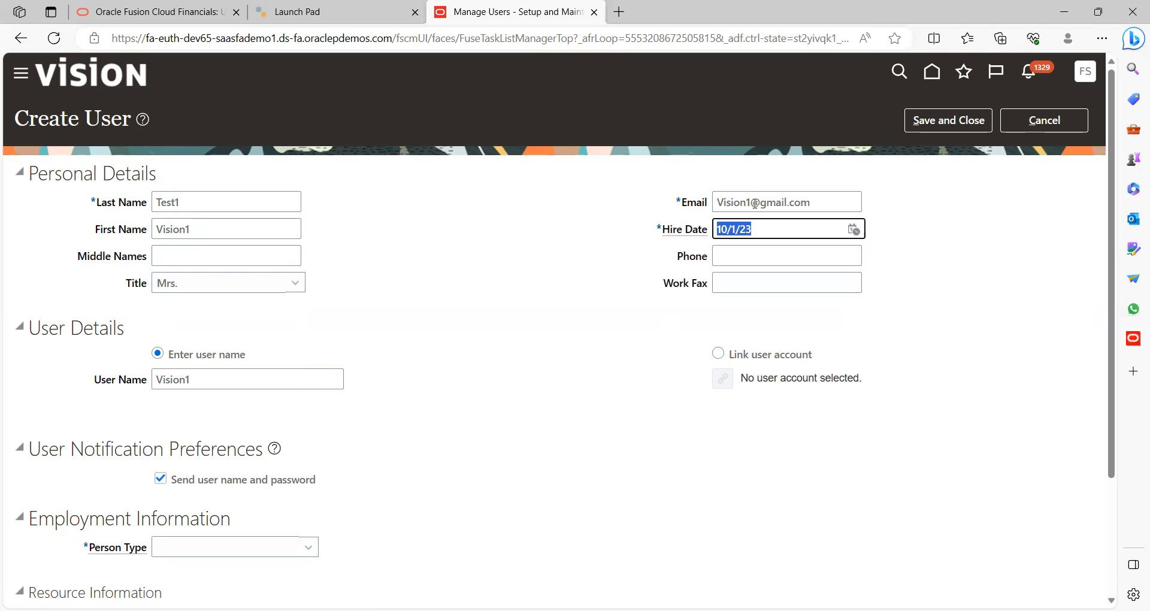
left_click(856, 233)
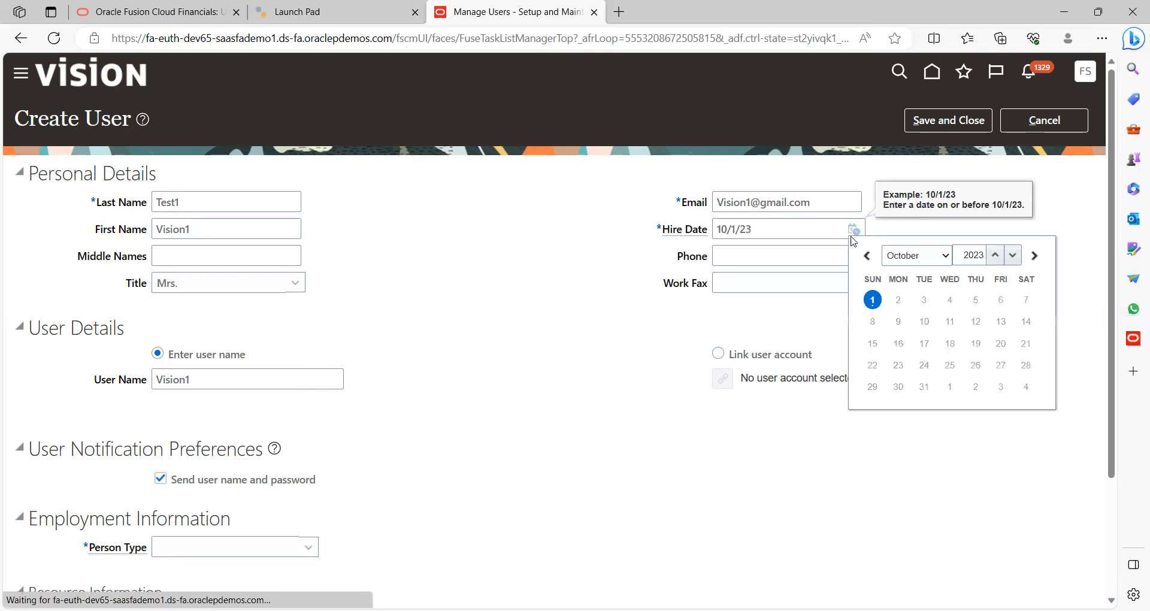
left_click(903, 256)
left_click(902, 273)
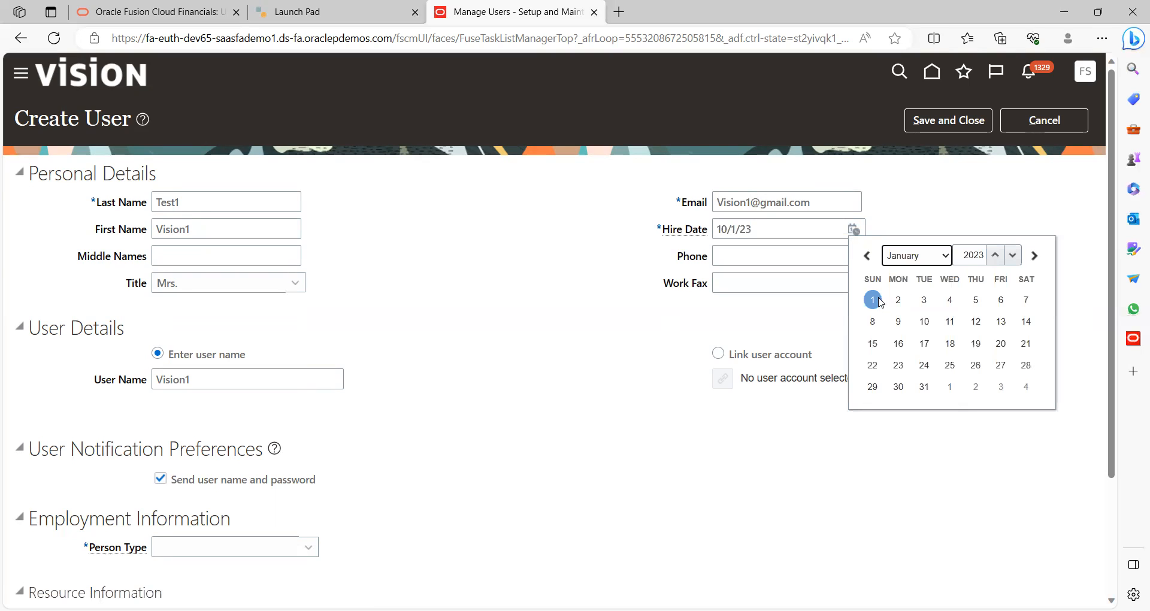
left_click(871, 299)
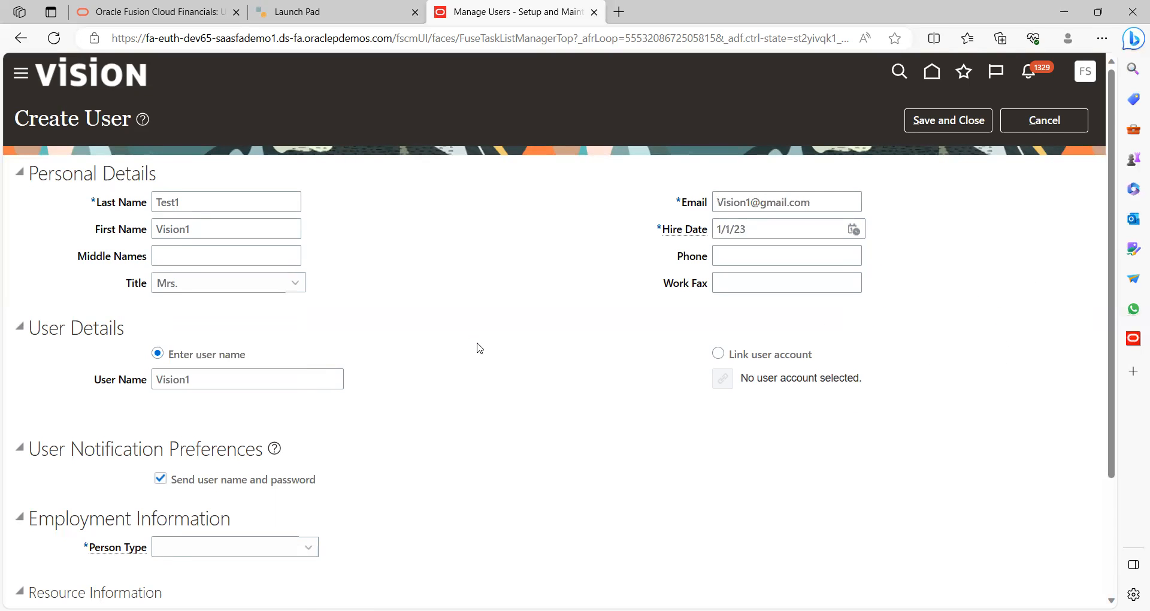
scroll(477, 346, "down", 2)
Set person type Employee, legal employer US1 Legal Entity and business unit US1 Business Unit
left_click(247, 411)
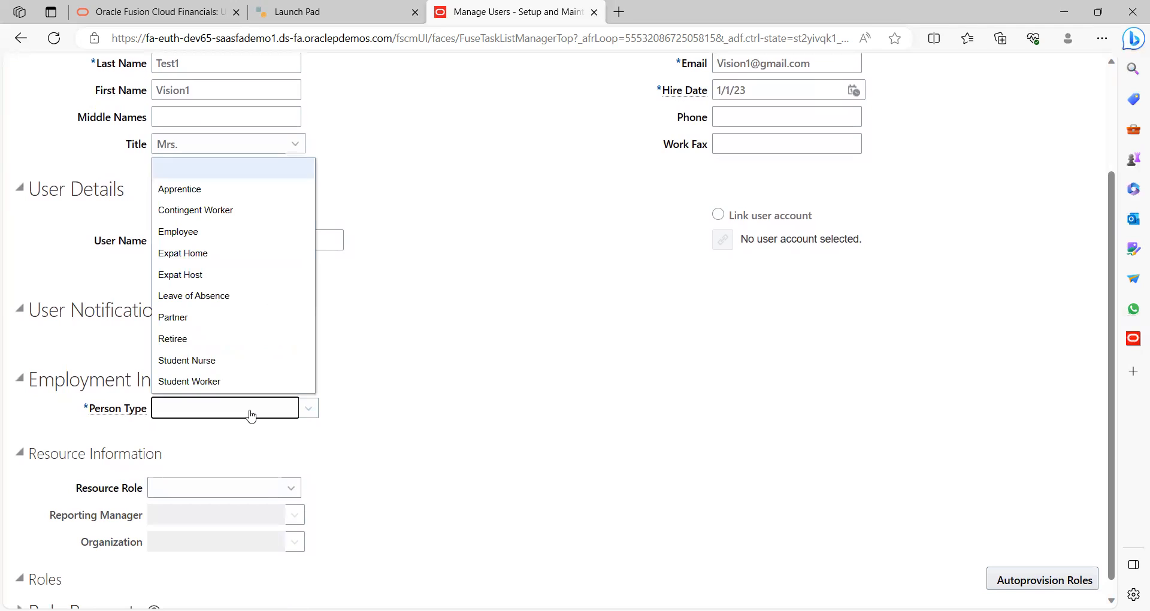
left_click(189, 233)
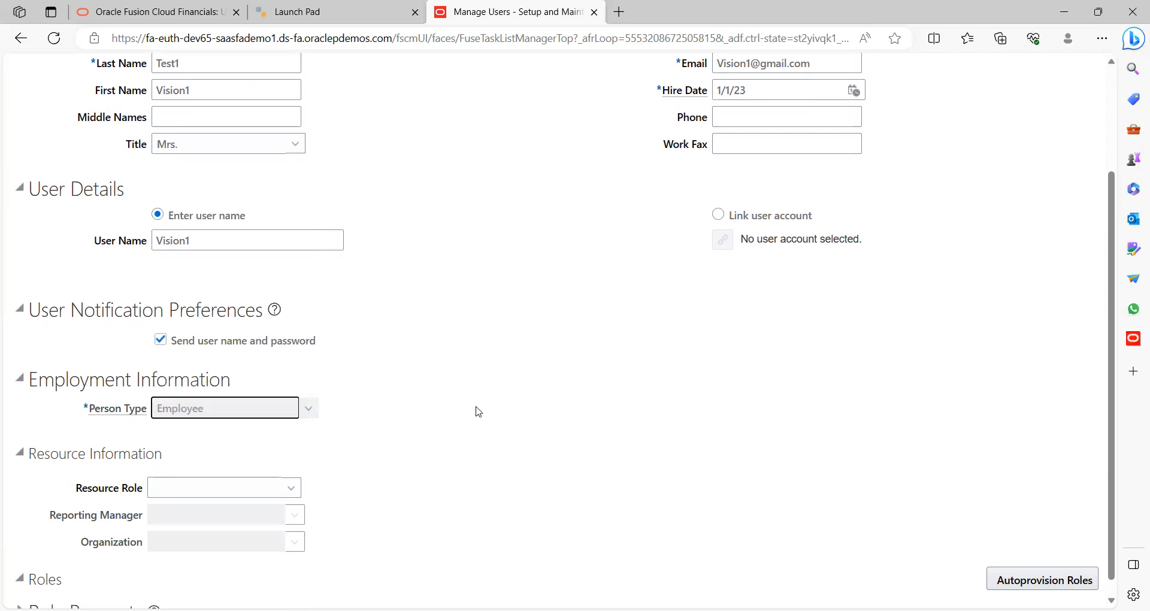
left_click(220, 438)
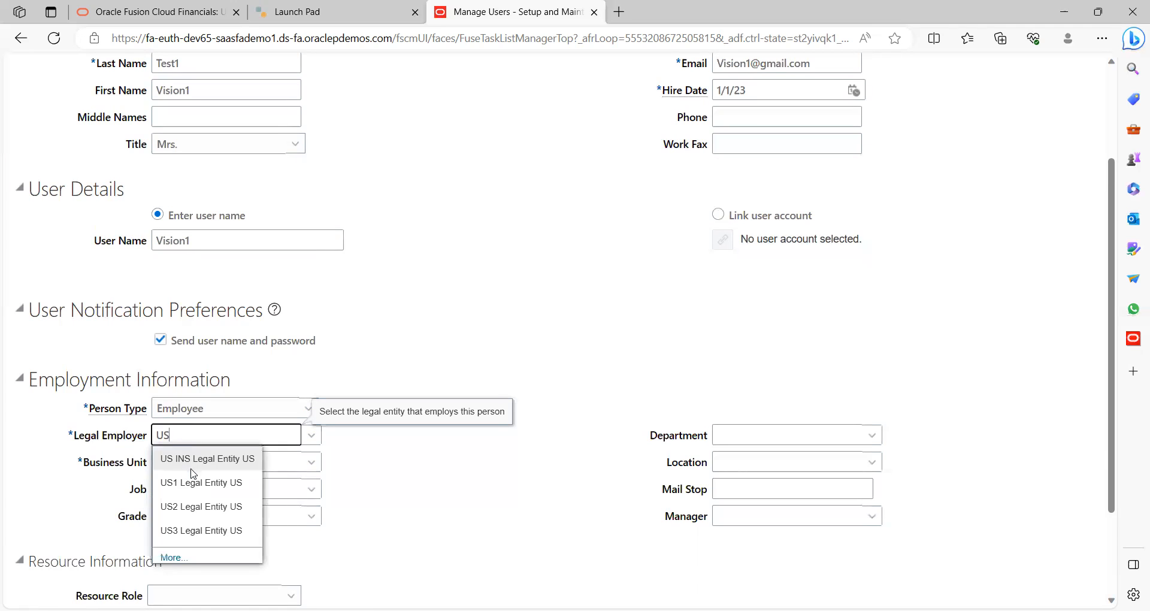
left_click(200, 484)
left_click(199, 469)
type("US")
left_click(196, 505)
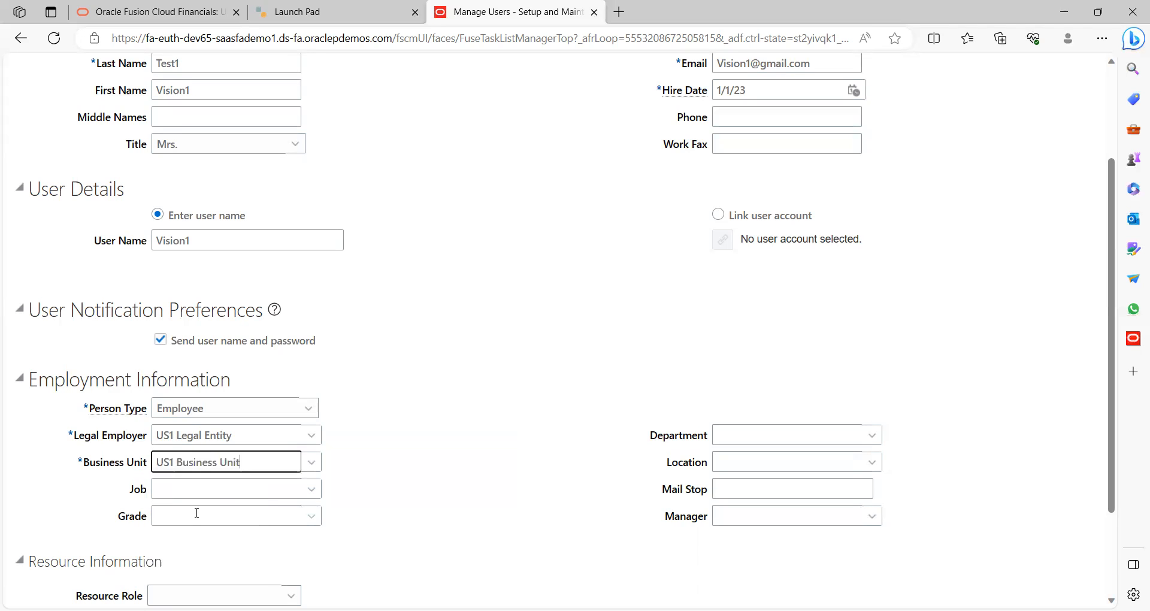
Bring up the full Search and Select dialog for the manager
left_click(747, 522)
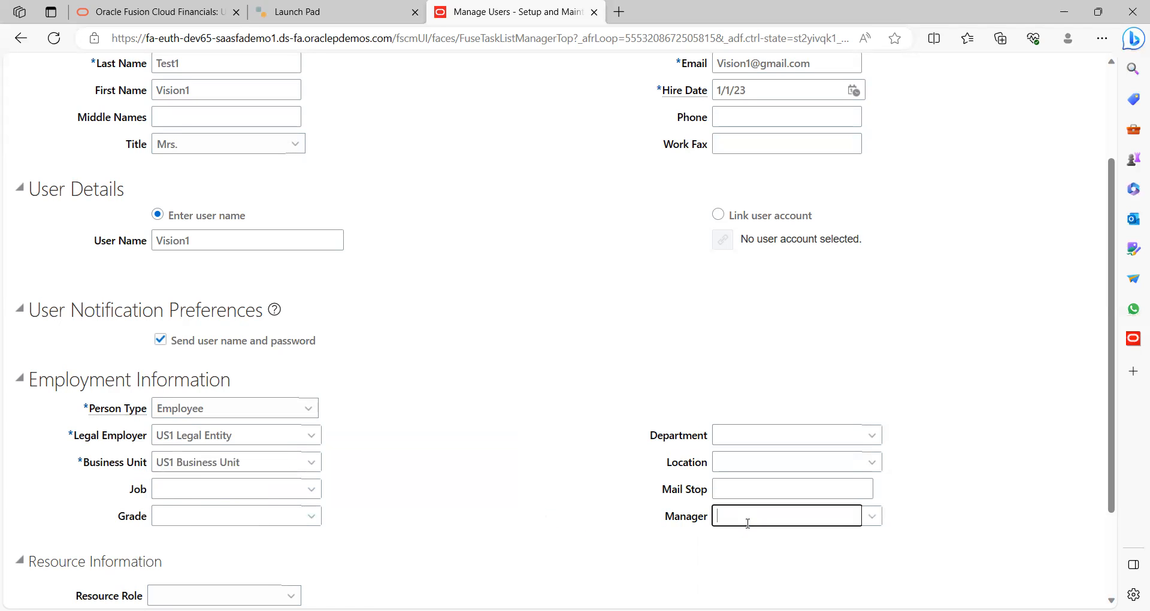
left_click(872, 519)
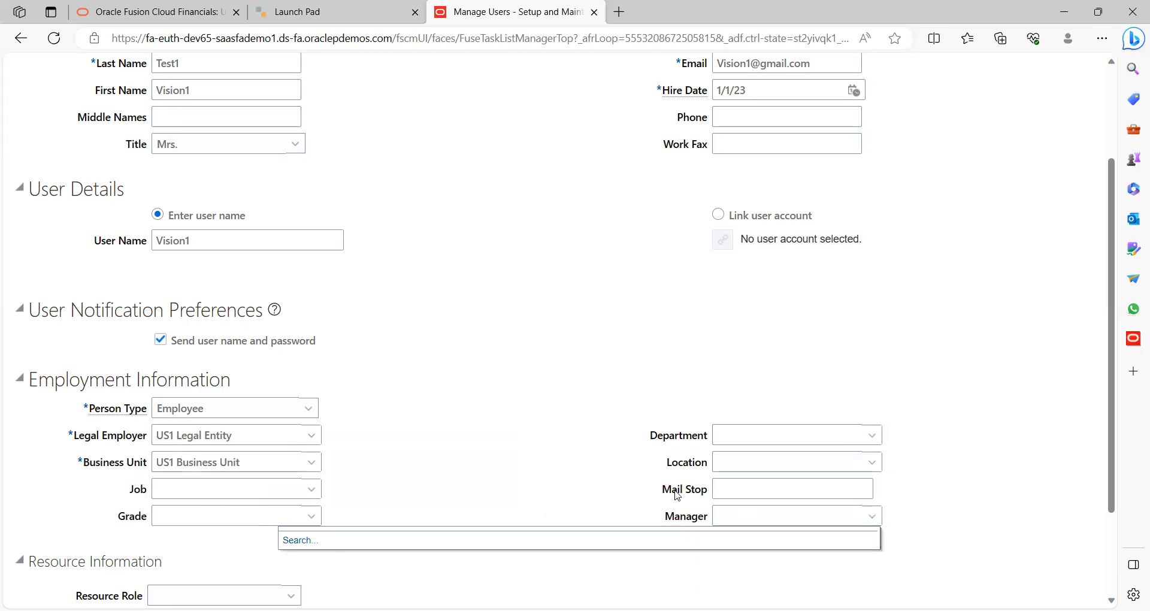
left_click(312, 542)
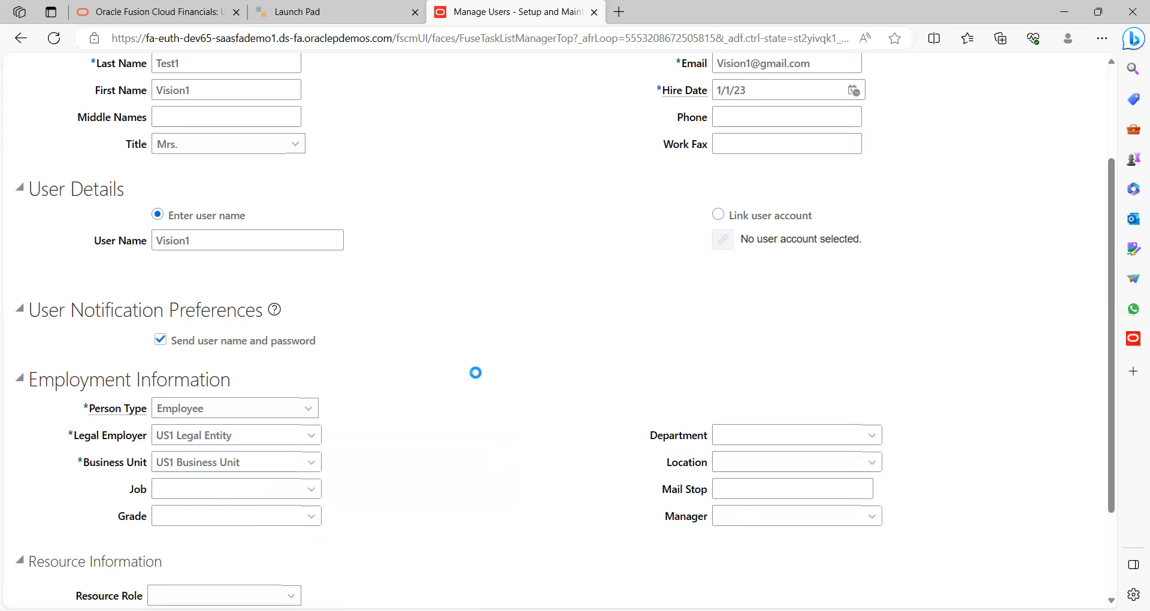
Search the manager list by a partial student name and browse the results
left_click(295, 265)
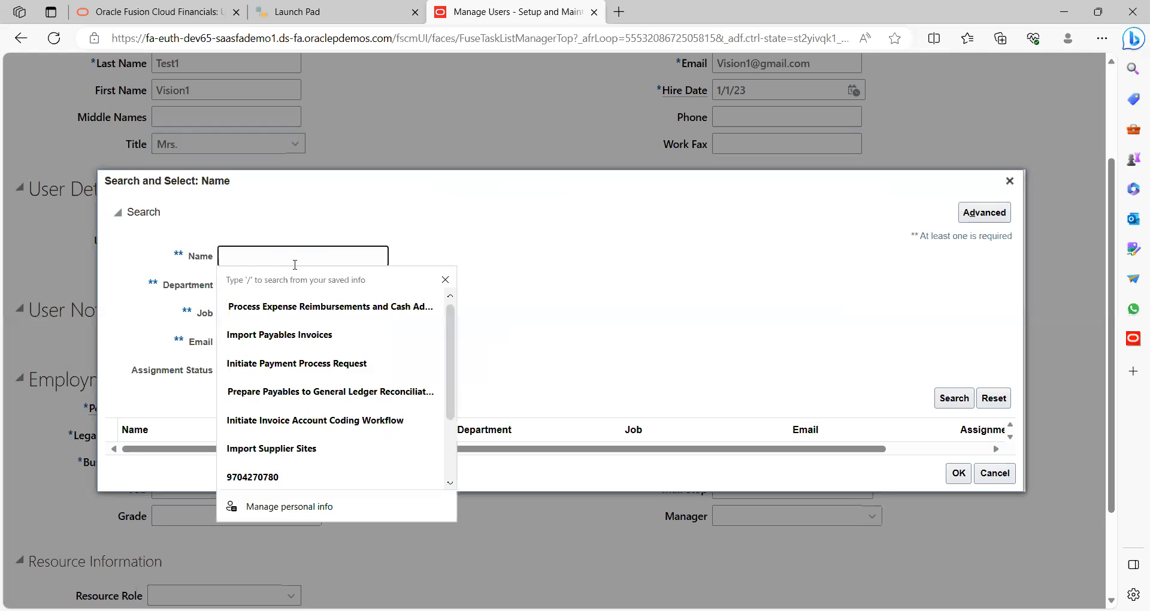
type("Student")
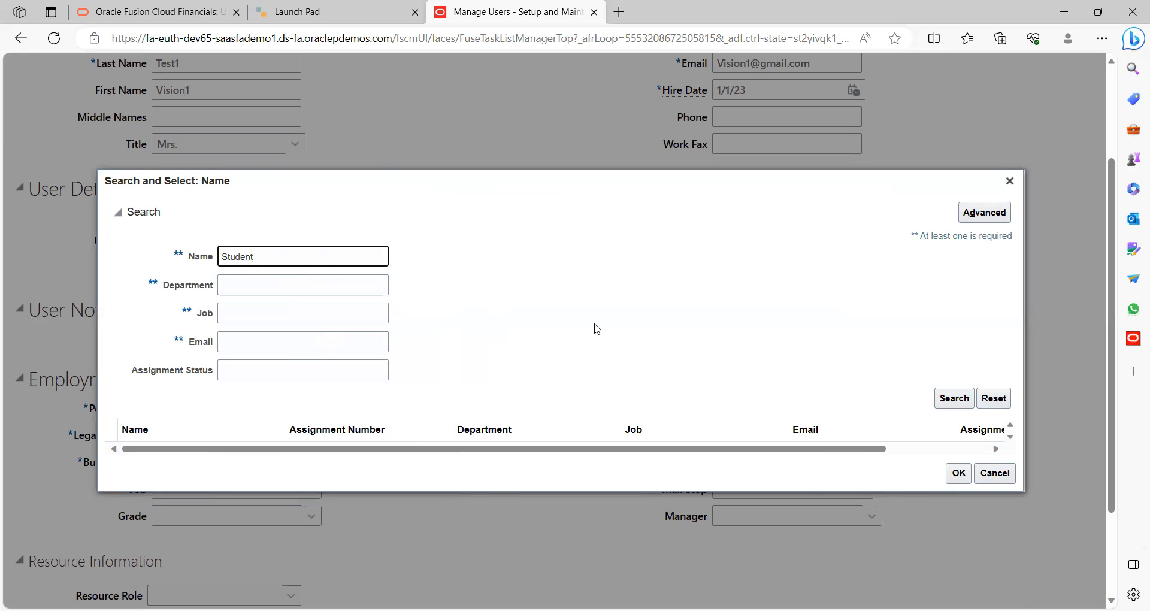
key("Return")
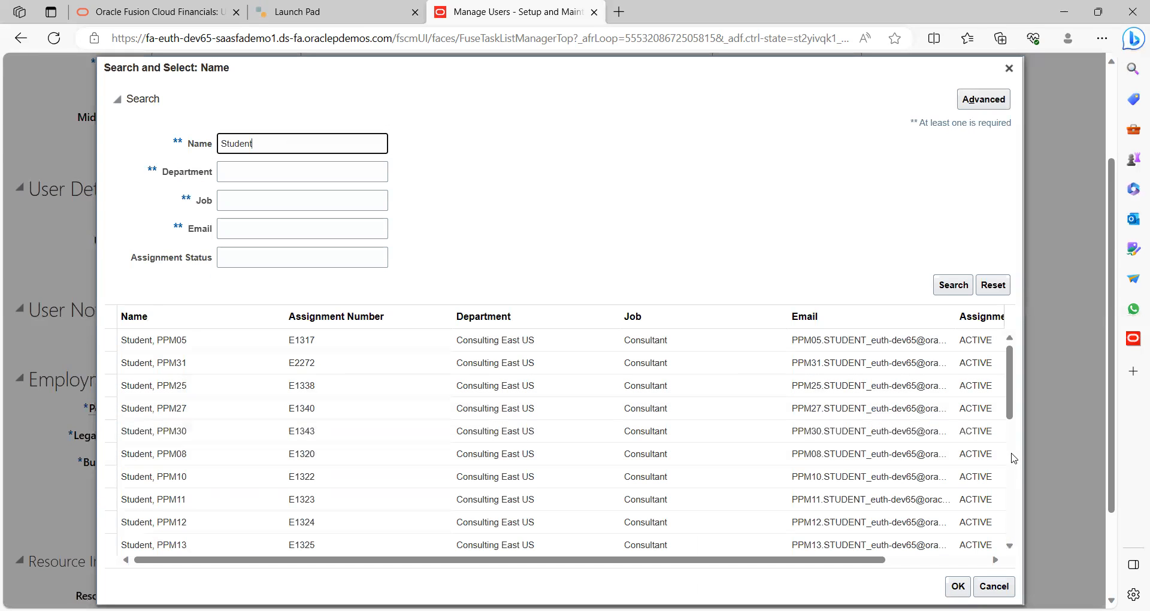
scroll(1012, 458, "down", 3)
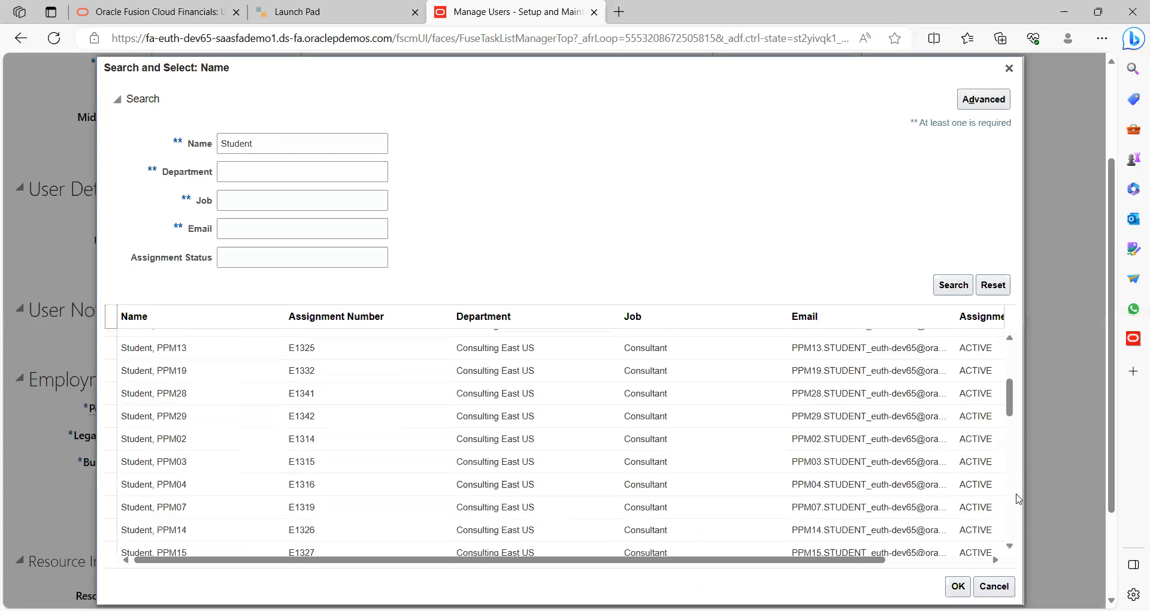
scroll(1015, 510, "down", 10)
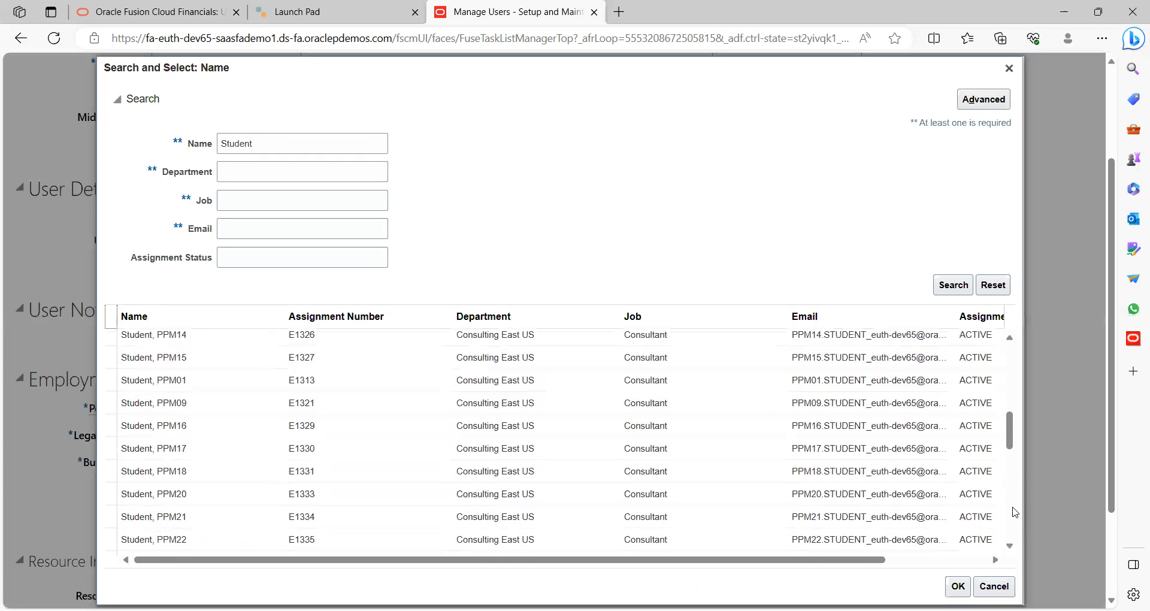
scroll(1014, 527, "down", 8)
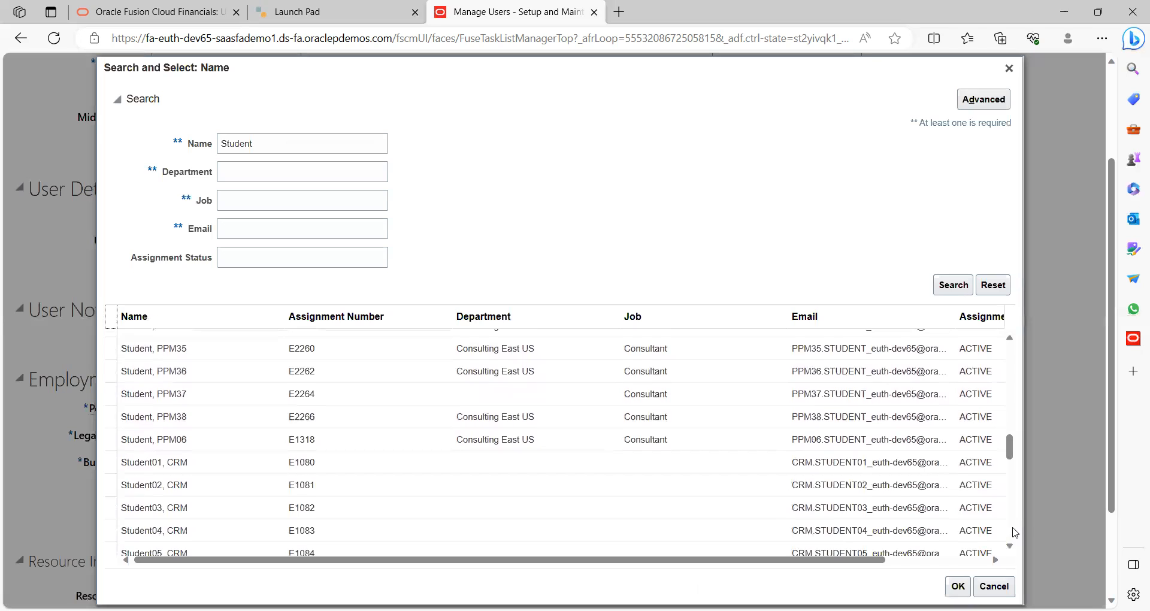
scroll(1014, 532, "down", 3)
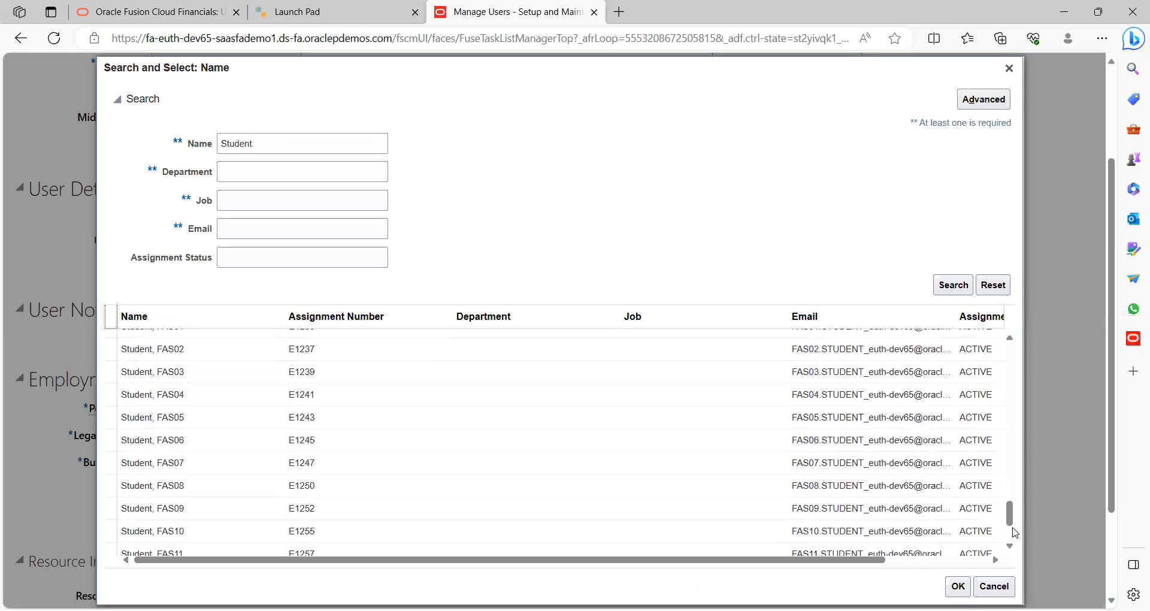
Assign the FAS02 student record as manager and autoprovision the default roles
left_click(177, 353)
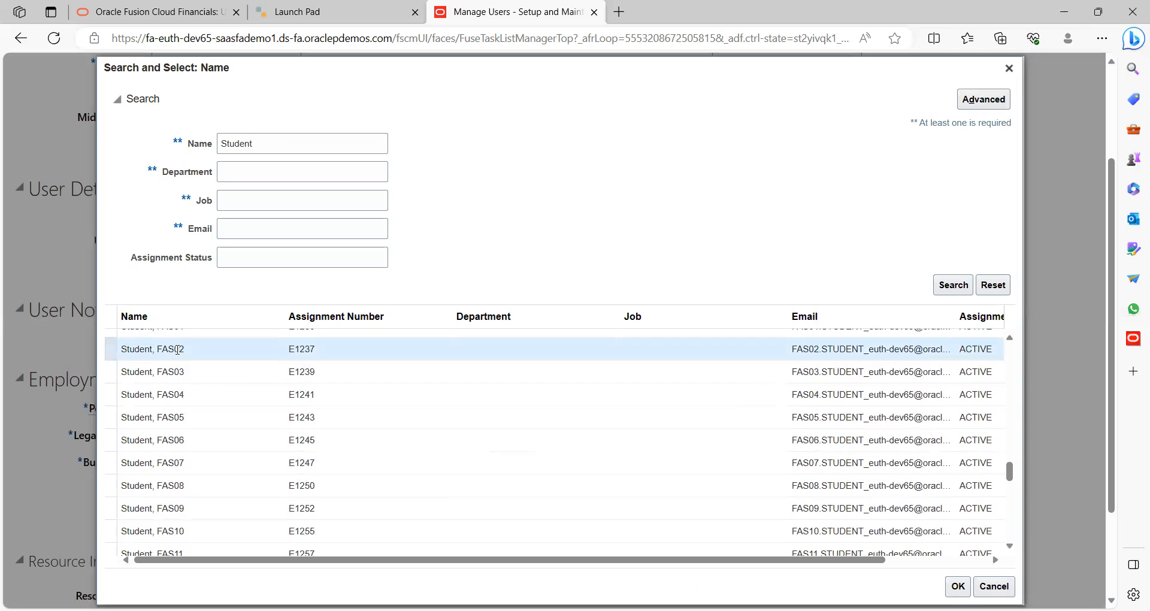
left_click(957, 586)
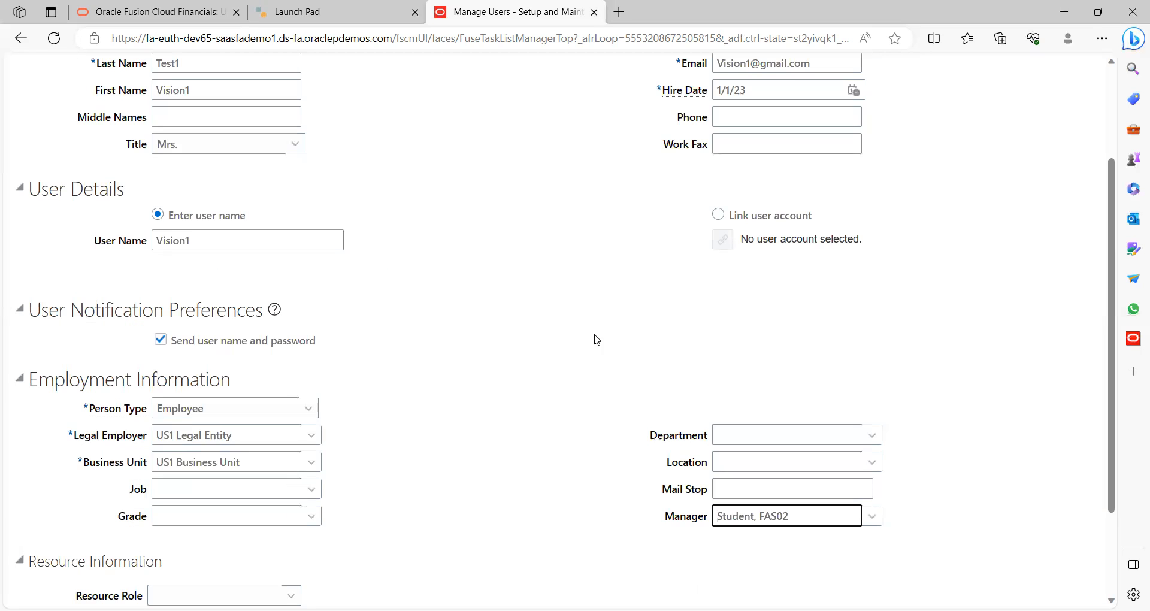
left_click(519, 439)
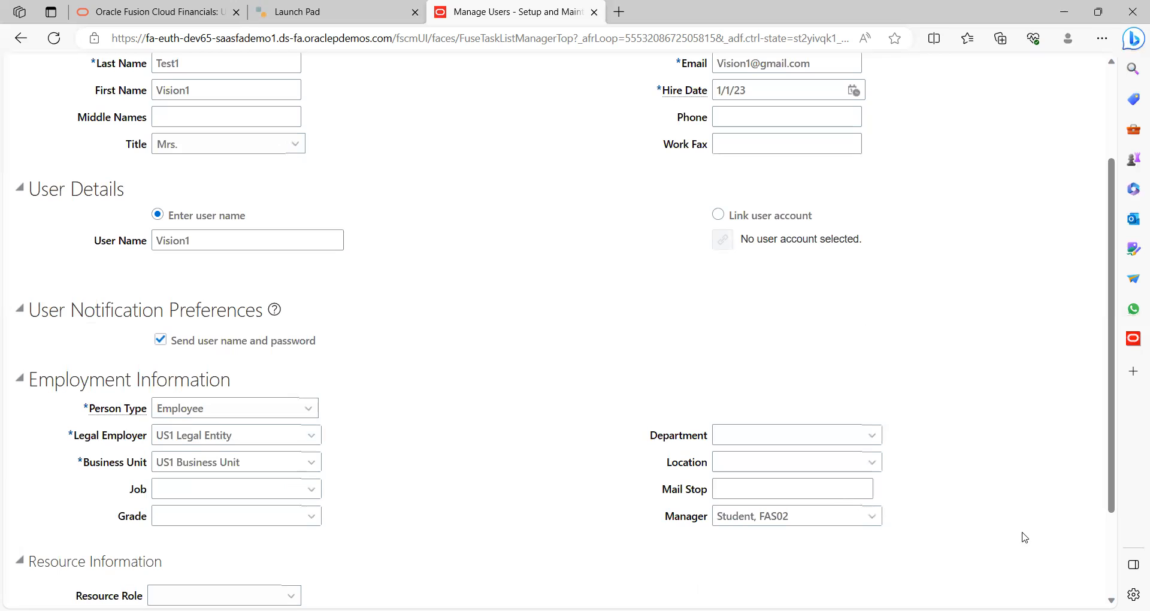
scroll(1114, 543, "down", 2)
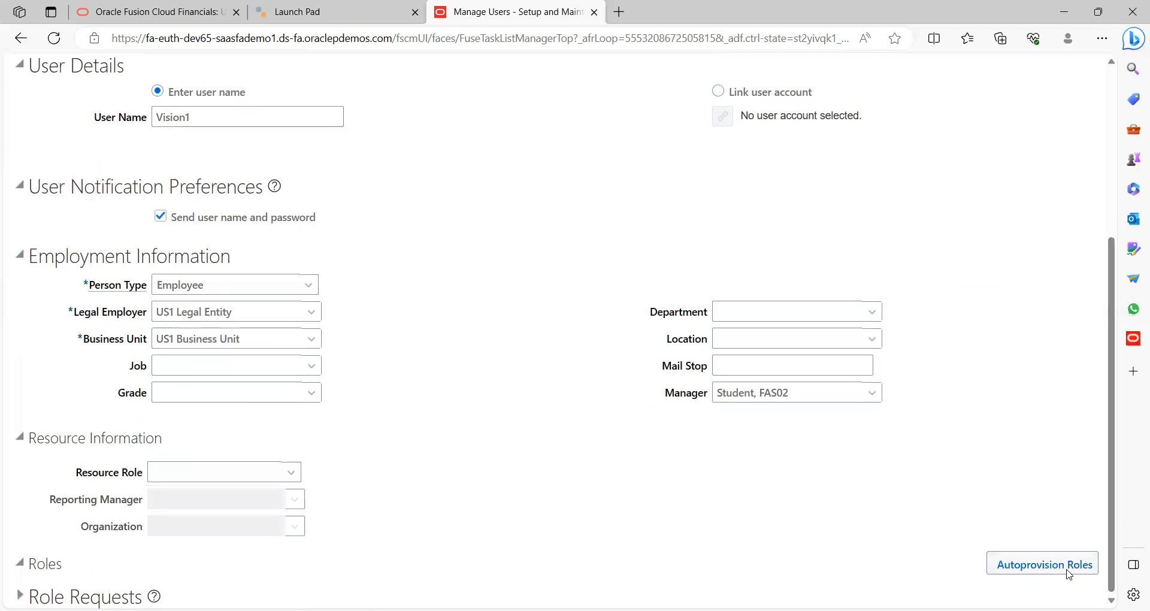
left_click(1006, 566)
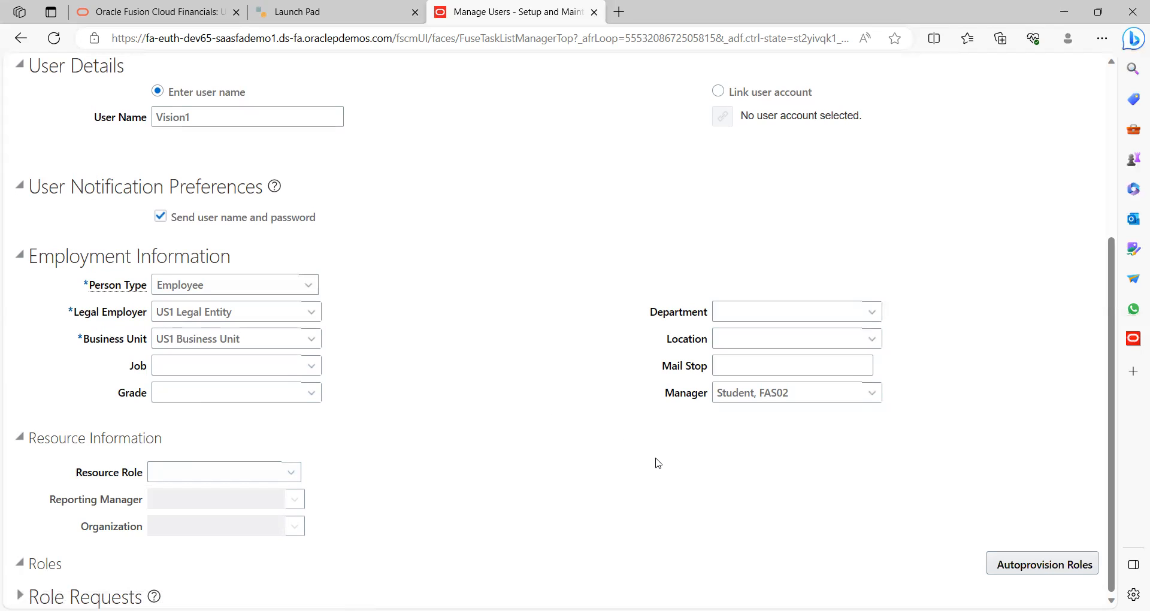
Review the Employee, Sales Analyst, Resource and Sales Representative role requests, then save the user
left_click(19, 595)
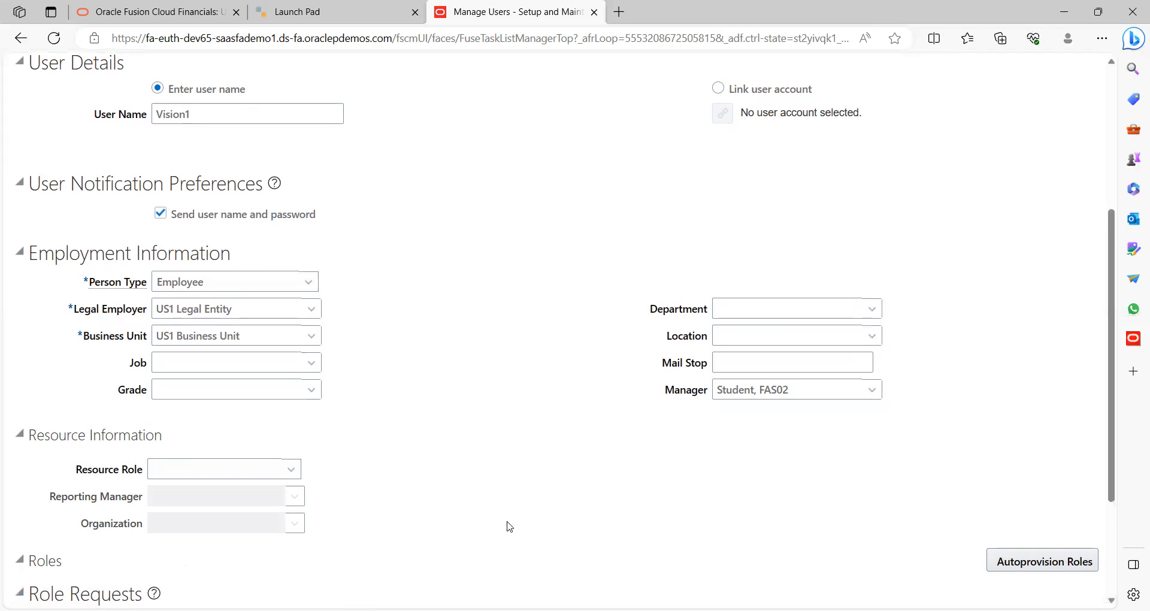
scroll(509, 526, "down", 3)
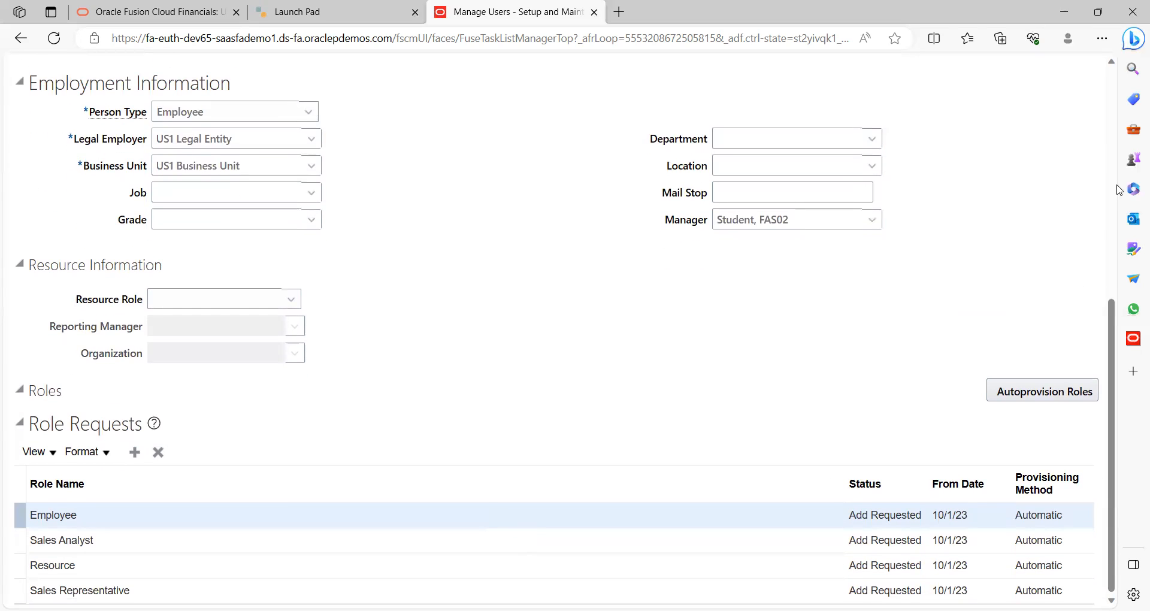
scroll(1054, 192, "up", 8)
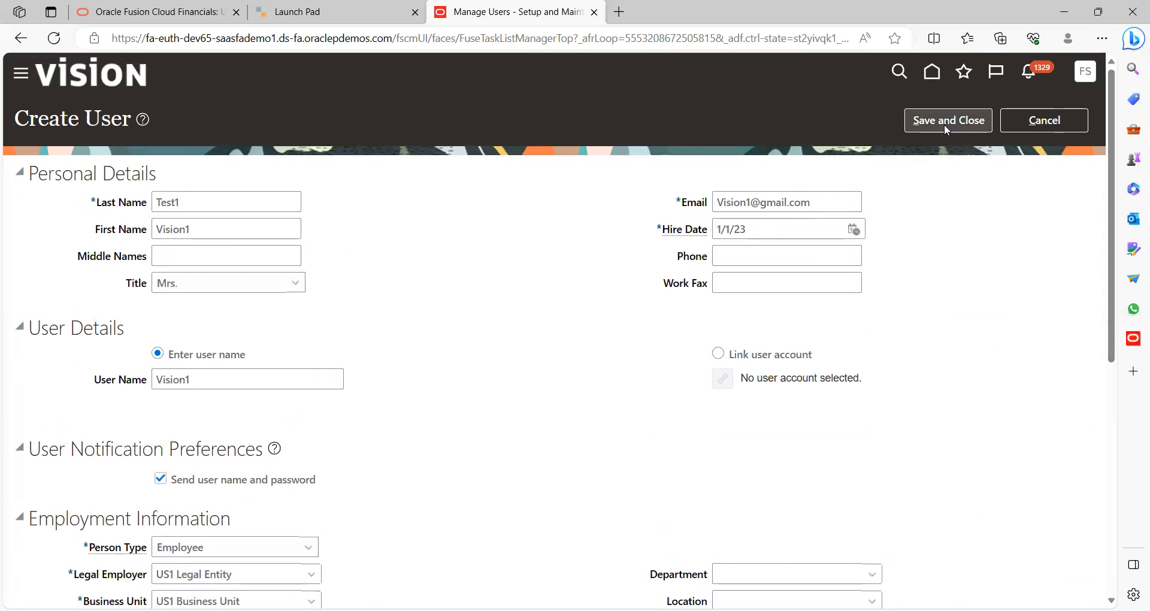
left_click(951, 124)
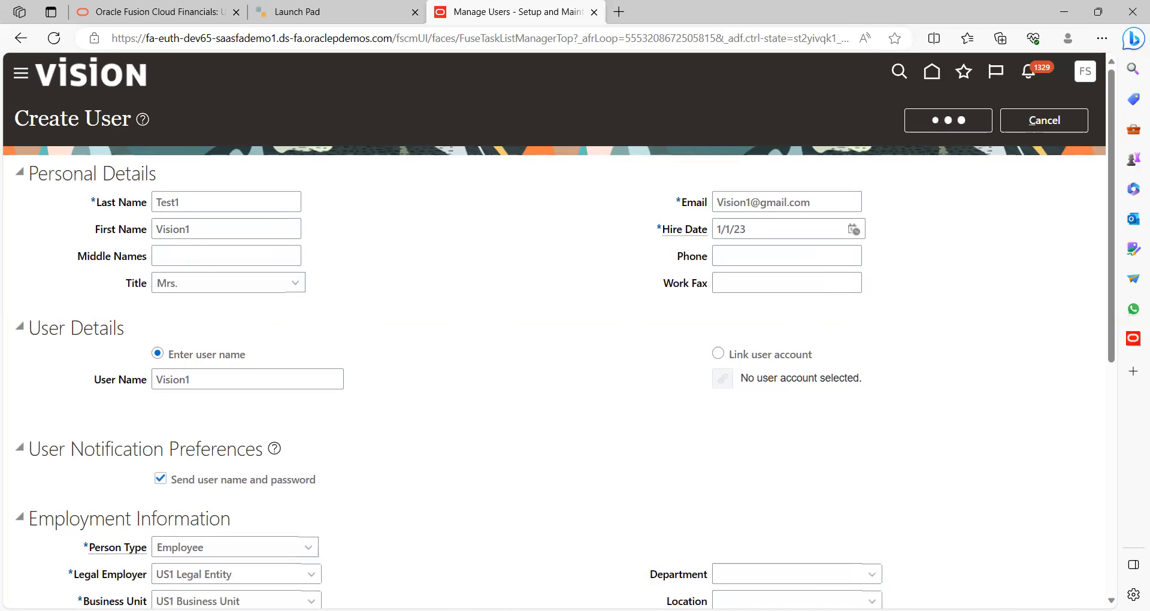
Record the new user's user name and password on new lines in the Word notes
key("alt+Tab")
type("vision")
key("BackSpace")
key("BackSpace")
key("BackSpace")
key("BackSpace")
key("BackSpace")
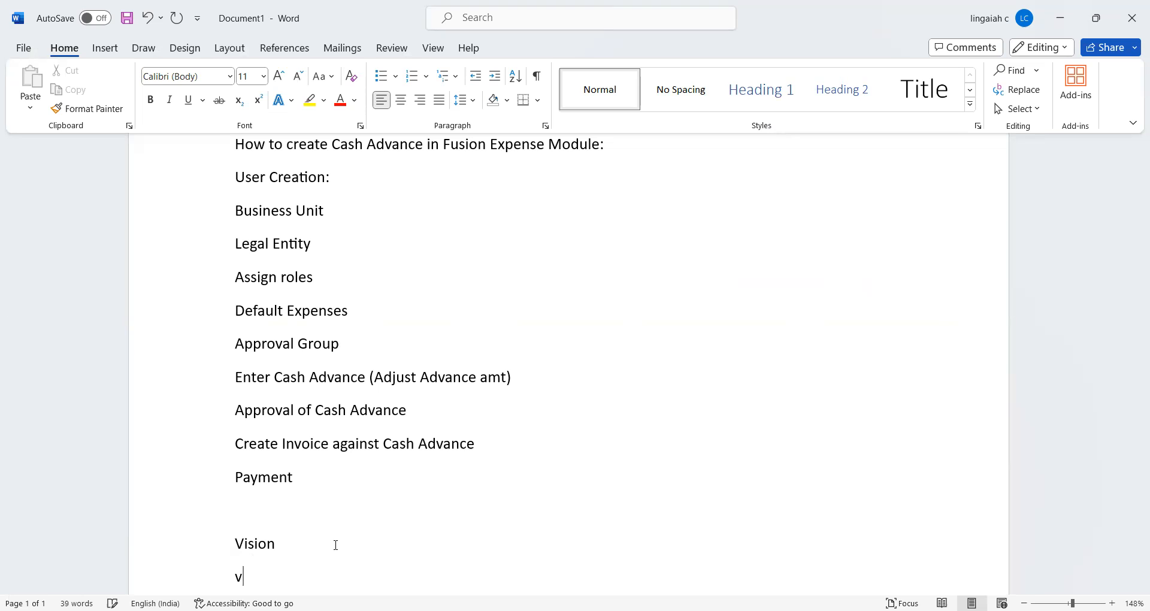
type("Vision1")
key("Return")
type("Welcome")
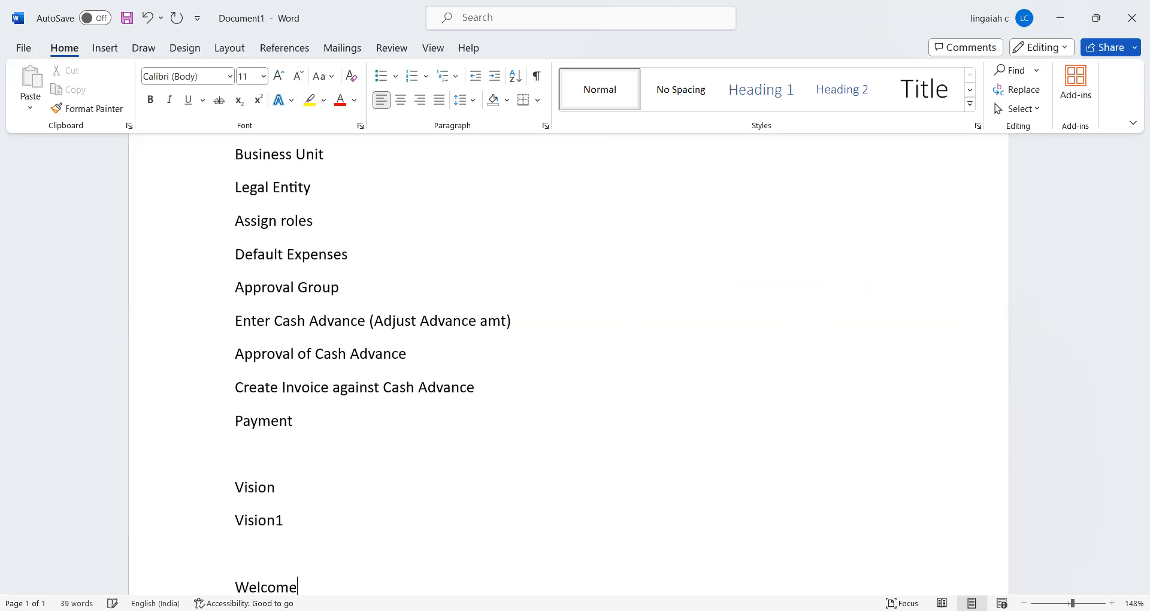
key("BackSpace")
key("BackSpace")
type("me@123")
key("Return")
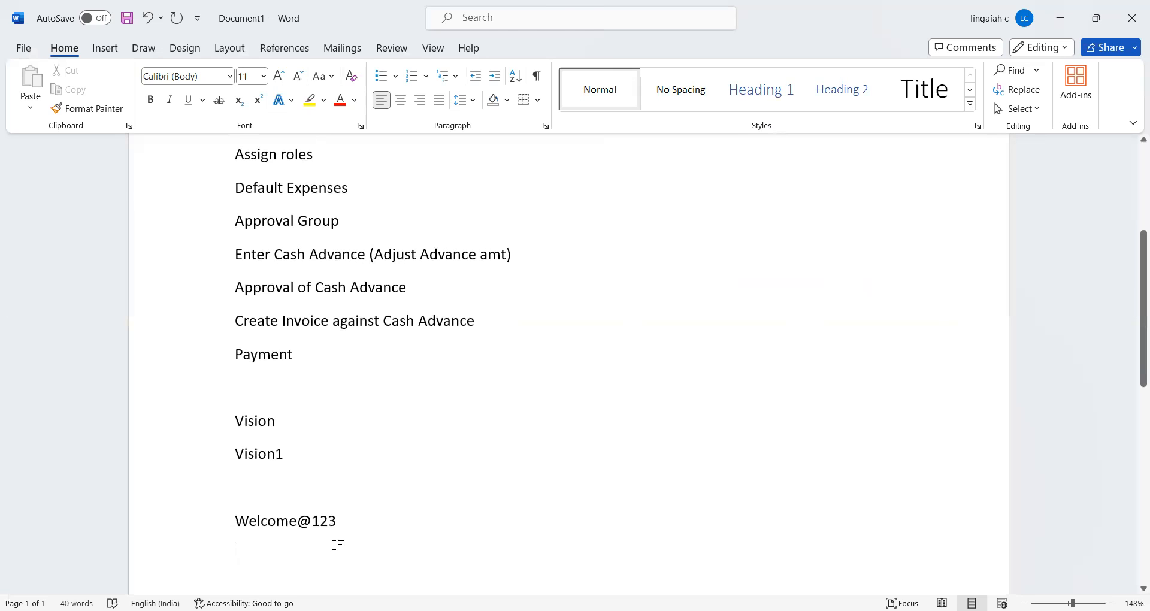
key("alt+Tab")
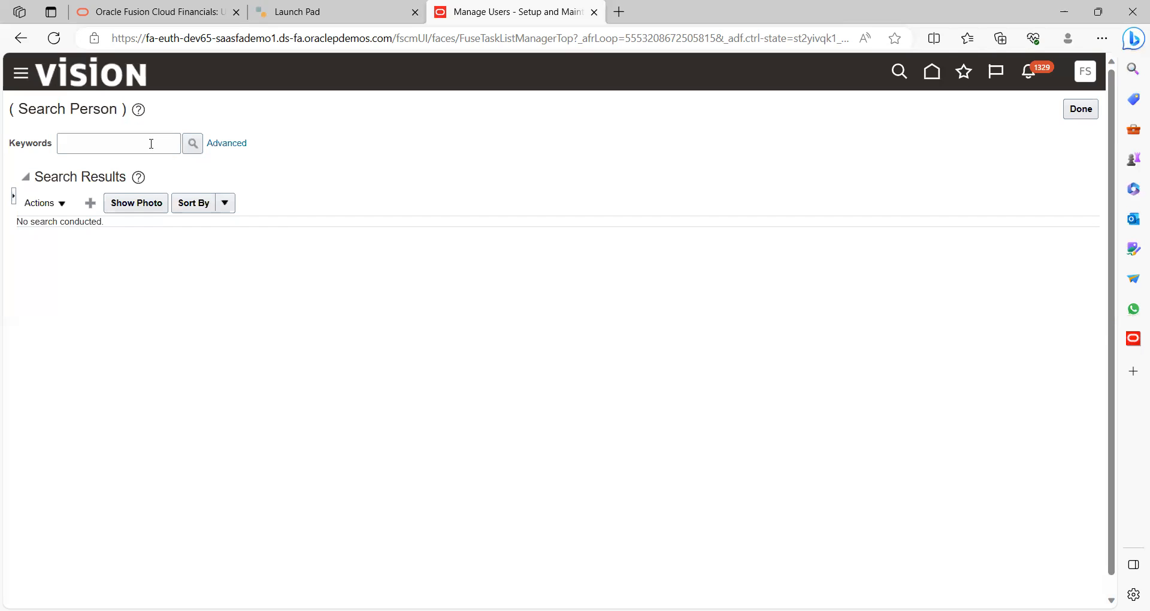
Reload the Search Person page and run a keyword search
left_click(152, 144)
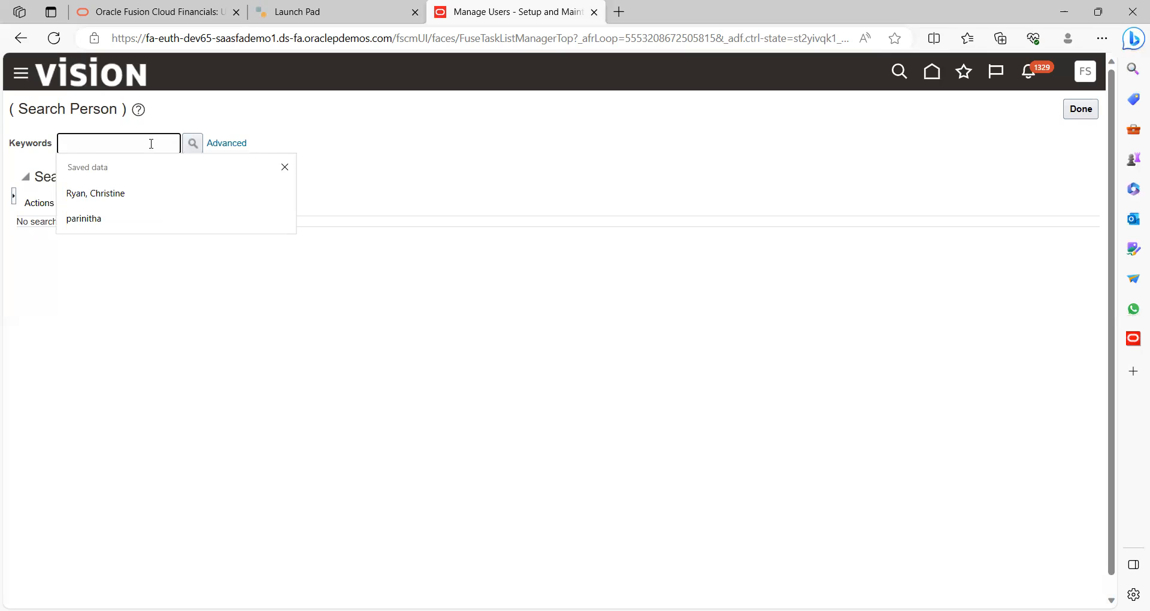
left_click(54, 38)
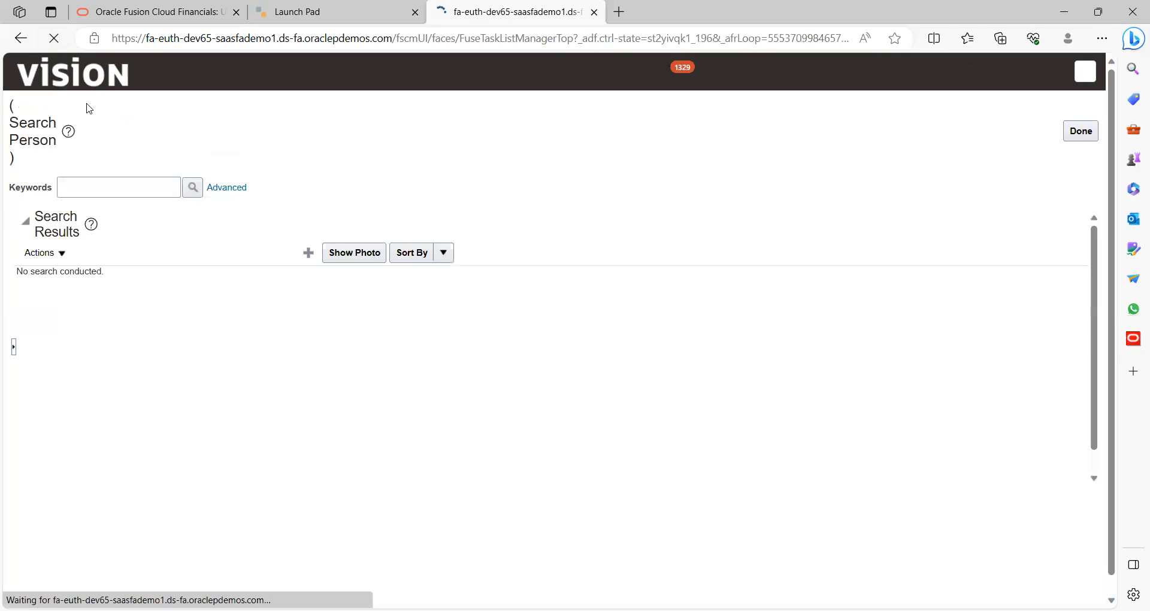
left_click(148, 141)
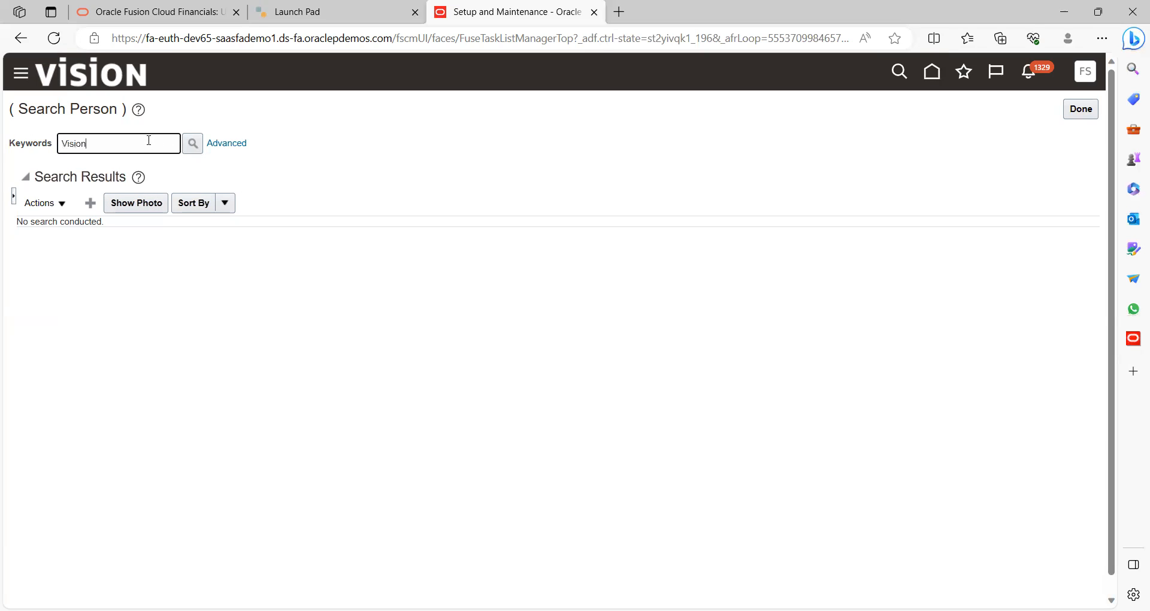
left_click(192, 144)
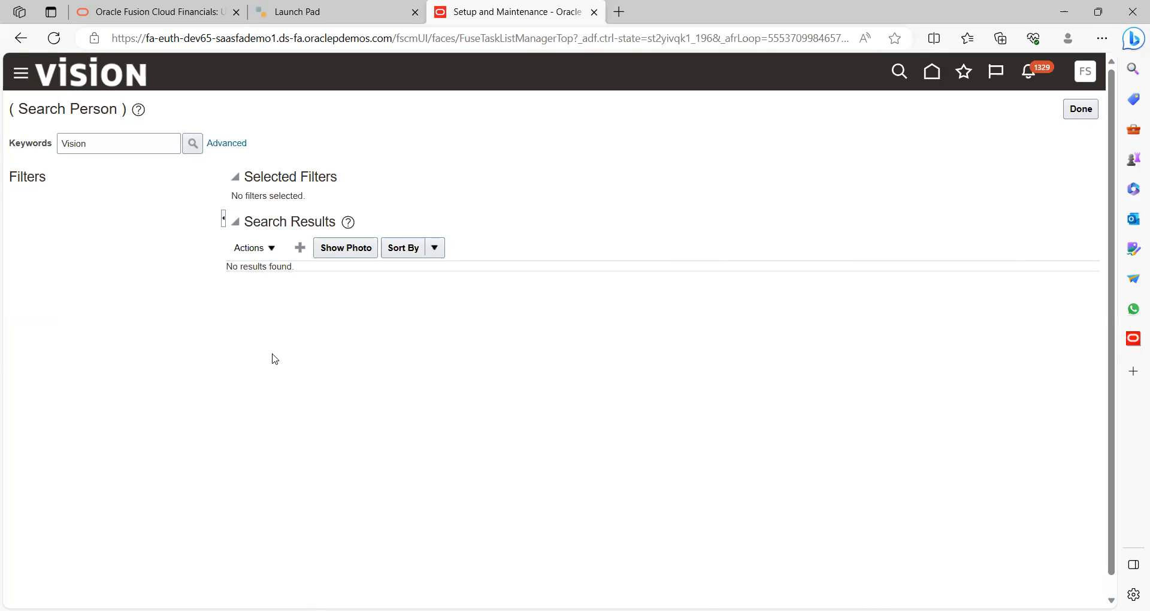
Run an advanced name search for the new user, find no results, and leave
left_click(230, 145)
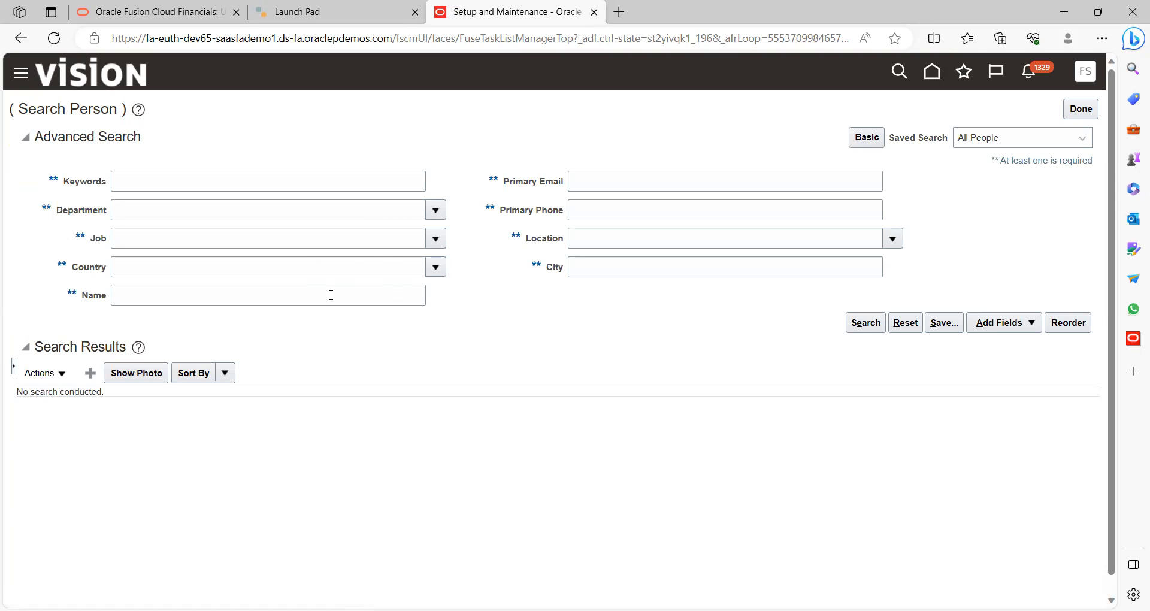
left_click(265, 297)
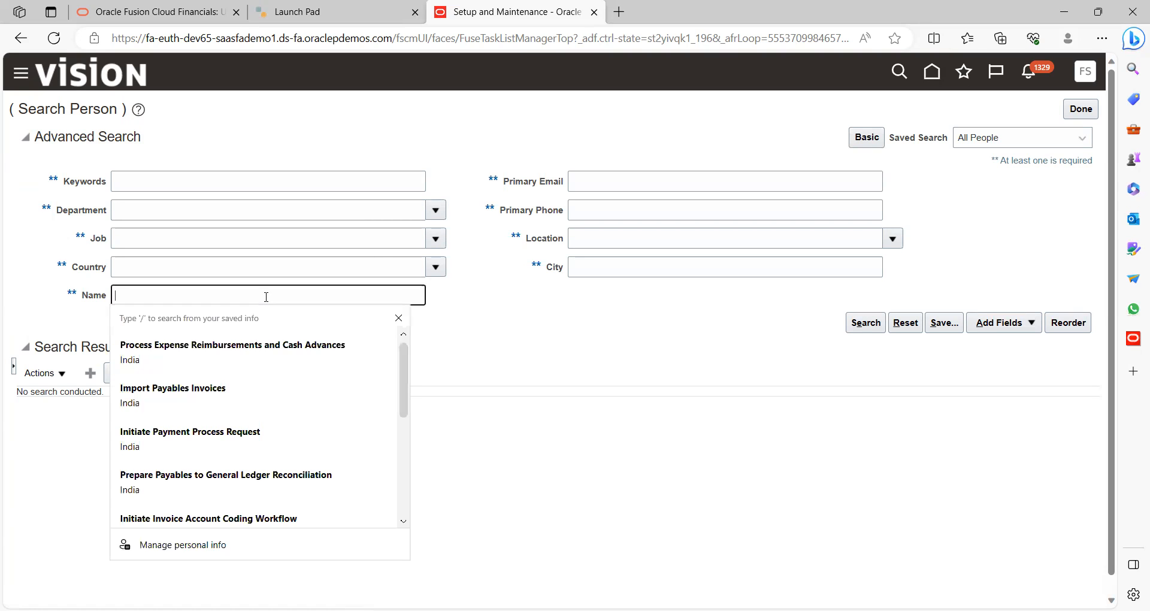
type("Vision%")
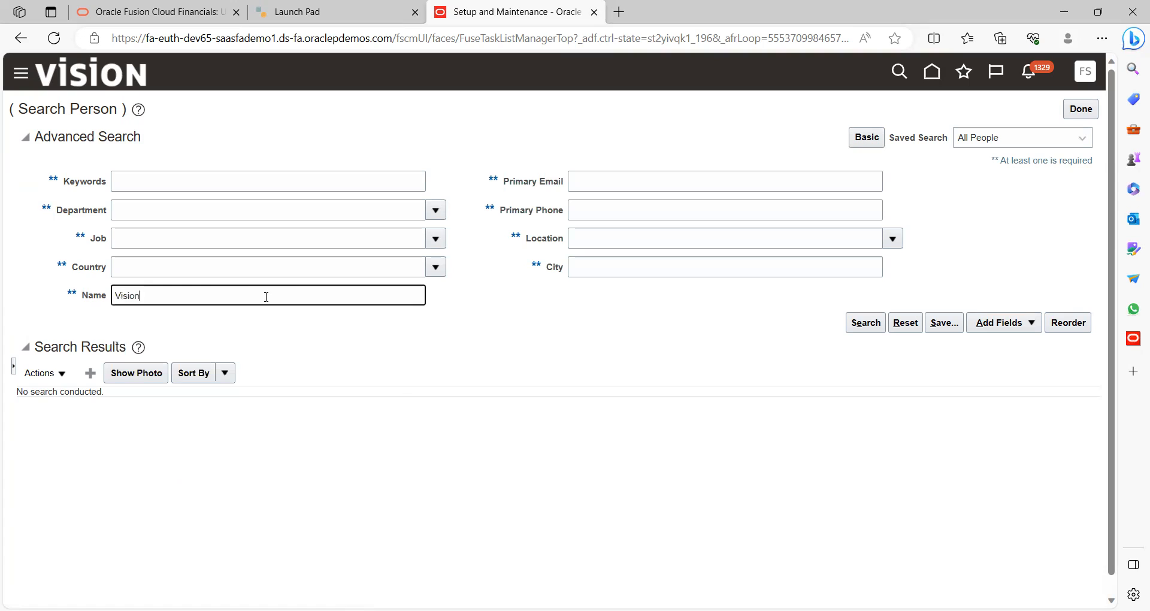
left_click(866, 326)
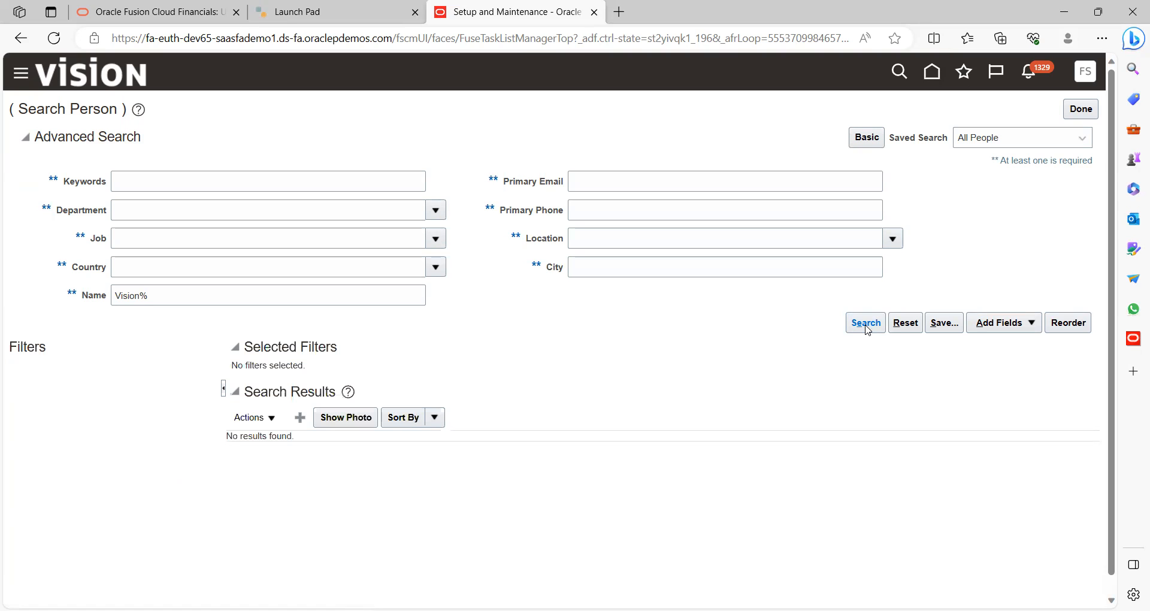
left_click(1078, 112)
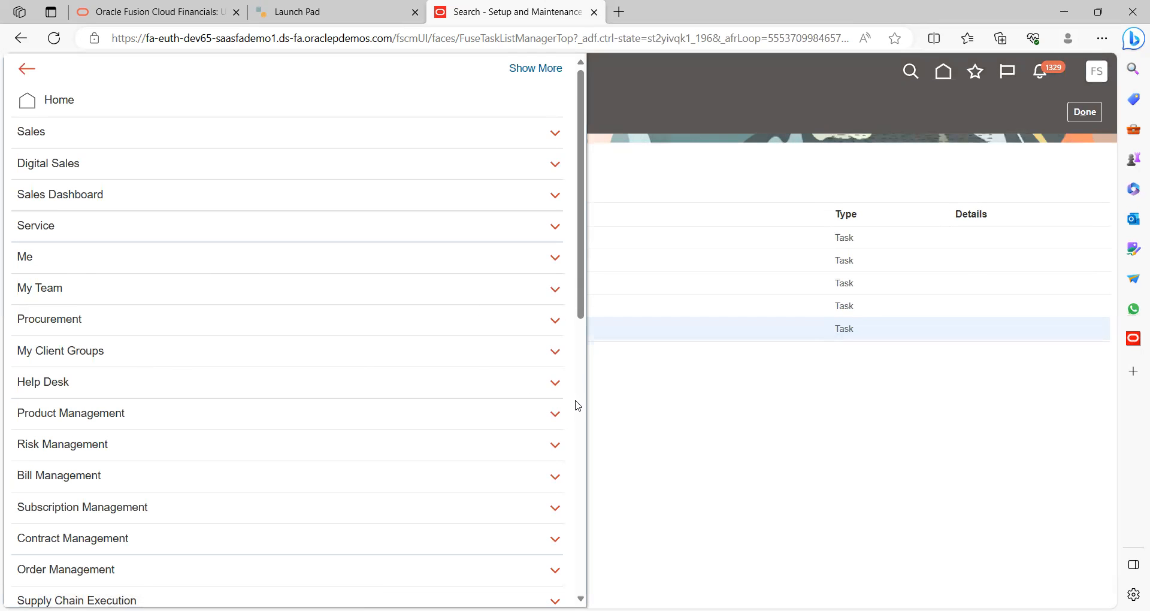
Open the Security Console from Tools and search user accounts for the test users
scroll(577, 405, "down", 8)
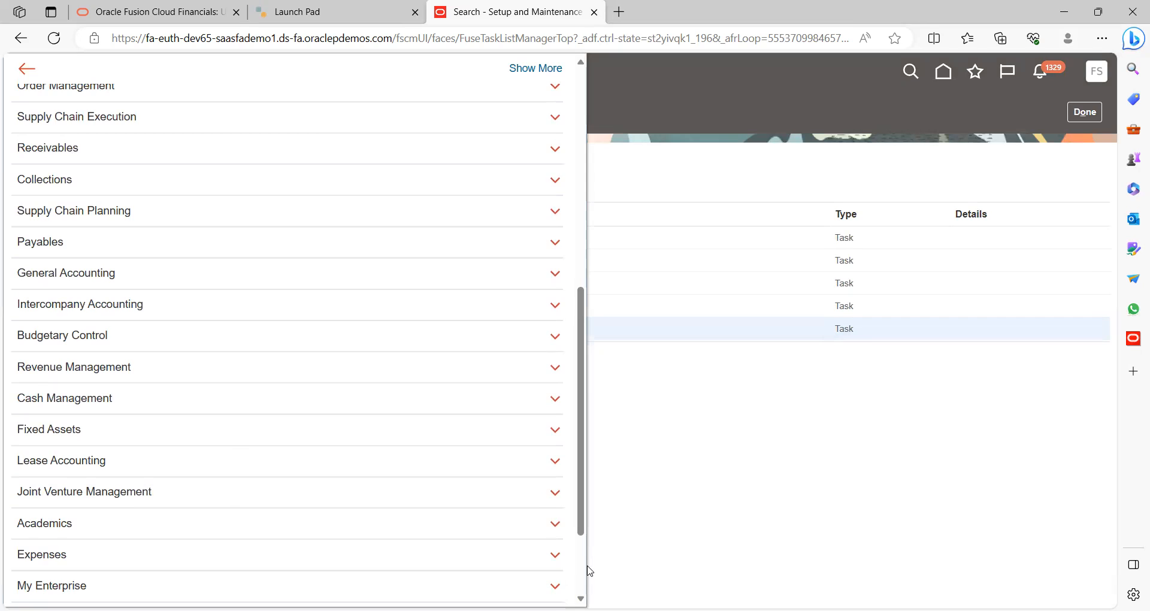
scroll(584, 568, "down", 2)
left_click(200, 490)
scroll(467, 512, "down", 2)
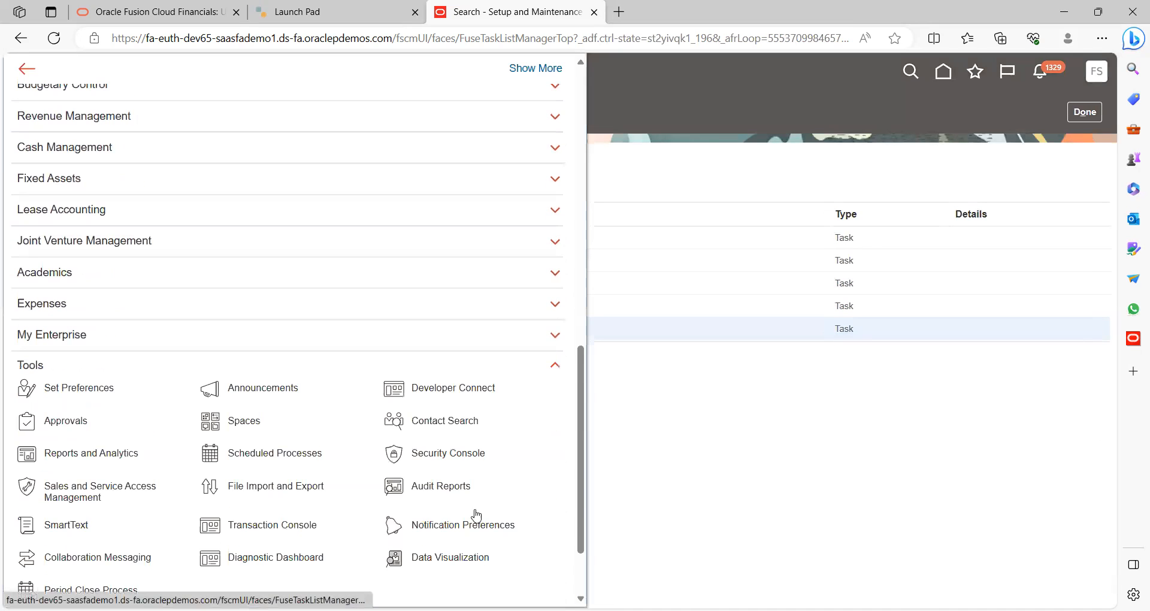
left_click(455, 455)
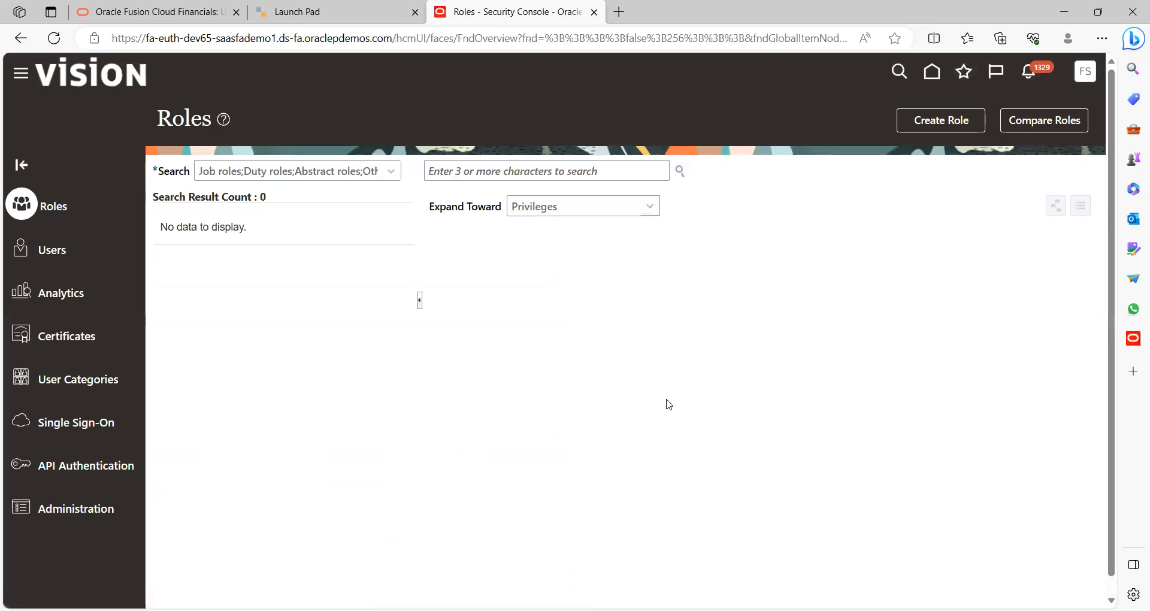
left_click(54, 254)
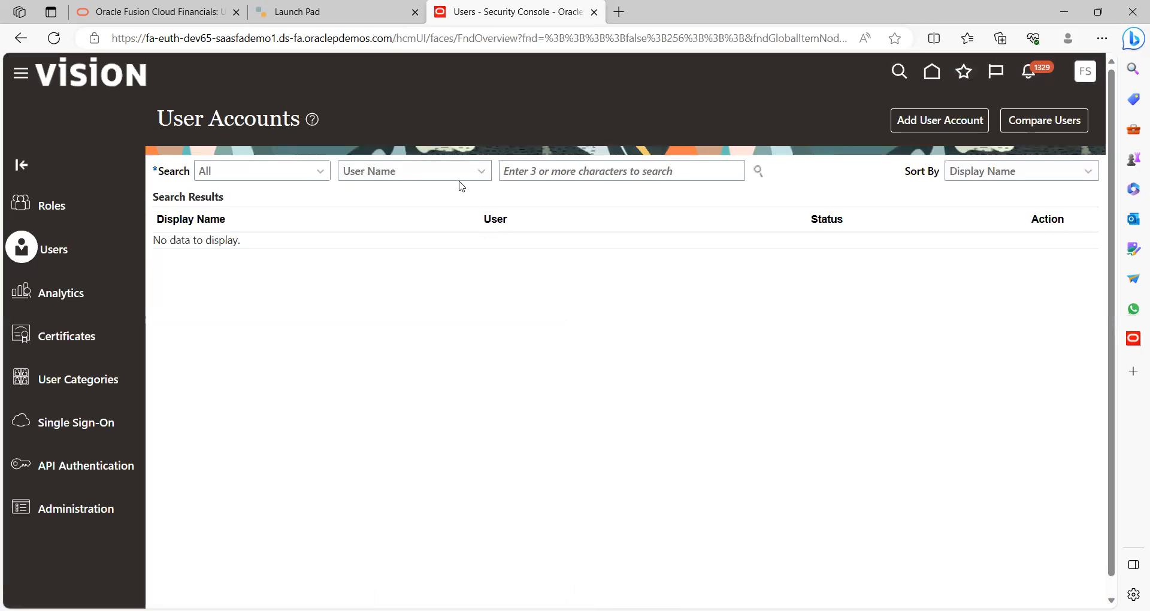
left_click(539, 169)
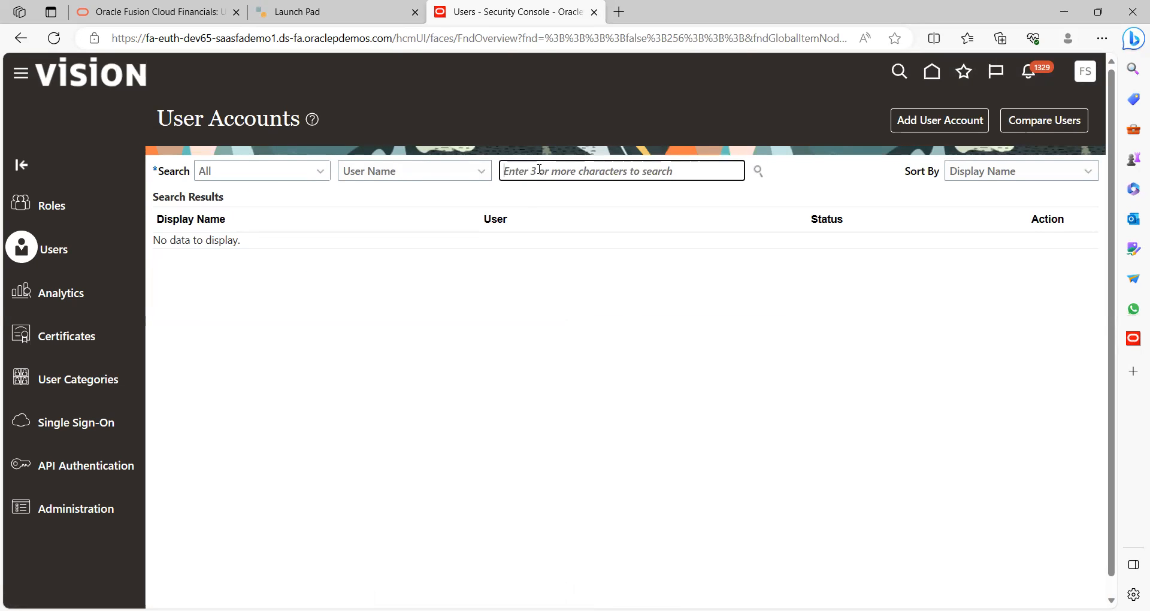
type("vision")
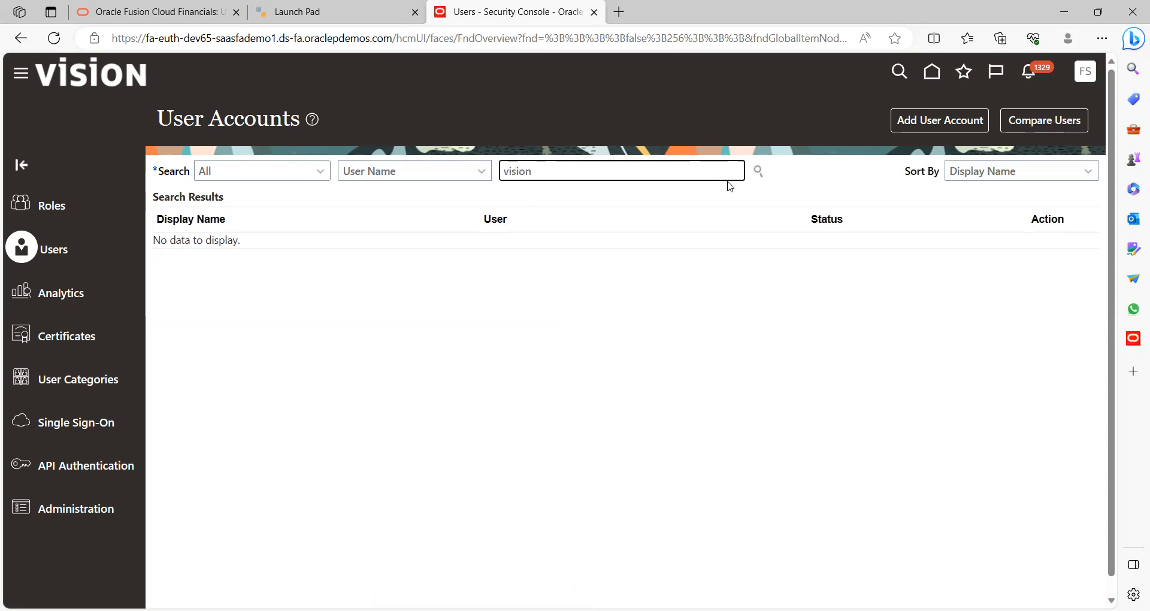
left_click(758, 171)
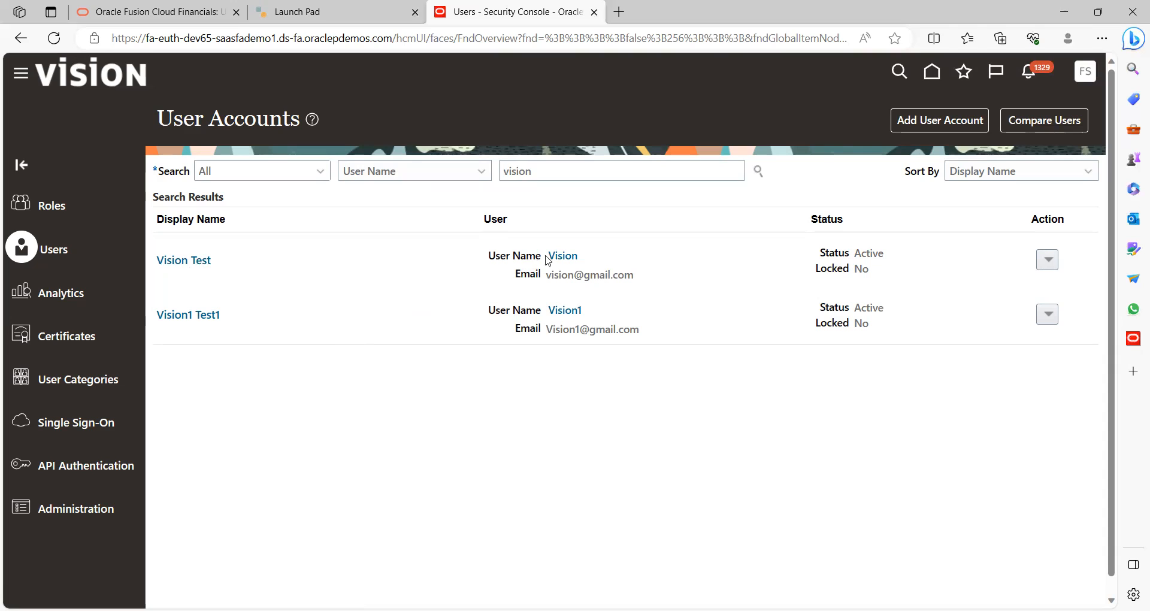
Manually reset the first test user account's password to a new value
left_click(200, 266)
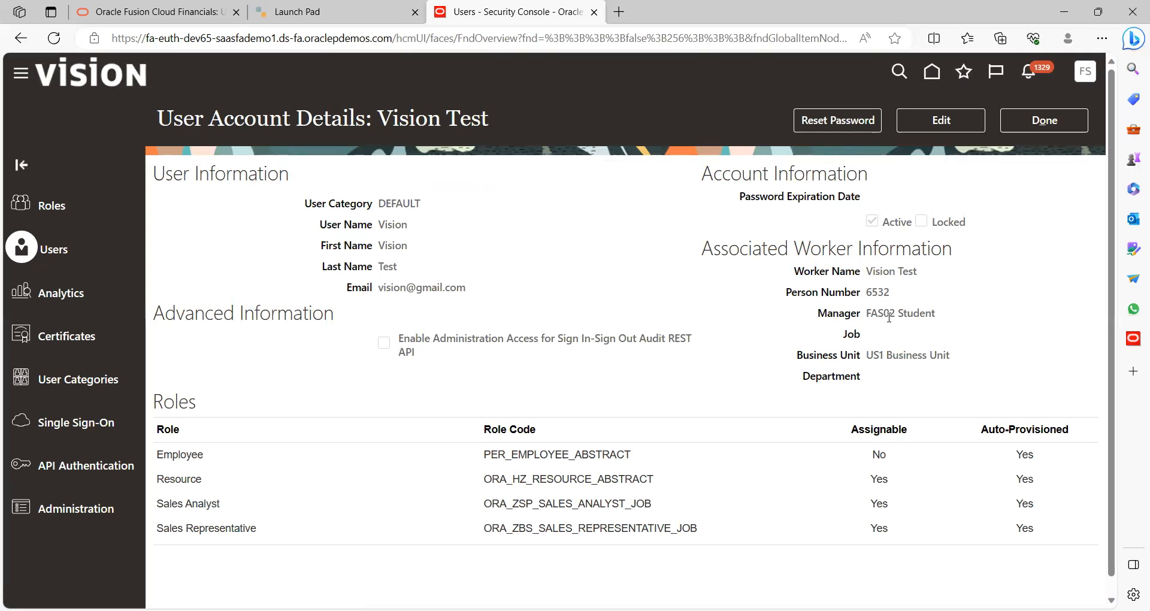
left_click(834, 122)
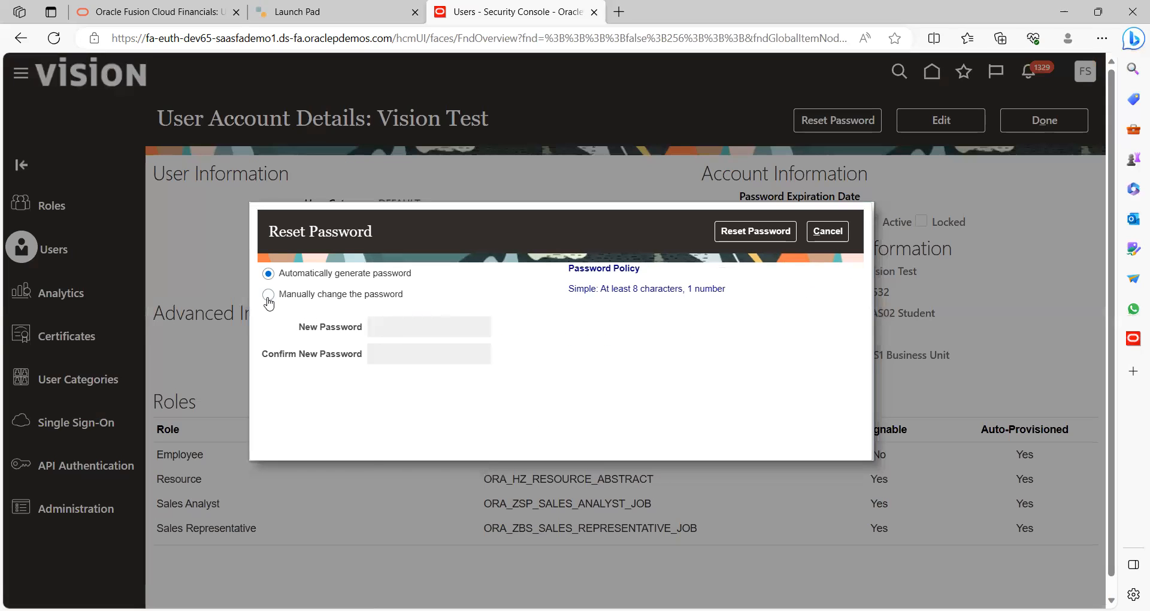
left_click(268, 295)
left_click(404, 328)
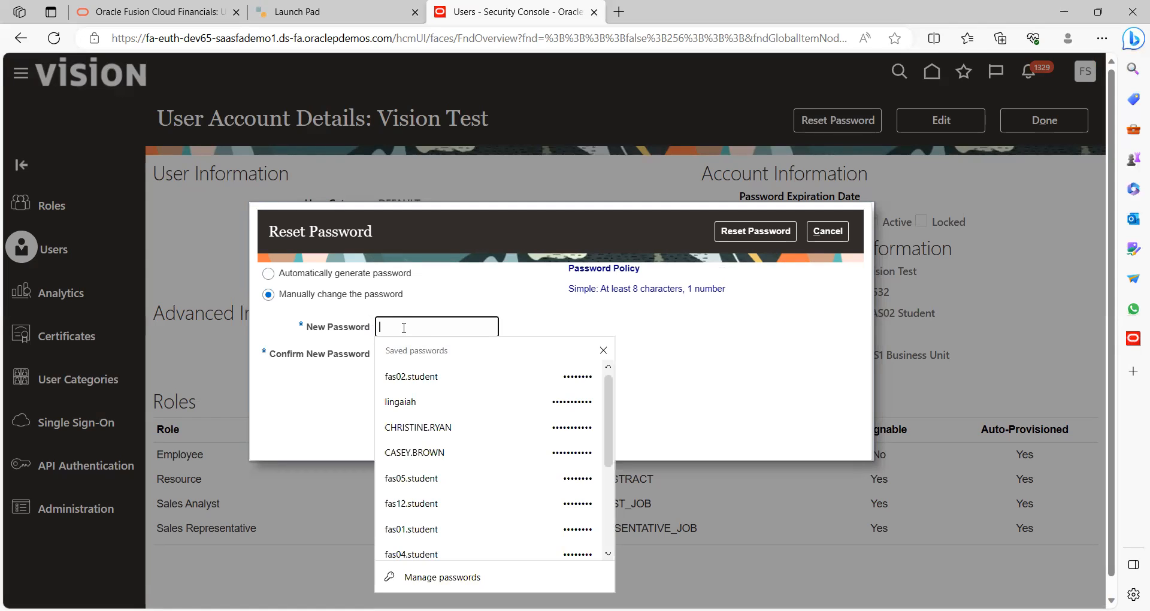
type("Welcome1")
key("Tab")
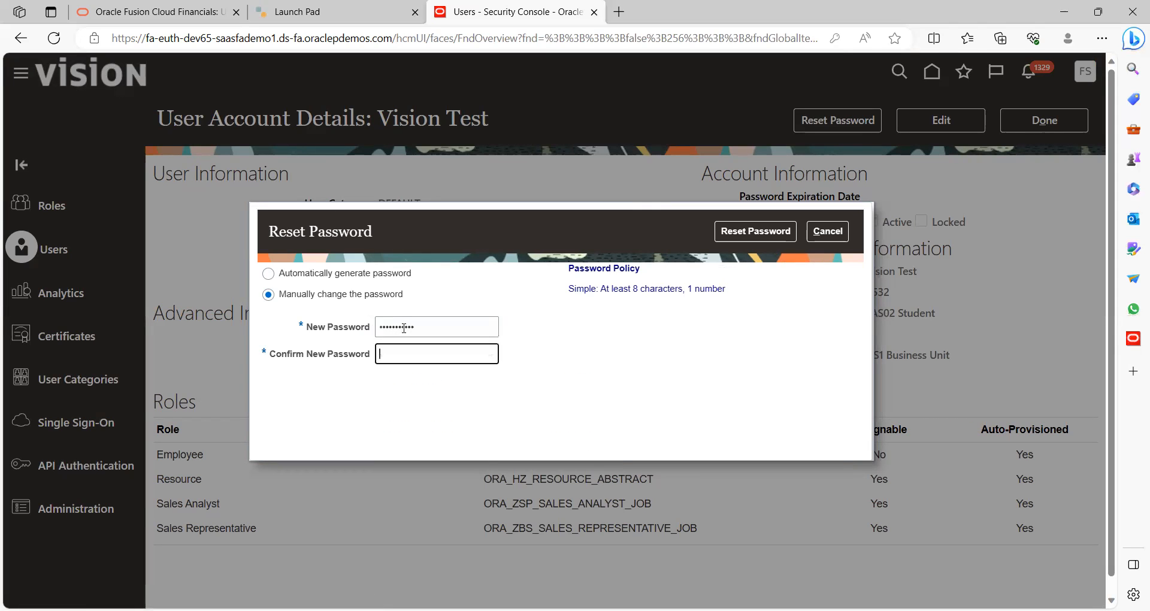
type("Welcome1")
left_click(754, 237)
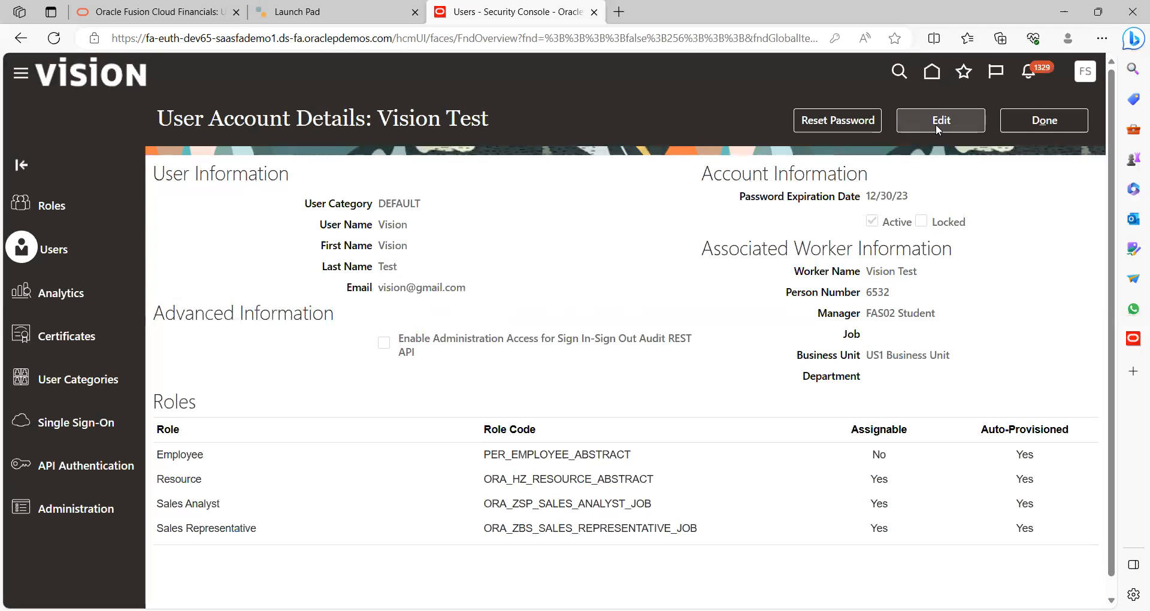
Manually reset the second test user account's password, checking the confirmed entry
left_click(1024, 123)
left_click(202, 315)
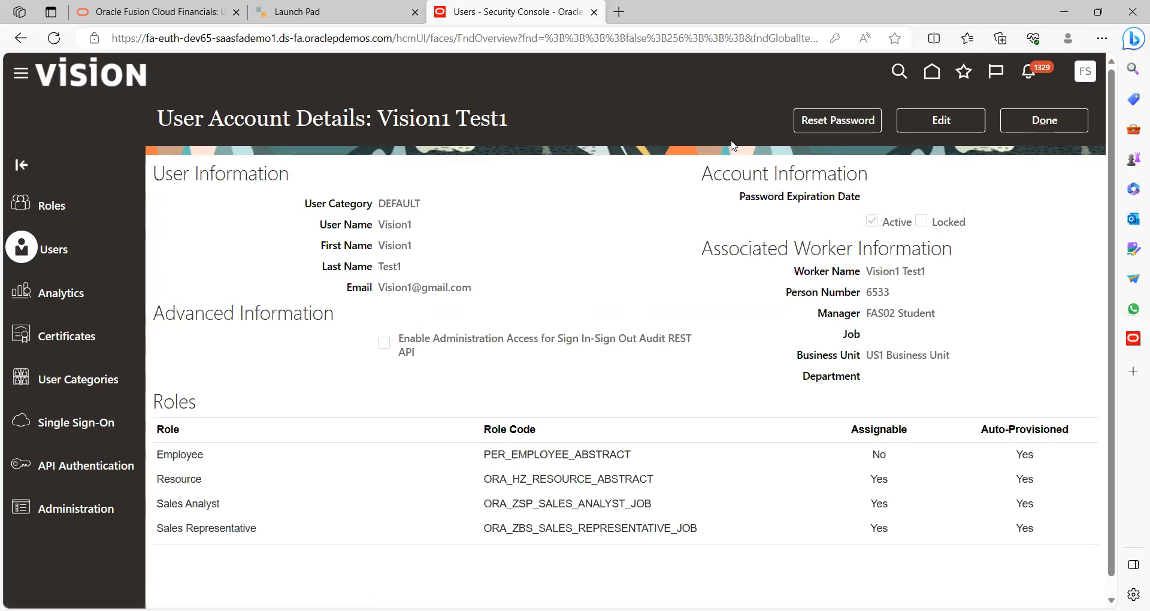
left_click(837, 123)
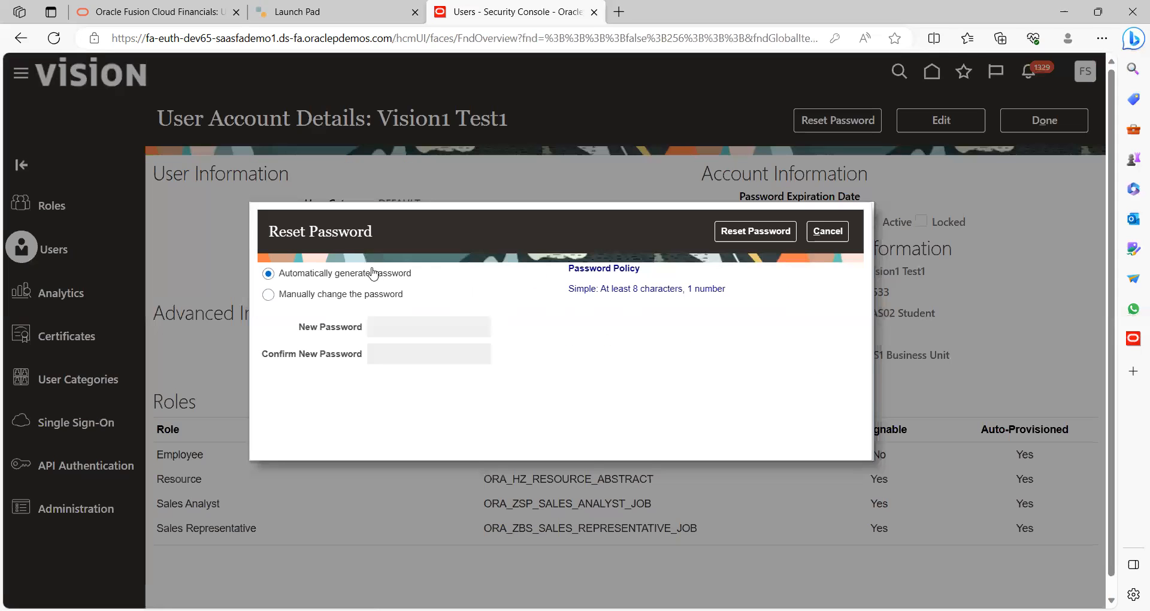
left_click(311, 296)
left_click(383, 327)
type("Welcome123")
key("Tab")
type("W")
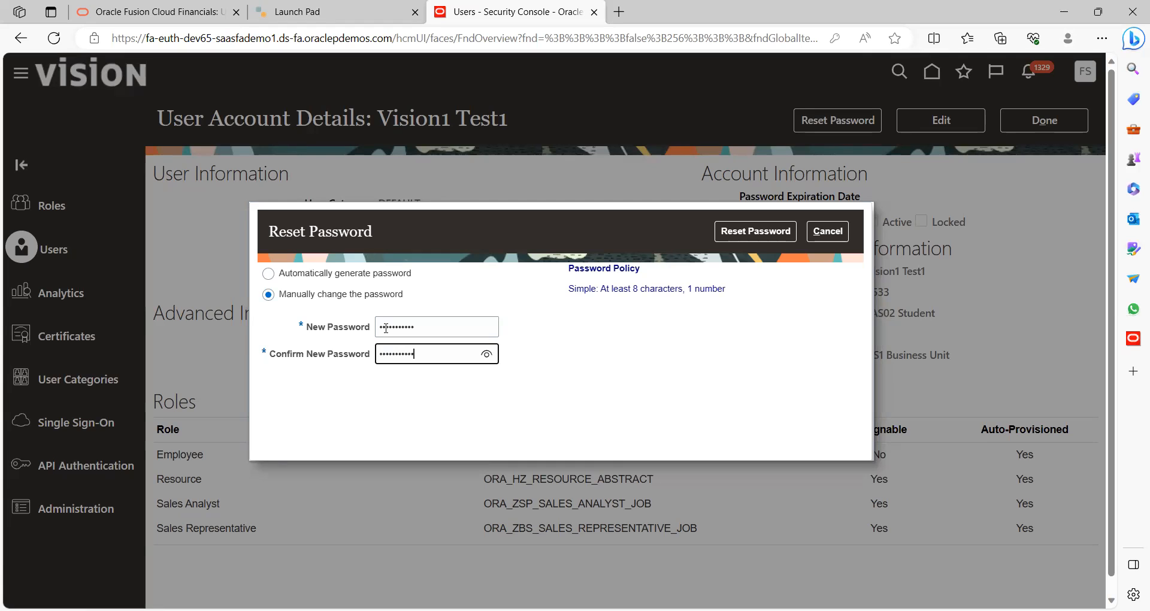
left_click(485, 353)
left_click(737, 235)
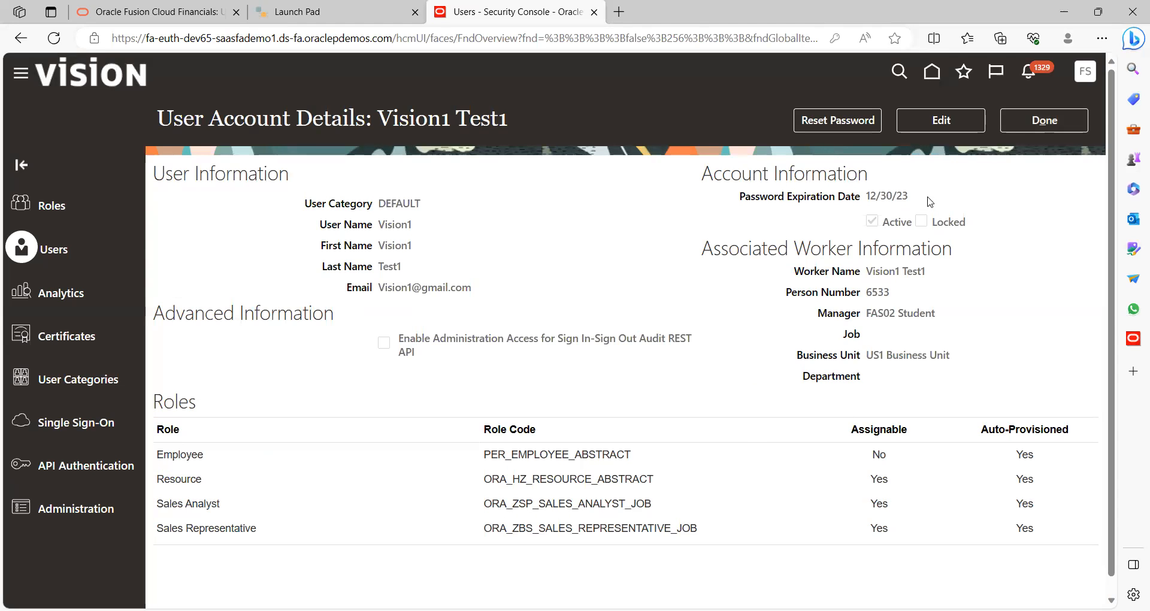
Return to the user accounts list and go to Setup and Maintenance
left_click(1026, 120)
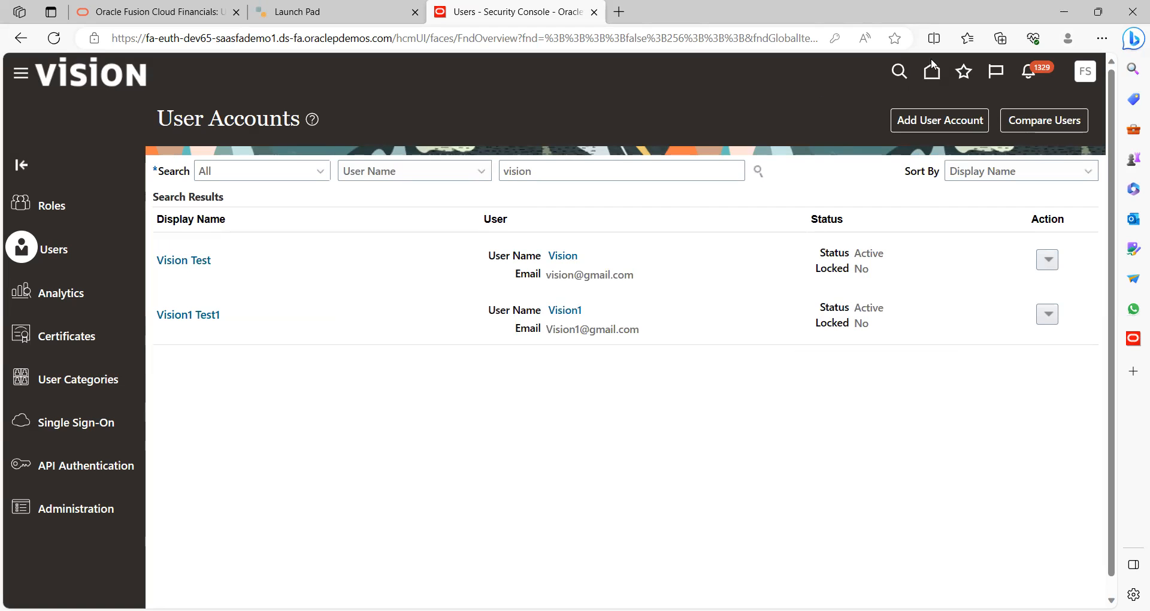
left_click(1088, 73)
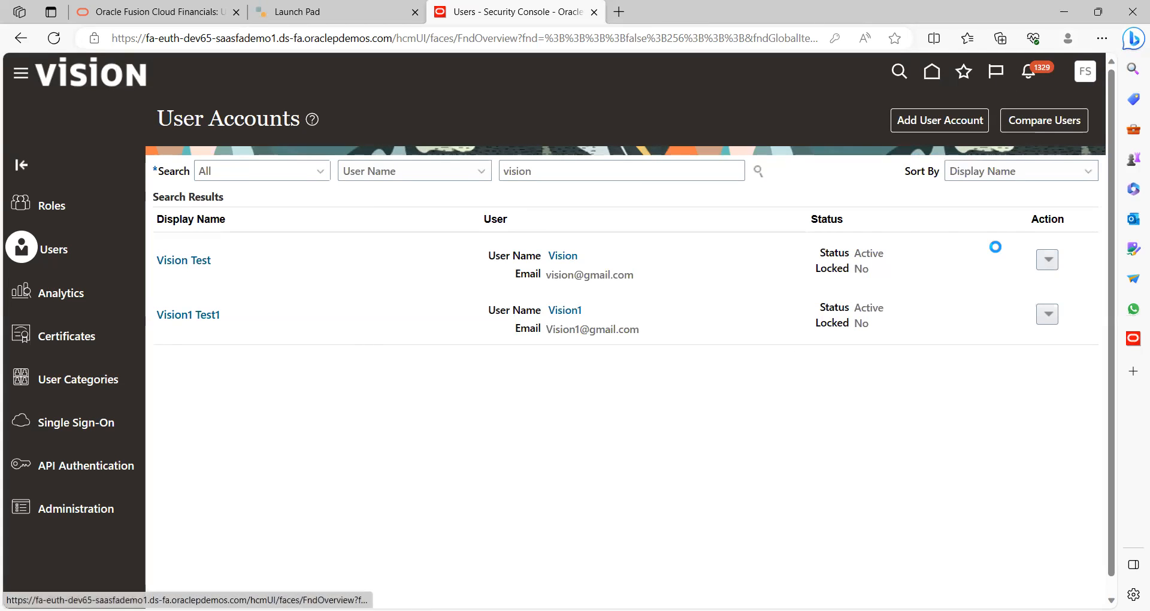
left_click(877, 297)
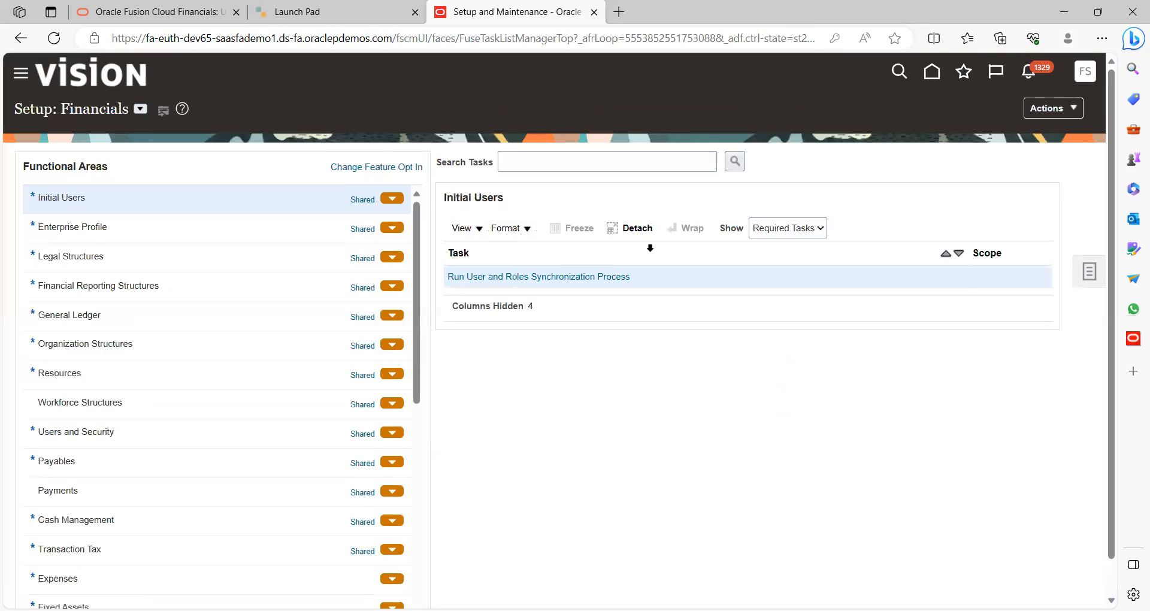
Search the setup tasks for 'Manage user' and open the Manage Users task from the five results
left_click(1090, 281)
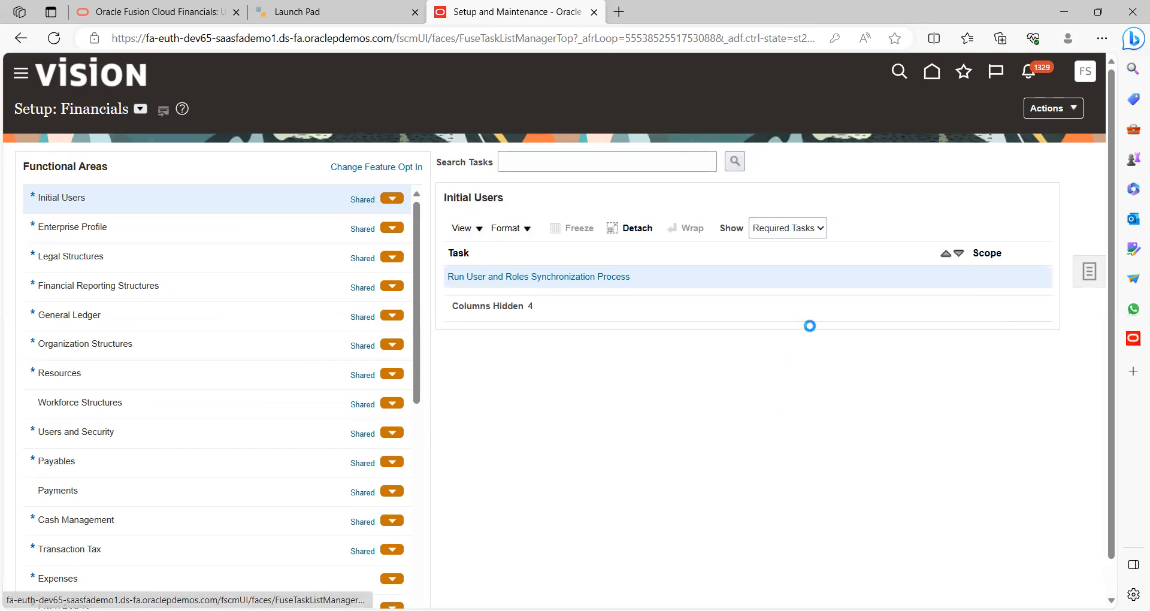
left_click(961, 287)
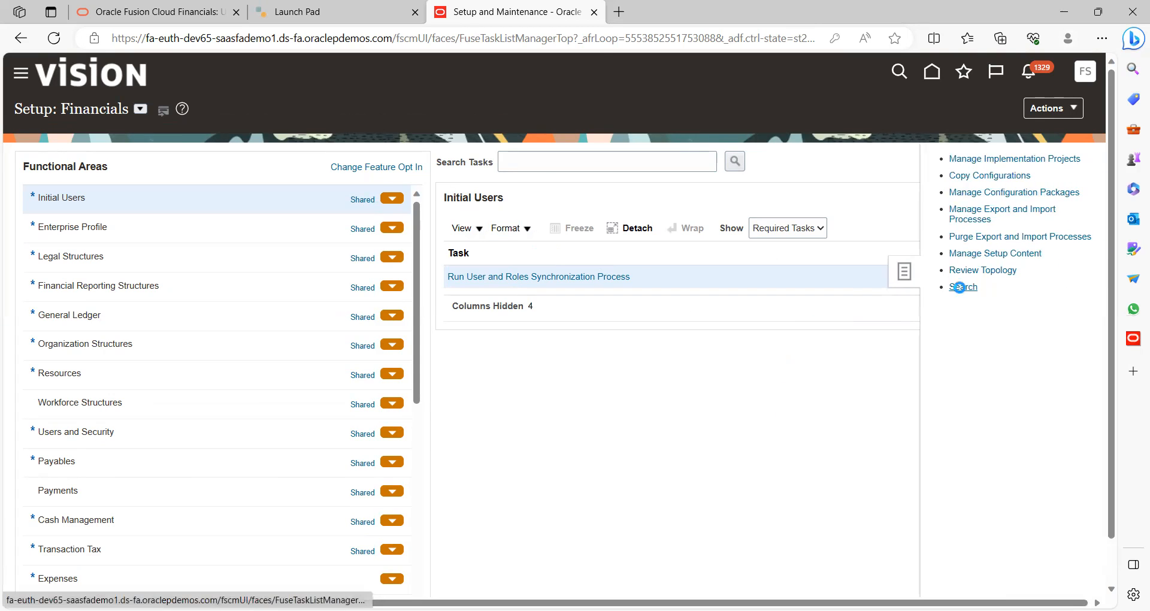
left_click(359, 162)
type("Man")
key("Down")
key("Down")
key("Up")
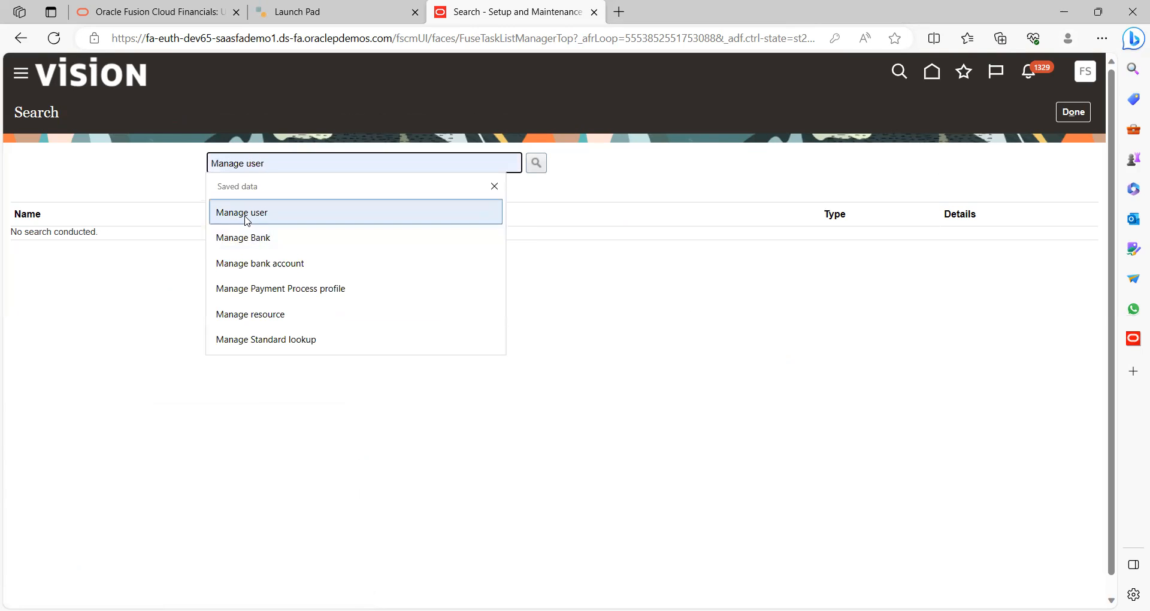
key("Return")
left_click(530, 168)
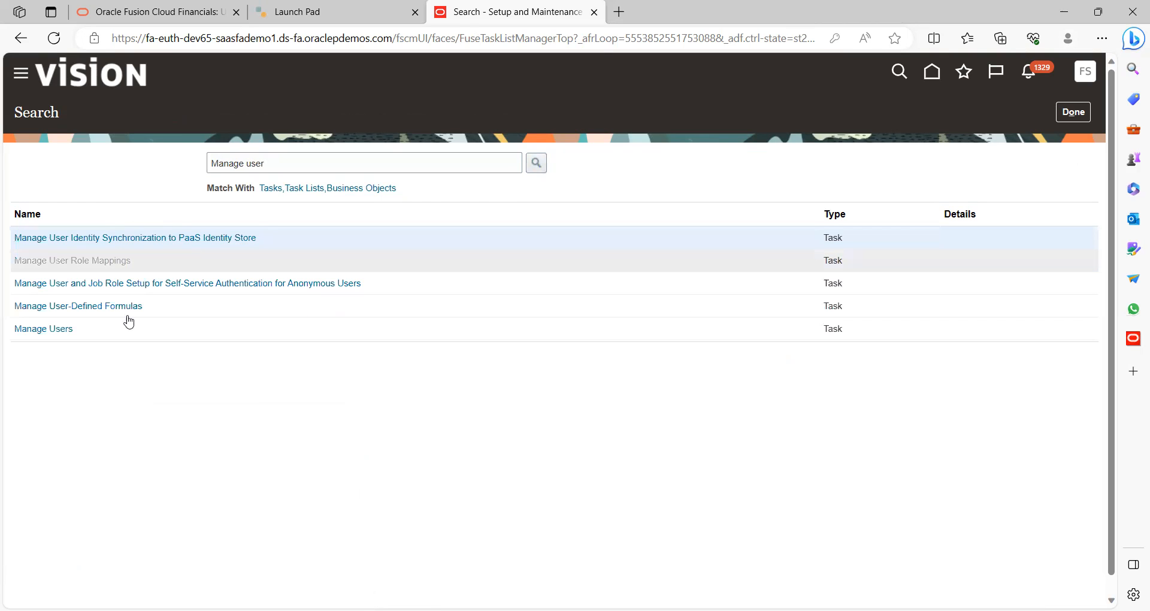
left_click(55, 330)
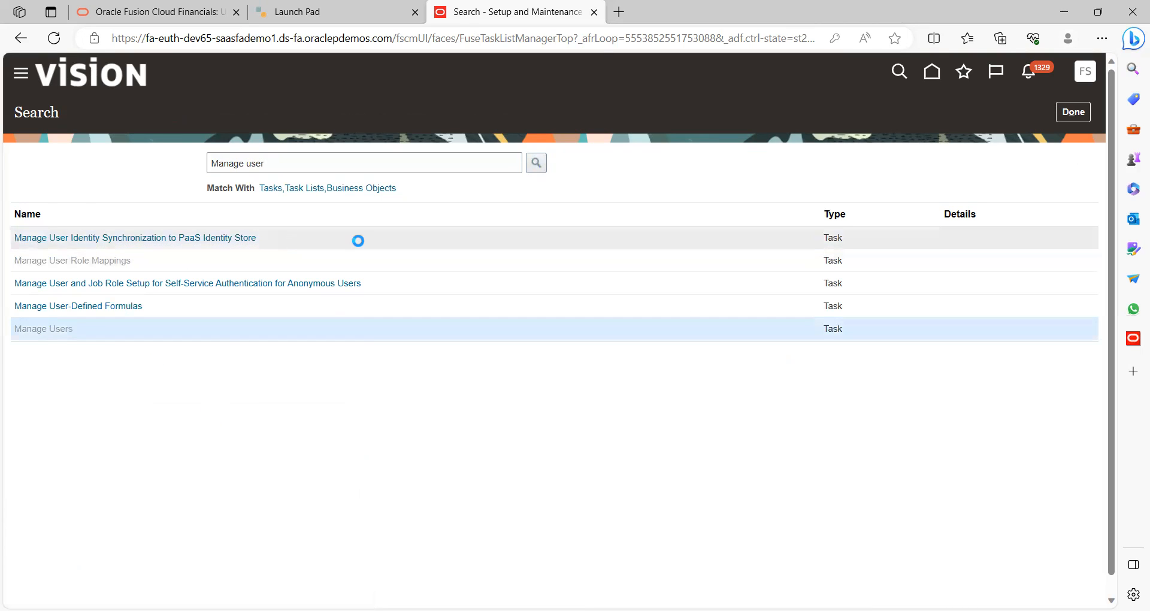
Search people by keyword 'Visio', select the Vision test user, and show its Actions list
left_click(154, 149)
type("Vision")
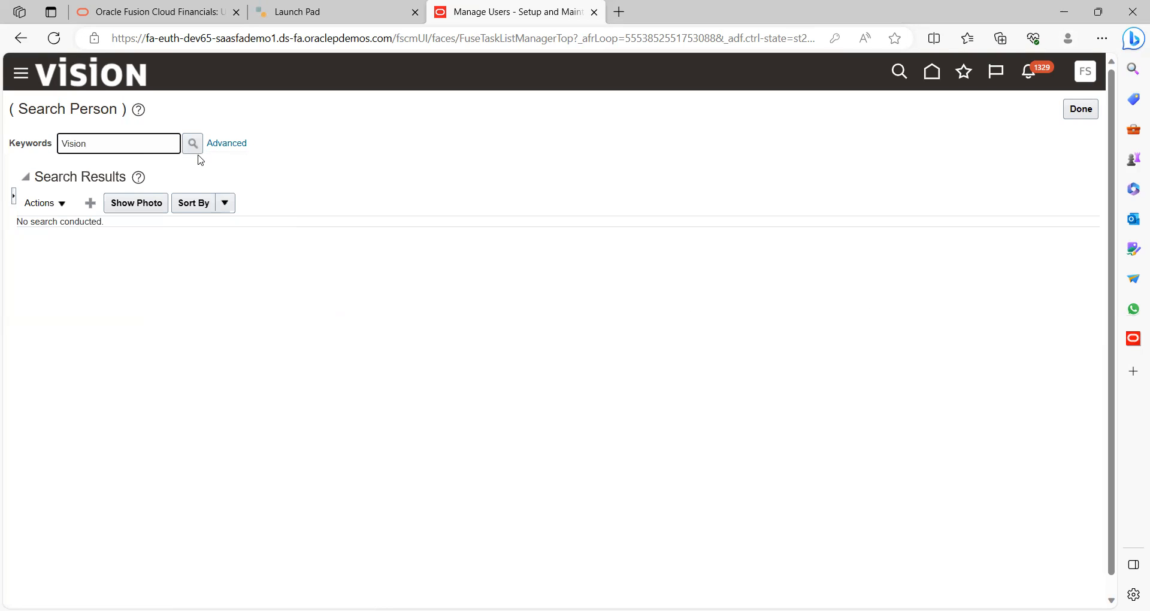
left_click(192, 144)
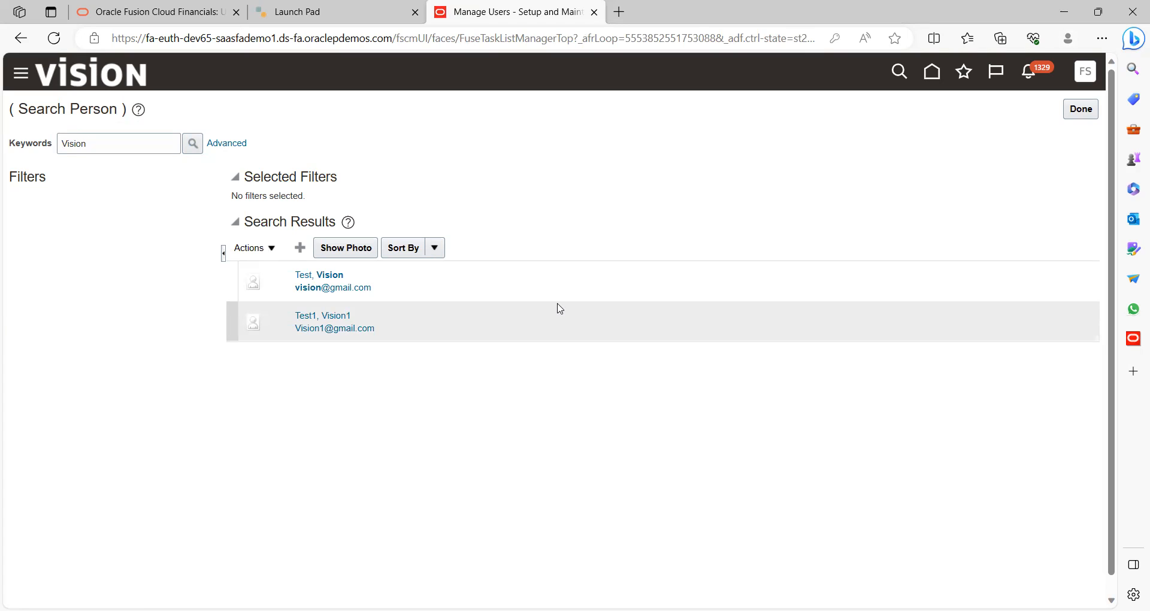
left_click(437, 292)
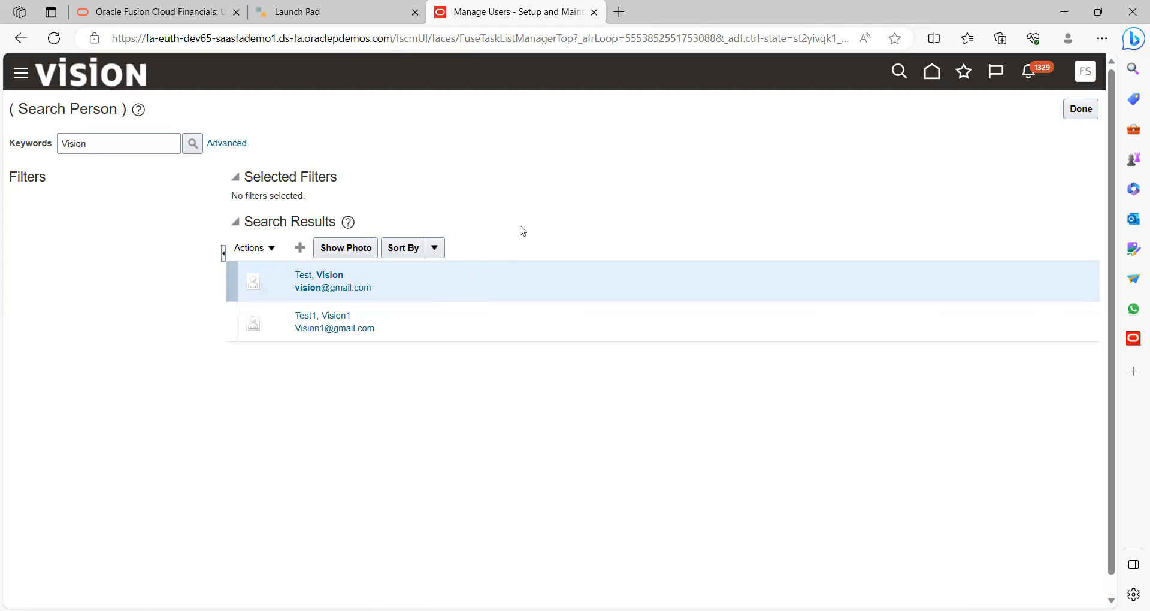
left_click(273, 256)
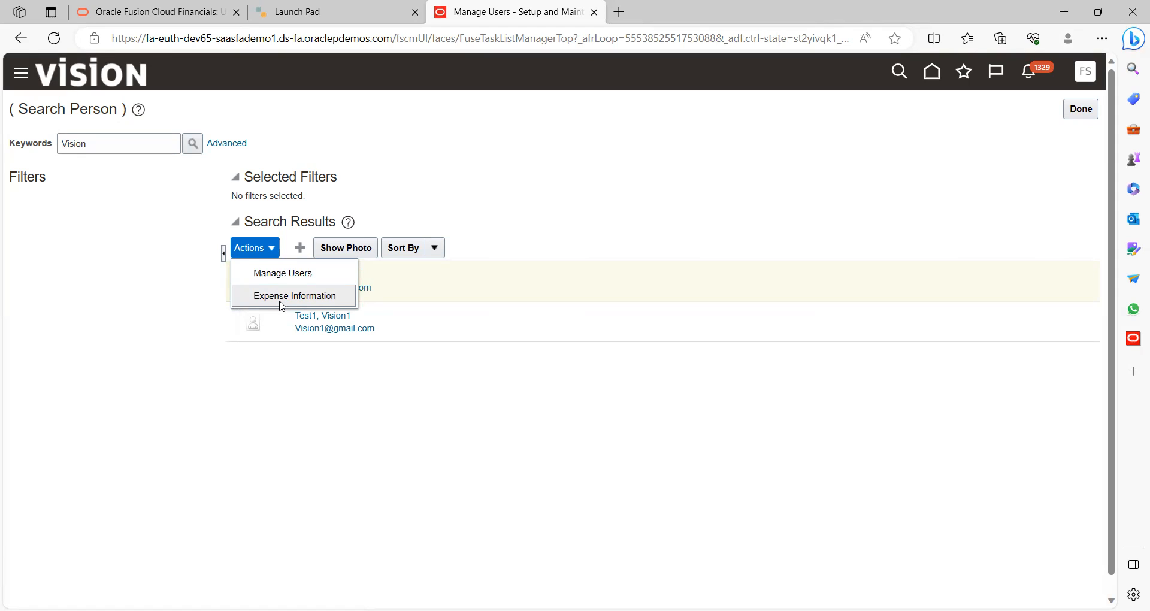
Open the user's expense information and enter address lines and ZIP so state, city, county fill in
left_click(294, 298)
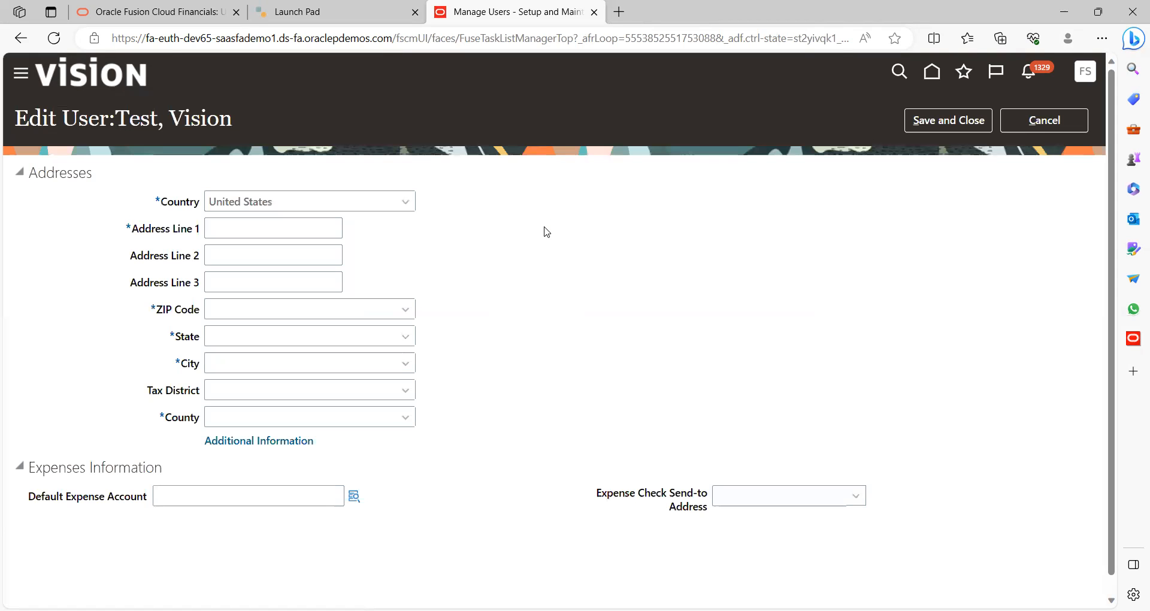
left_click(264, 228)
type("Mary")
key("BackSpace")
type("ryland")
key("Tab")
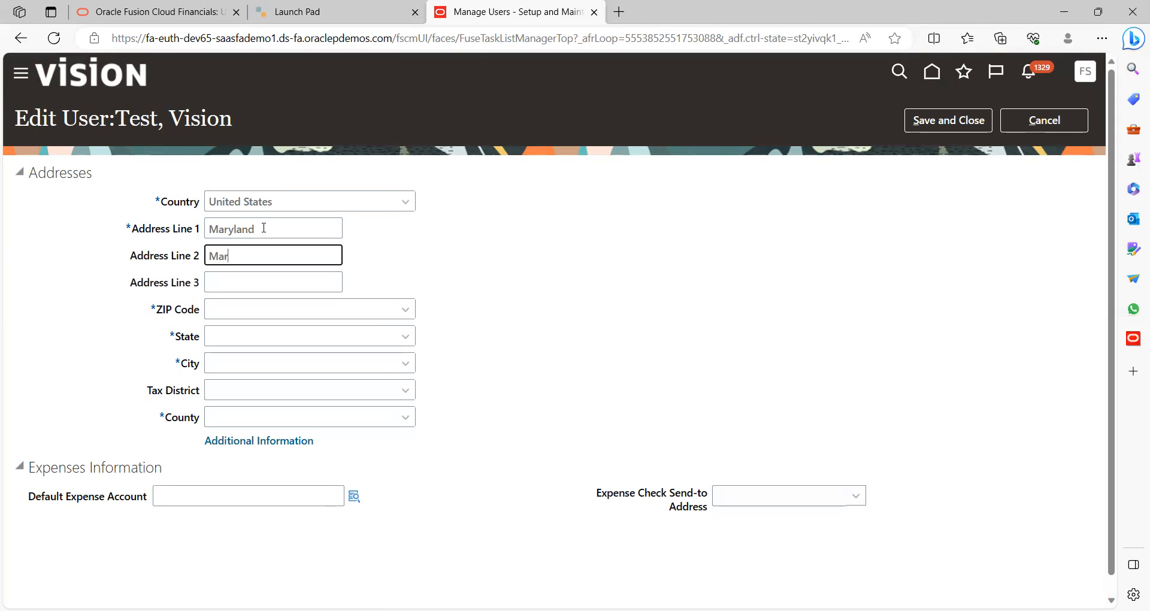
key("Tab")
key("Tab")
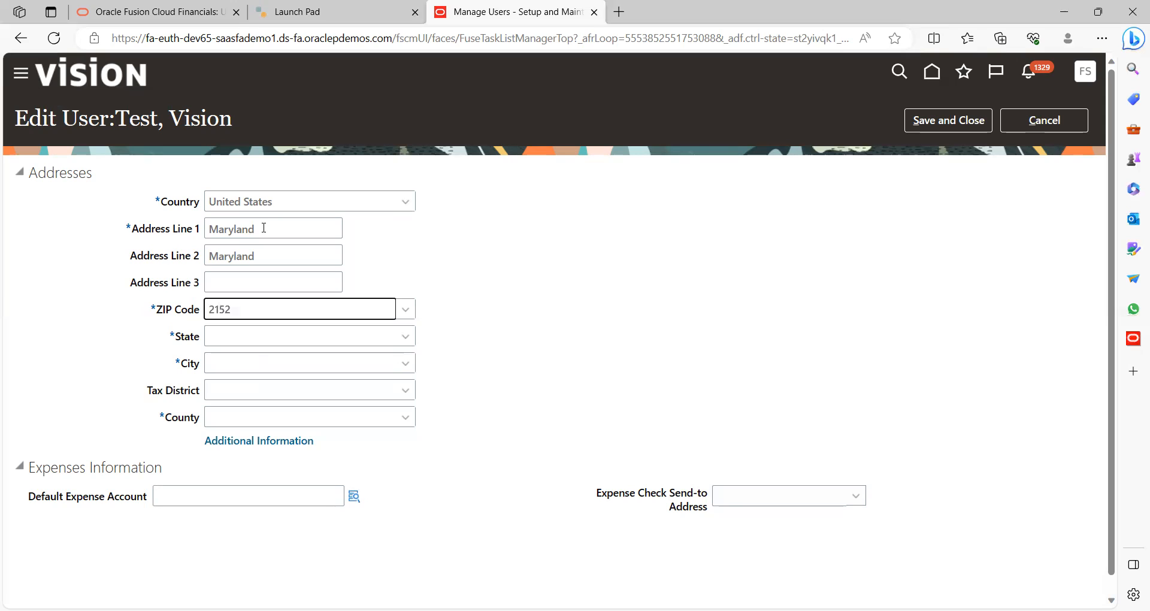
key("Tab")
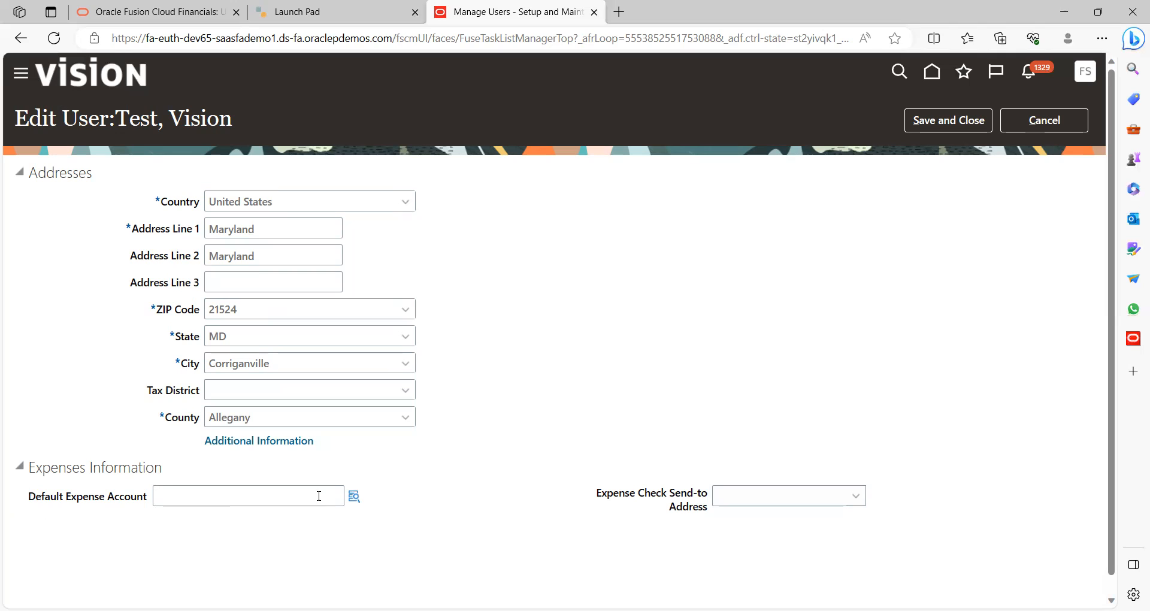
Set the default expense account to 101.10.12350.000.000.000 by choosing the 12350 AR/AP Clearing account
left_click(354, 497)
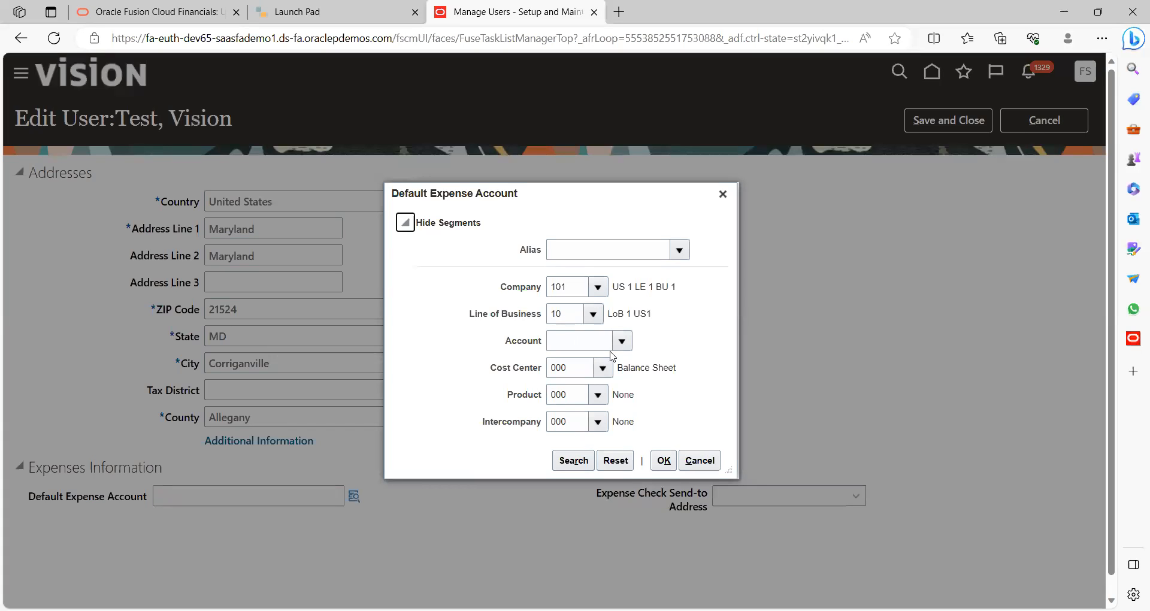
left_click(623, 342)
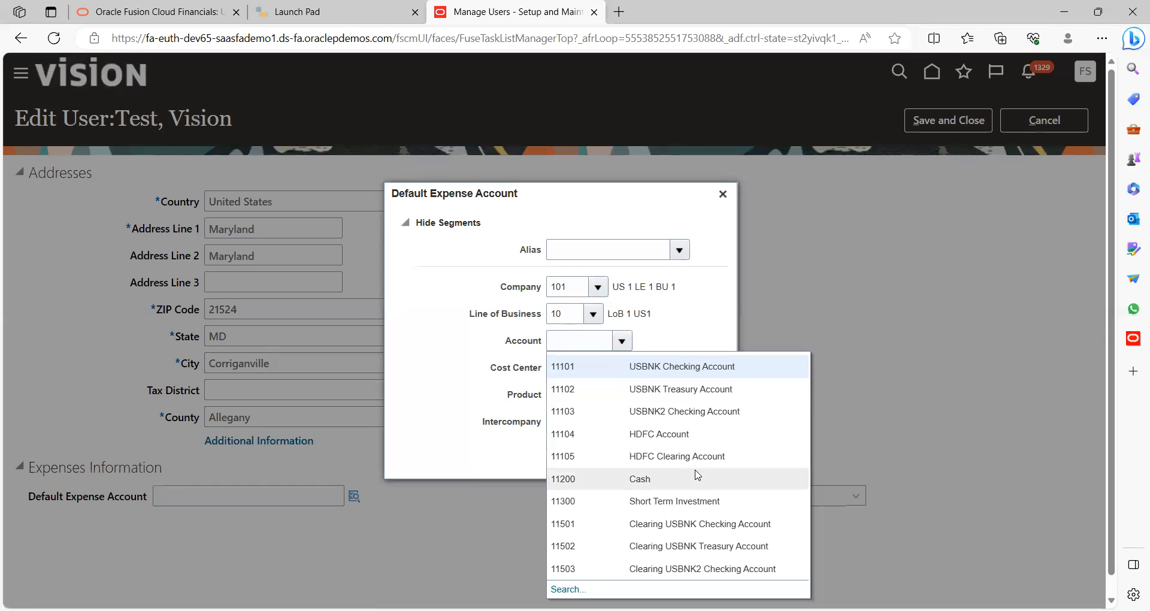
left_click(577, 588)
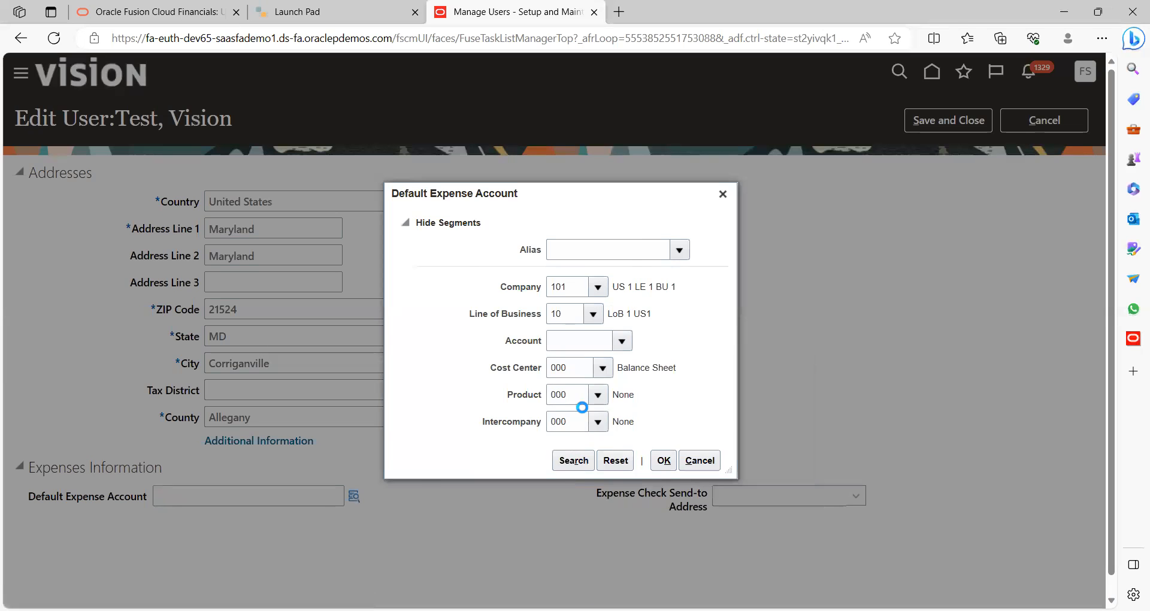
left_click(565, 334)
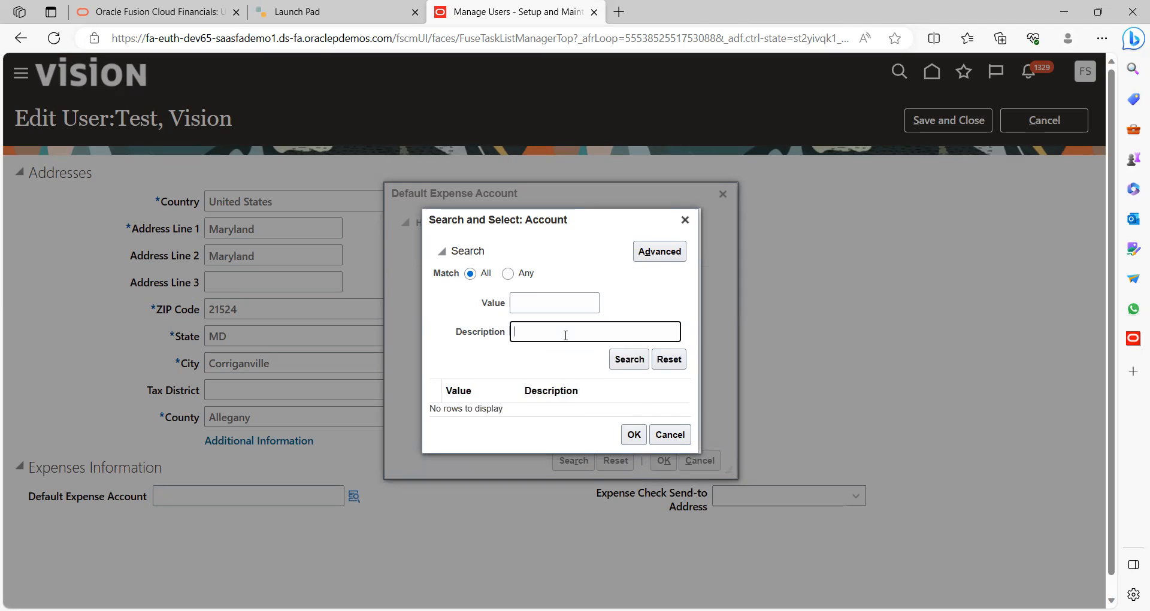
left_click(631, 359)
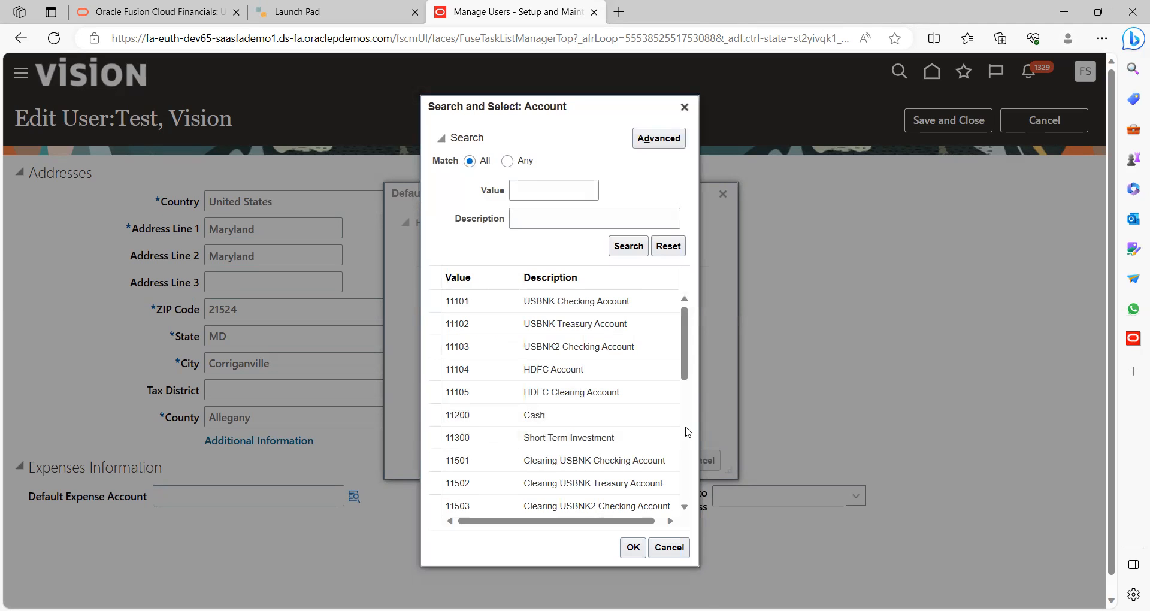
scroll(688, 431, "down", 10)
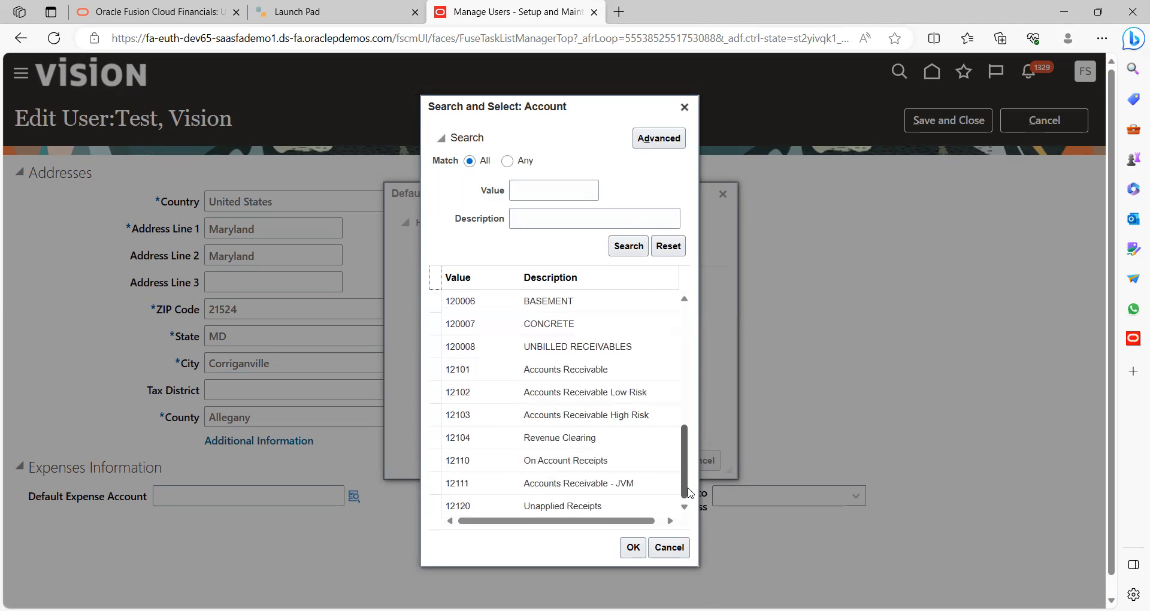
scroll(684, 500, "down", 1)
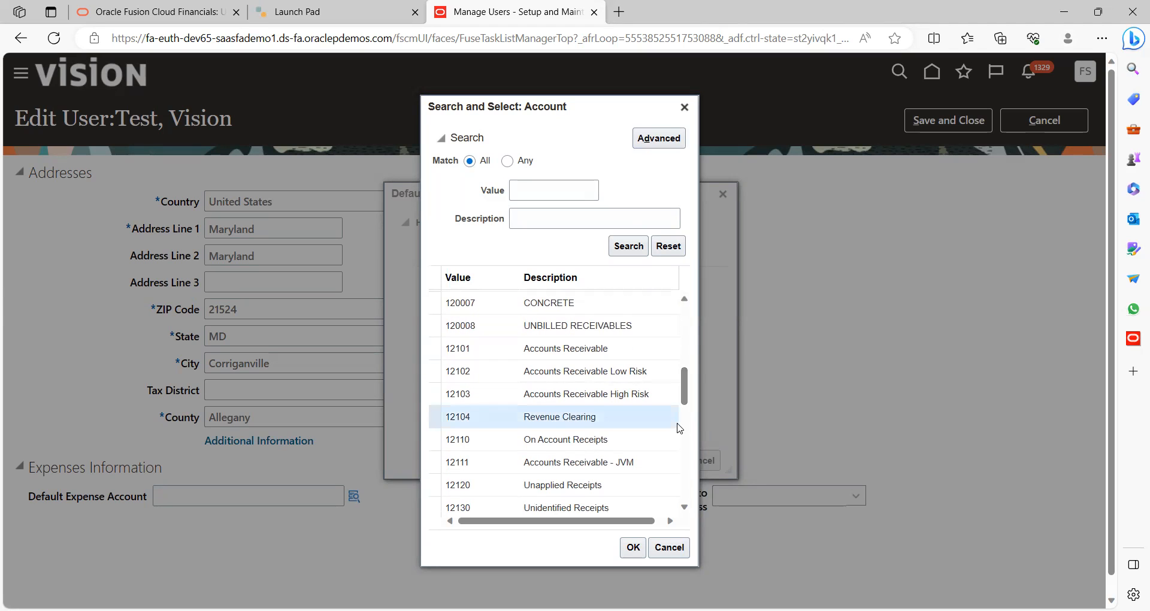
scroll(683, 440, "down", 3)
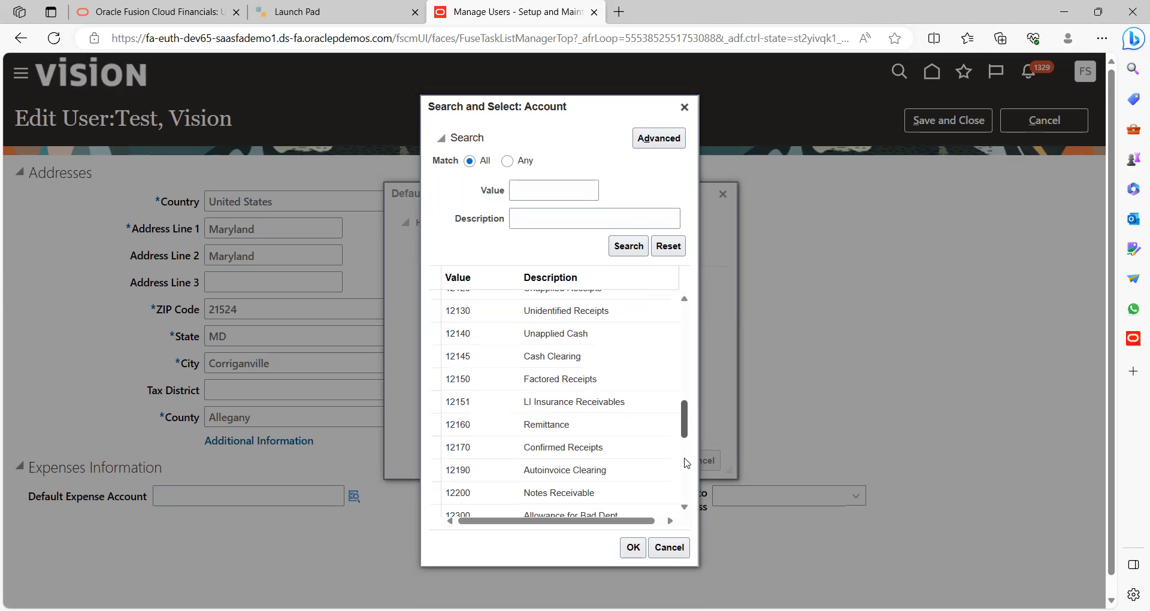
scroll(686, 463, "down", 3)
scroll(691, 493, "down", 3)
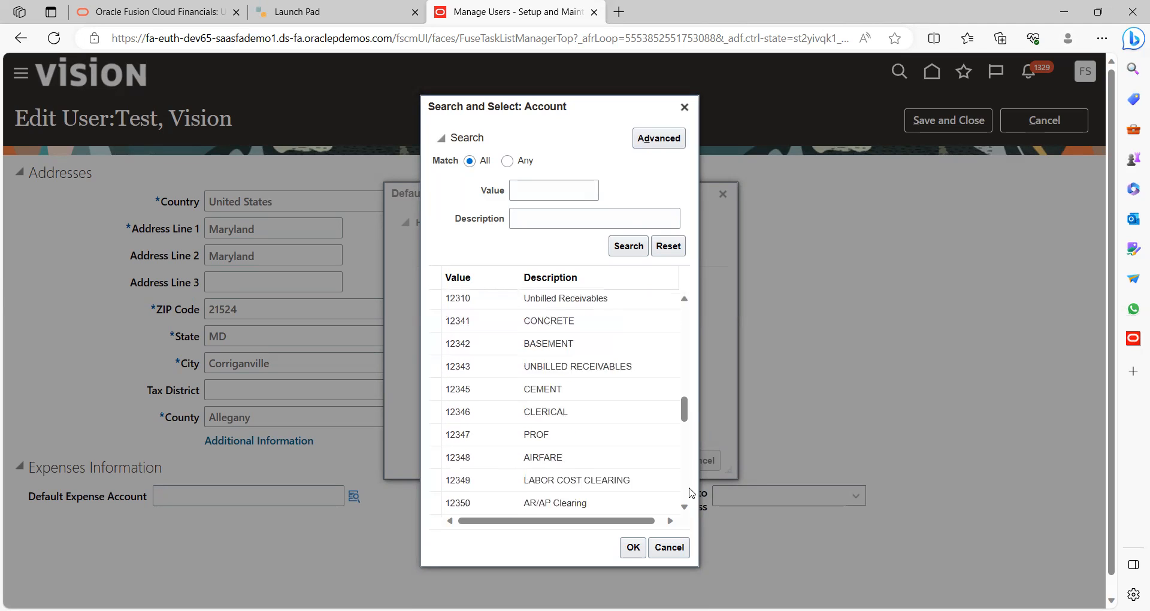
scroll(689, 482, "down", 3)
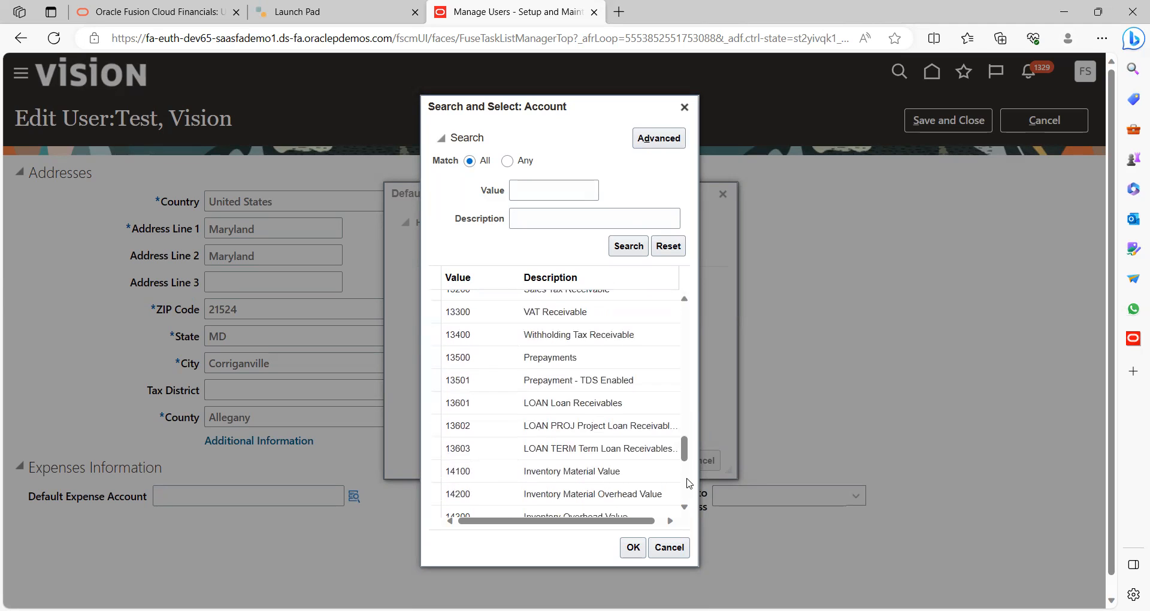
scroll(689, 393, "up", 3)
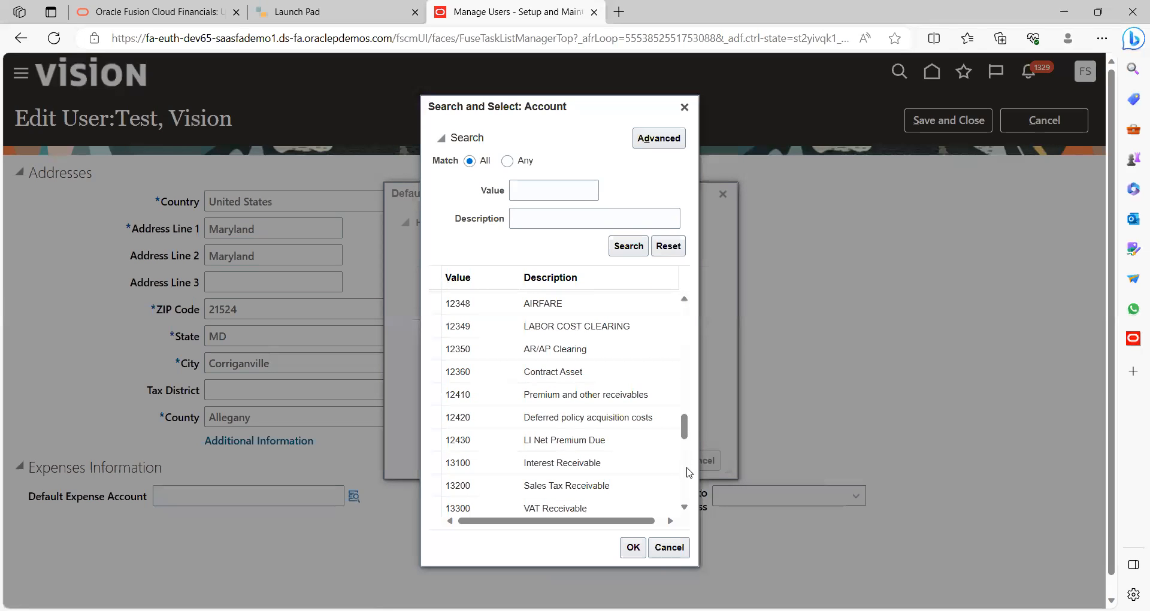
left_click(561, 349)
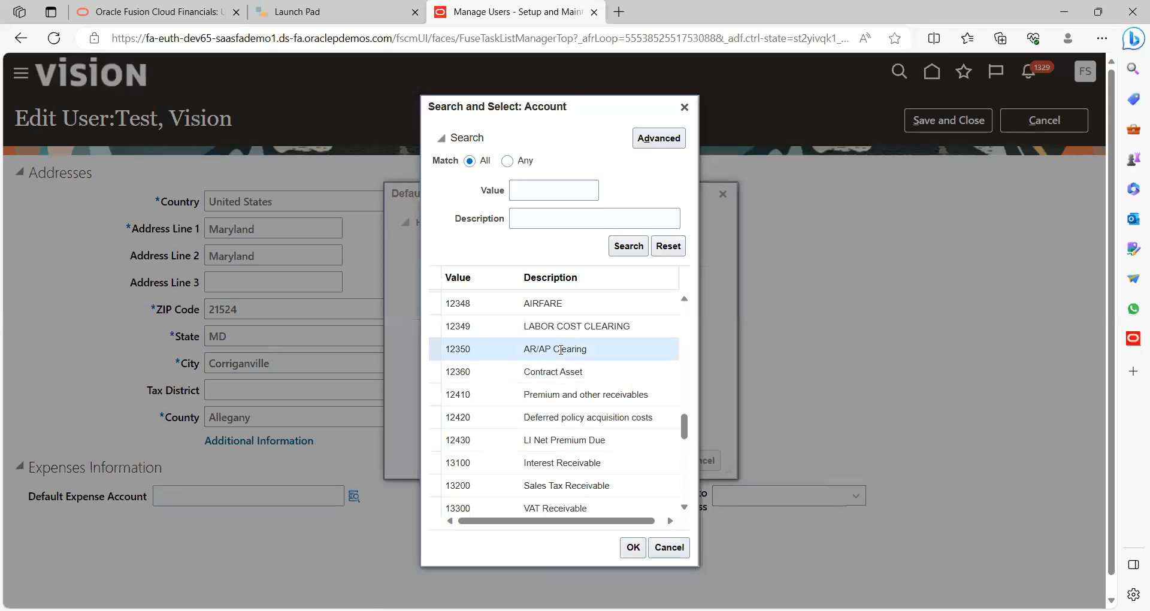
left_click(632, 548)
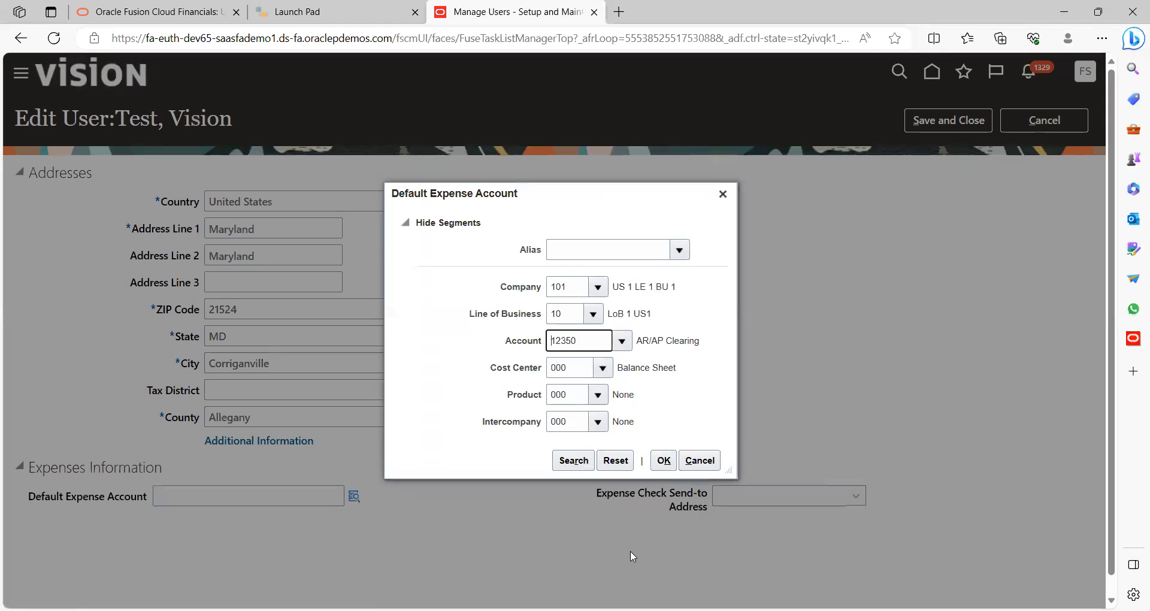
left_click(662, 465)
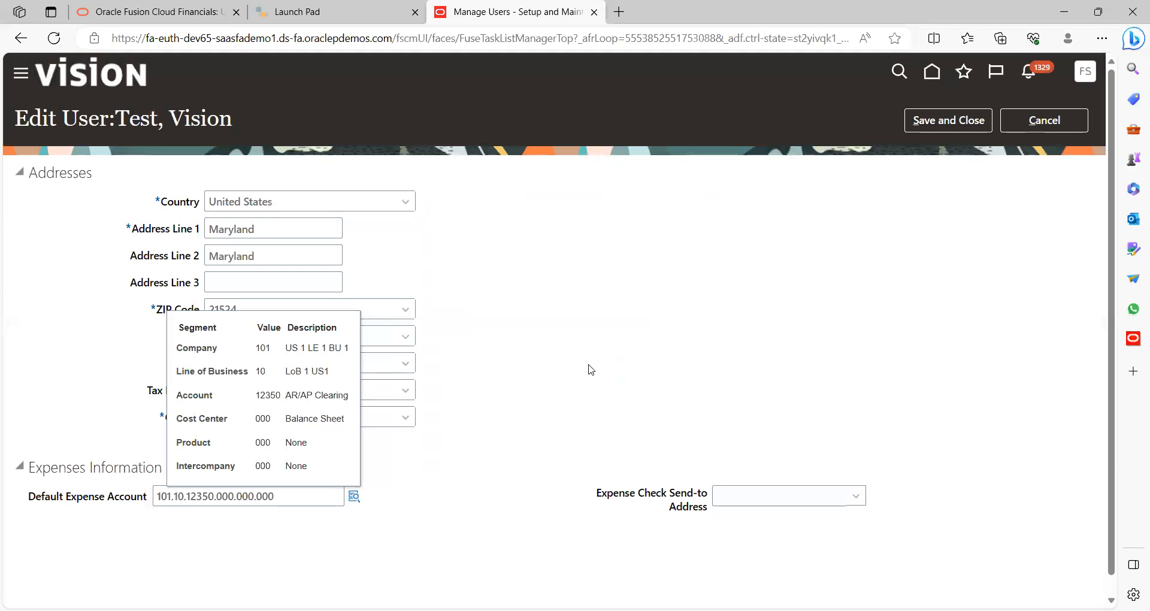
Save and close the Edit User changes, then finish the person search with Done
left_click(929, 122)
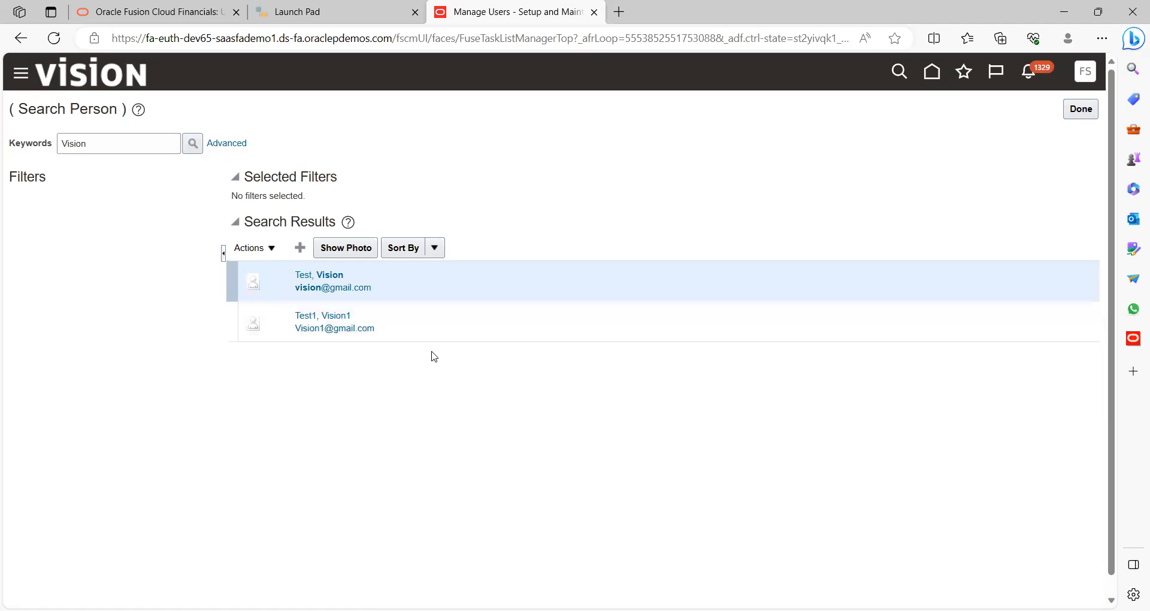
left_click(429, 328)
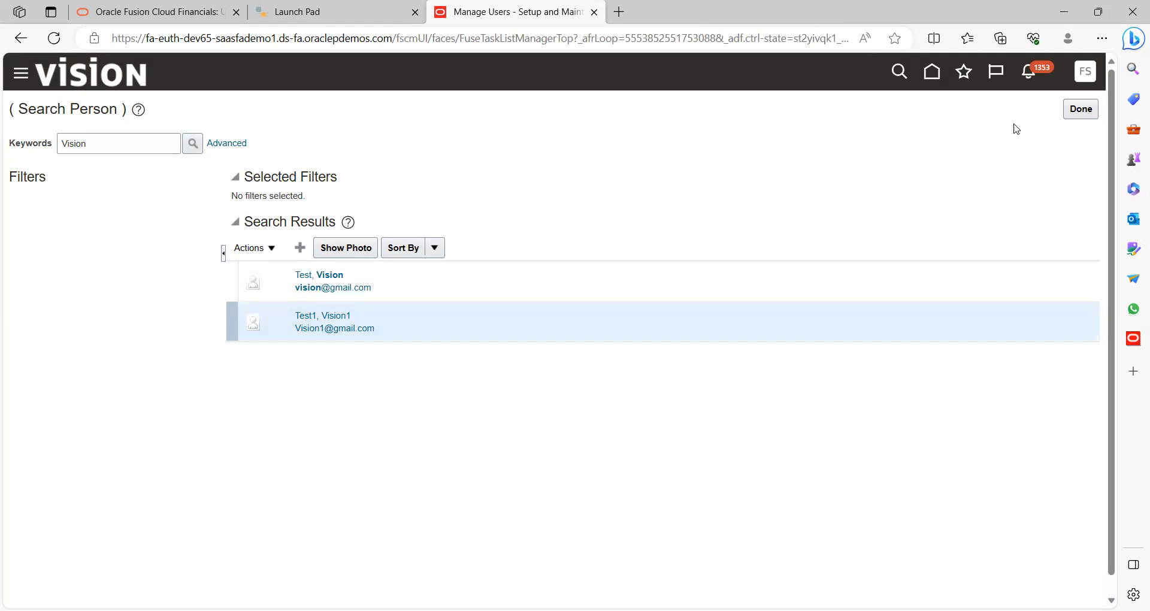
left_click(1081, 118)
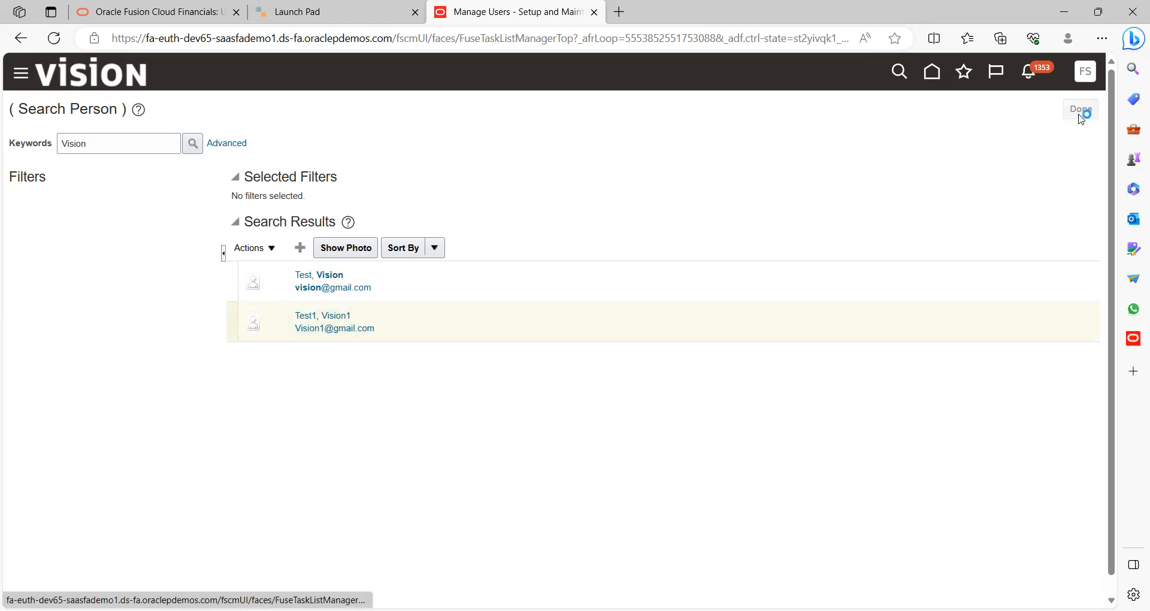
Sign out from the Settings and Actions menu and confirm, returning to the Sign In page
left_click(1085, 71)
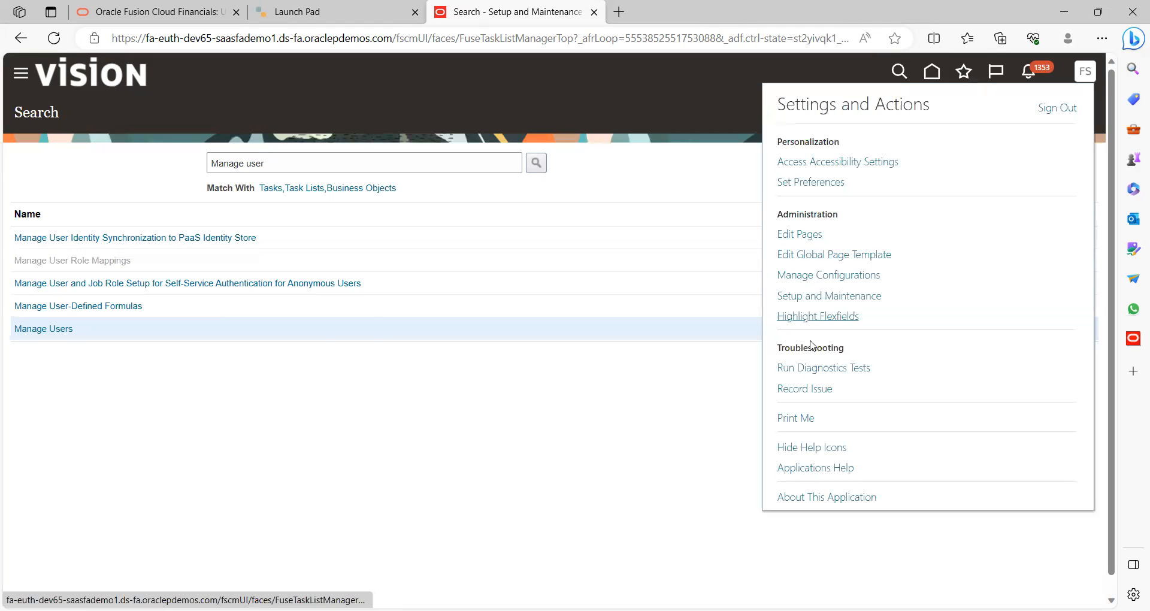
left_click(1056, 109)
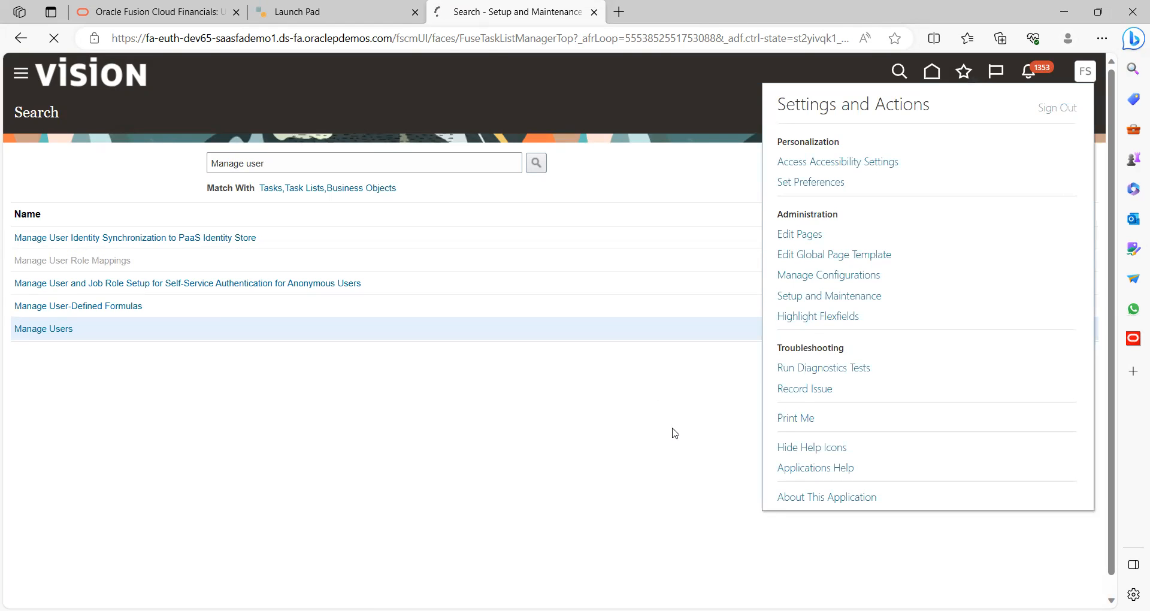
left_click(526, 363)
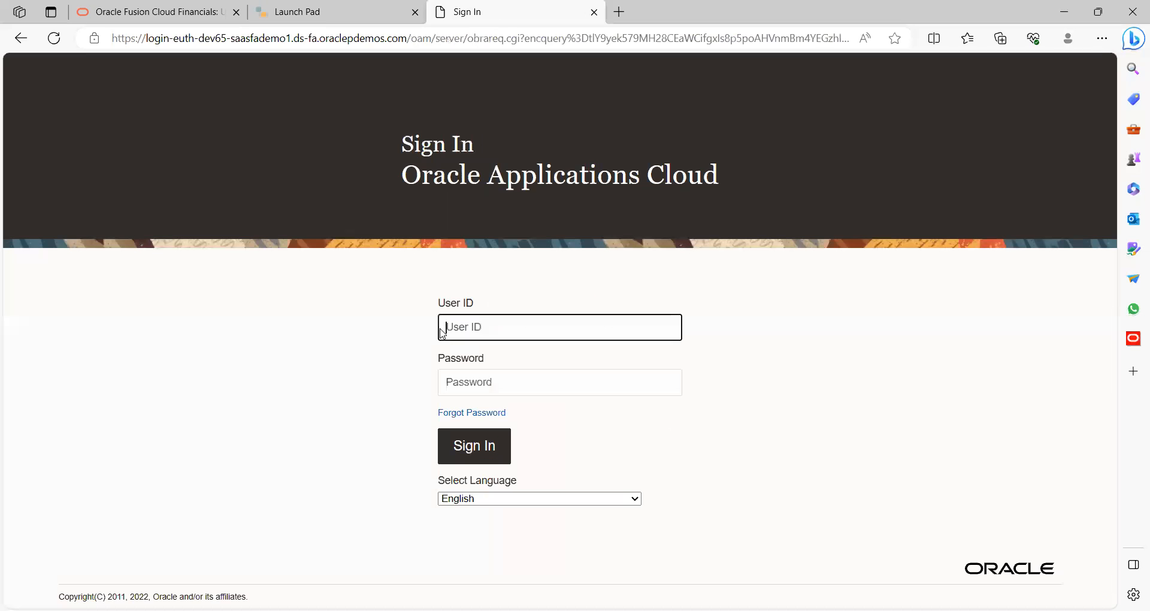
Replace the autofilled user ID with the test user's ID, enter its password, and sign in
left_click(484, 327)
triple_click(507, 331)
type("vision")
key("Tab")
type("We")
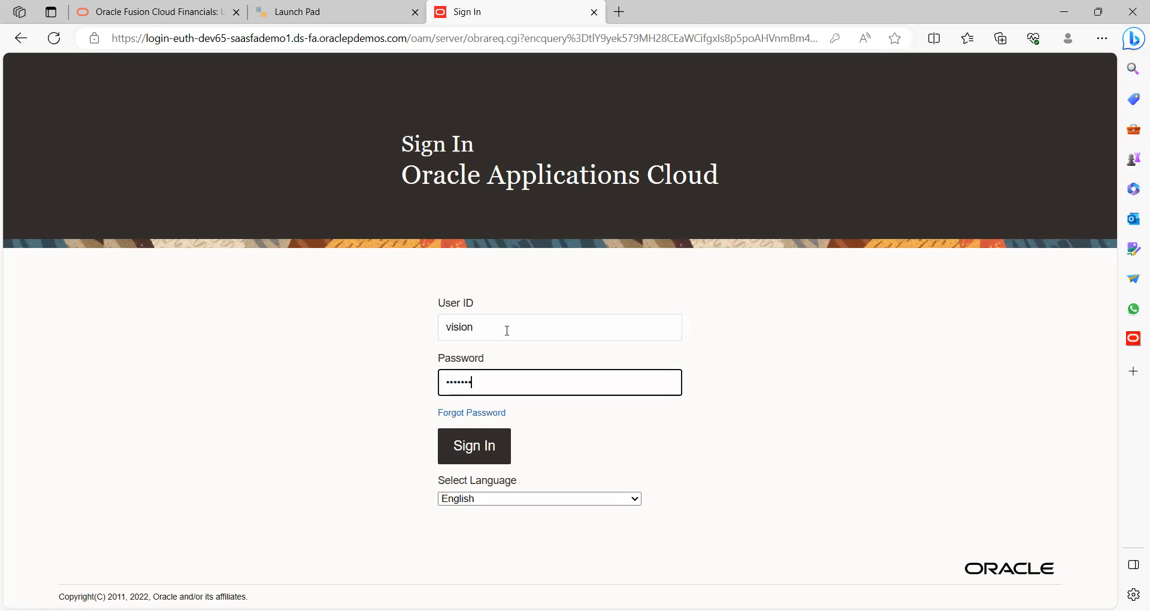
left_click(475, 449)
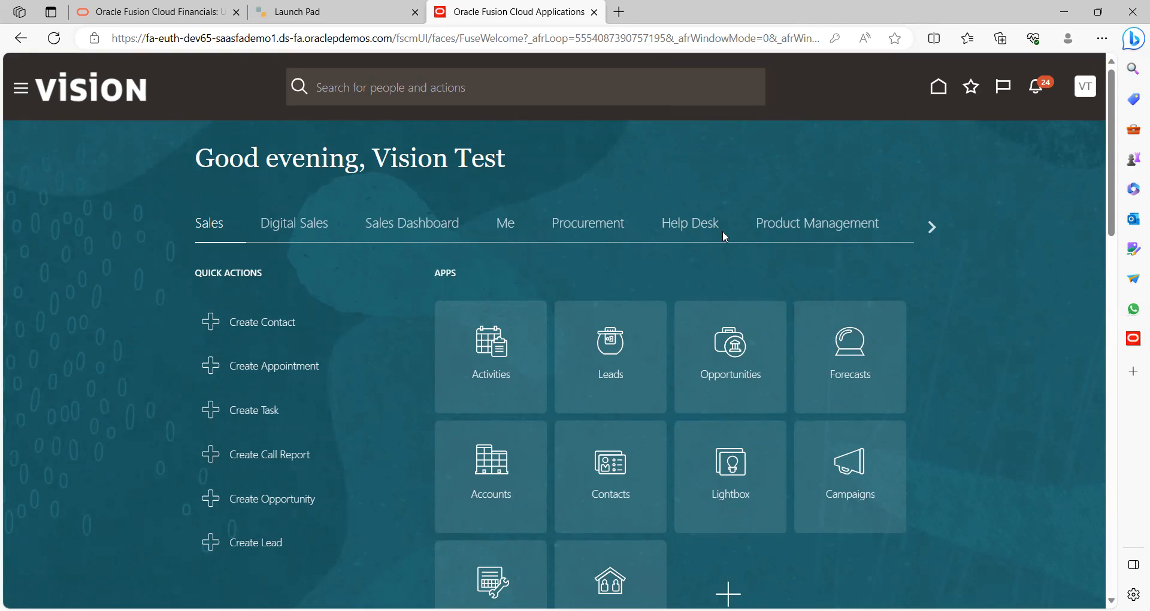
Switch the home page to the Me section and scroll down until the Expenses tile shows
left_click(931, 228)
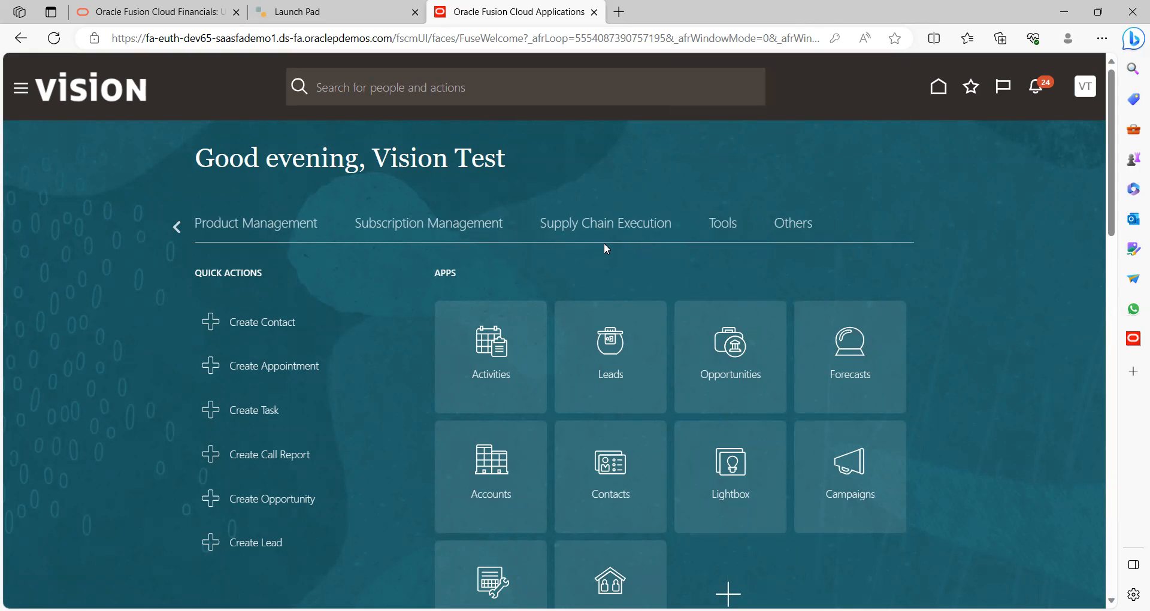
left_click(178, 228)
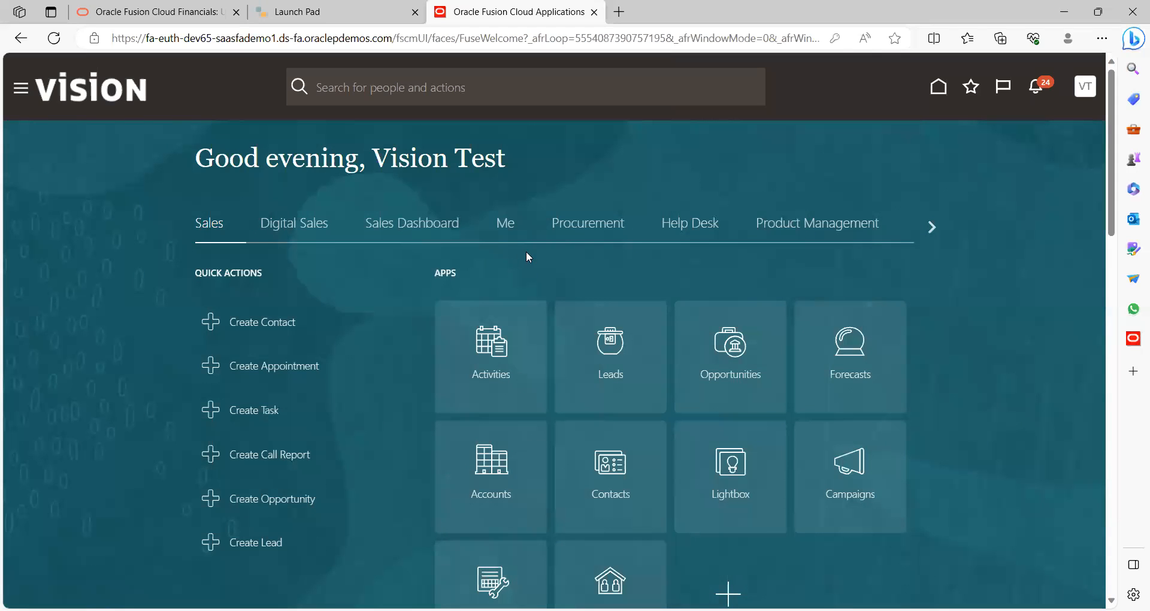
left_click(507, 225)
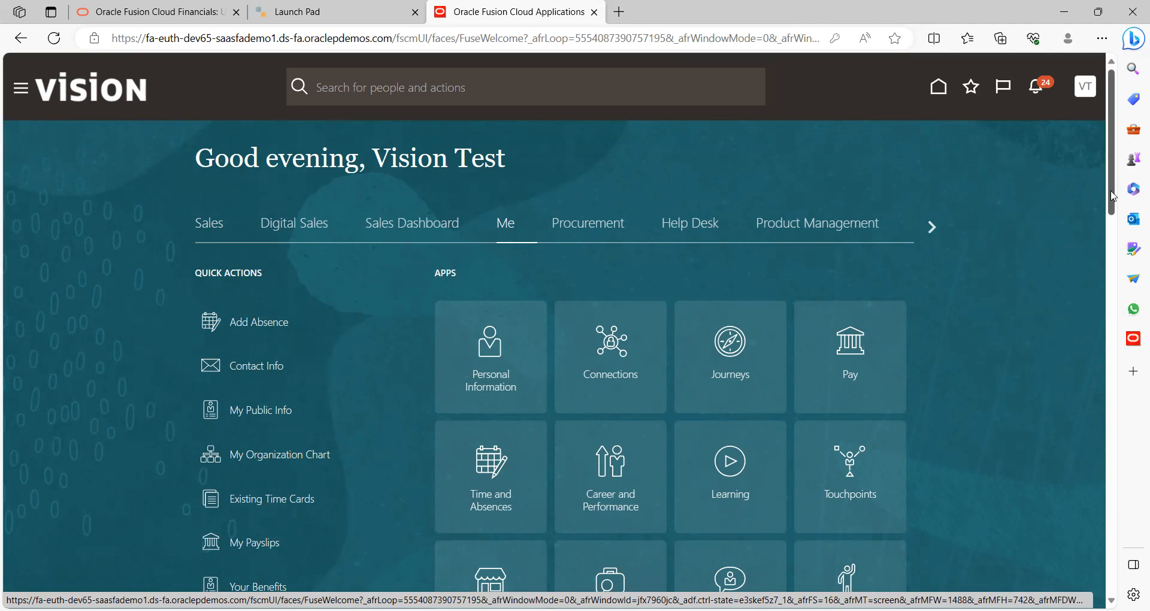
scroll(1113, 197, "down", 1)
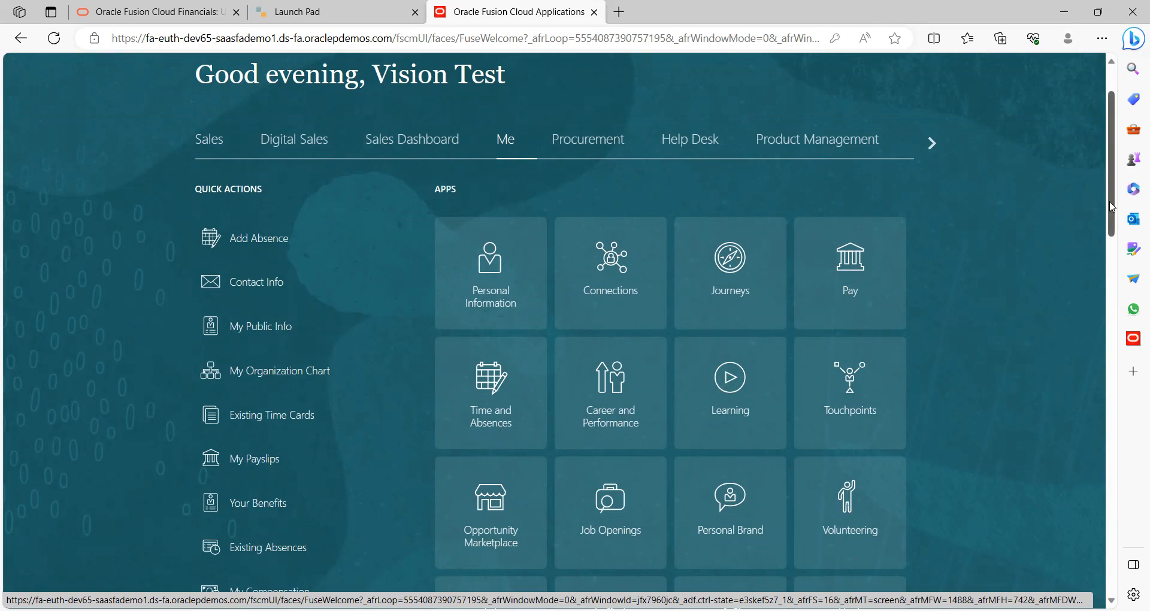
left_click_drag(1114, 207, 1114, 269)
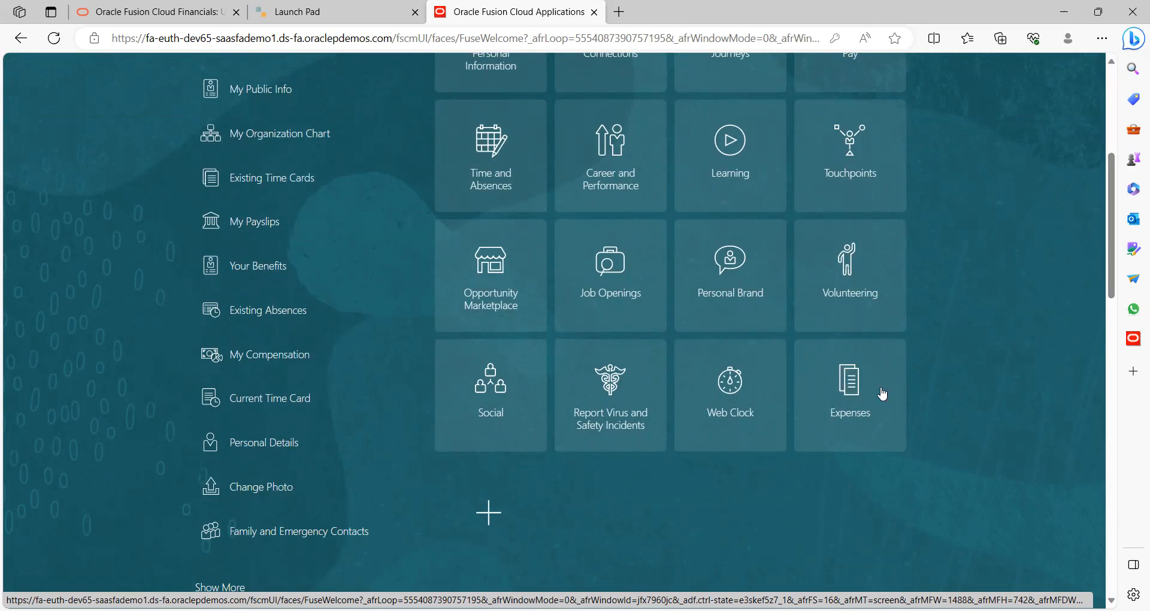
Open the Expenses app's Travel and Expenses page, then go back to the Me home page
left_click(854, 393)
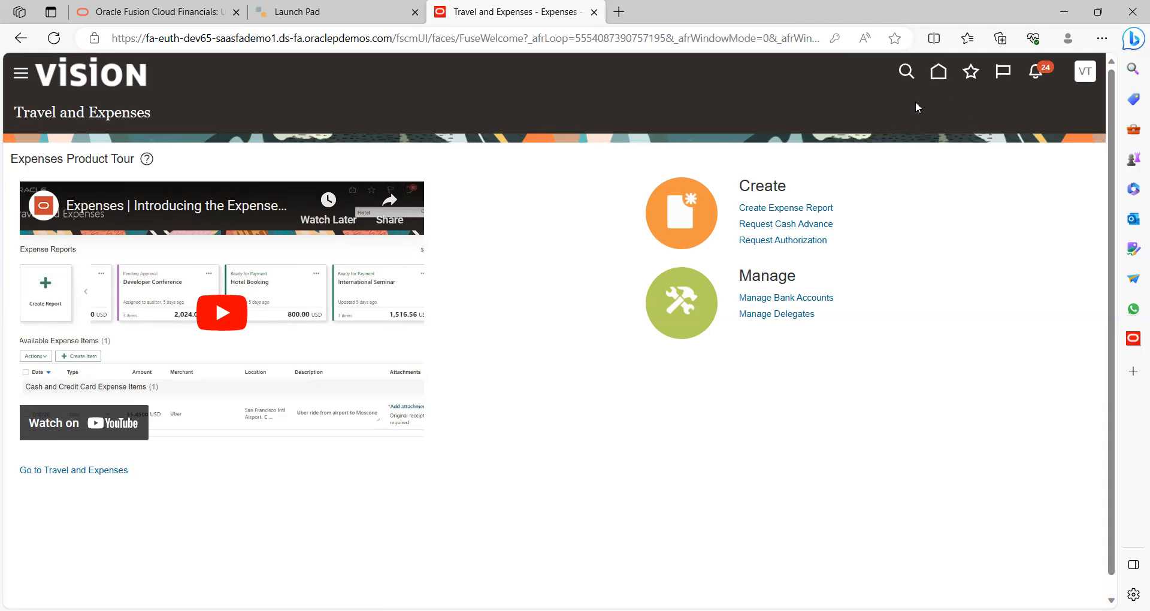
left_click(937, 74)
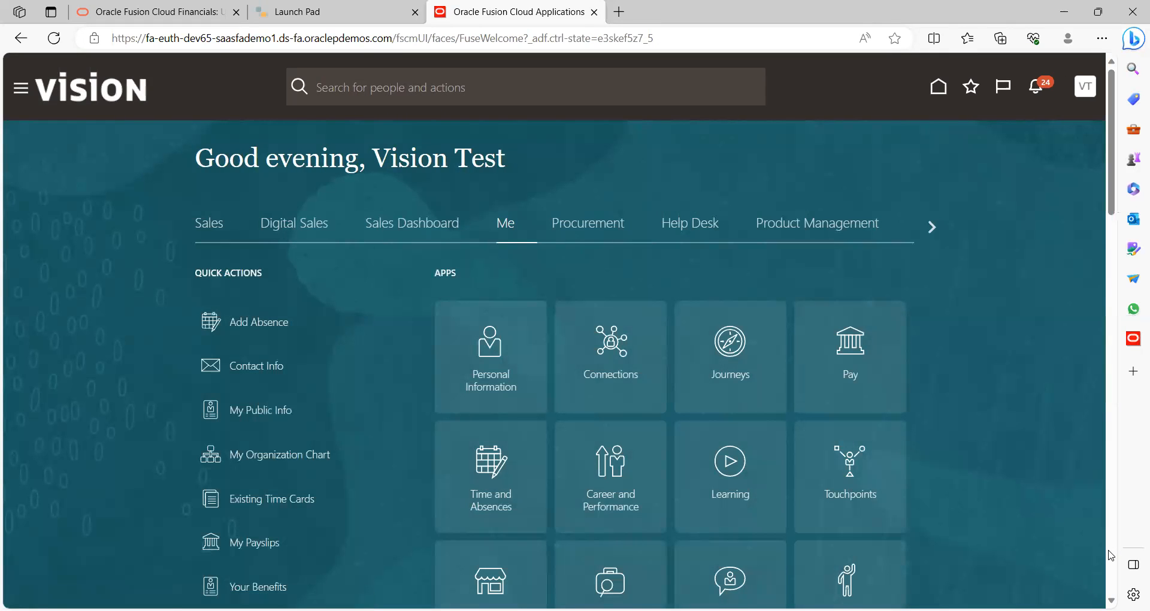
scroll(916, 333, "down", 8)
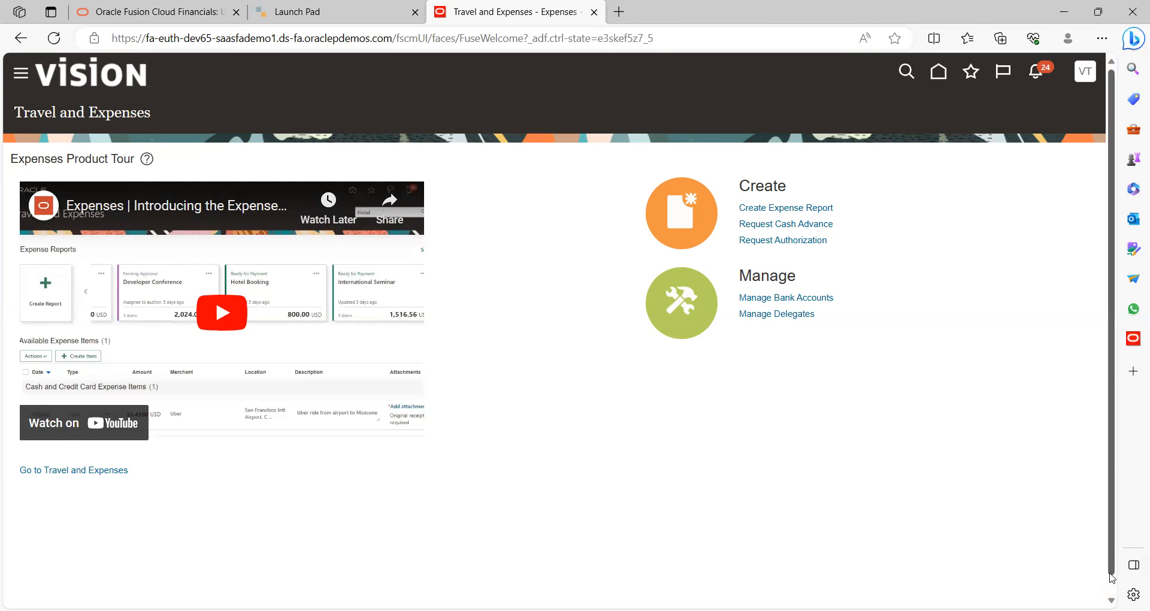
scroll(1112, 575, "down", 1)
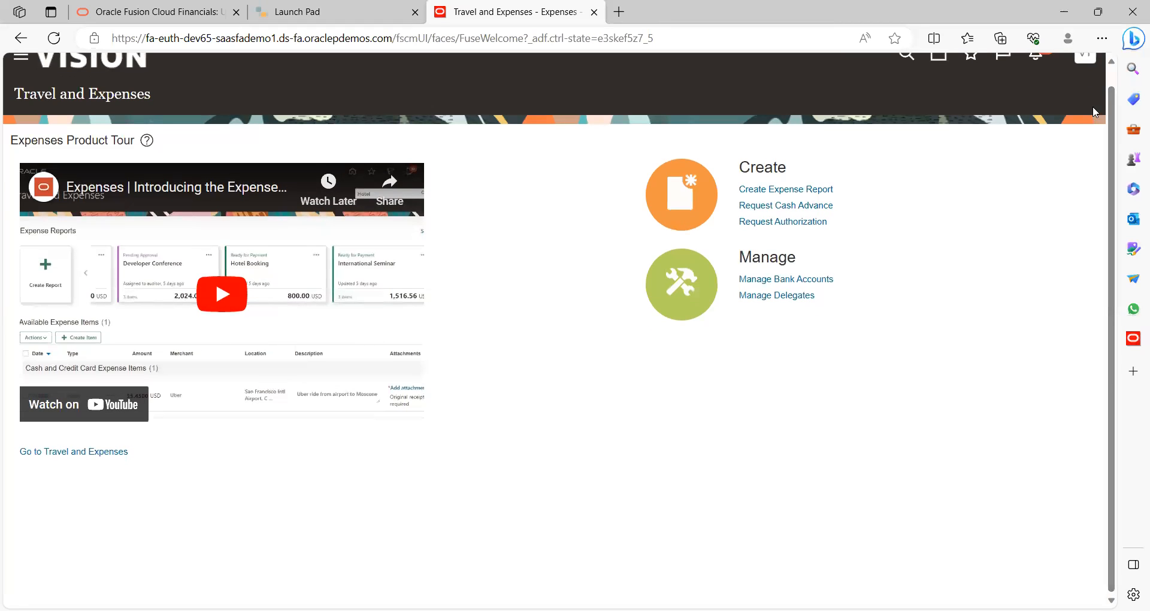
scroll(1108, 89, "up", 1)
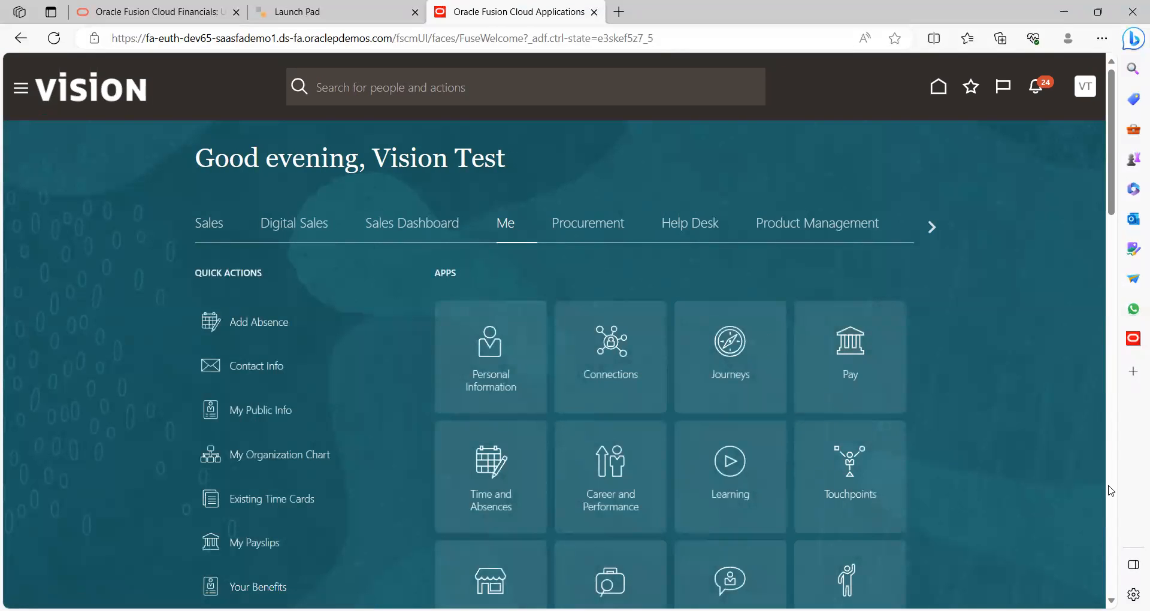
scroll(966, 400, "down", 8)
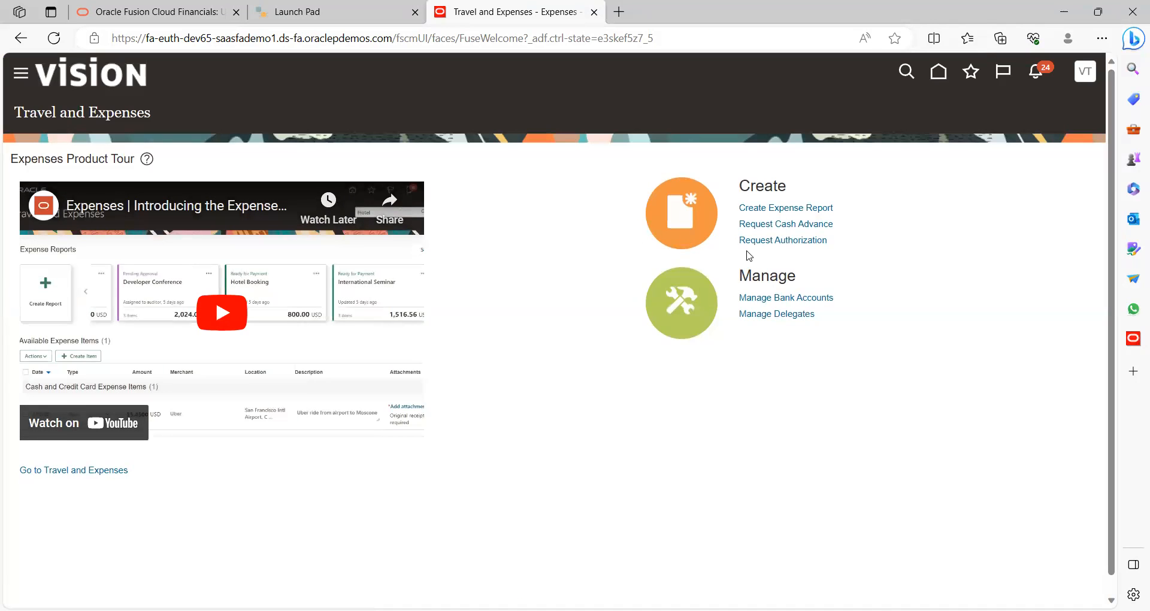
Start a new expense report and cancel it, returning to the empty Travel and Expenses page
left_click(796, 208)
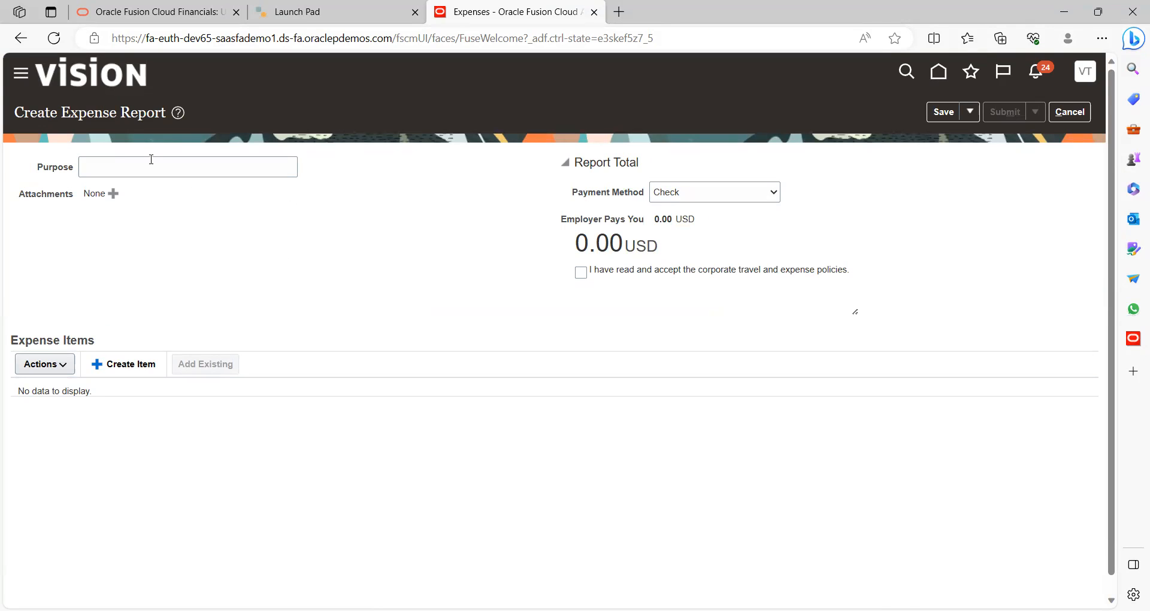
left_click(1061, 113)
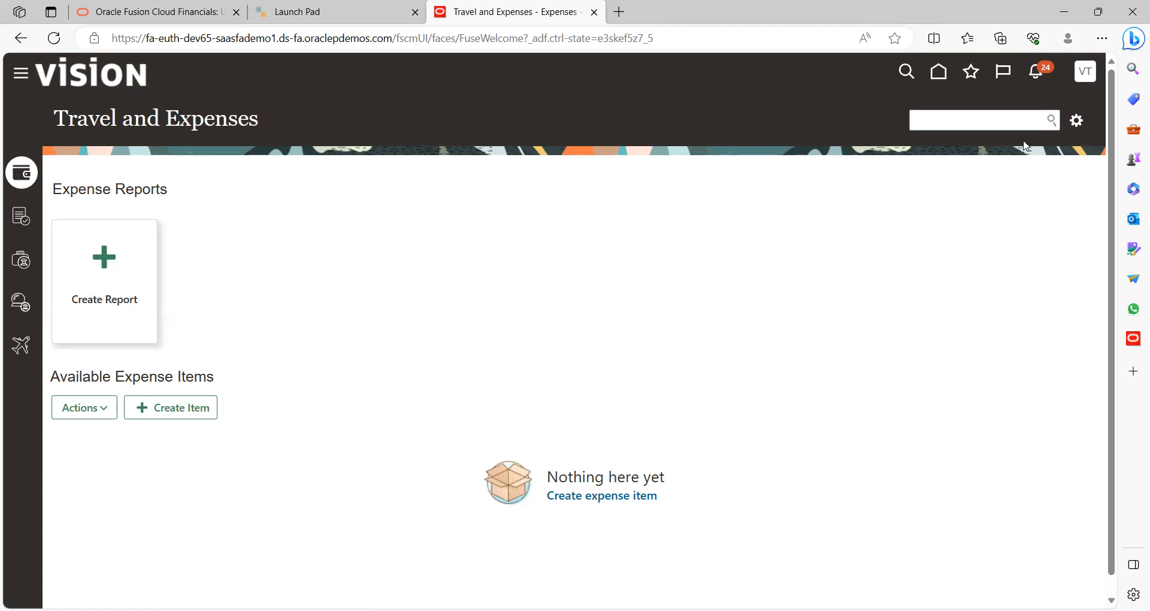
Open Manage Bank Accounts from the gear task menu, showing no accounts yet
left_click(1076, 123)
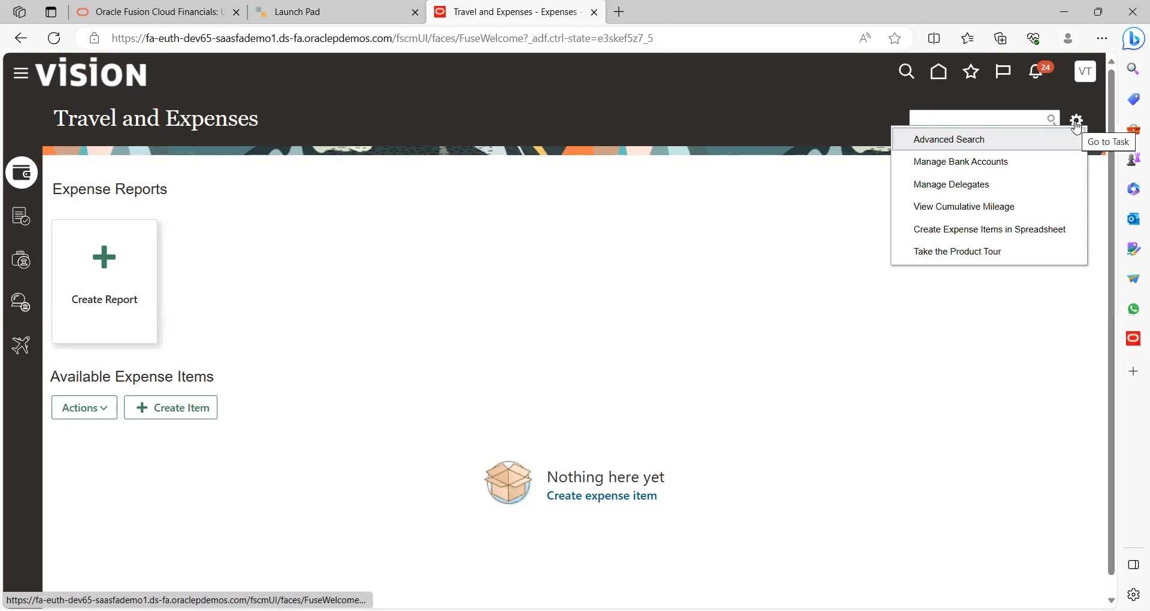
left_click(954, 167)
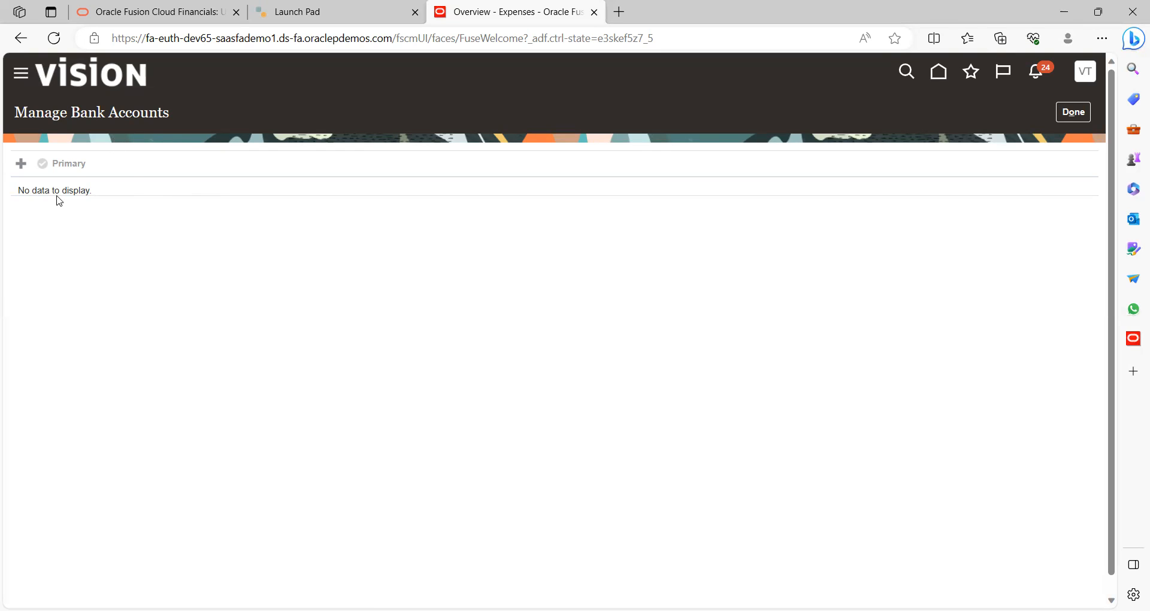
Start a Savings bank account with an account number, cancel it unsaved, and return to Travel and Expenses
left_click(20, 166)
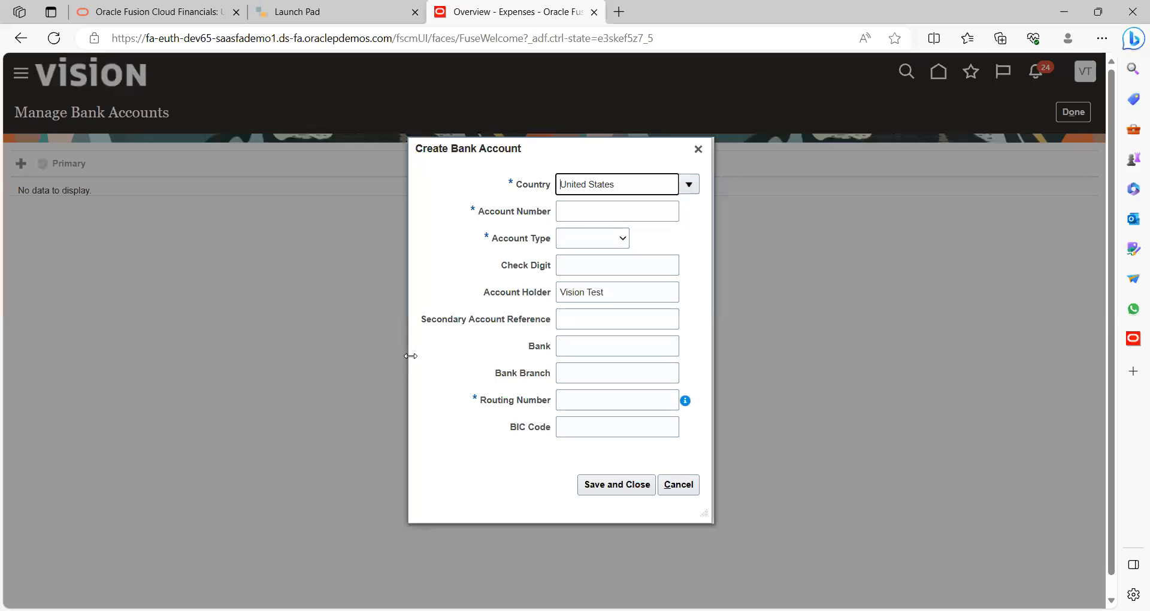
left_click(589, 215)
type("88888")
left_click(585, 240)
left_click(586, 292)
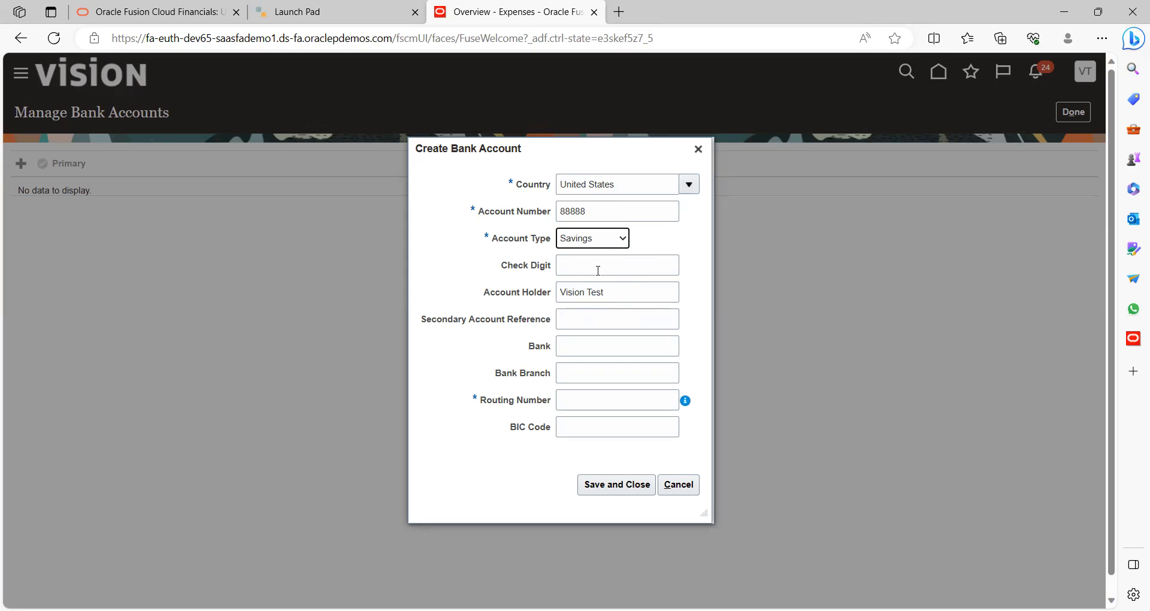
left_click(570, 398)
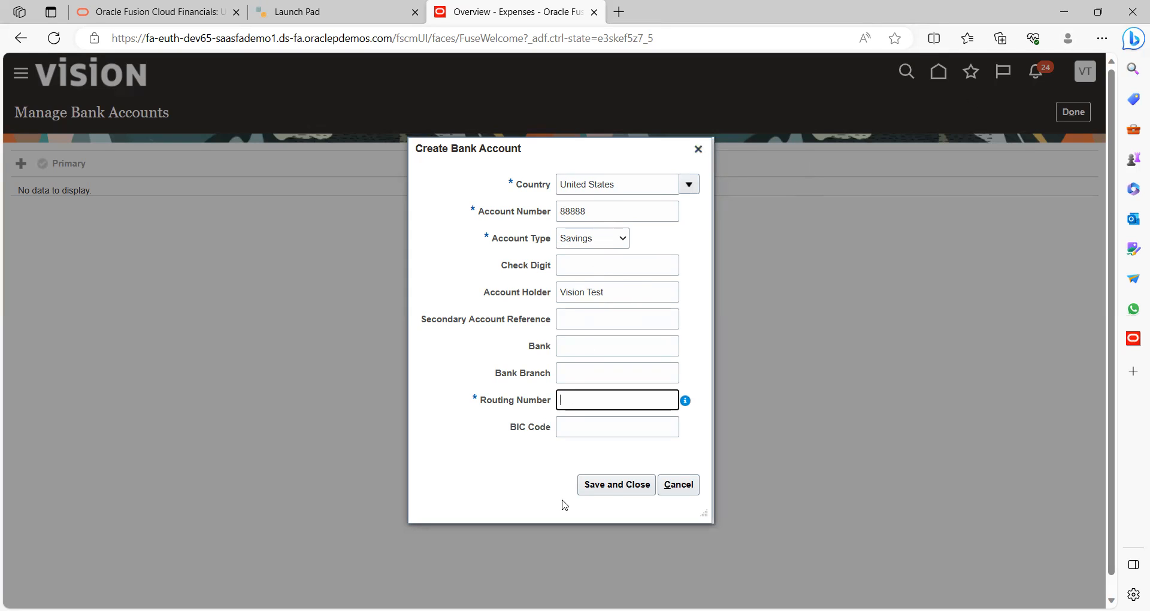
left_click(678, 490)
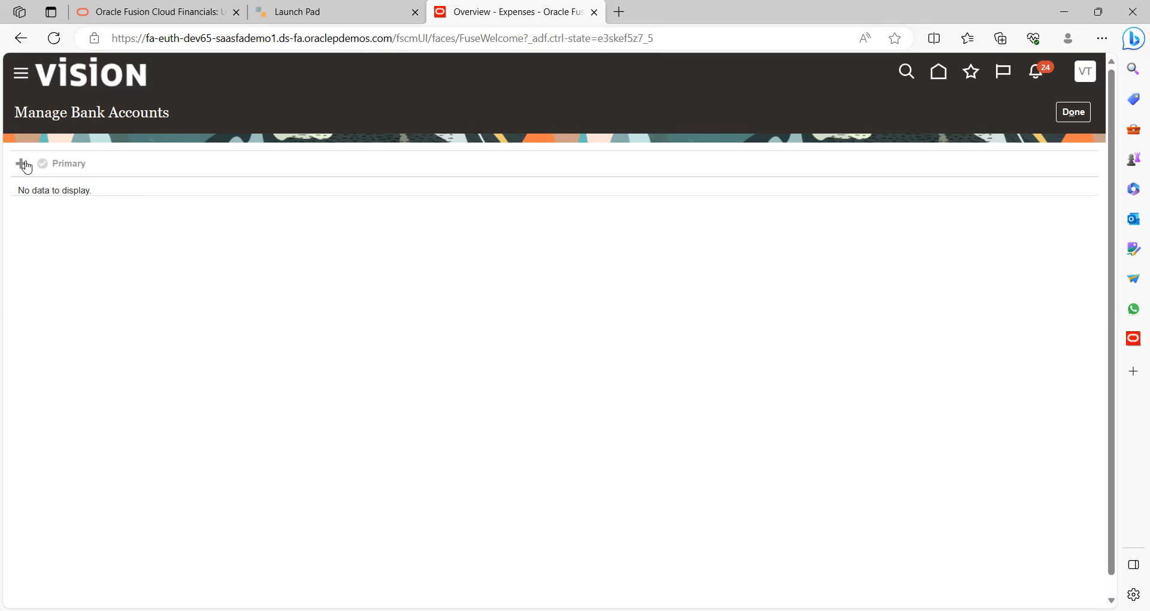
left_click(1066, 111)
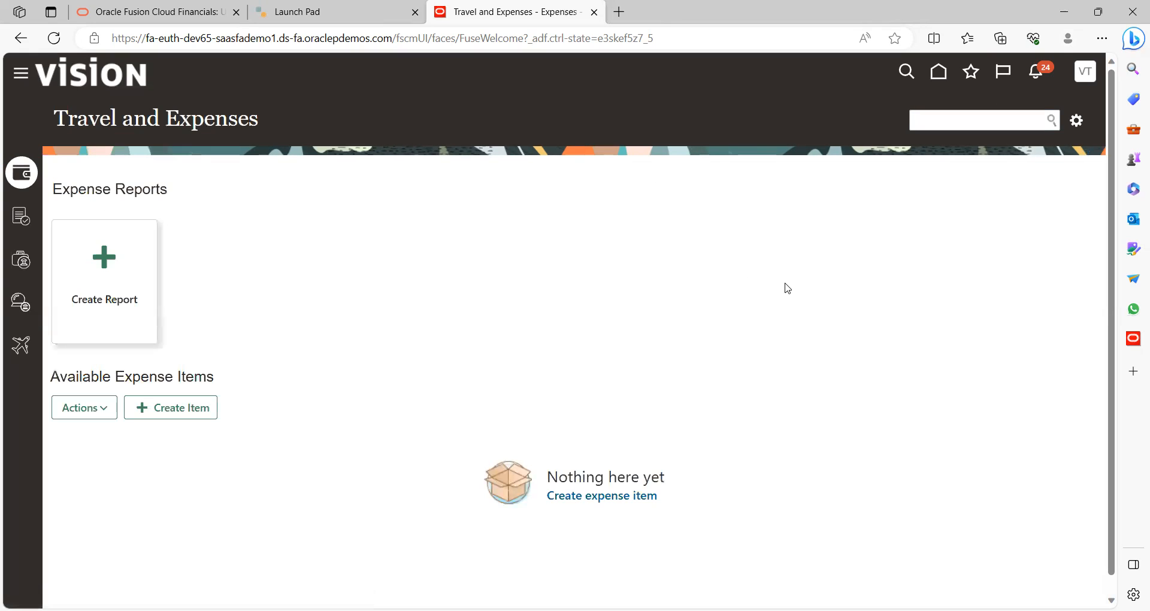
Pass through the empty Approvals list to the Cash Advances page, which has no advances
left_click(1075, 122)
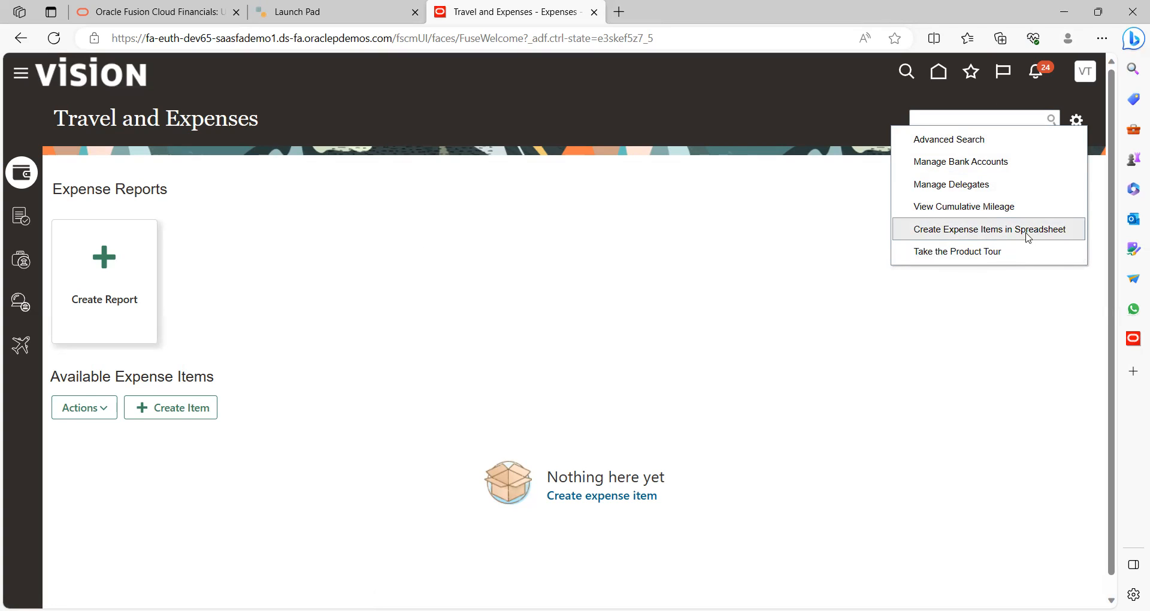
left_click(732, 272)
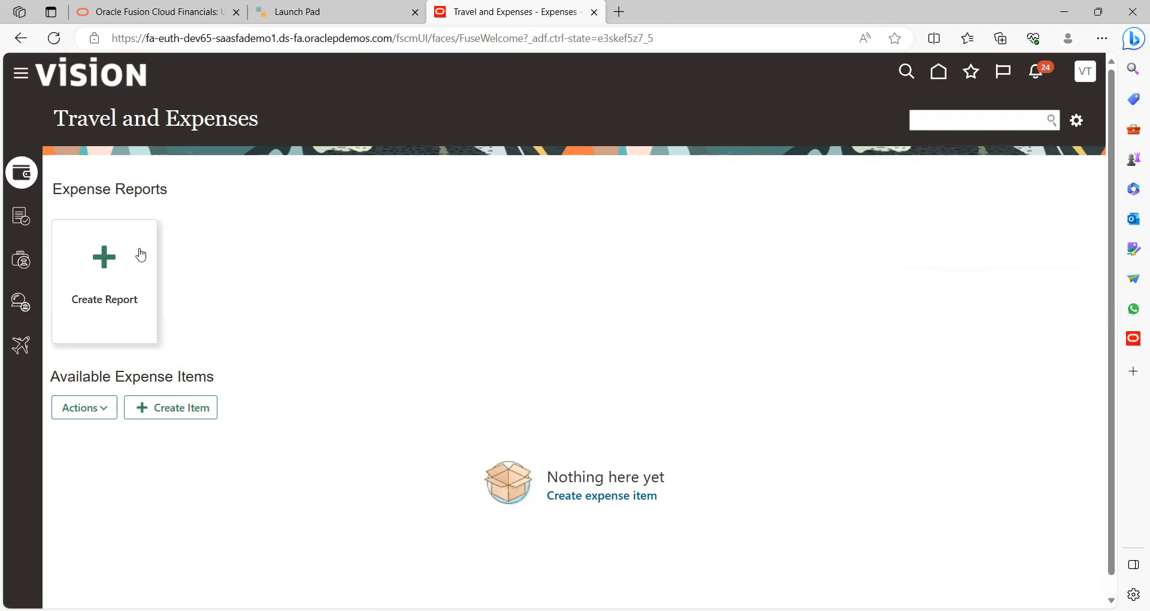
left_click(19, 225)
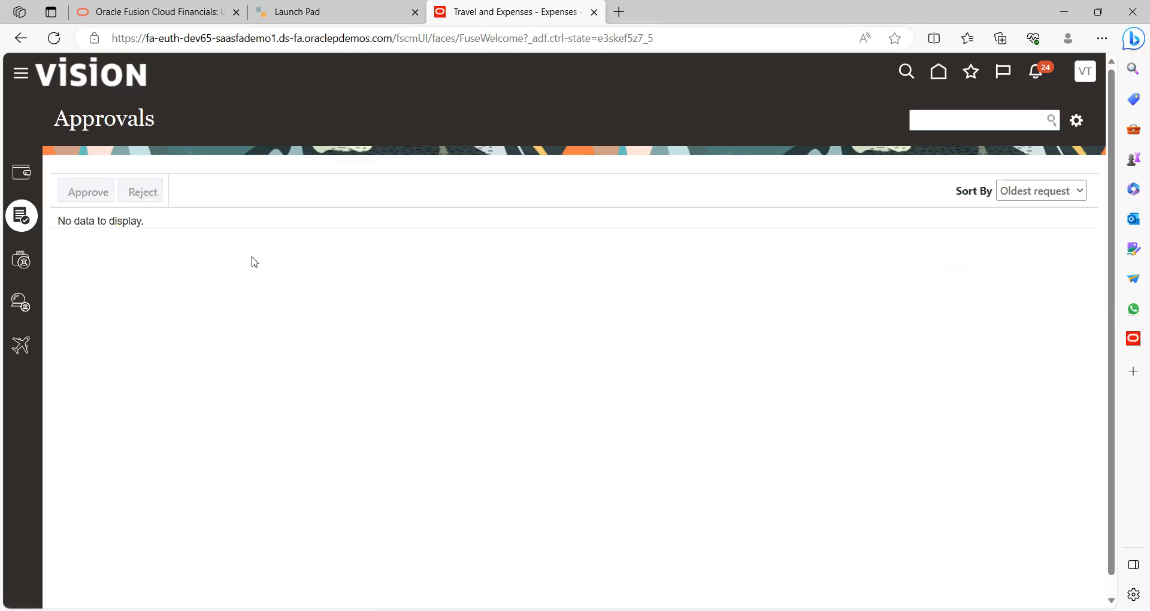
left_click(14, 273)
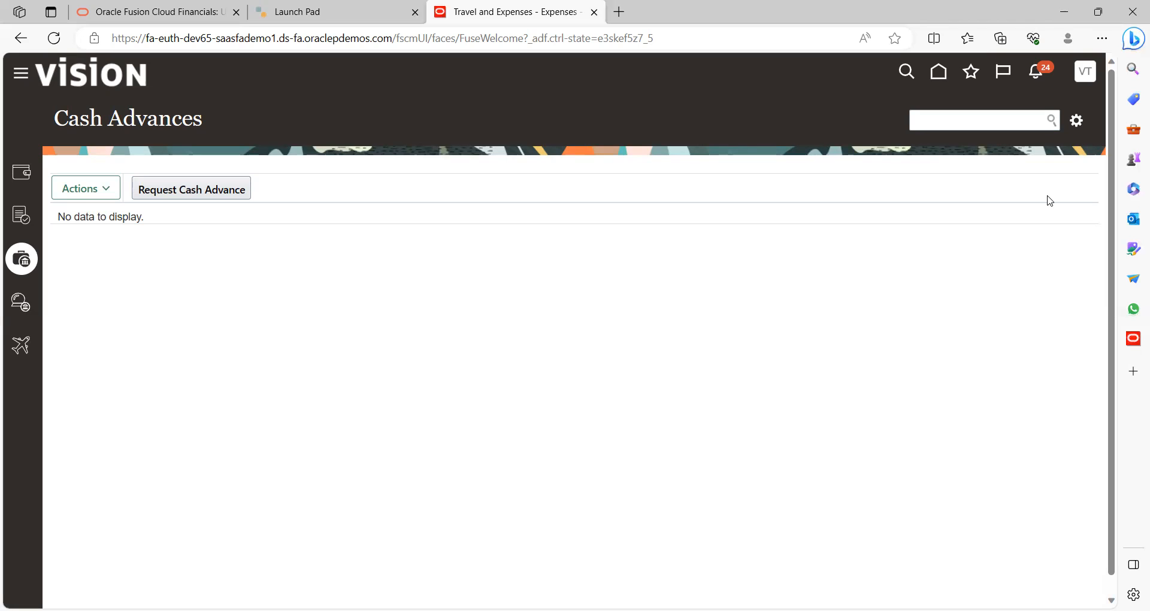
Sign out of the current test user's session and confirm the sign-off
left_click(1085, 76)
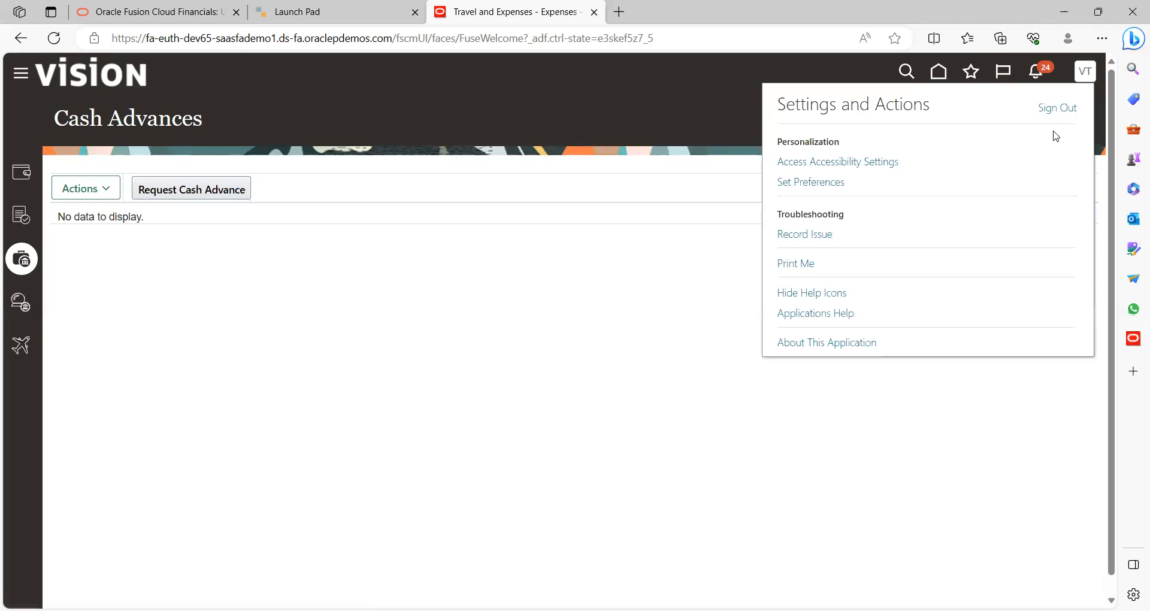
left_click(1059, 109)
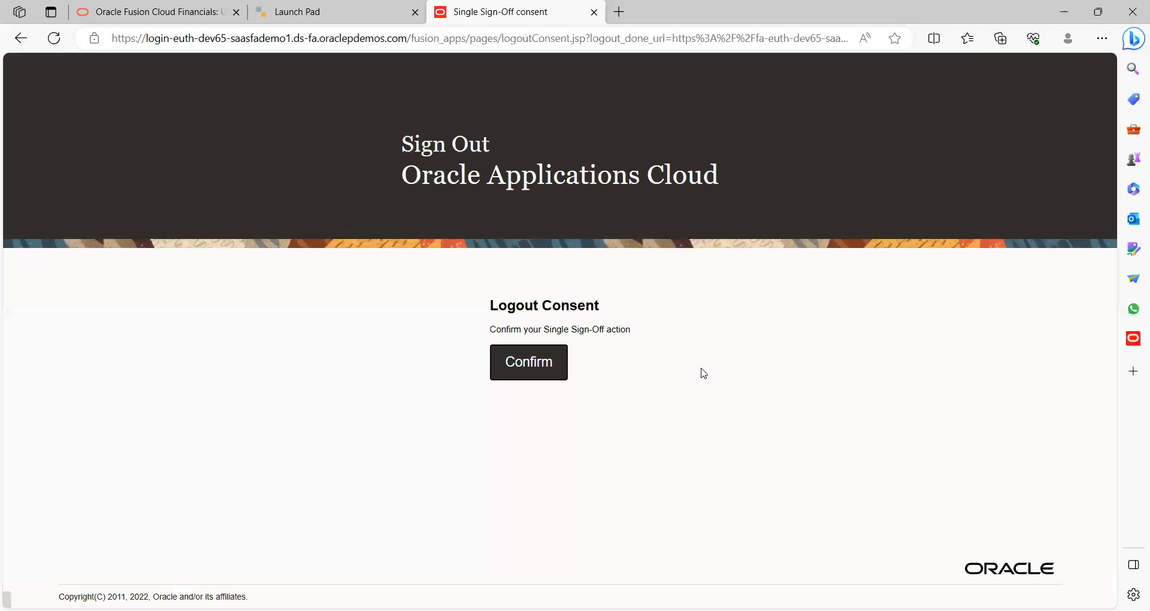
left_click(538, 353)
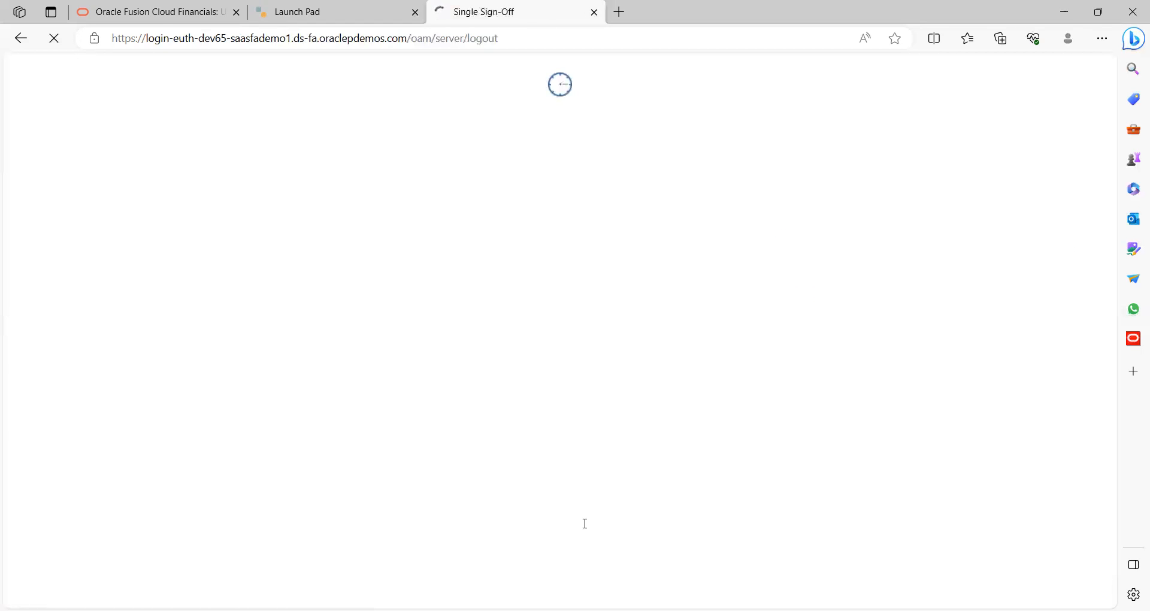
Sign in as the second test user with the user ID and password from the notes
key("alt+Tab")
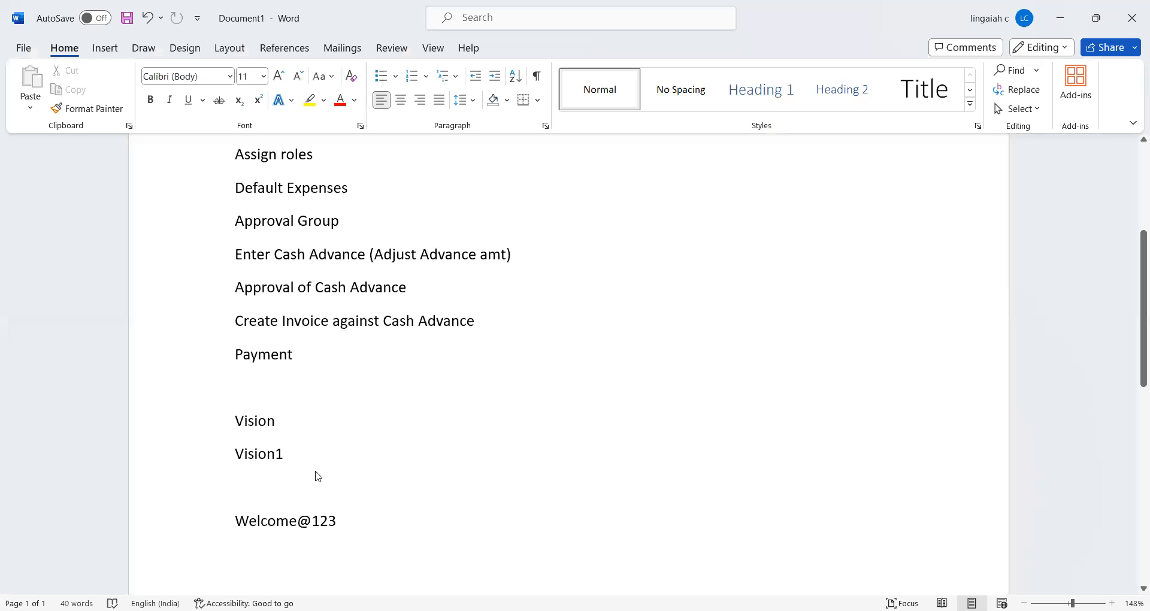
key("alt+Tab")
left_click(492, 325)
type("1")
key("Tab")
left_click(477, 446)
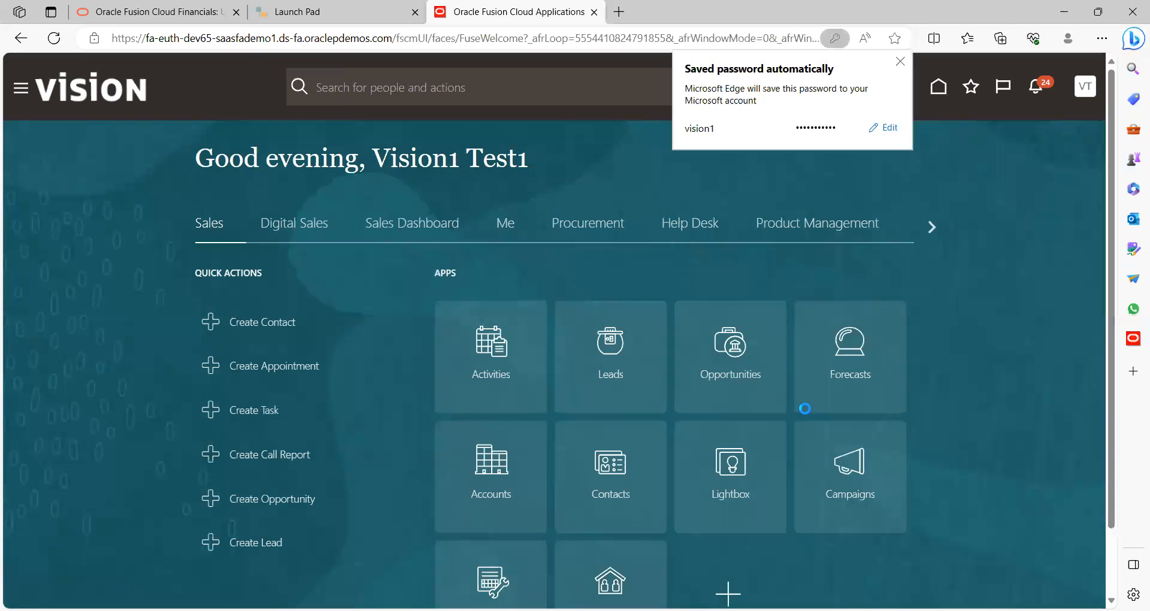
Go to Me > Expenses, try Create Expense Report, and dismiss the missing employee setup error
left_click(999, 235)
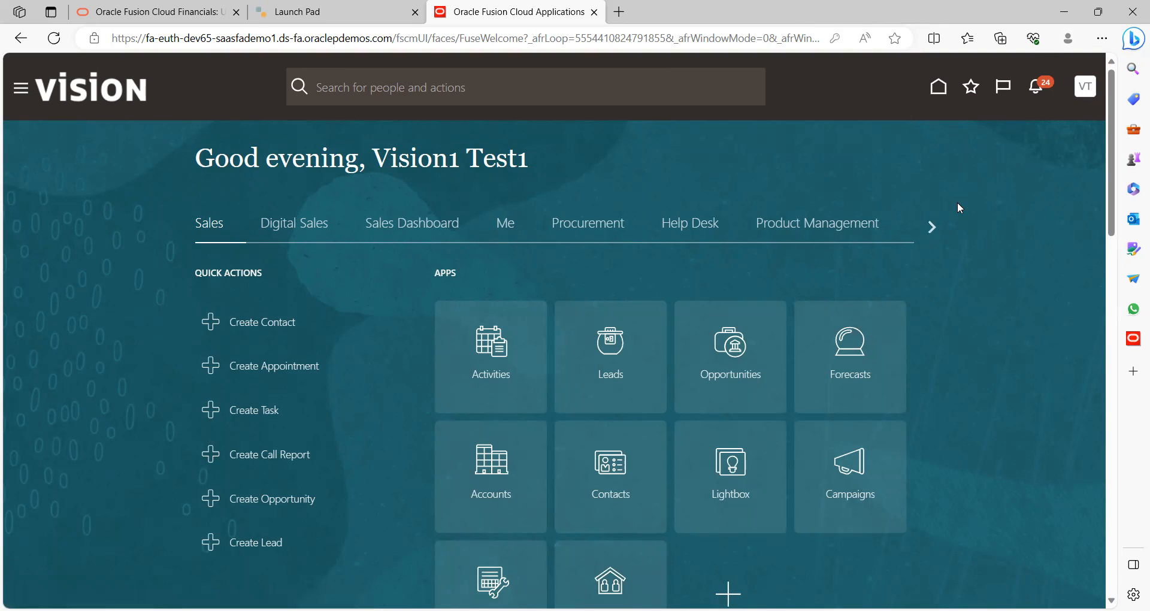
left_click(507, 234)
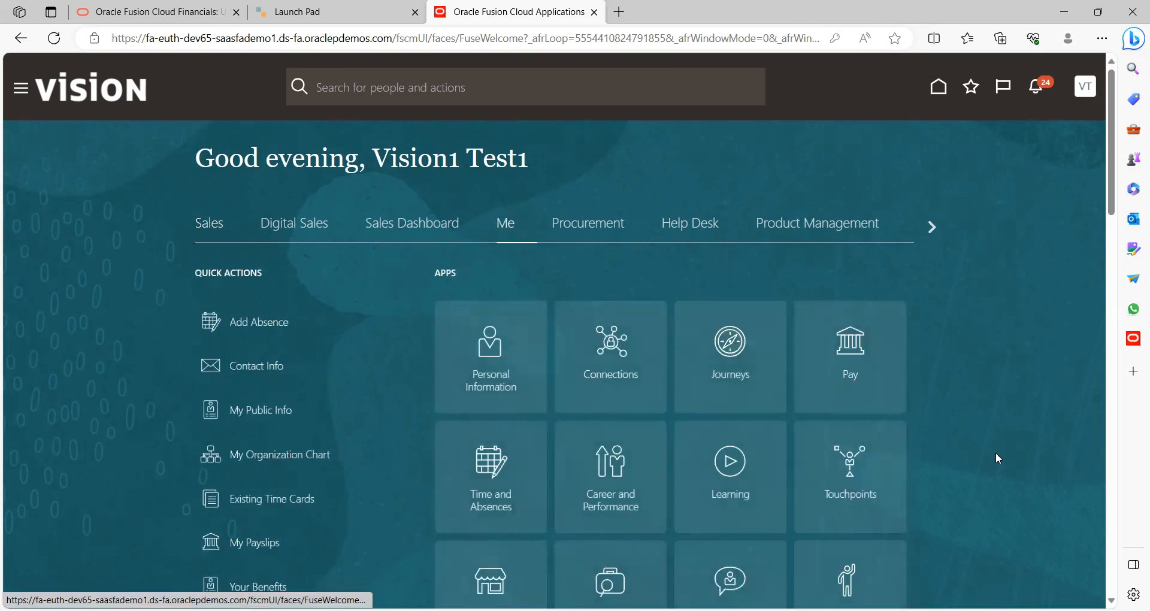
scroll(995, 458, "down", 5)
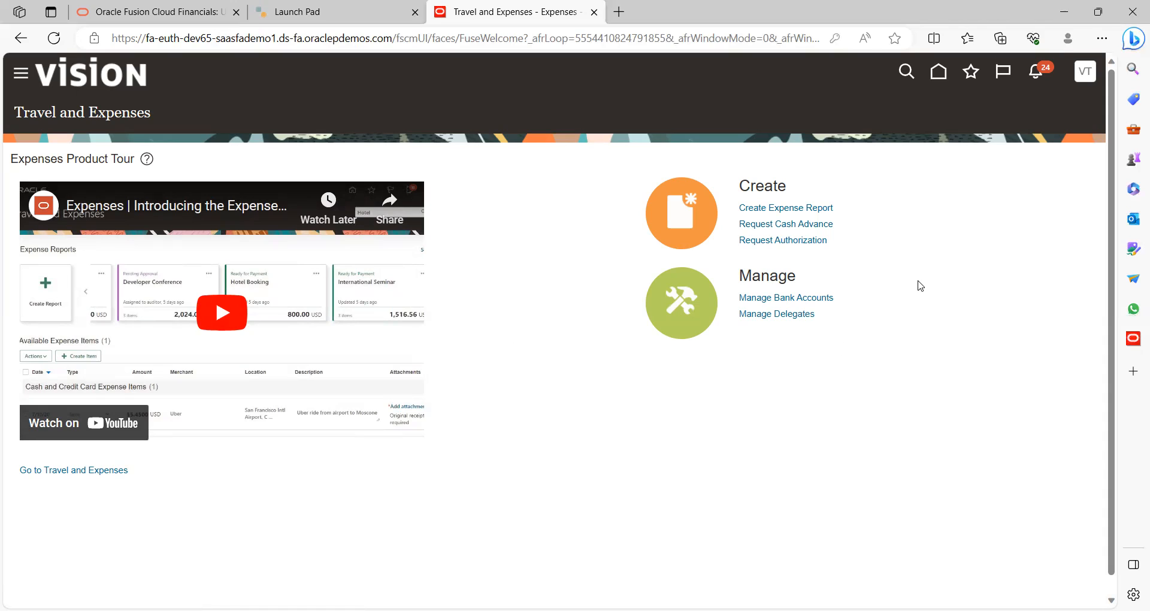
left_click(800, 207)
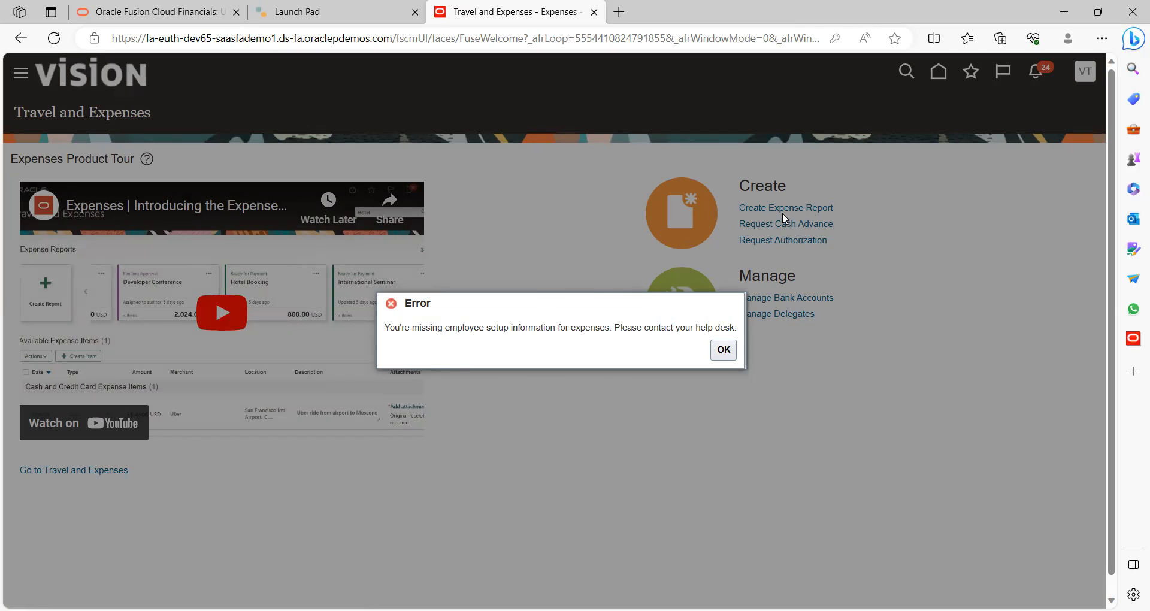
left_click(719, 354)
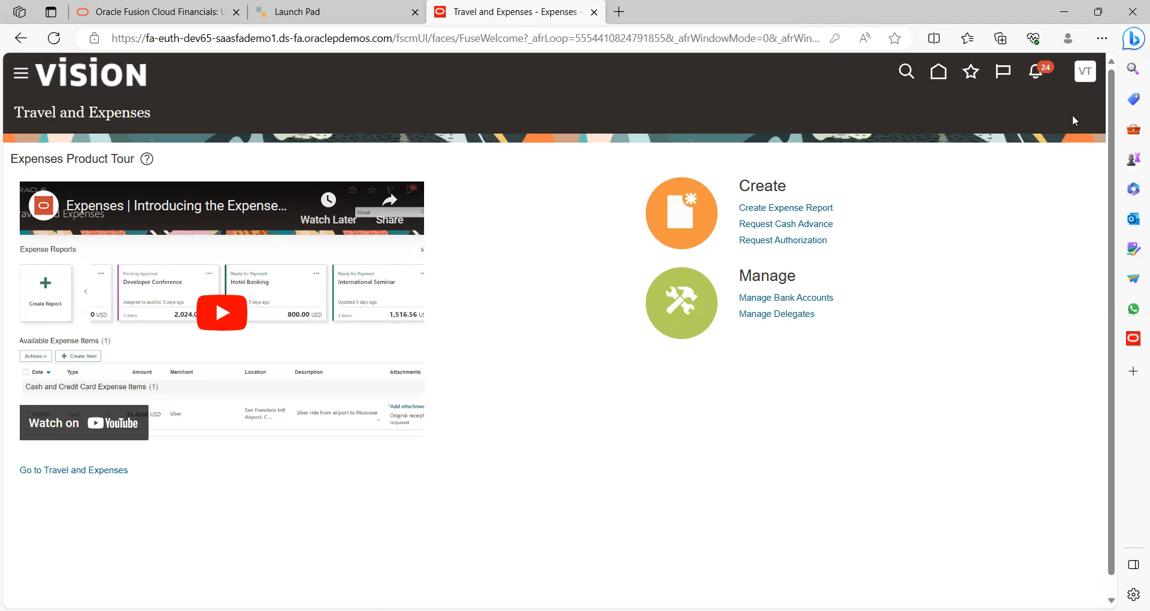
Sign out of the current user's session and confirm the sign-off
left_click(1085, 74)
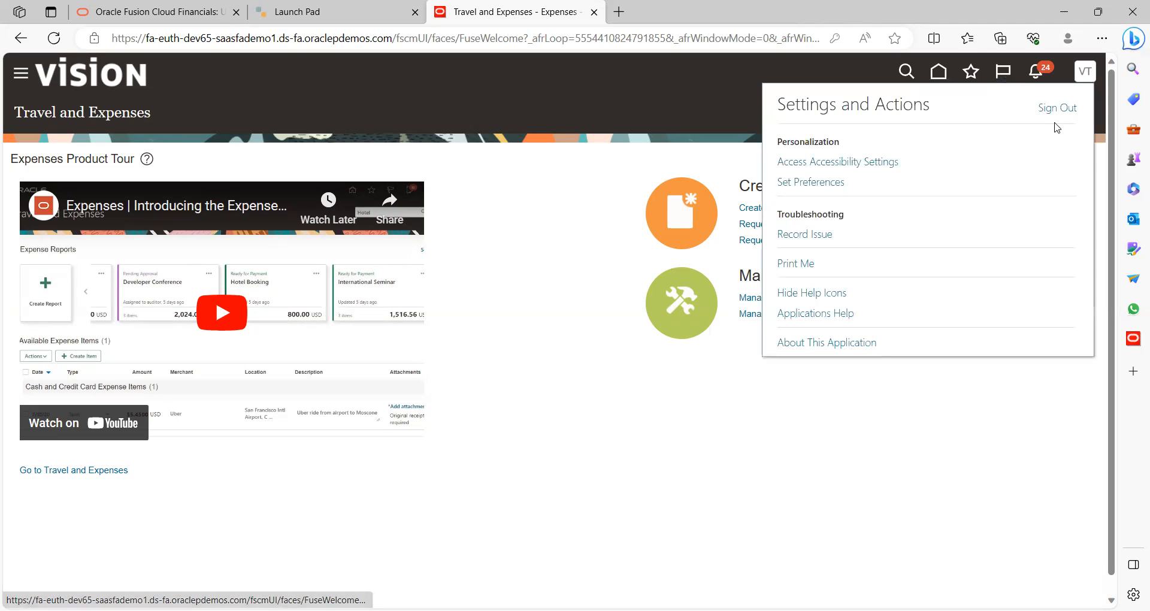
left_click(1068, 108)
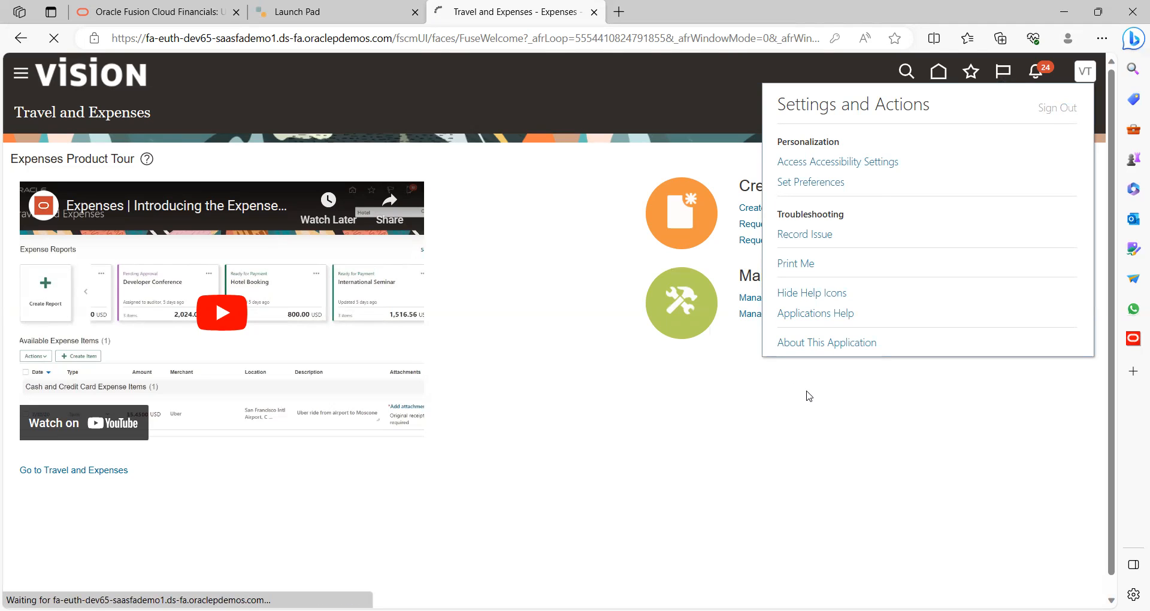
left_click(539, 363)
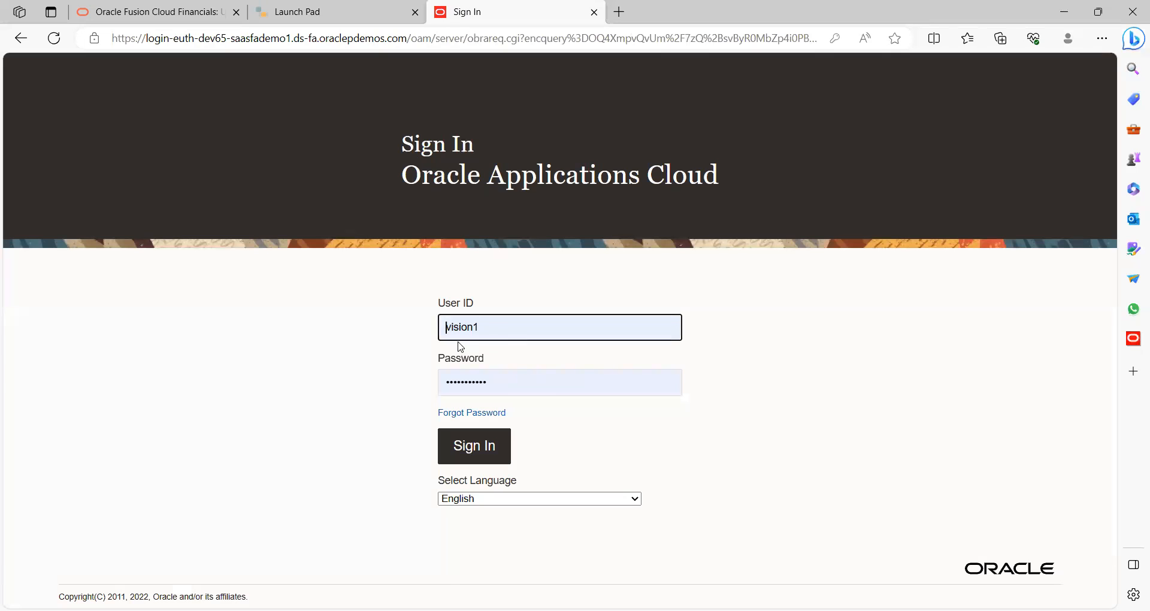
Sign back in after deleting the trailing '1' from the saved User ID
left_click(498, 330)
key("BackSpace")
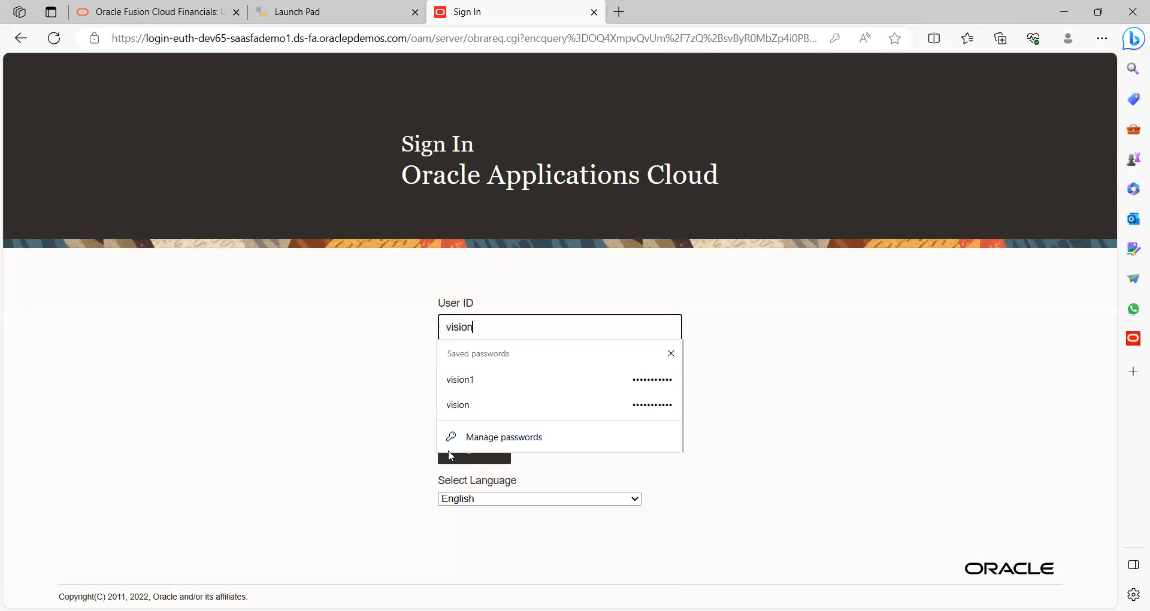
left_click(321, 424)
left_click(478, 453)
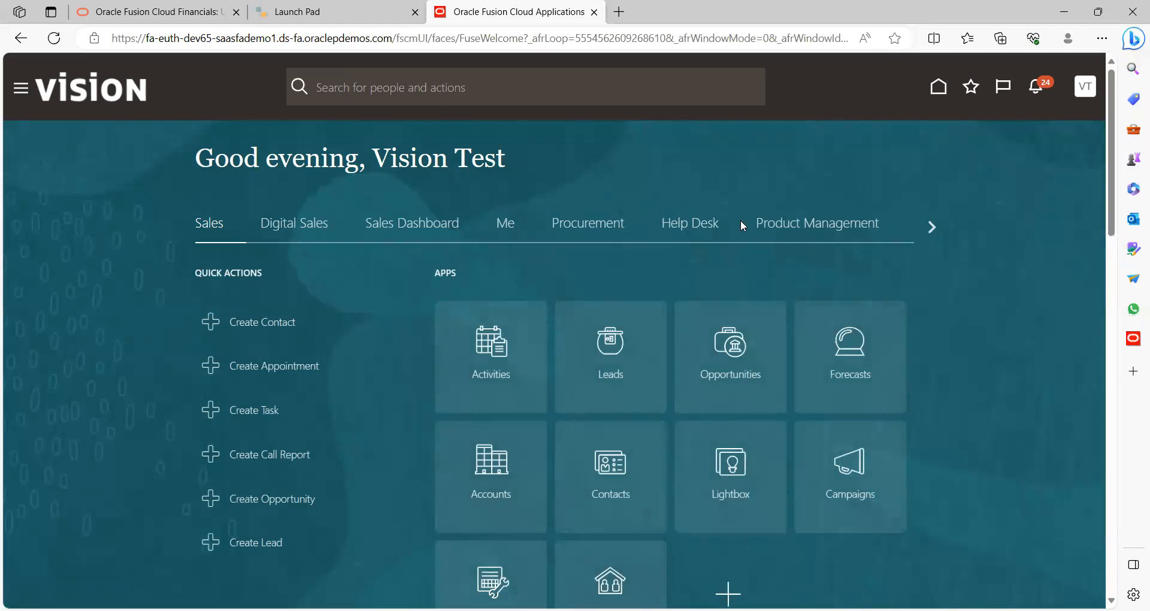
Open the Expenses tile from the Me apps on the home page
left_click(507, 231)
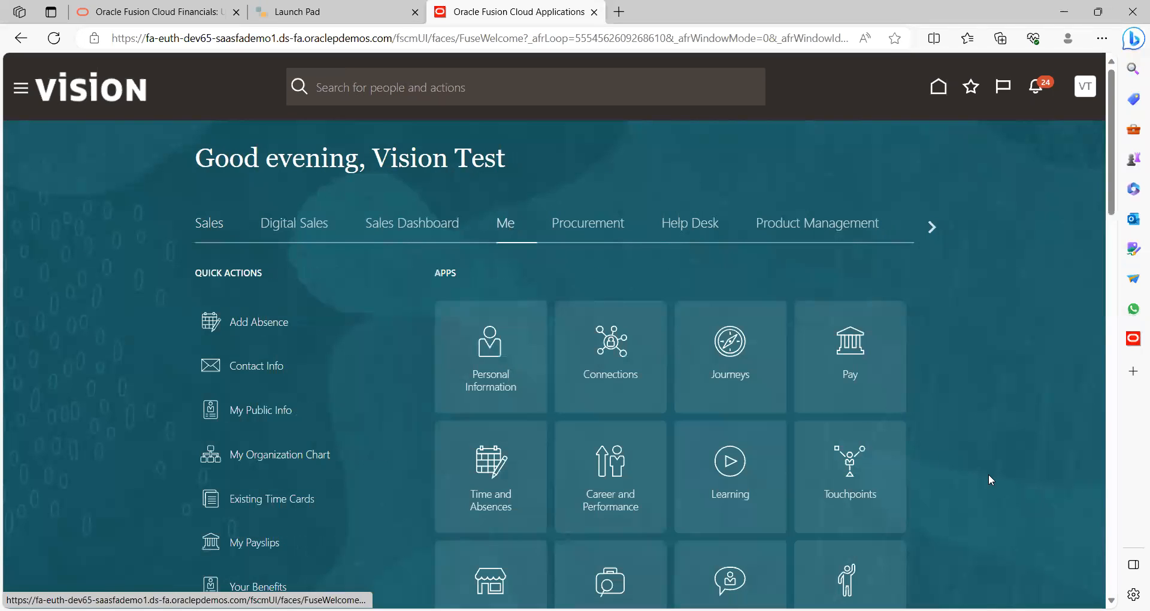
scroll(1027, 502, "down", 4)
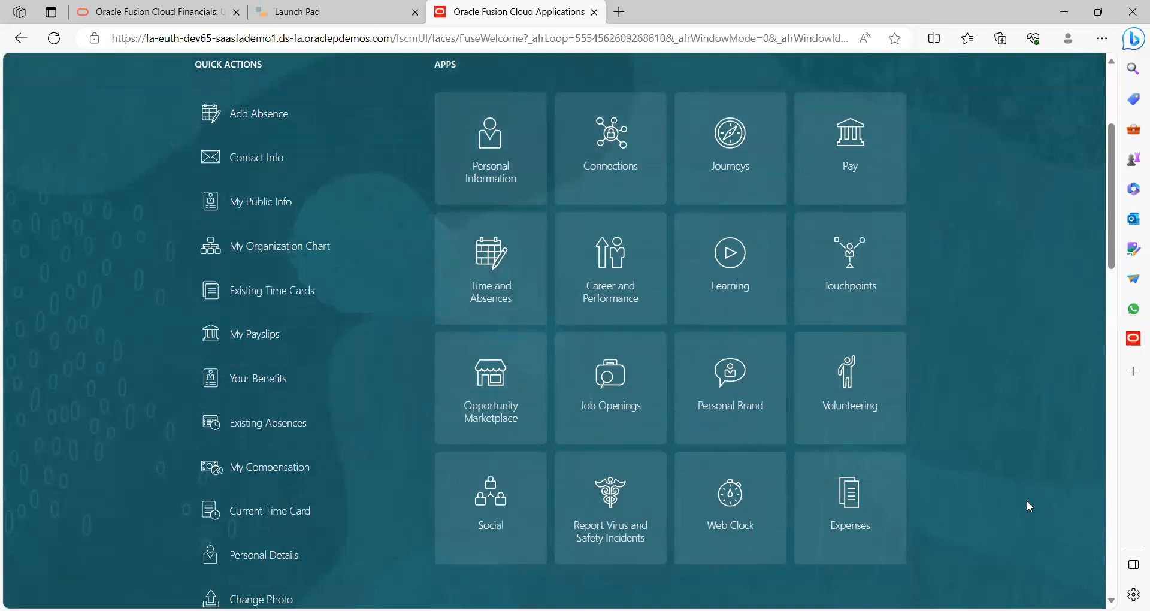
left_click(857, 508)
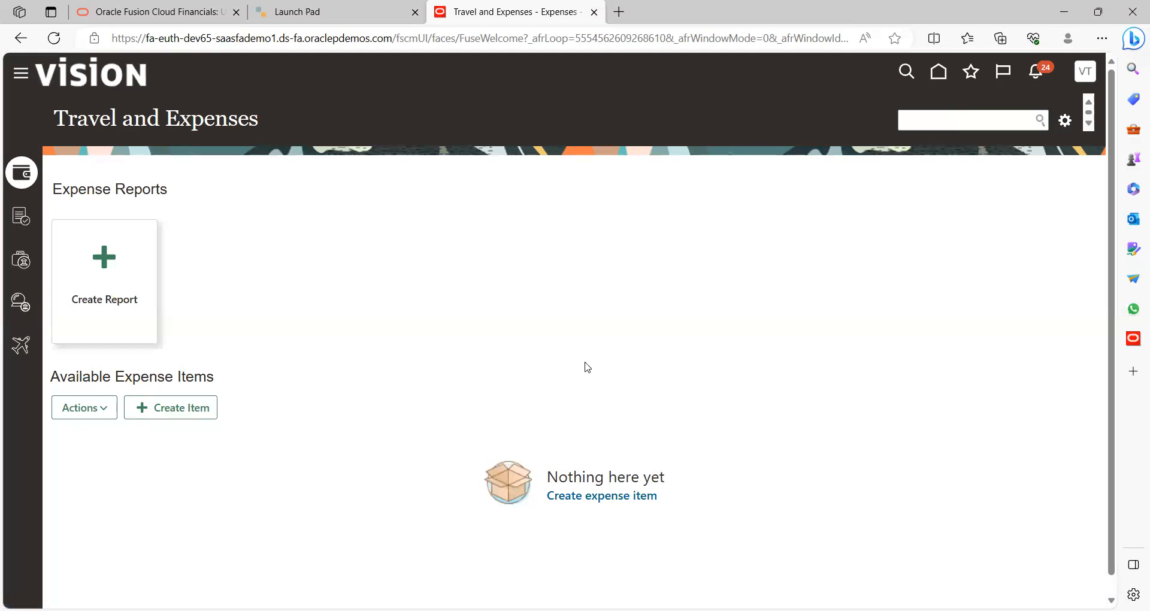
Start a cash advance request for 1,000.00 USD with purpose 'Travel for business work'
left_click(22, 268)
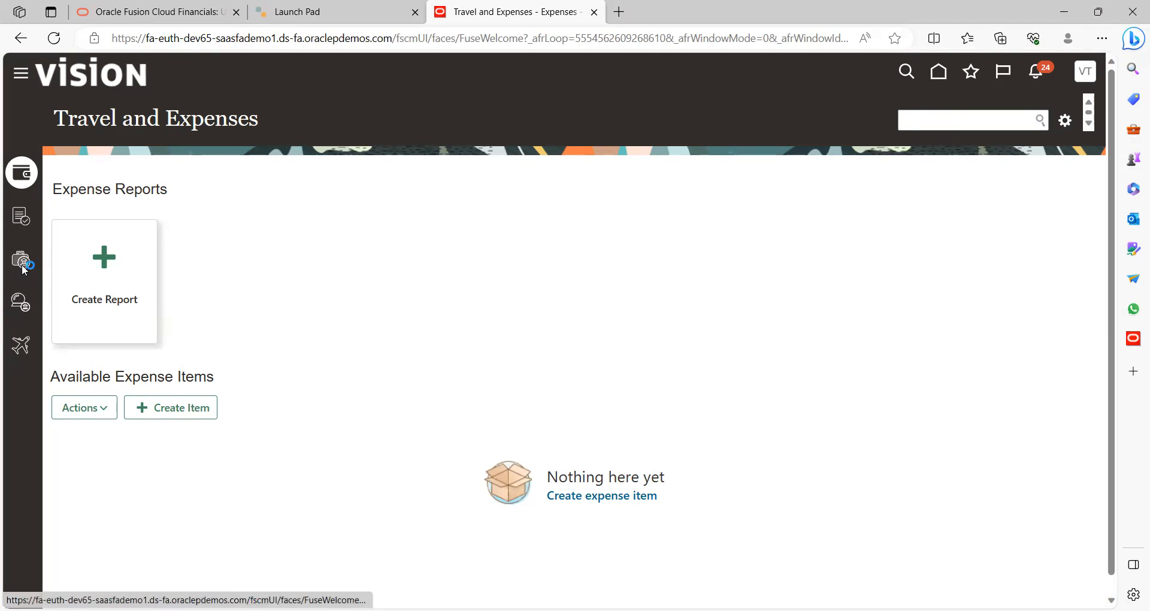
left_click(174, 198)
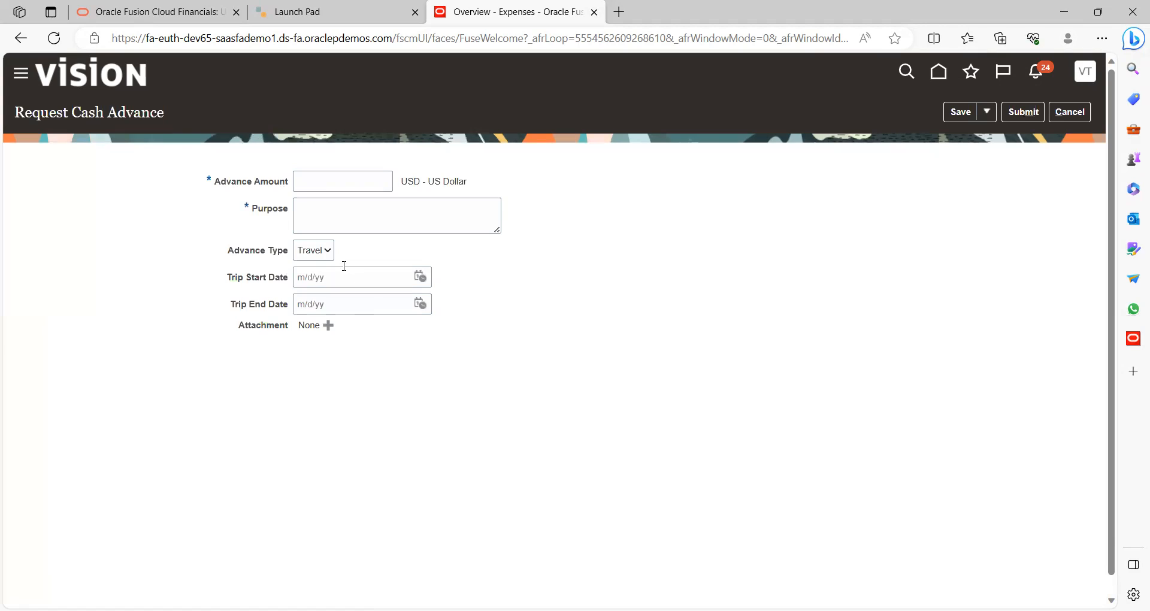
left_click(330, 182)
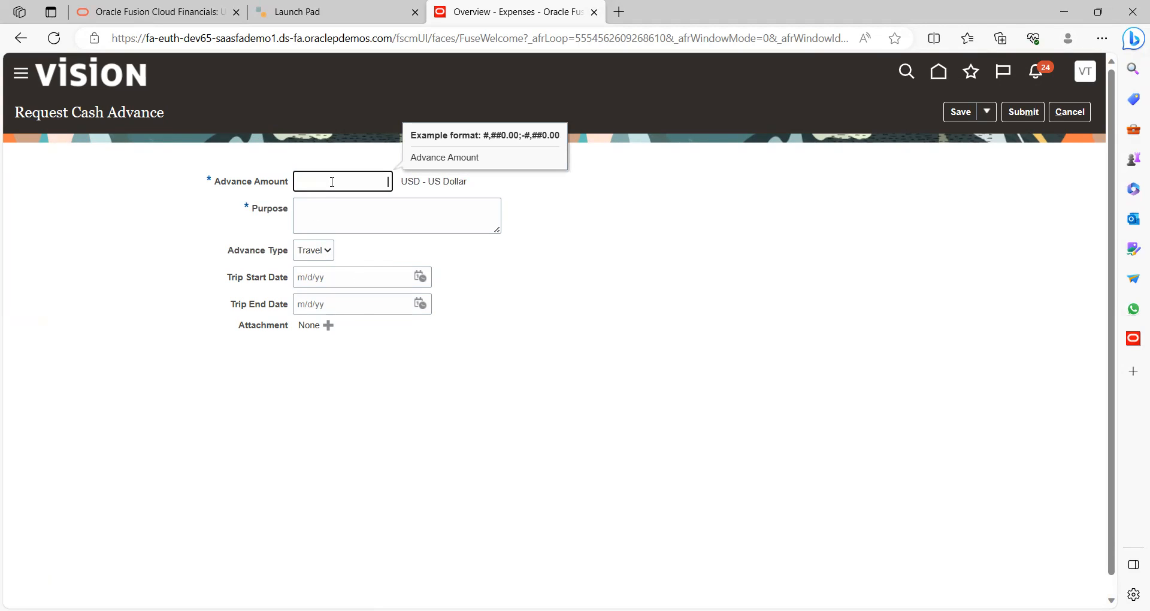
type("1000")
key("Tab")
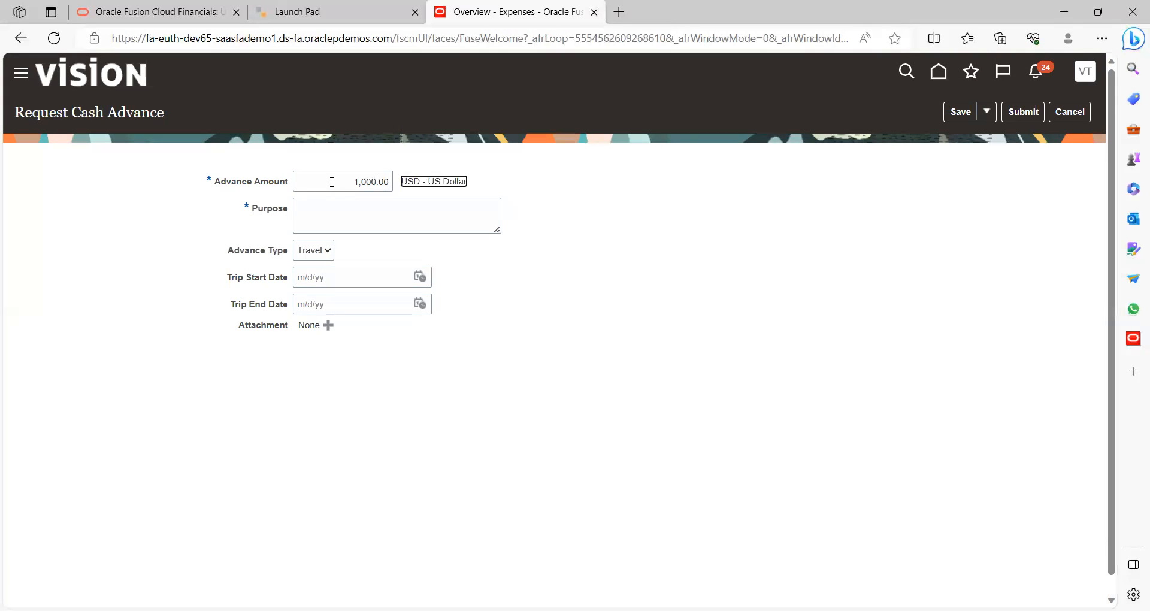
left_click(333, 218)
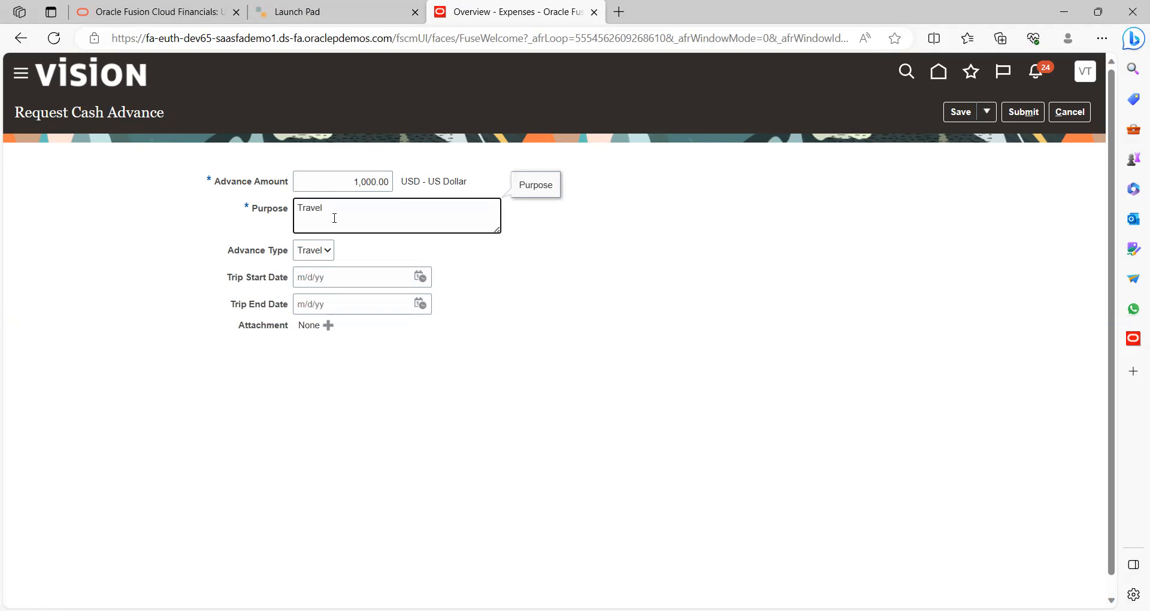
type("Travel for business work")
key("Tab")
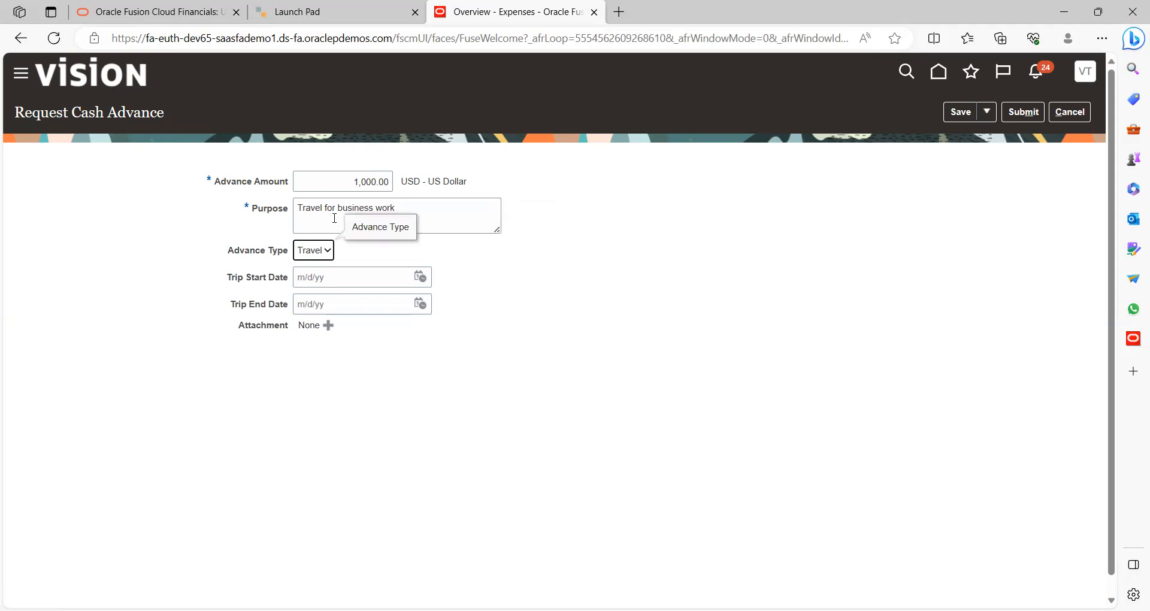
Keep the advance type set to Travel
left_click(310, 252)
left_click(340, 371)
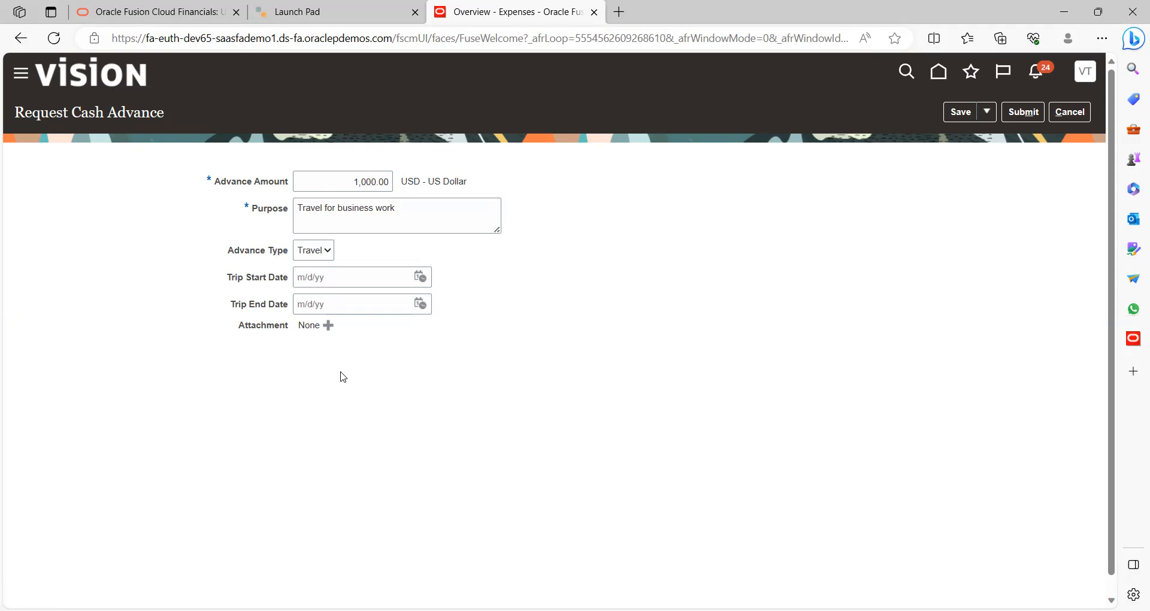
left_click(315, 257)
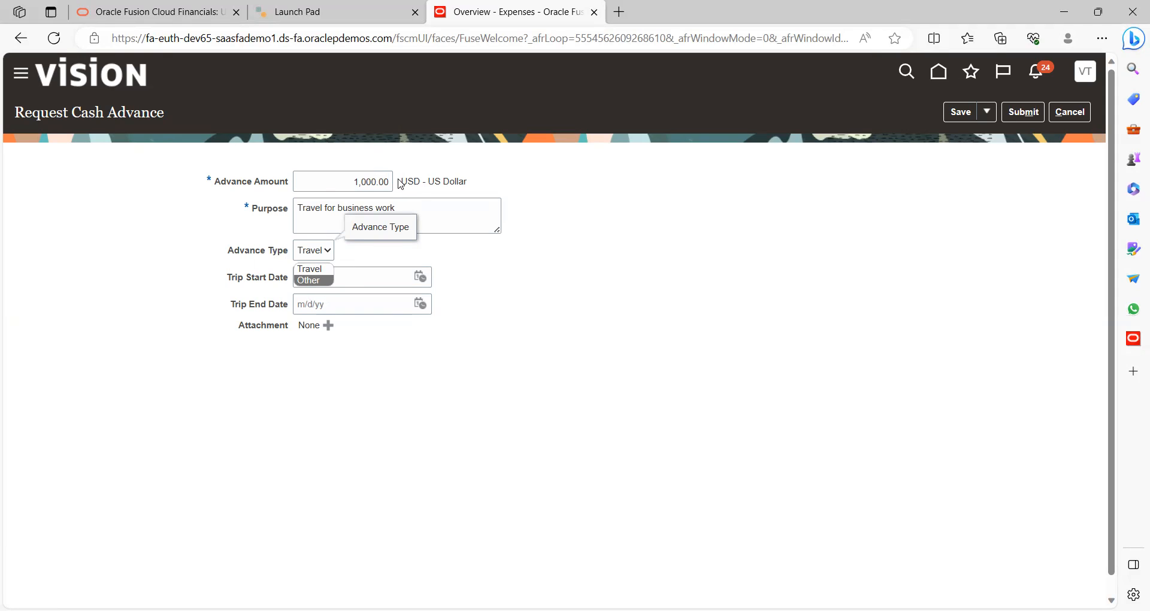
left_click(582, 265)
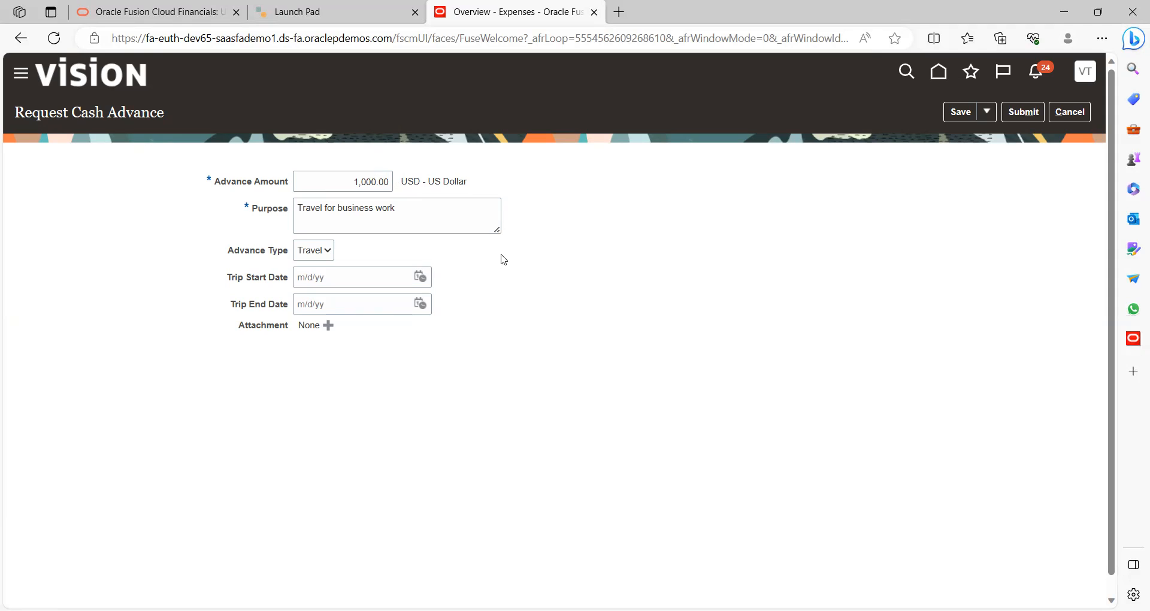
left_click(327, 258)
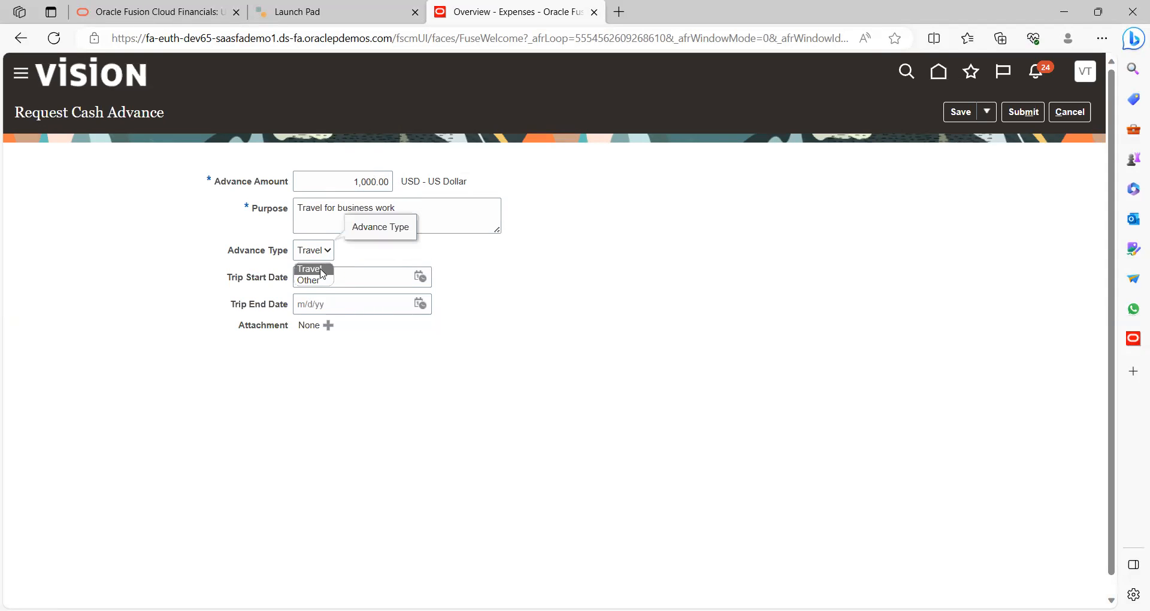
left_click(527, 289)
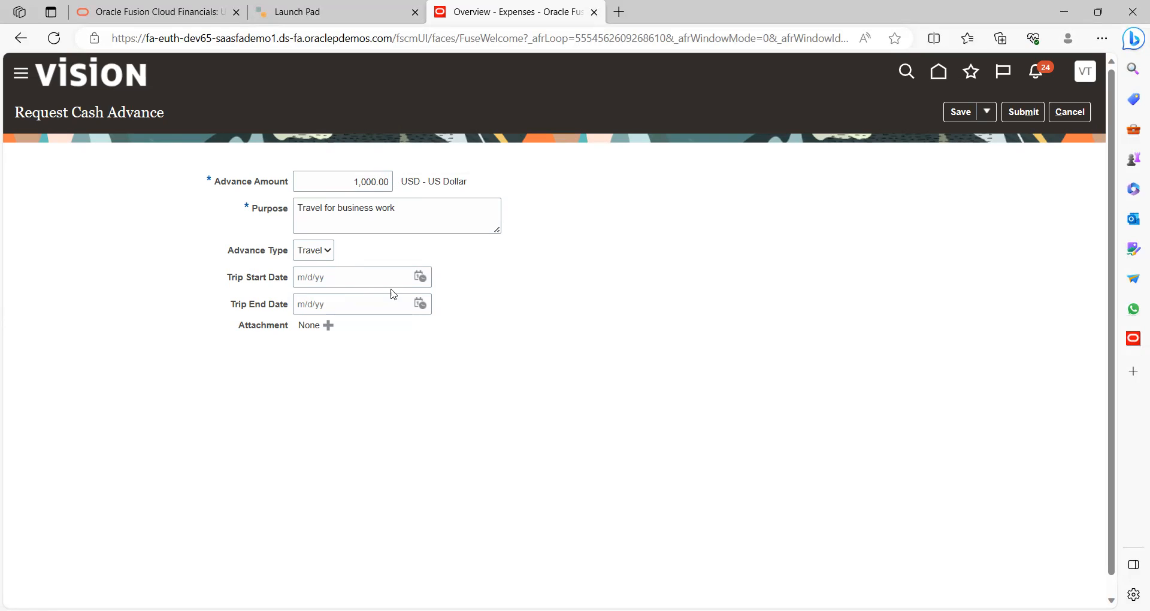
Set the trip dates from 10/2/23 to 10/4/23
left_click(425, 281)
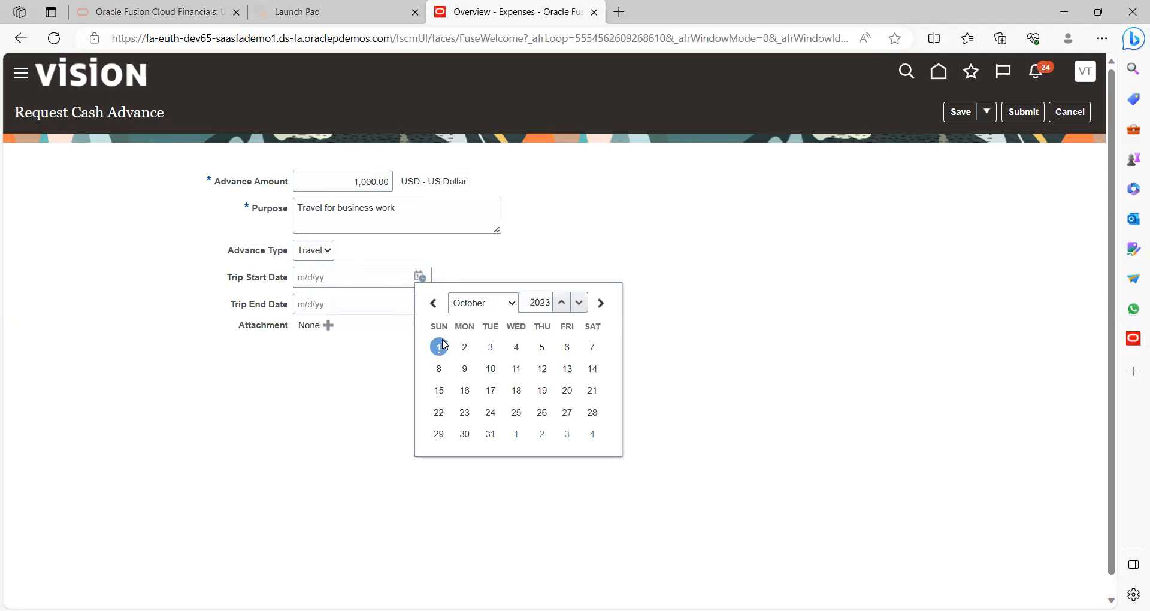
left_click(439, 346)
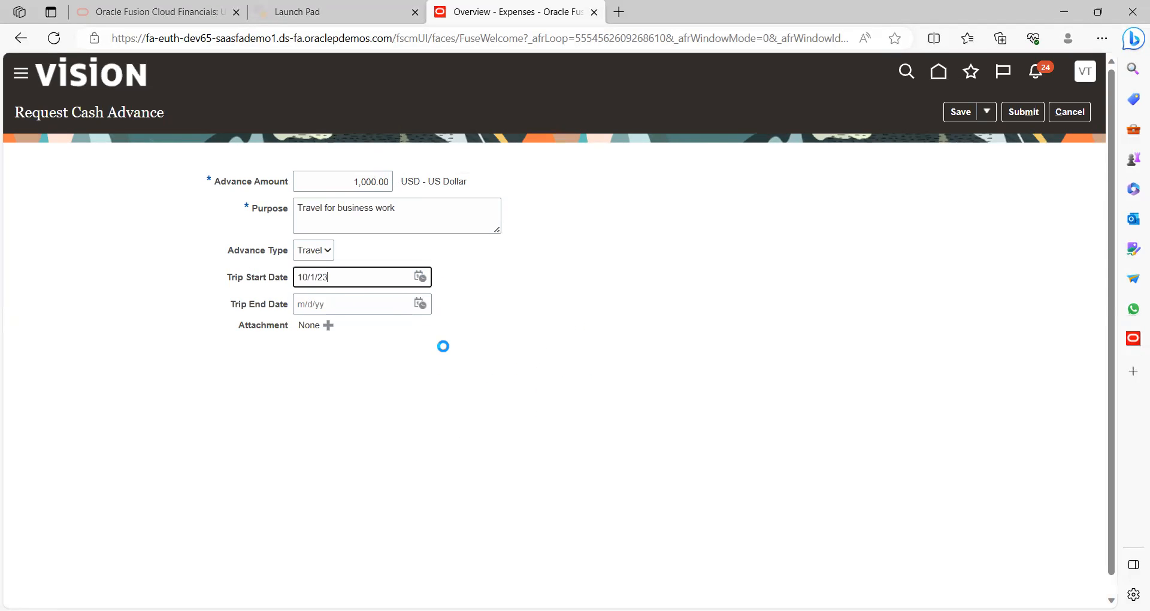
left_click(421, 277)
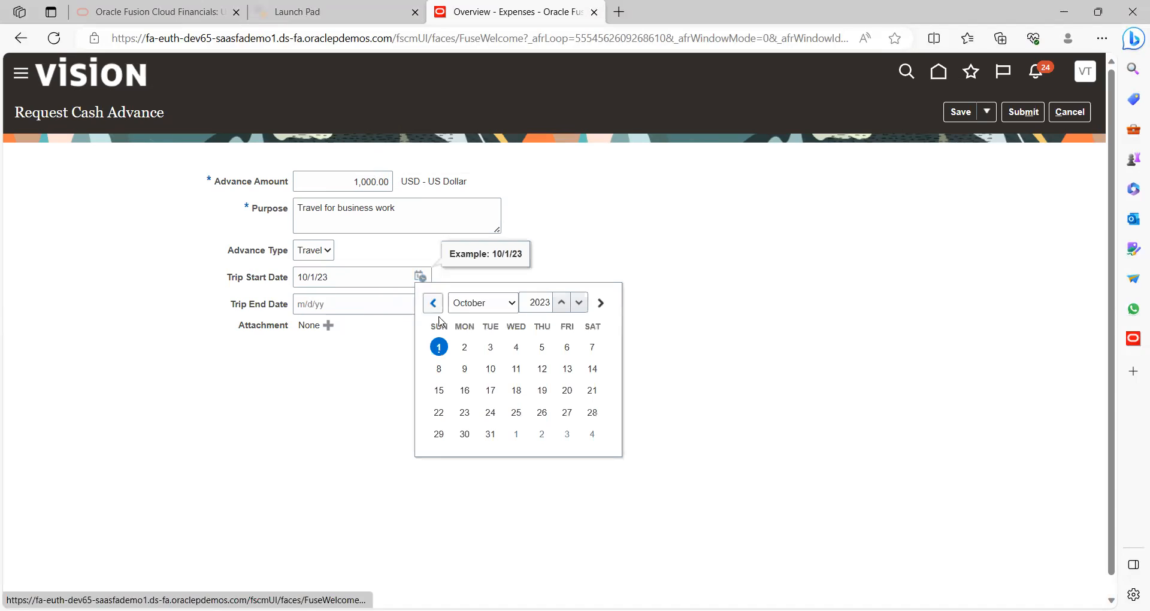
left_click(464, 347)
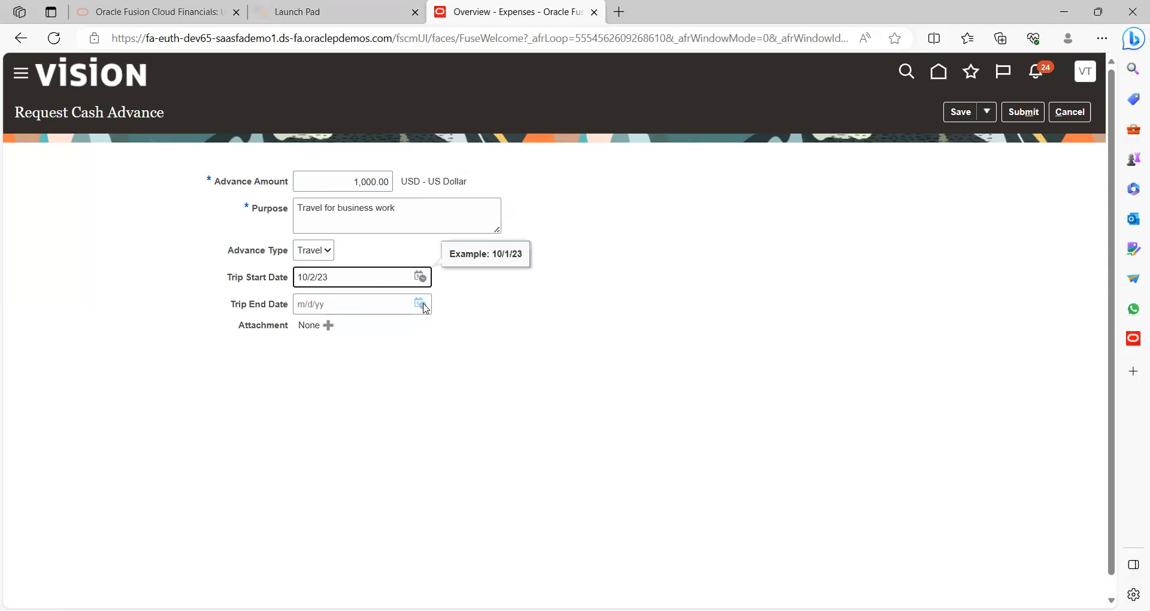
left_click(421, 304)
left_click(517, 373)
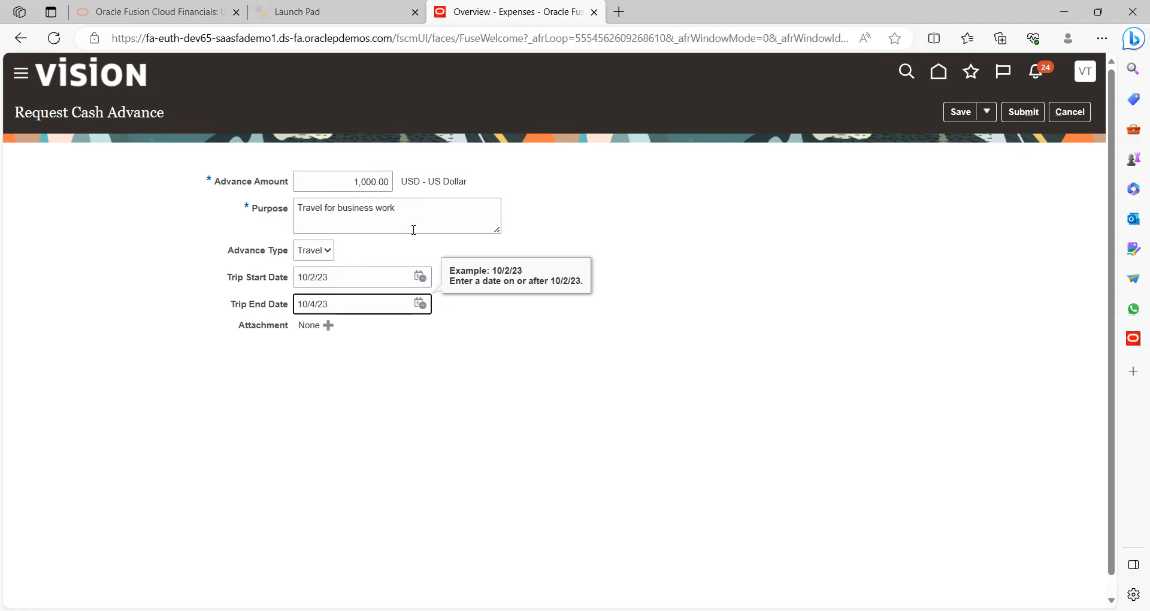
Skip adding an attachment and submit the 1,000.00 USD travel cash advance request
left_click(329, 329)
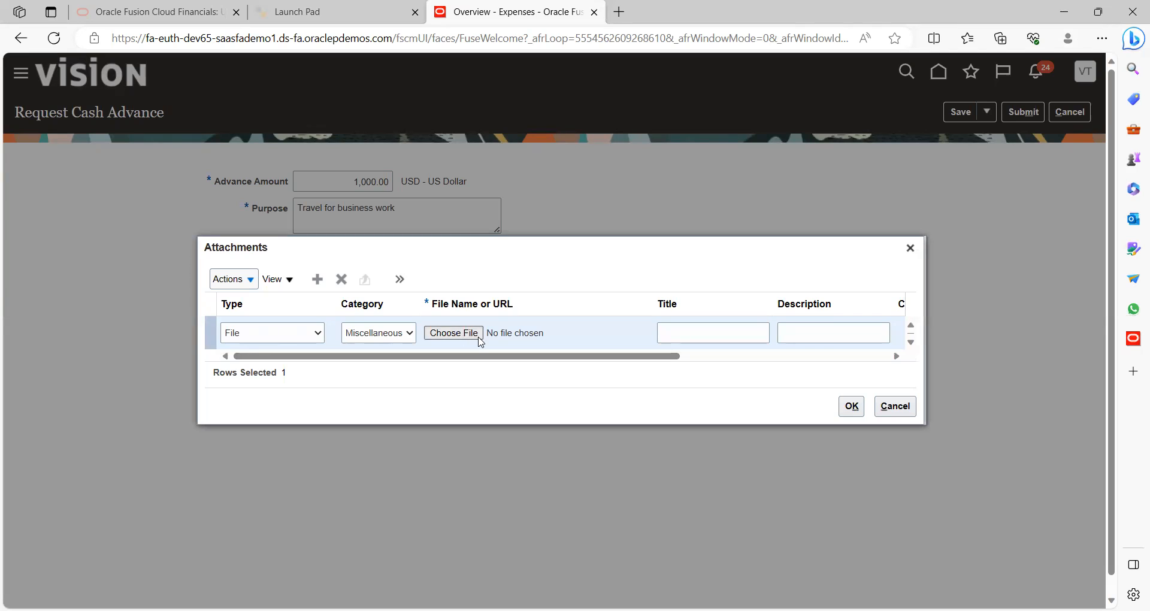
left_click(711, 357)
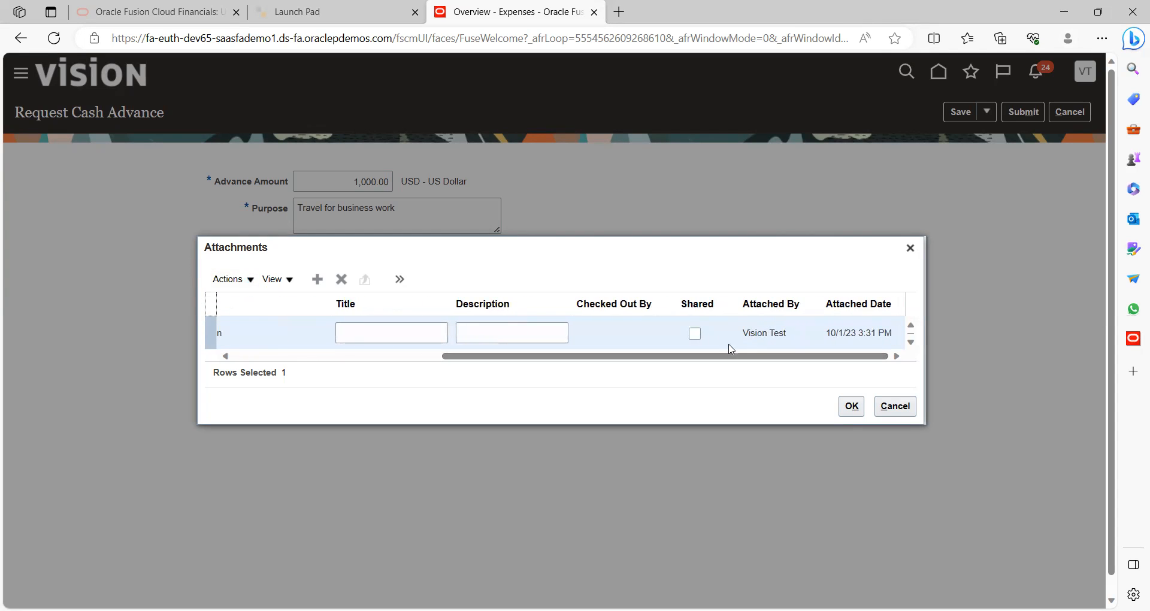
left_click(261, 358)
left_click(252, 357)
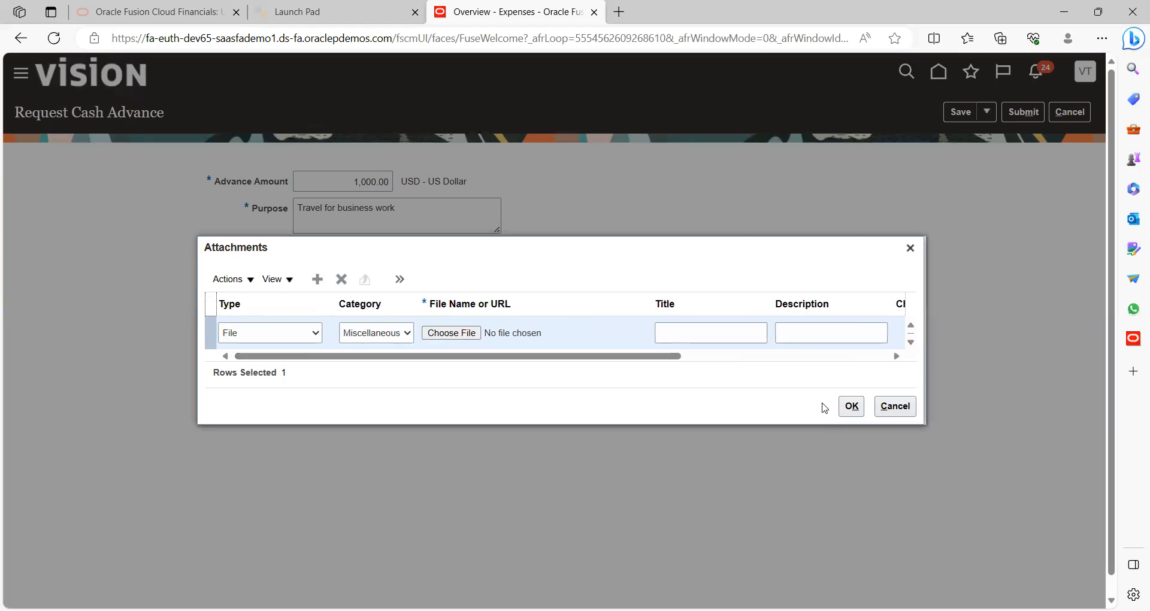
left_click(908, 408)
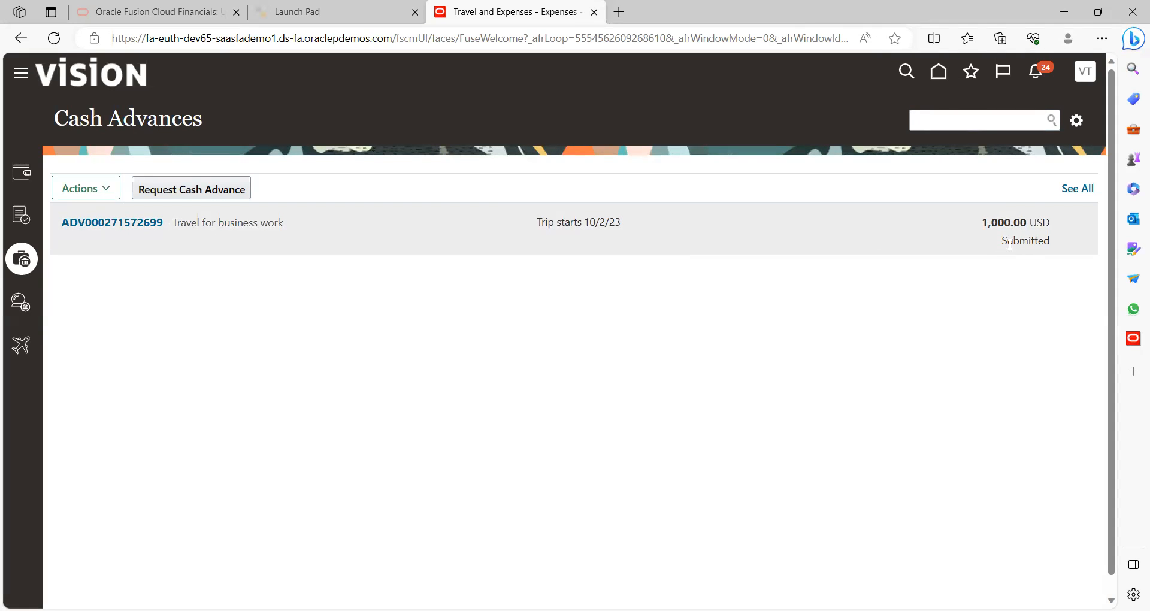
Check the advance's Actions menu without choosing anything, then open See All cash advances
left_click(105, 190)
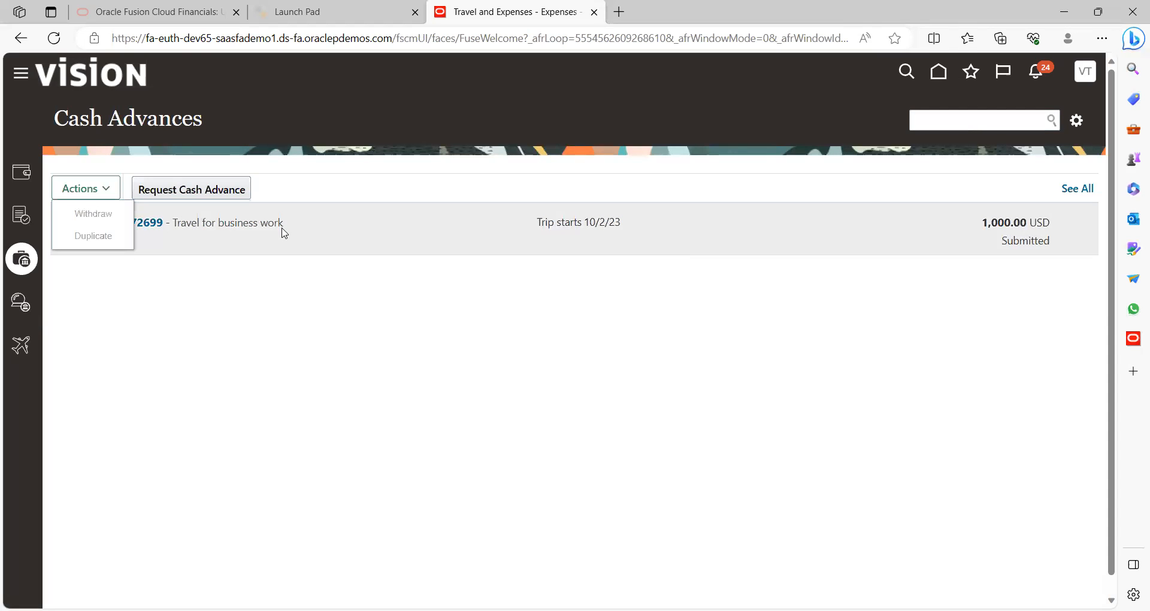
left_click(322, 227)
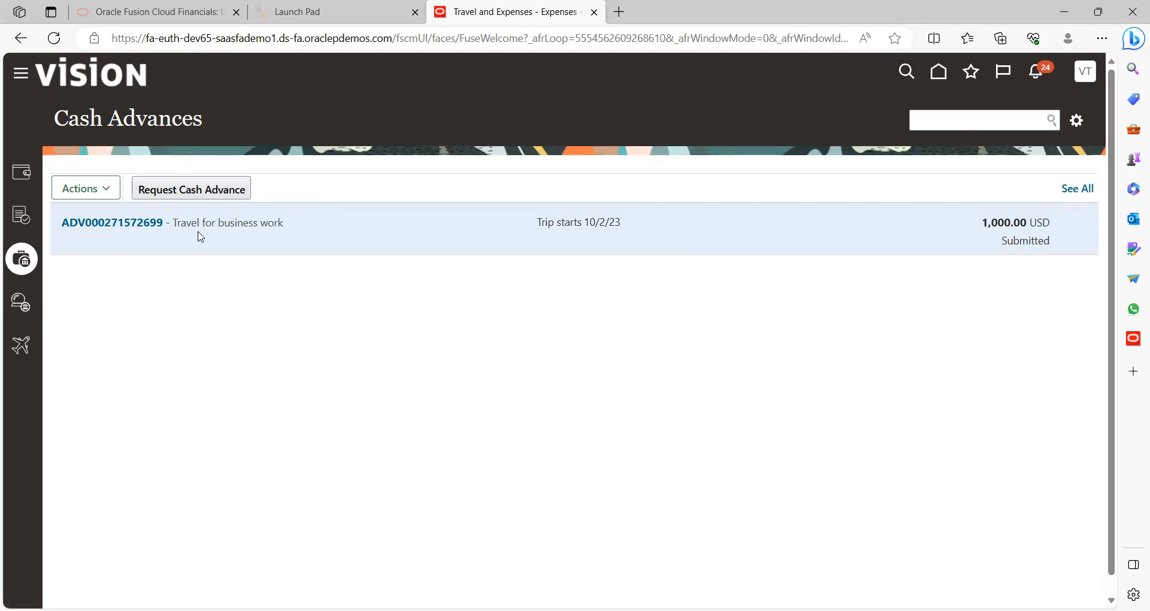
left_click(102, 192)
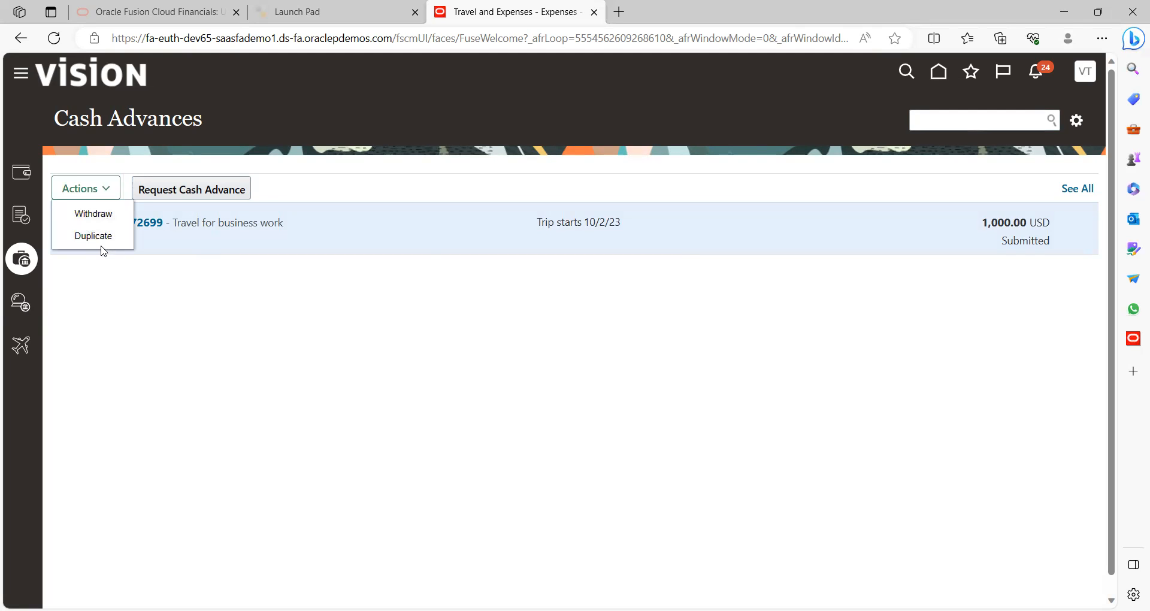
left_click(104, 239)
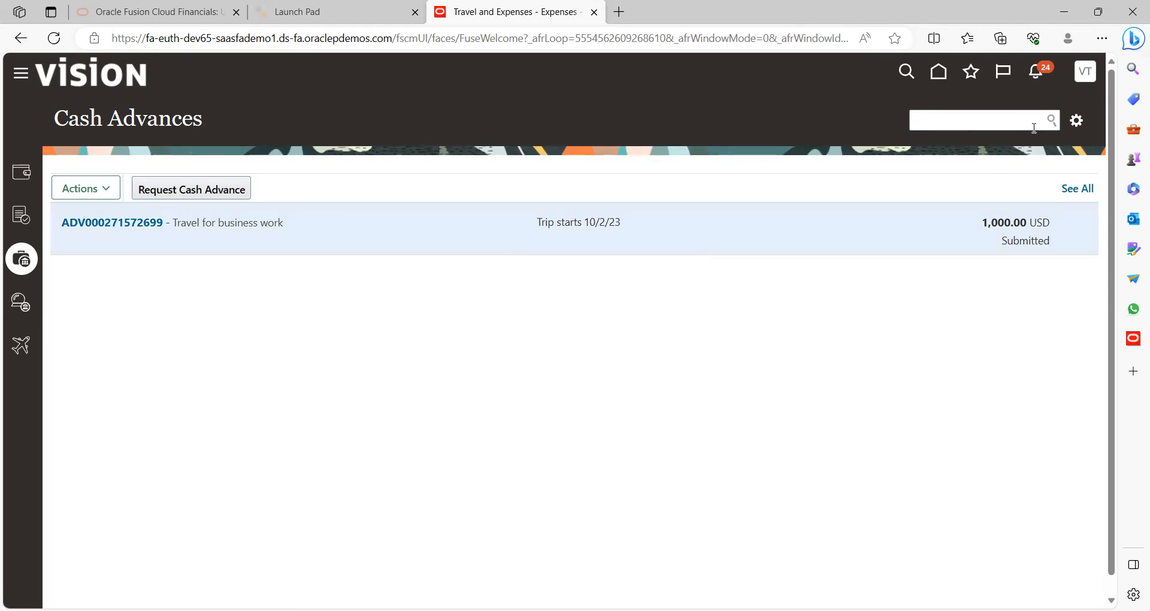
left_click(1077, 188)
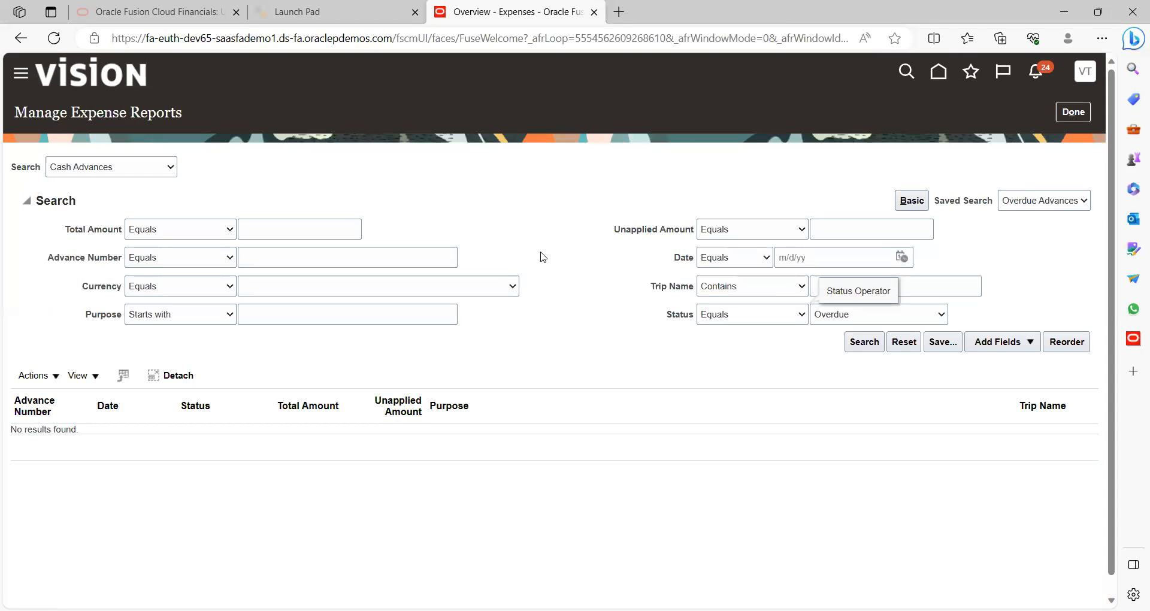
Search cash advances with the Overdue status filter cleared to find the submitted advance
left_click(871, 344)
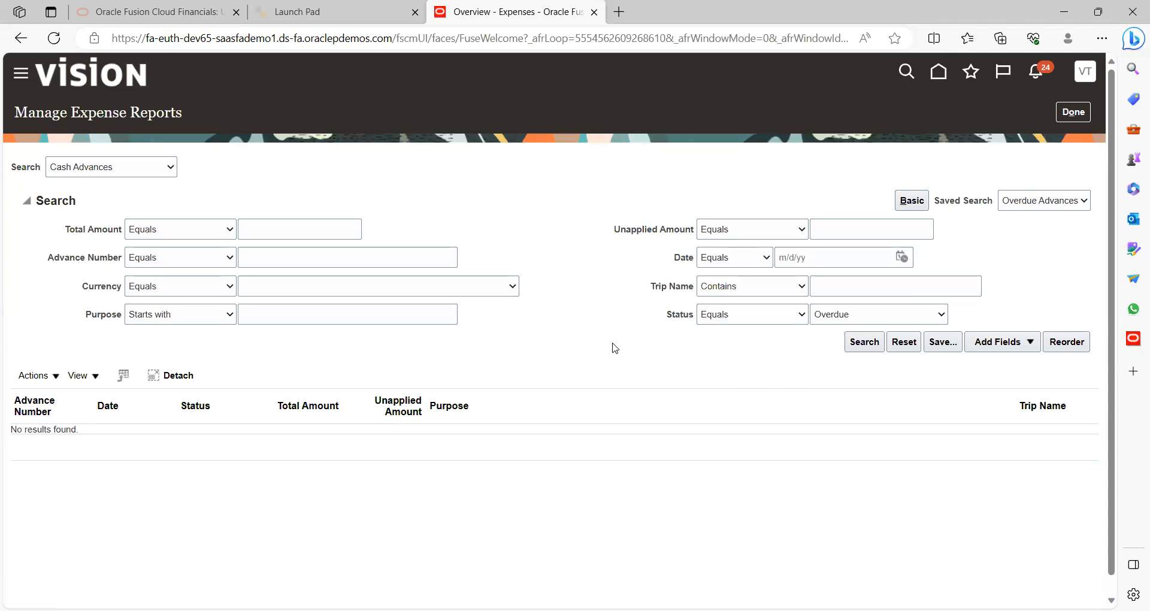
left_click(866, 353)
left_click(865, 313)
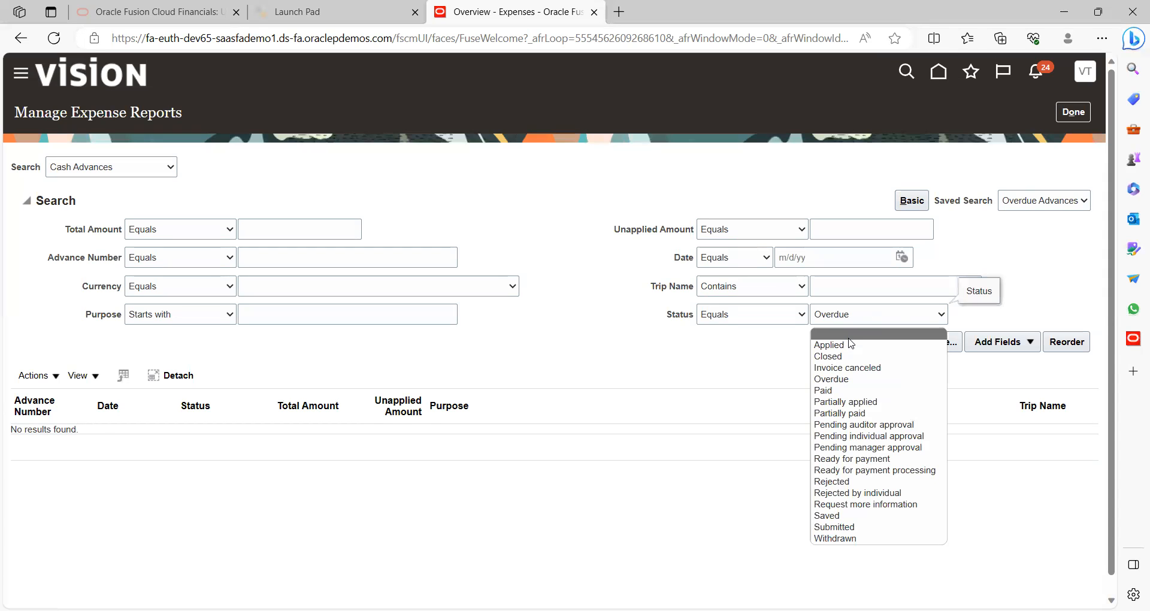
left_click(849, 336)
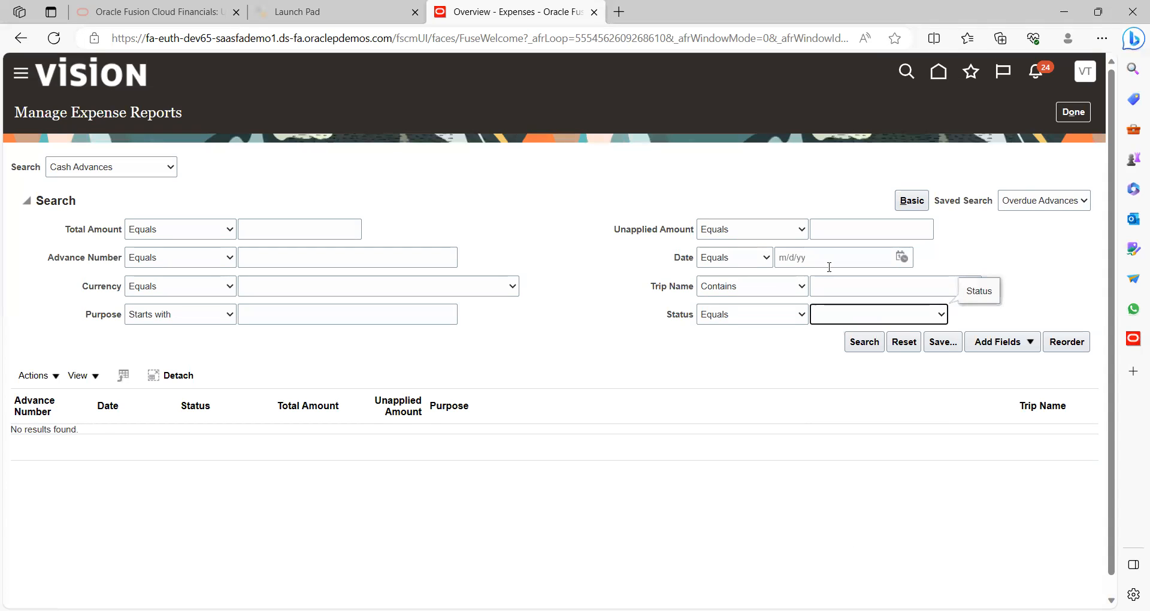
left_click(862, 344)
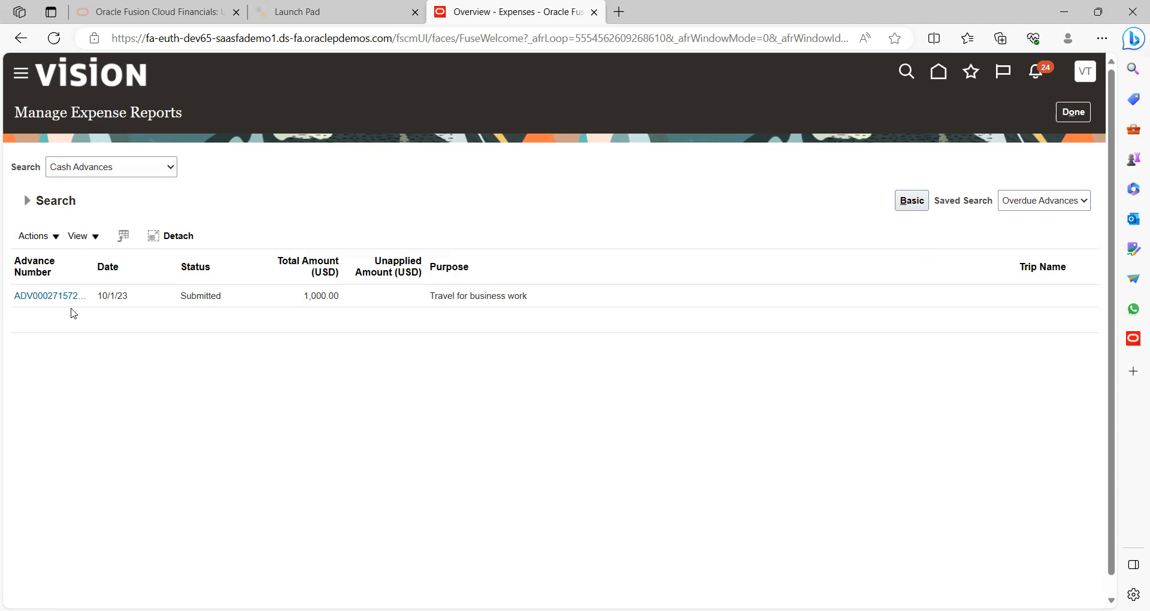
View the found advance's details, close them, and return to Cash Advances
left_click(35, 304)
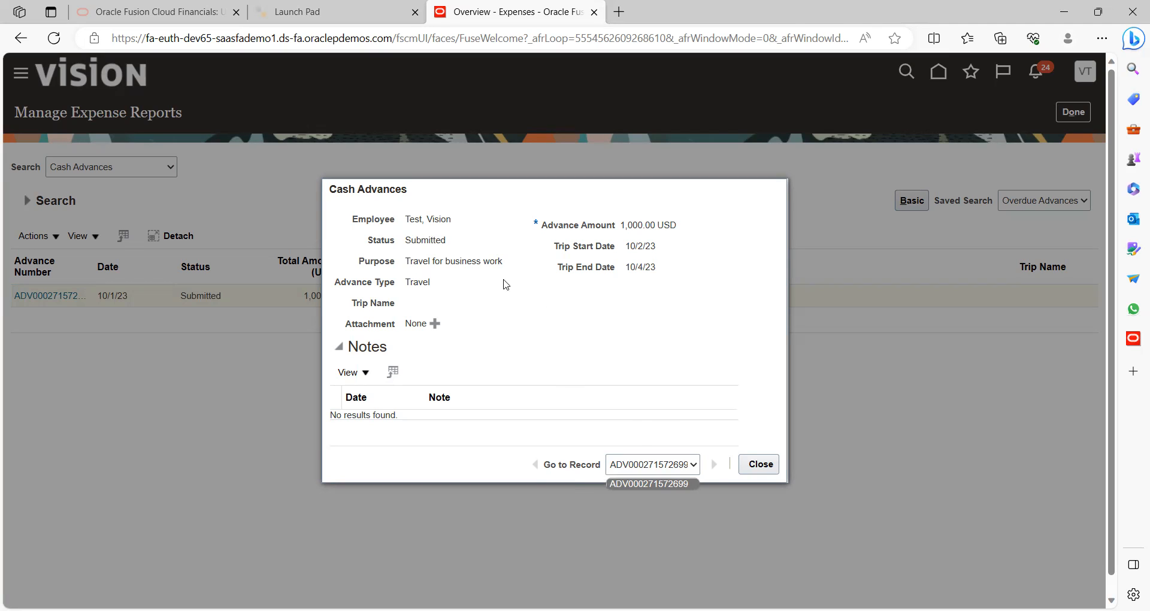
left_click(755, 465)
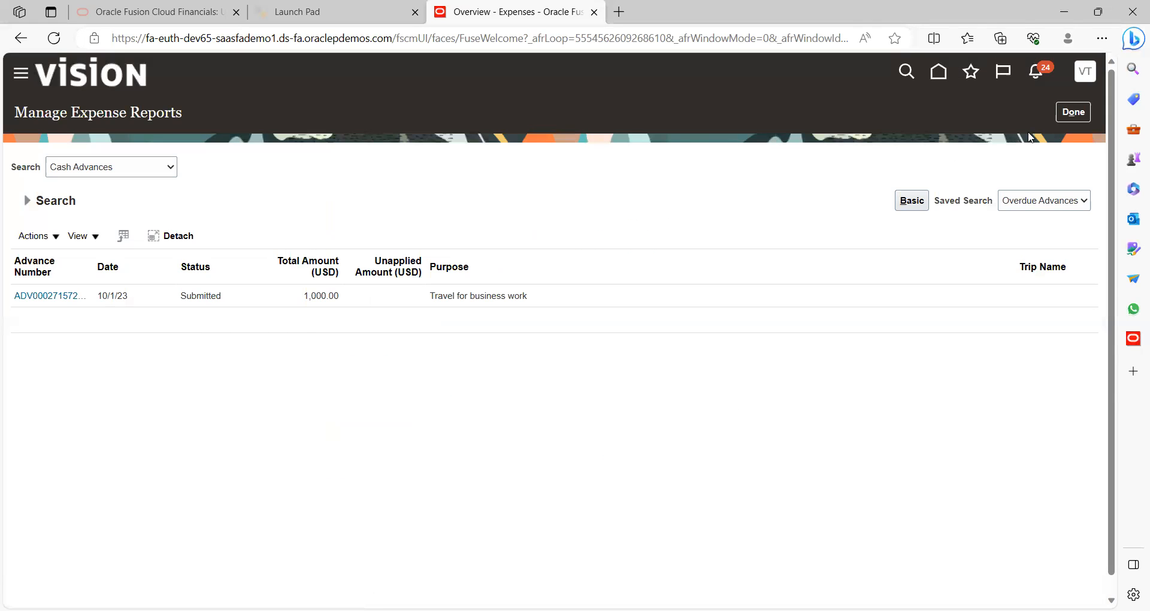
left_click(1073, 112)
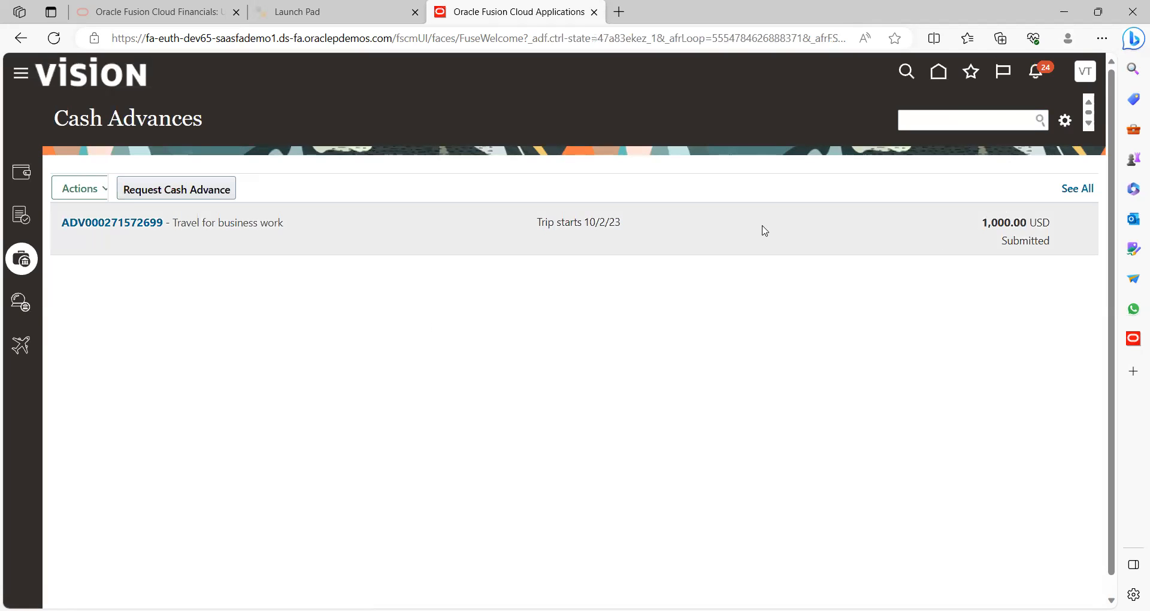
left_click(139, 231)
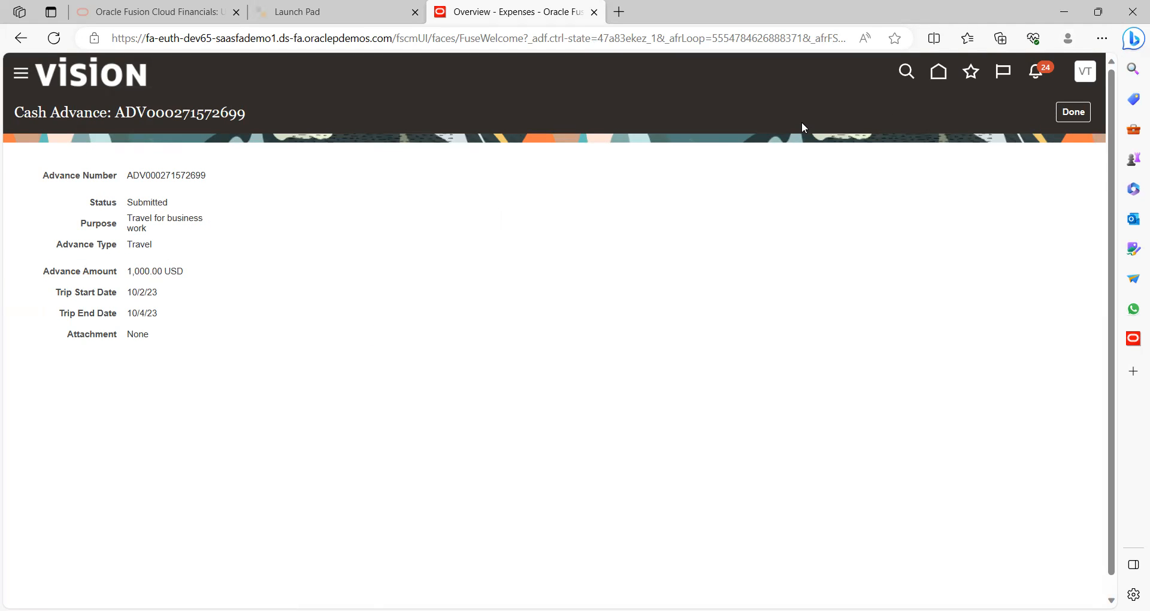
left_click(1061, 115)
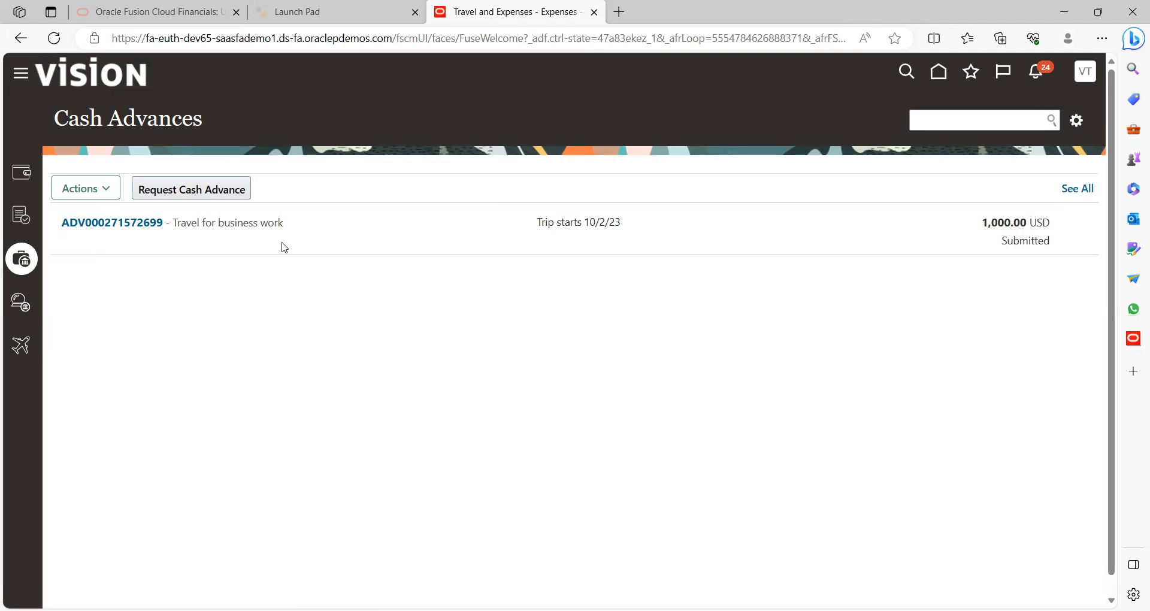
left_click(129, 227)
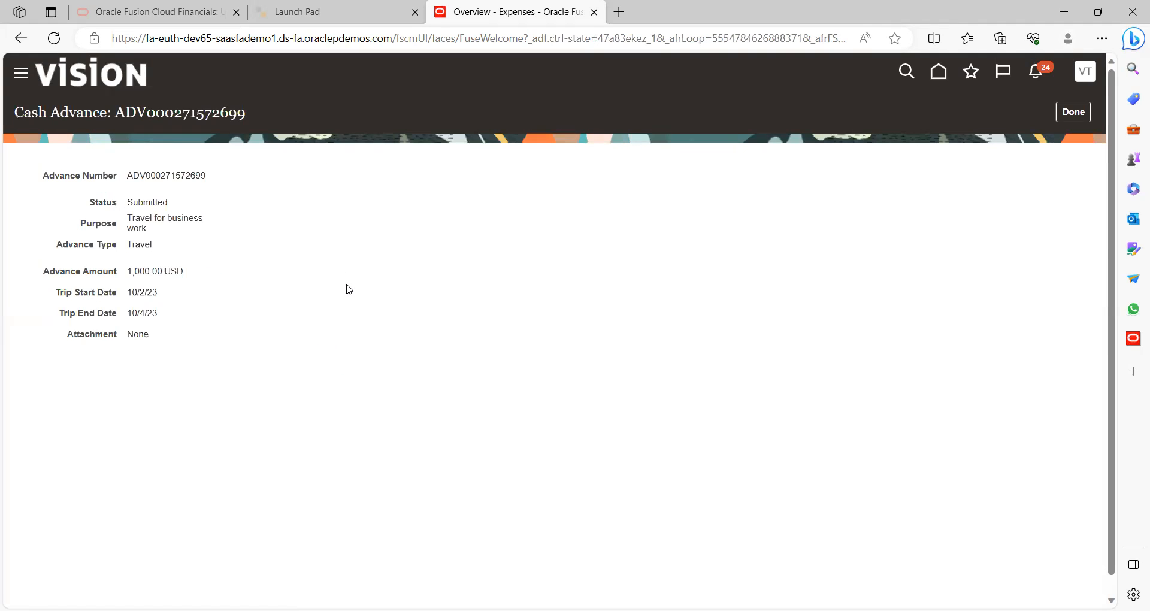
left_click(1080, 112)
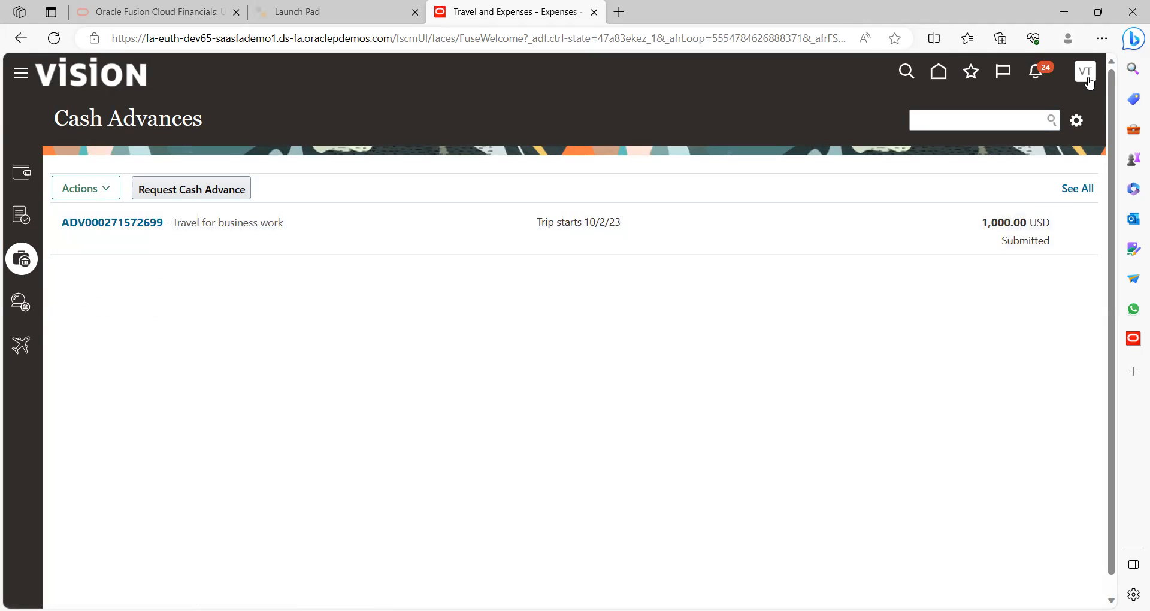
Sign out of the current user and confirm the sign-off
left_click(1087, 73)
left_click(1061, 108)
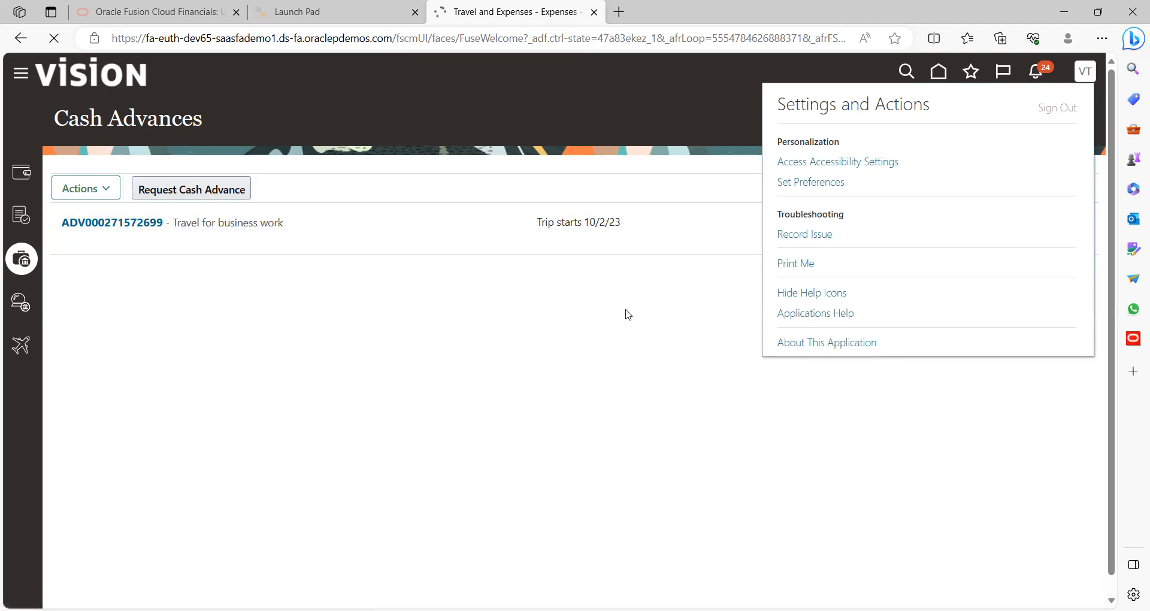
left_click(552, 359)
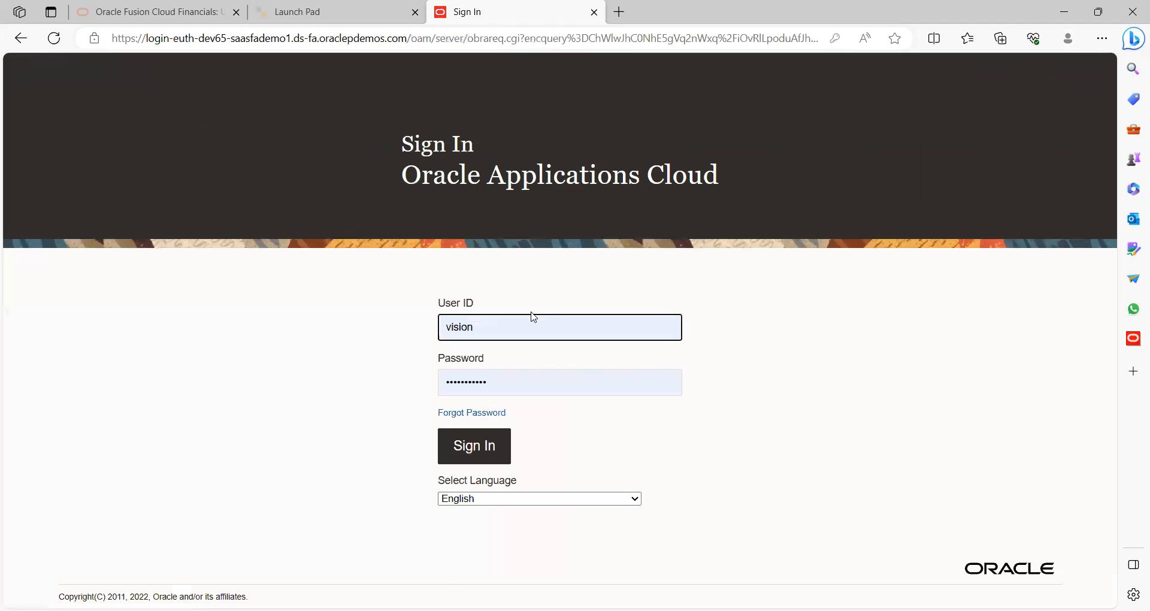
Sign in as another user using the saved credentials
left_click(536, 316)
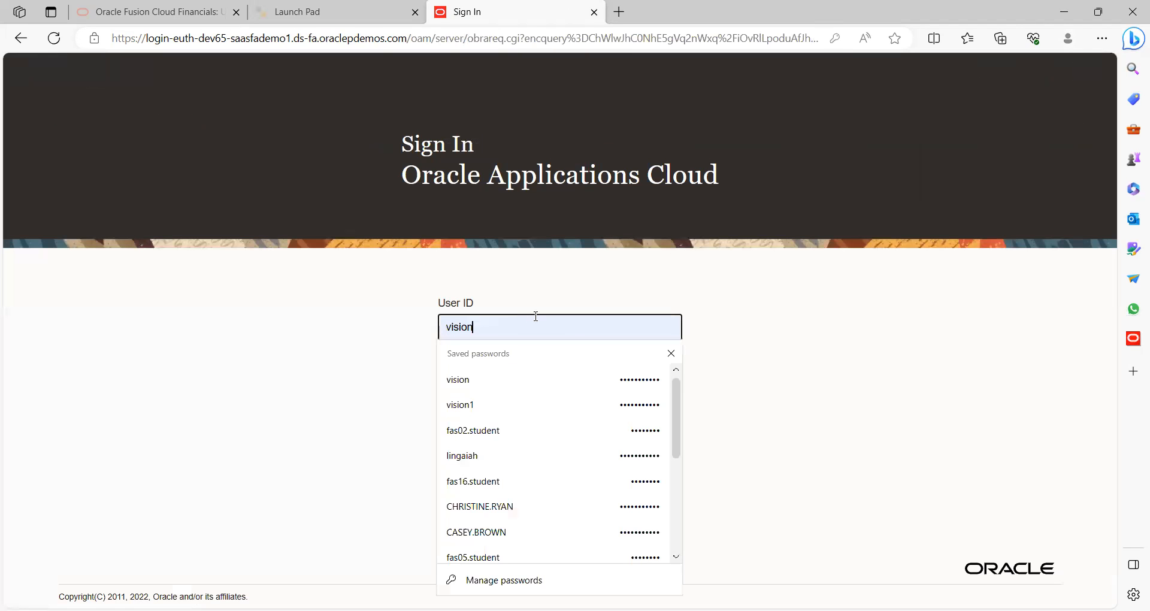
left_click(480, 430)
left_click(473, 447)
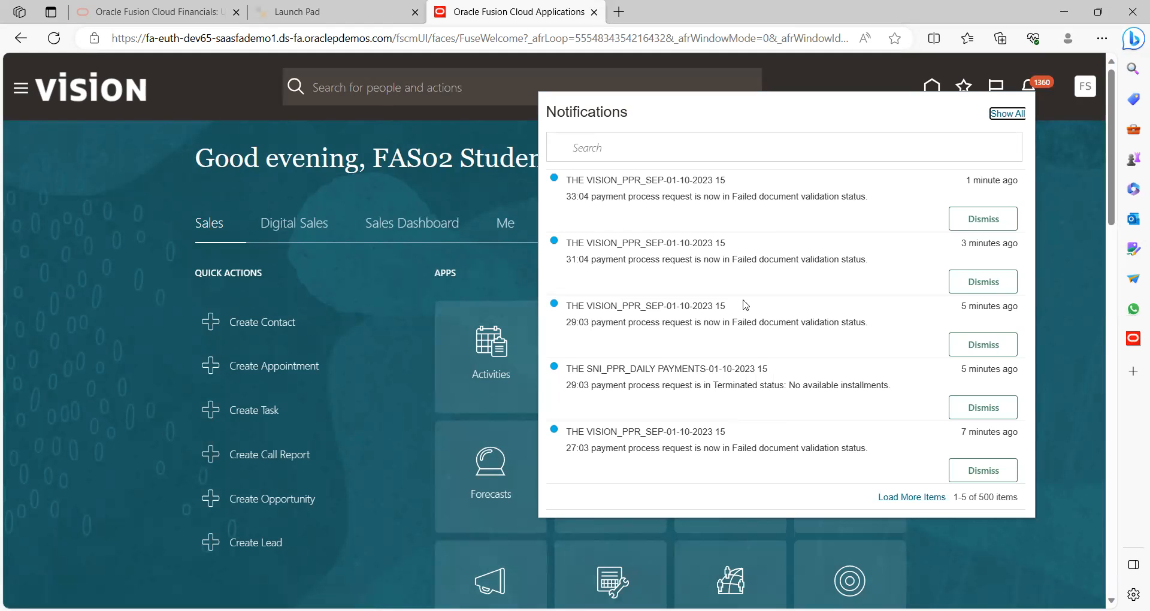
Close the Notifications panel and reload the home page
left_click_drag(752, 288, 535, 228)
left_click(480, 195)
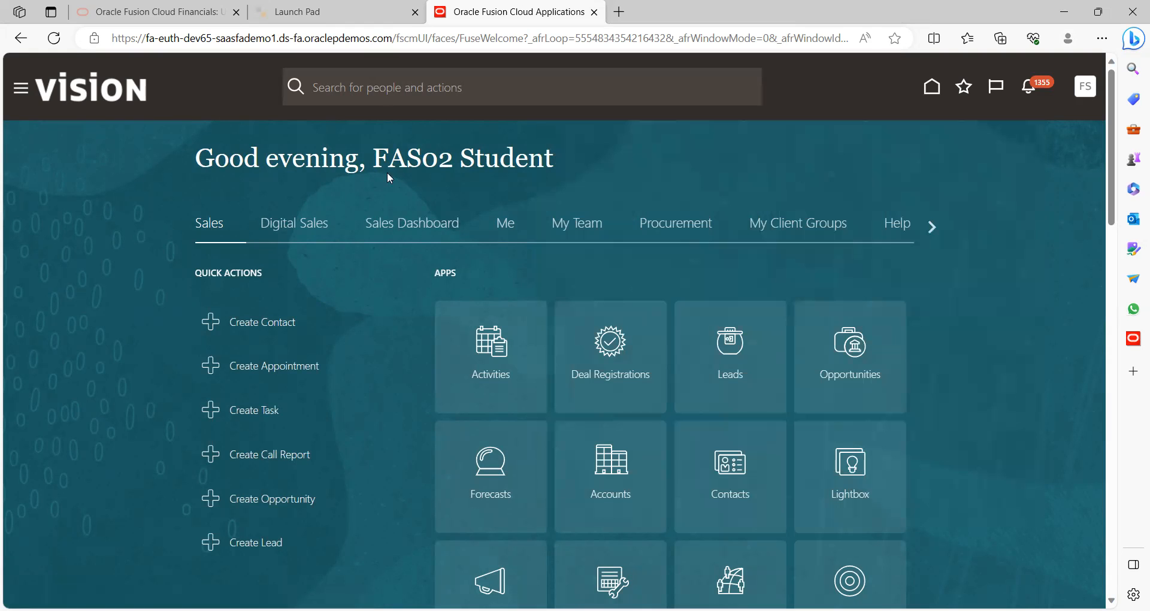
left_click(54, 39)
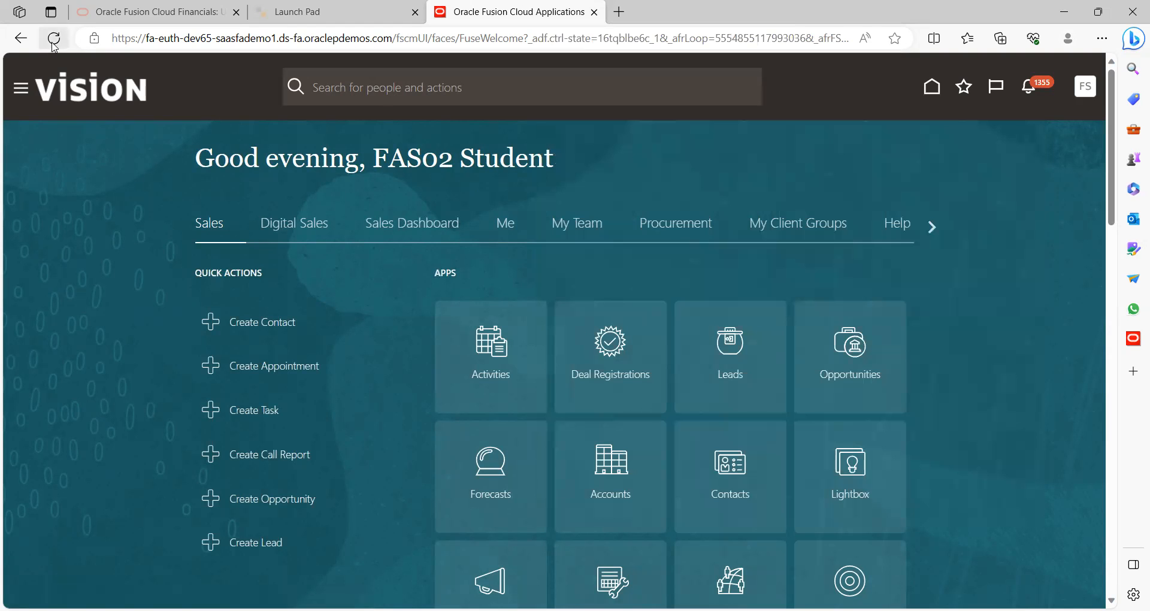
left_click(54, 39)
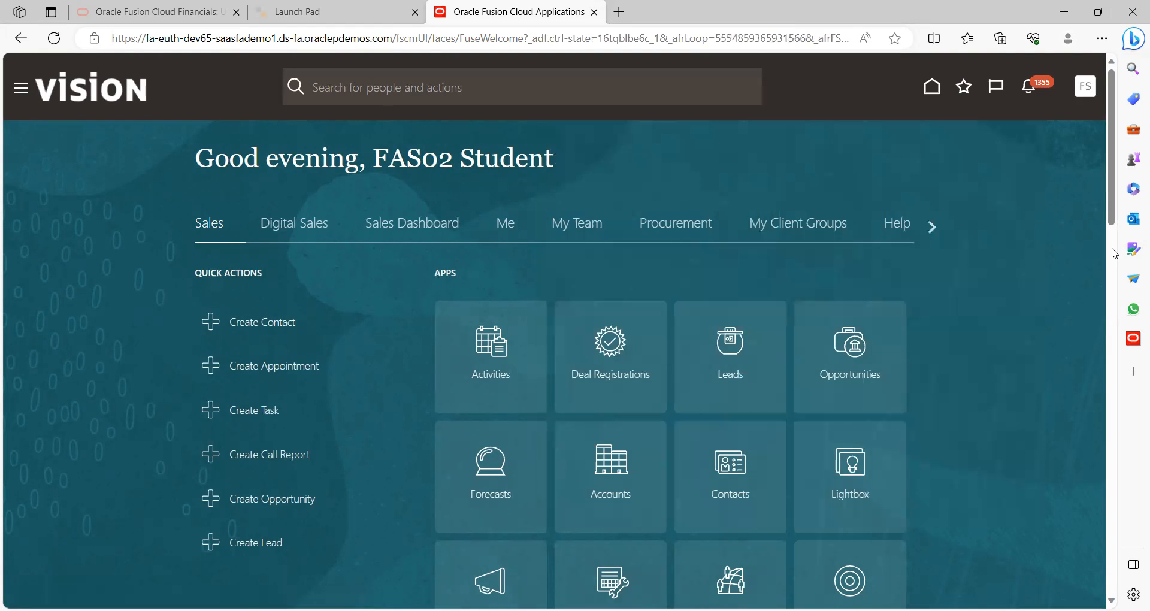
left_click(1112, 248)
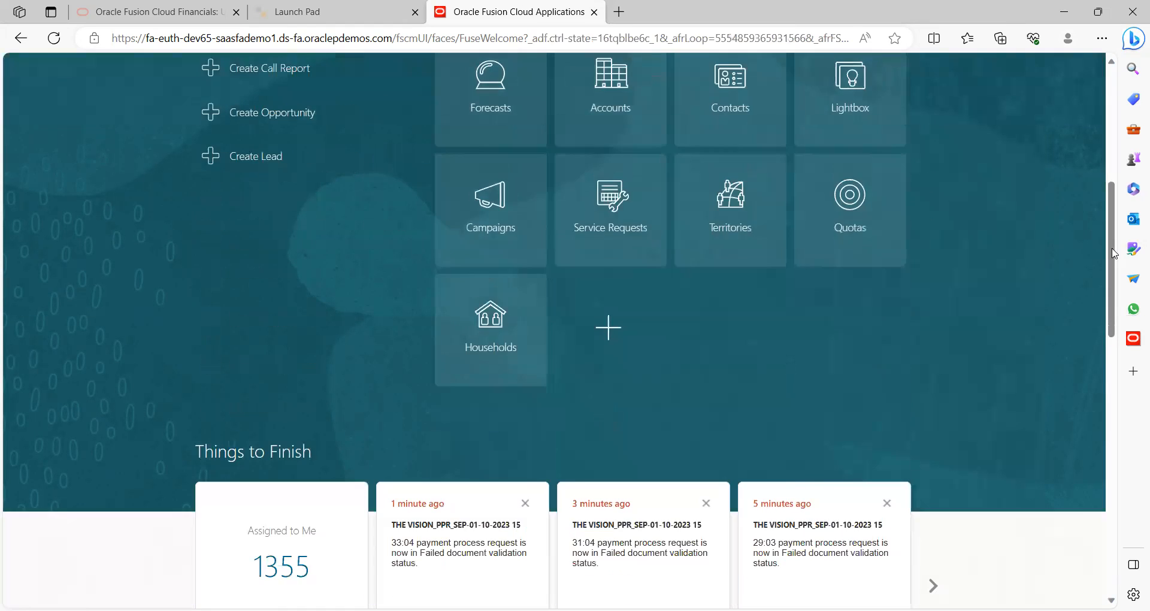
left_click(1108, 134)
scroll(772, 193, "up", 1)
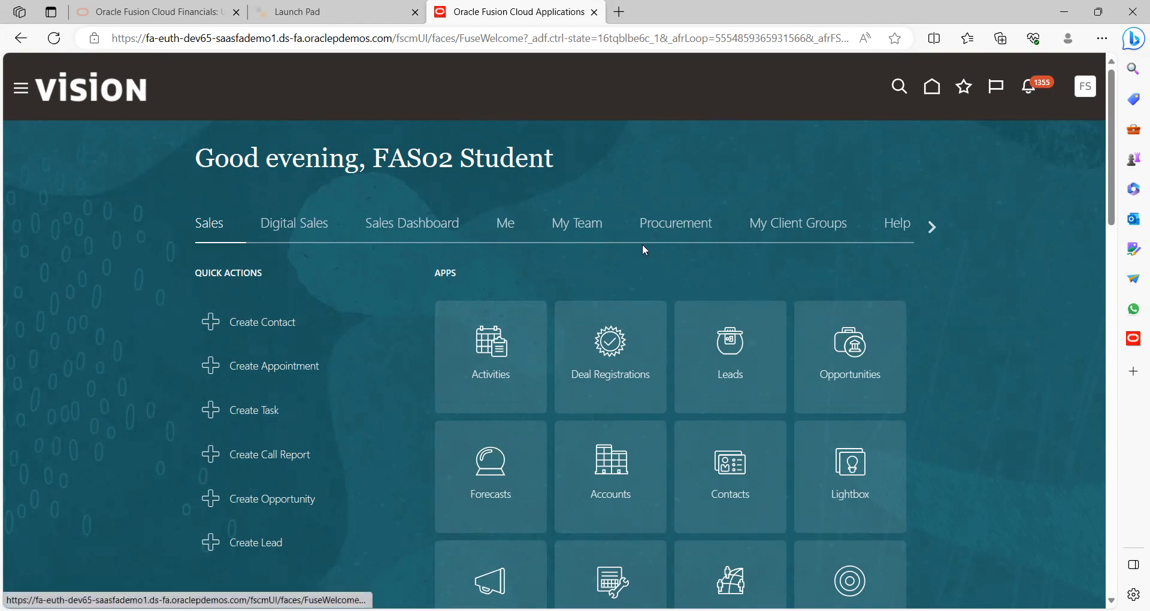
Open the Expenses tile from the Me apps
left_click(508, 225)
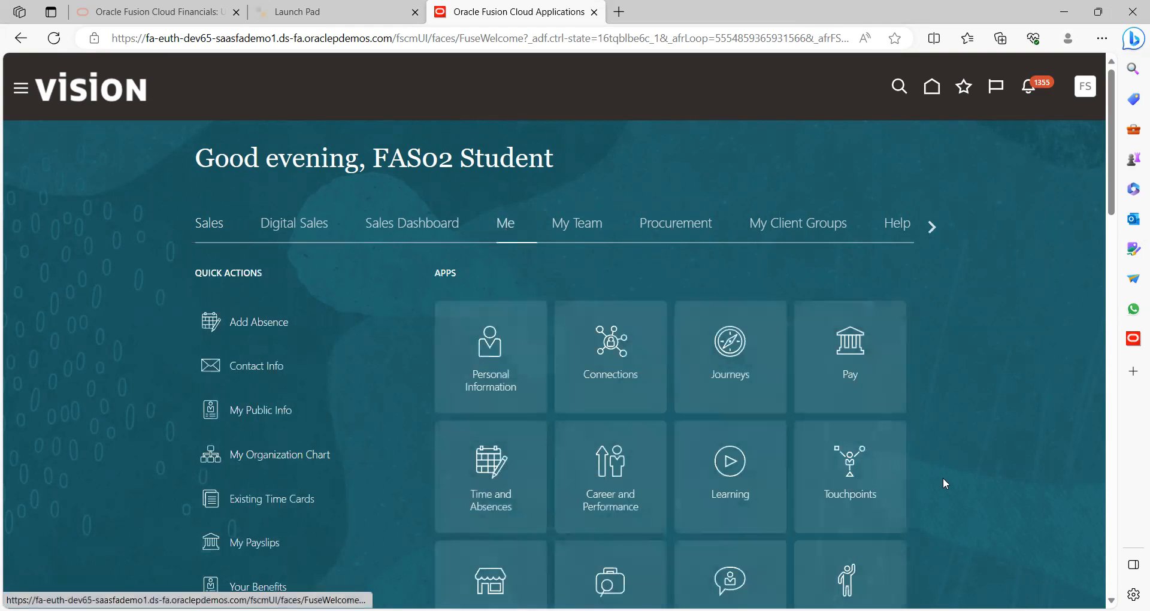
left_click(1112, 505)
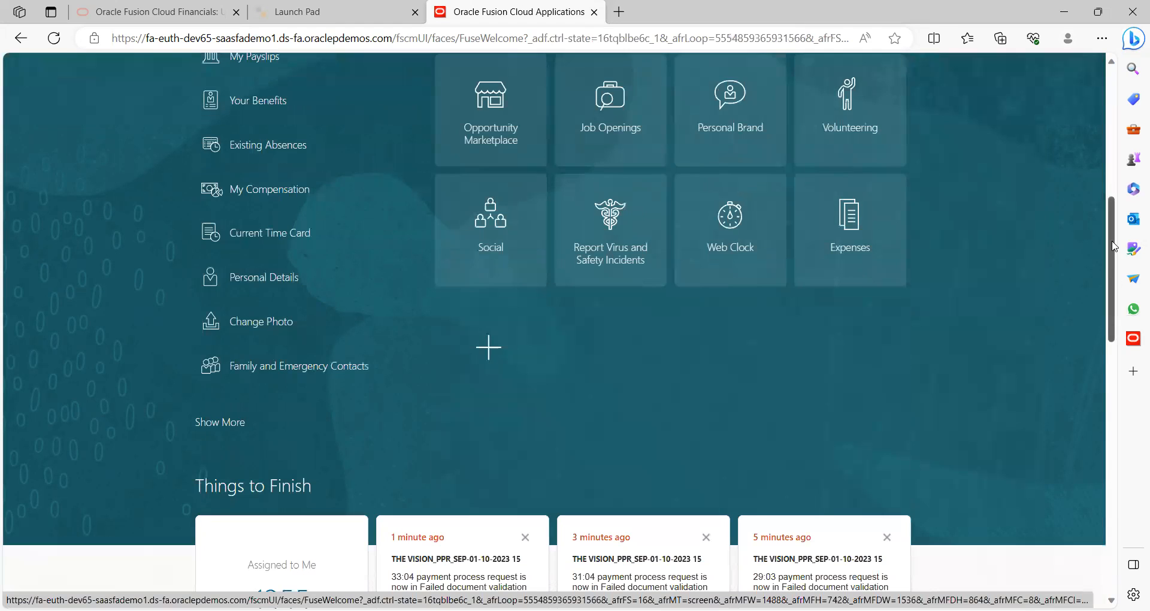
left_click(1111, 181)
left_click(1112, 282)
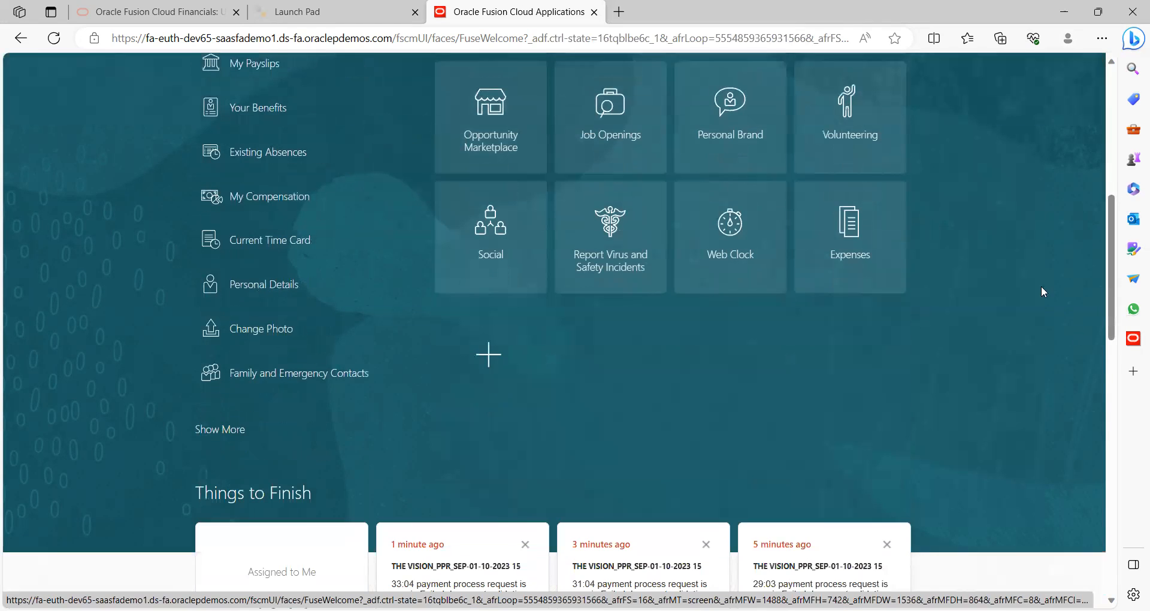
left_click(857, 228)
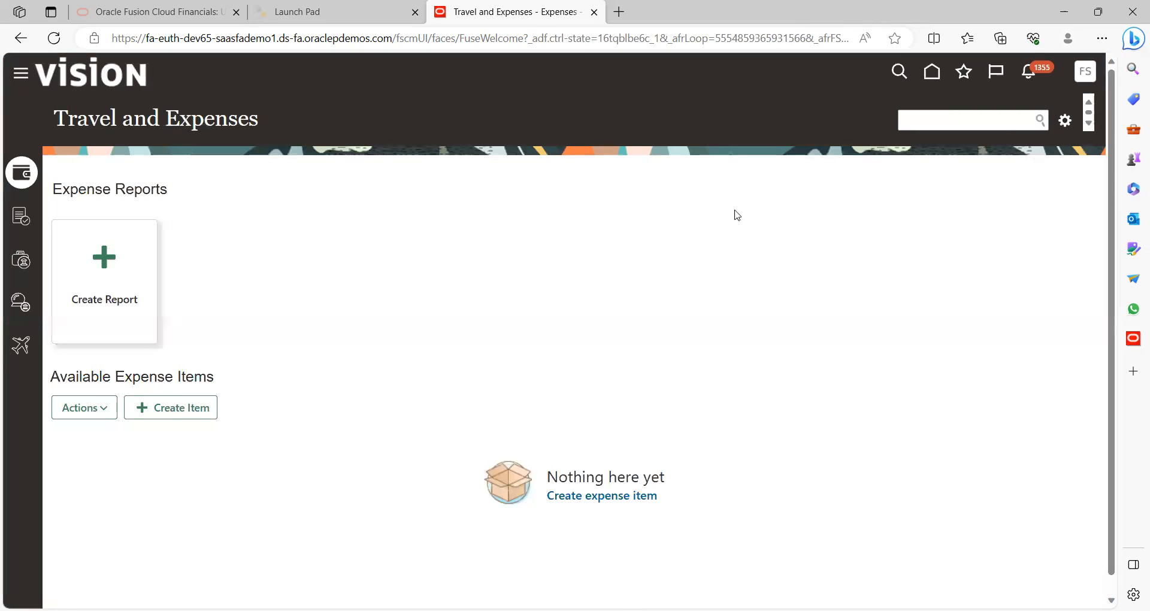
Open expense approvals and sort them newest request first
left_click(24, 224)
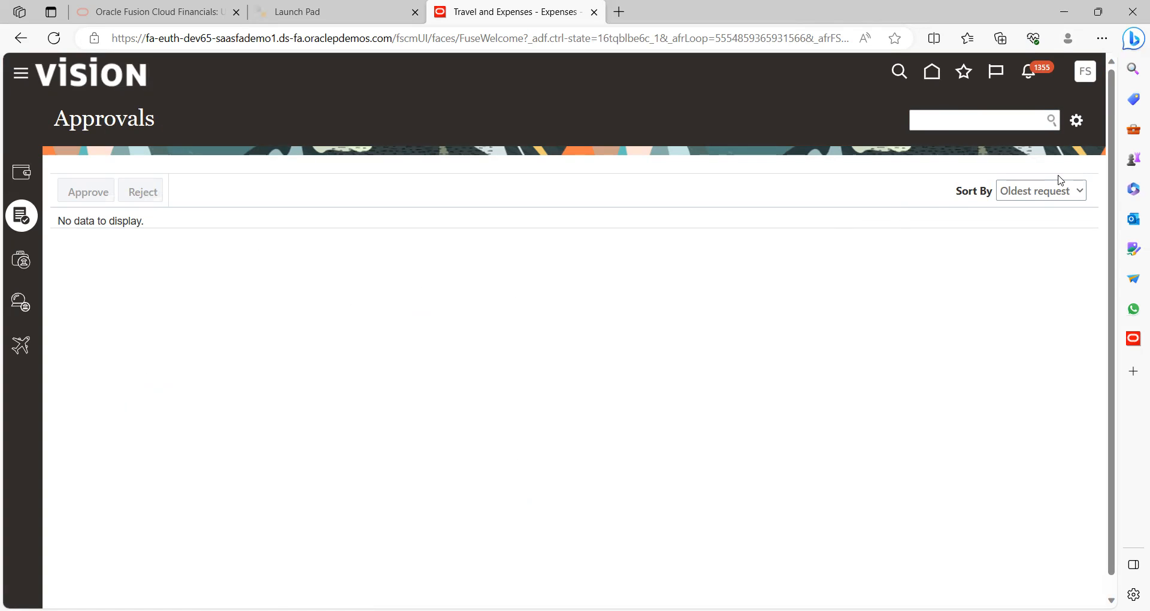
left_click(1037, 199)
left_click(1032, 226)
left_click(1052, 121)
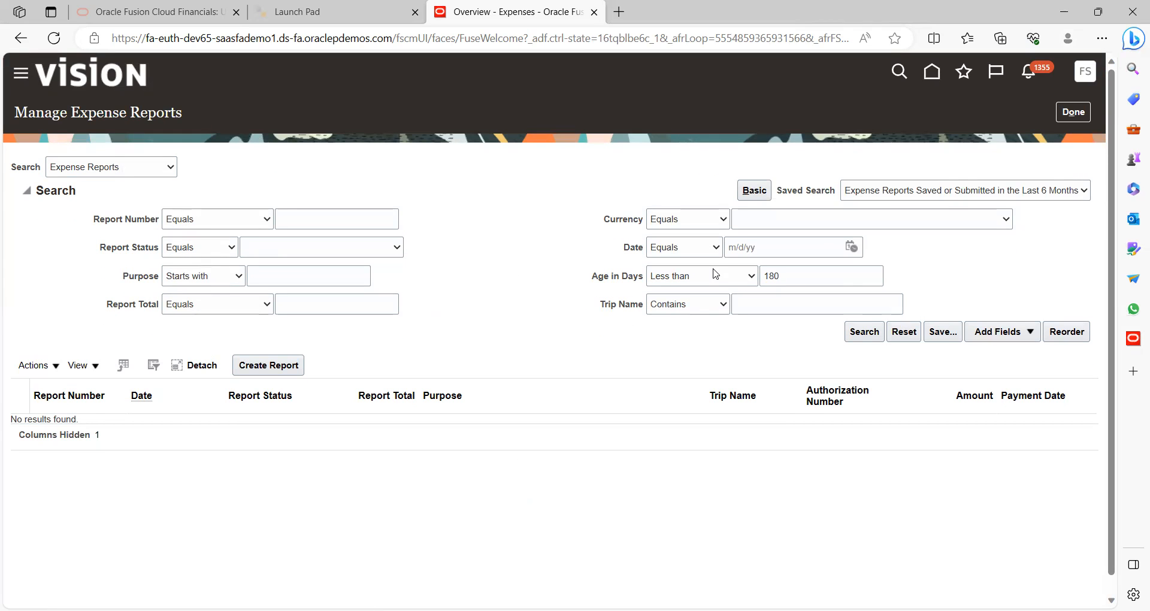
Search Cash Advances with the 180-day Age in Days limit removed, then go Home
left_click(785, 273)
key("BackSpace")
key("BackSpace")
key("BackSpace")
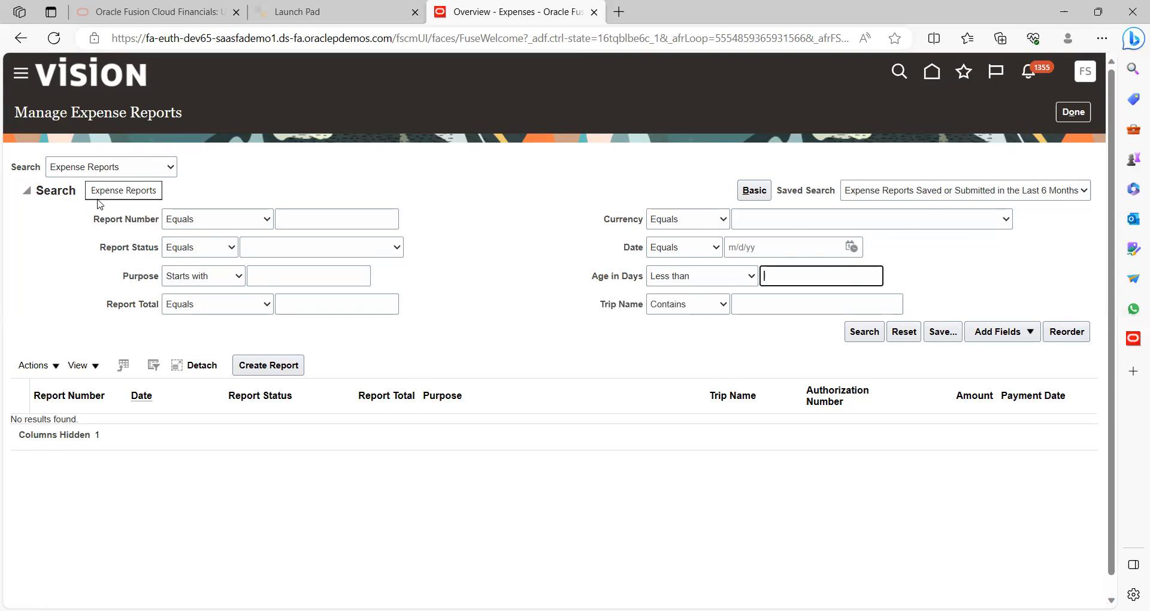
left_click(98, 200)
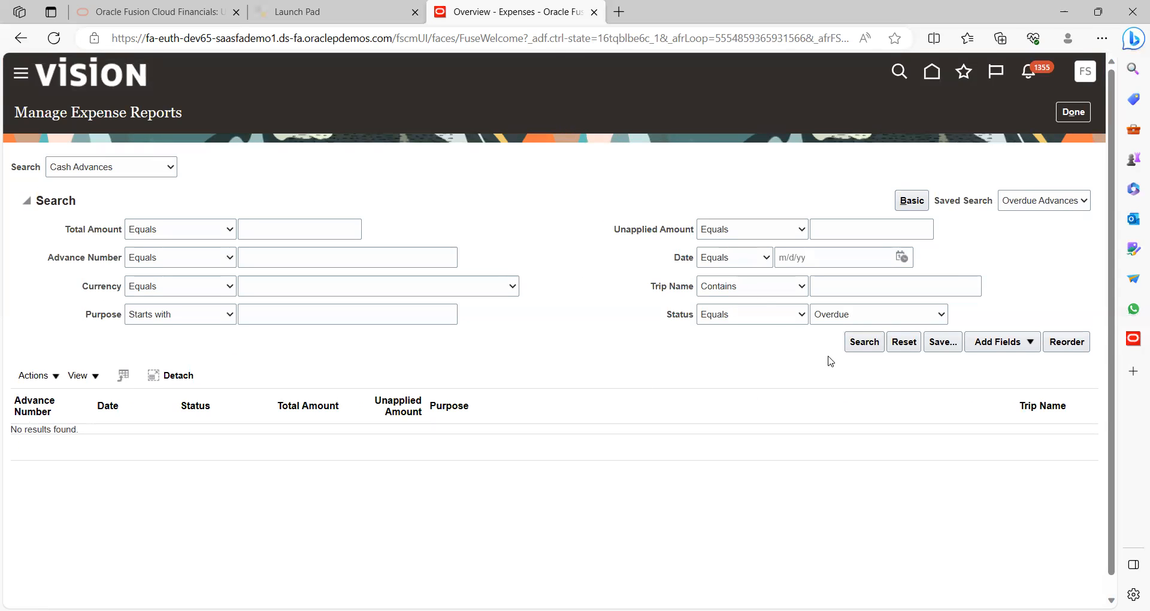
left_click(855, 349)
left_click(857, 351)
left_click(932, 73)
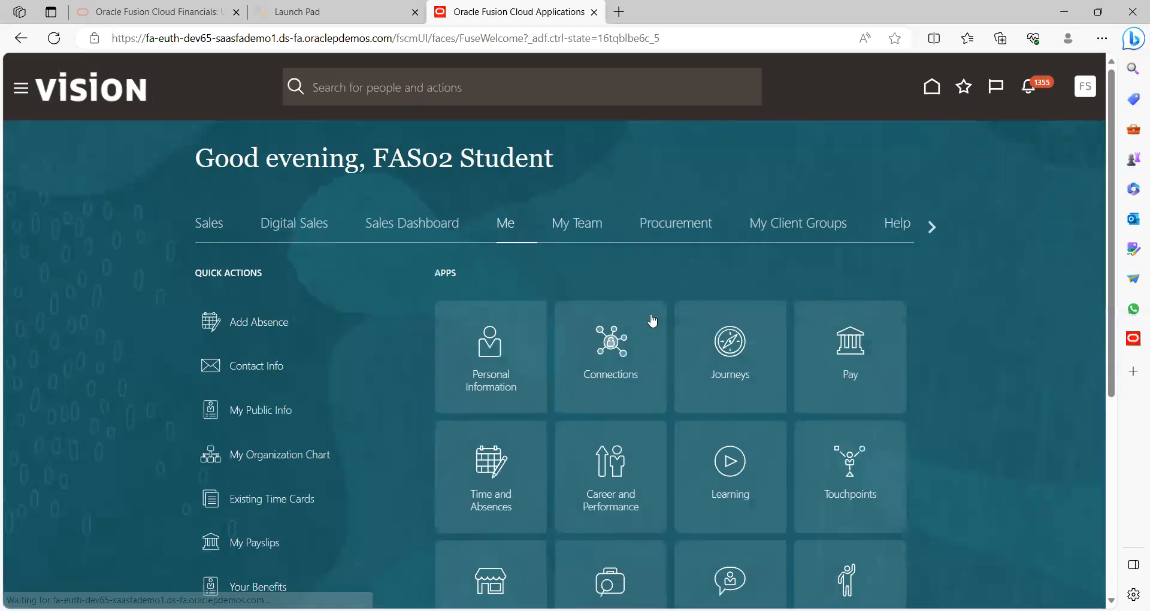
Sign out of the current account and confirm the sign-off
left_click(1085, 87)
left_click(1058, 127)
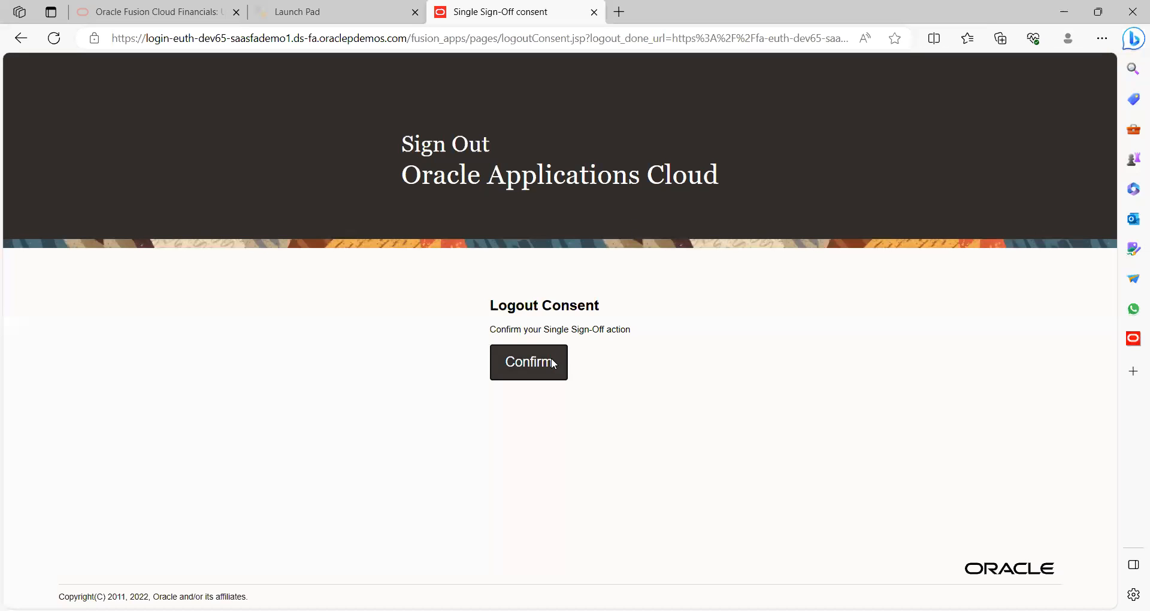
left_click(554, 362)
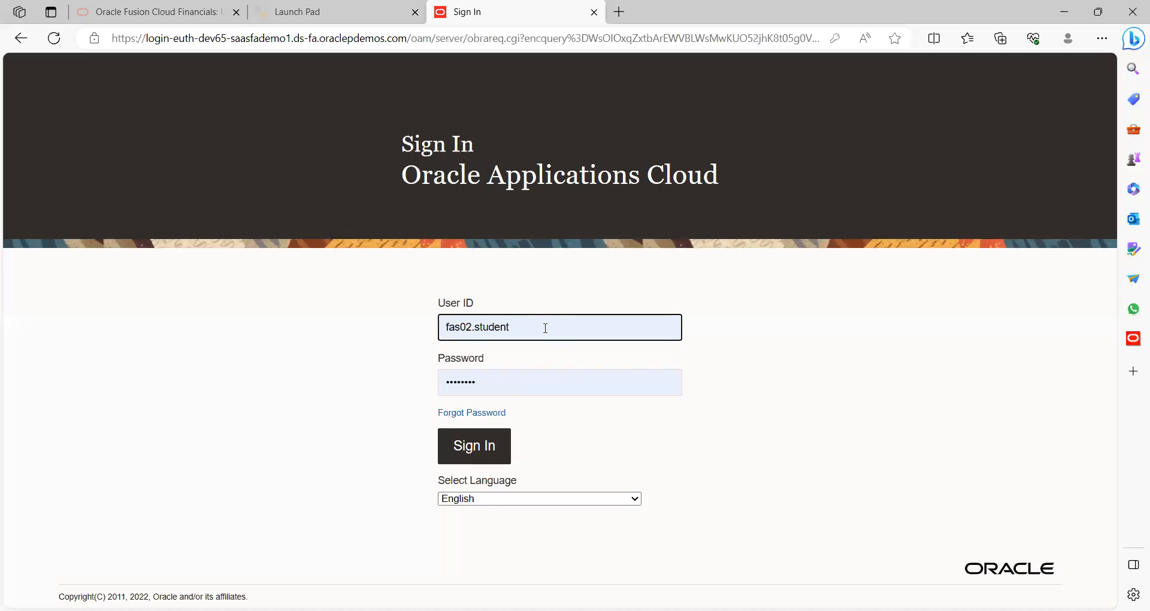
Sign in with the employee's saved credentials
left_click(544, 328)
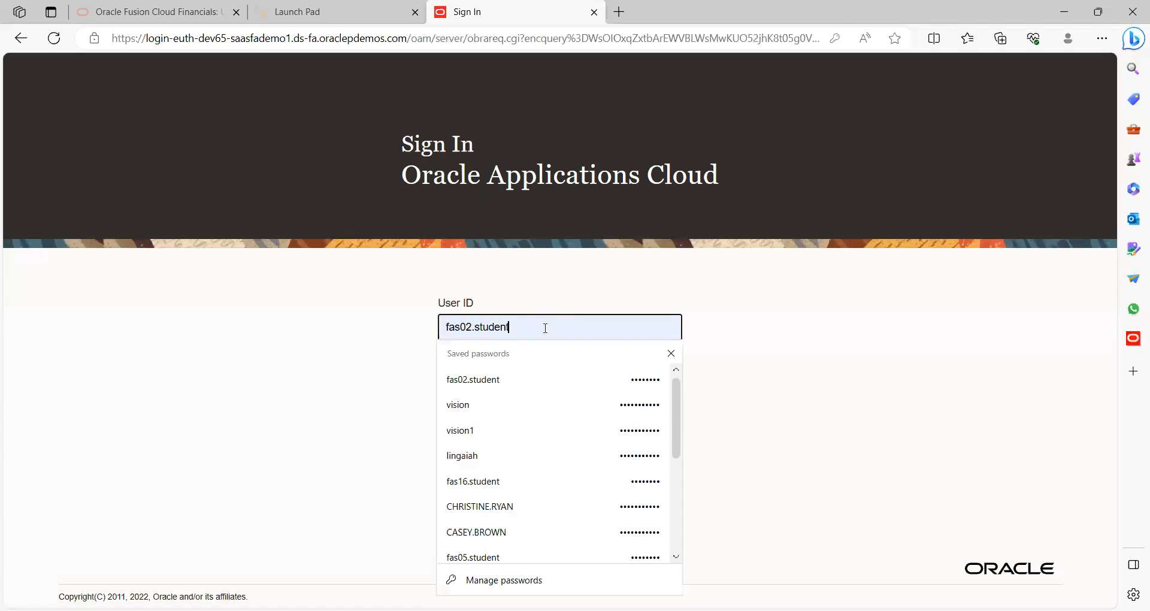
left_click(489, 405)
left_click(492, 449)
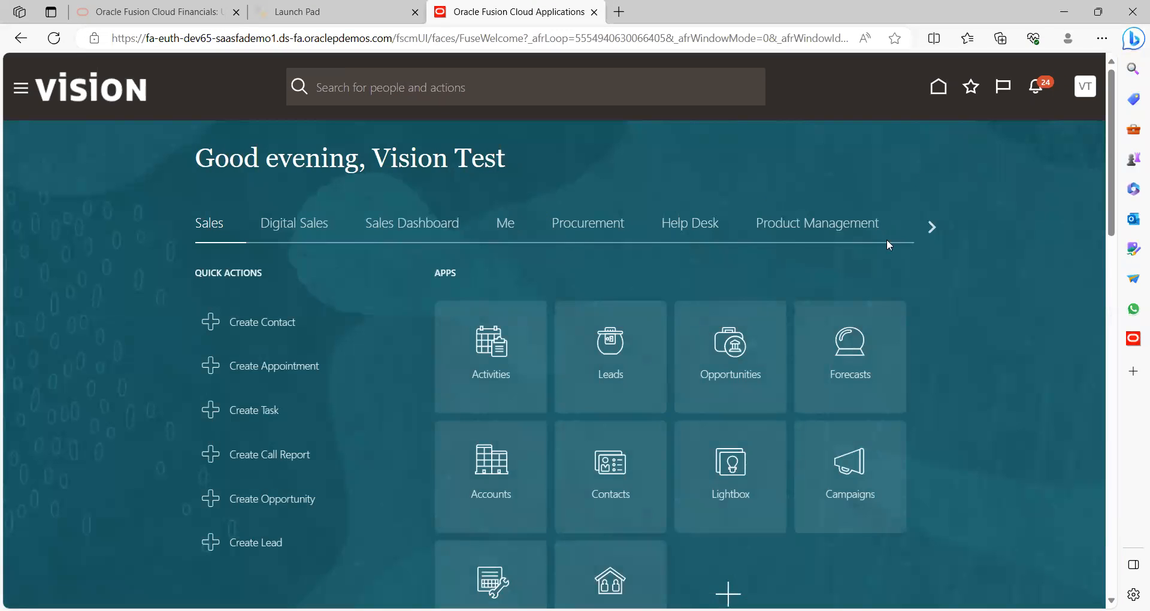
left_click(507, 224)
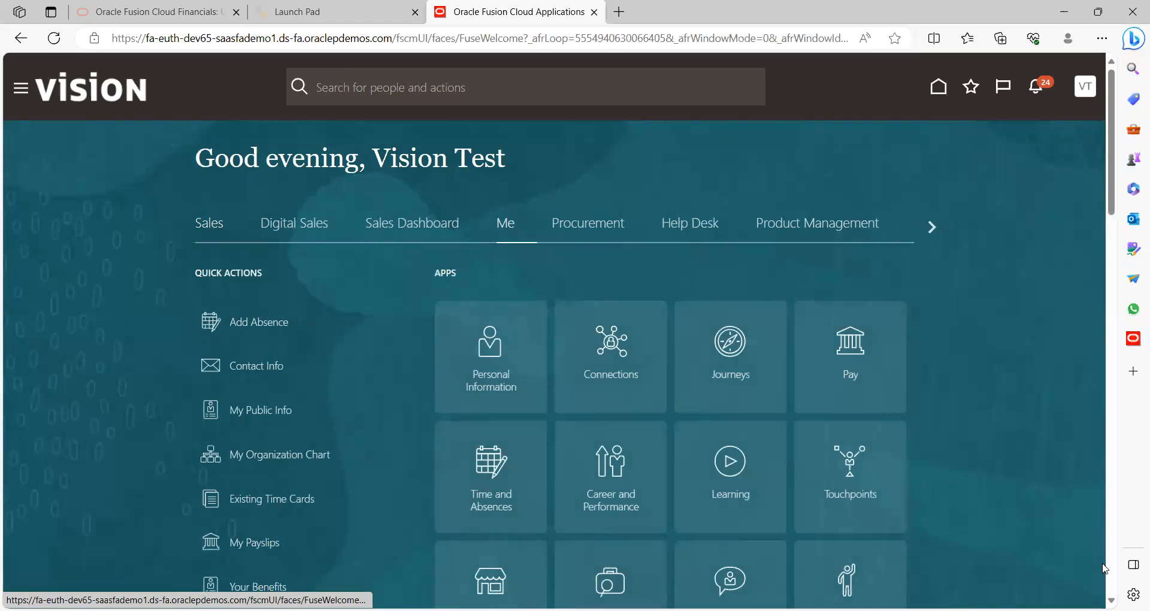
scroll(871, 282, "down", 8)
left_click(854, 248)
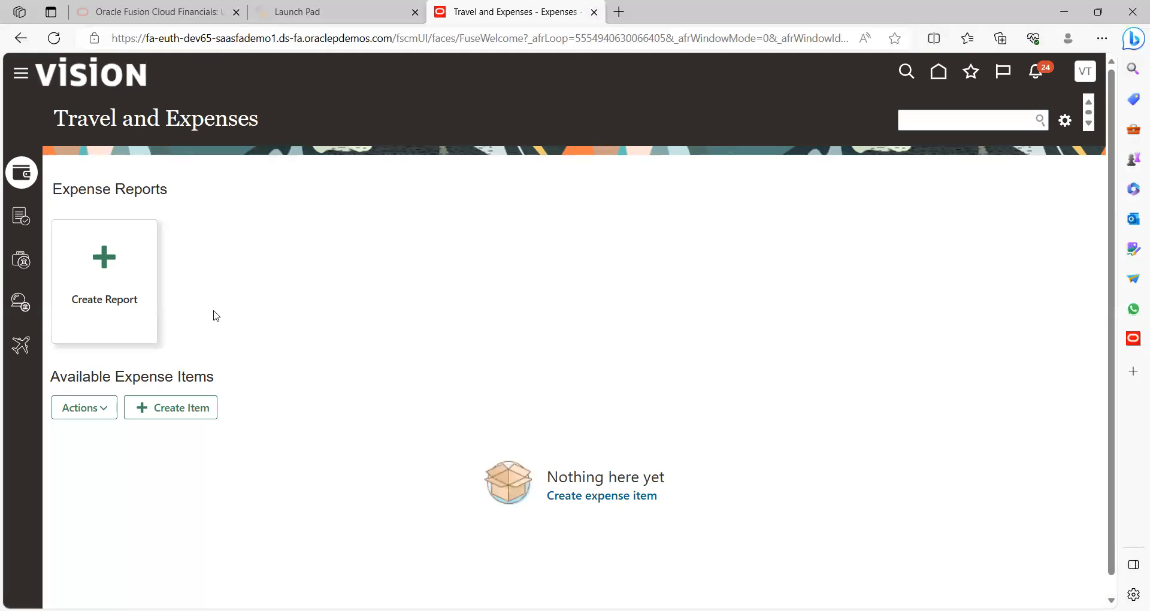
left_click(19, 261)
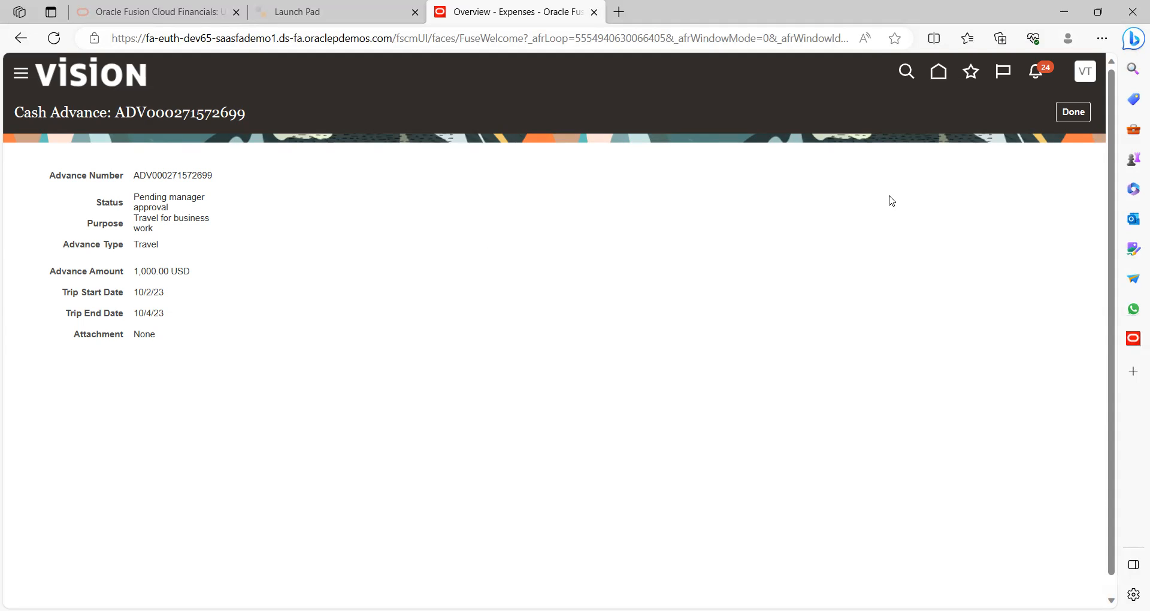
left_click(1084, 117)
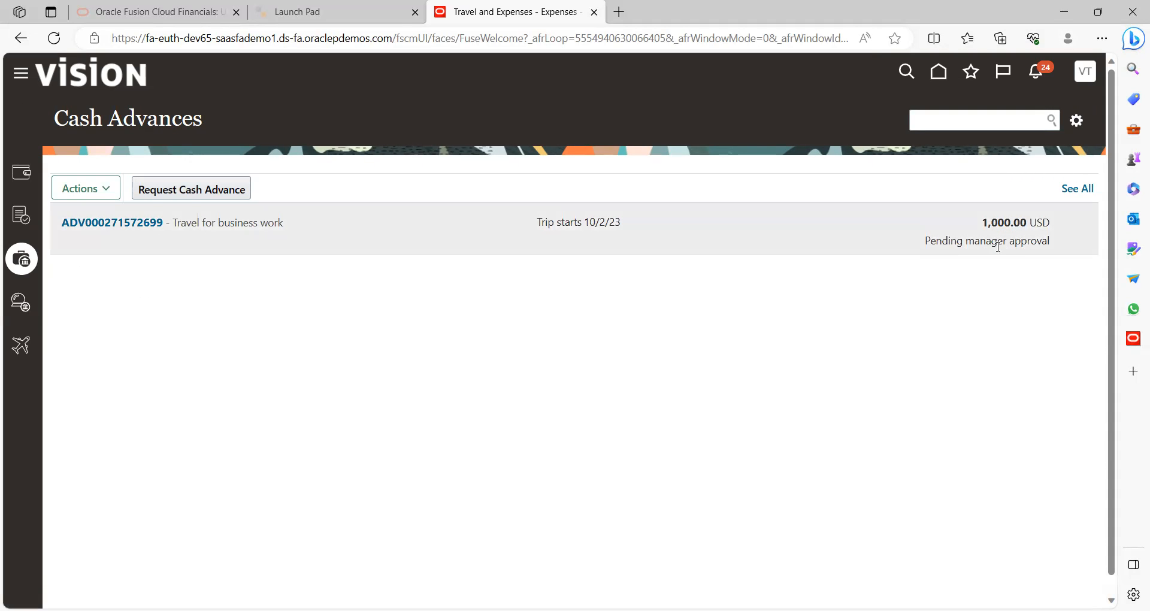
Sign out of the employee account and sign in as the approver with saved credentials
left_click(1085, 83)
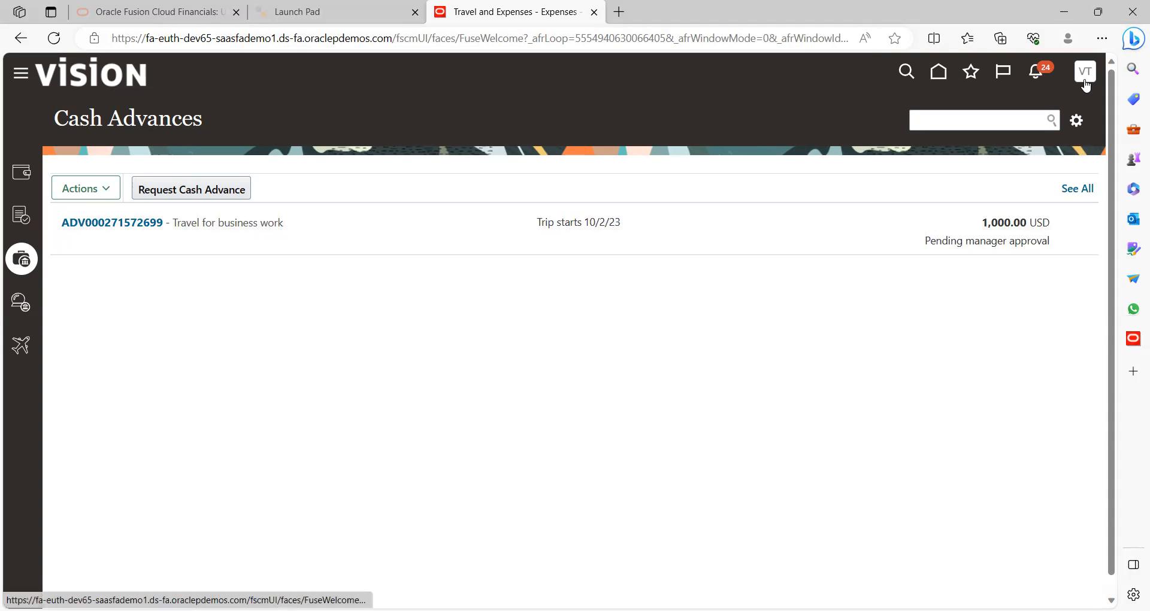
left_click(1065, 110)
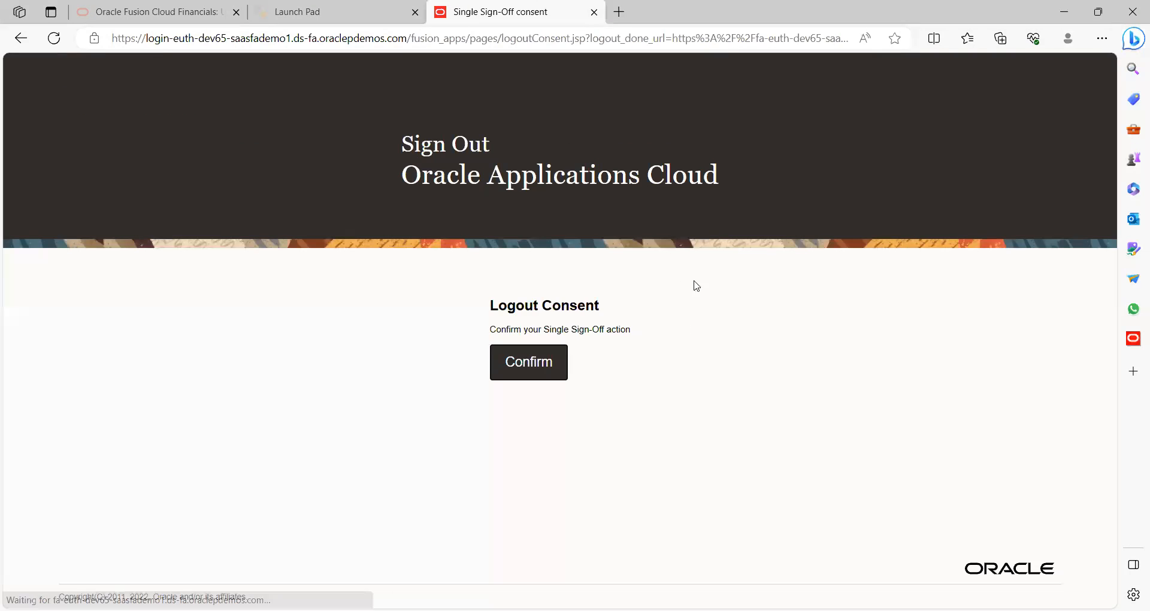
left_click(547, 369)
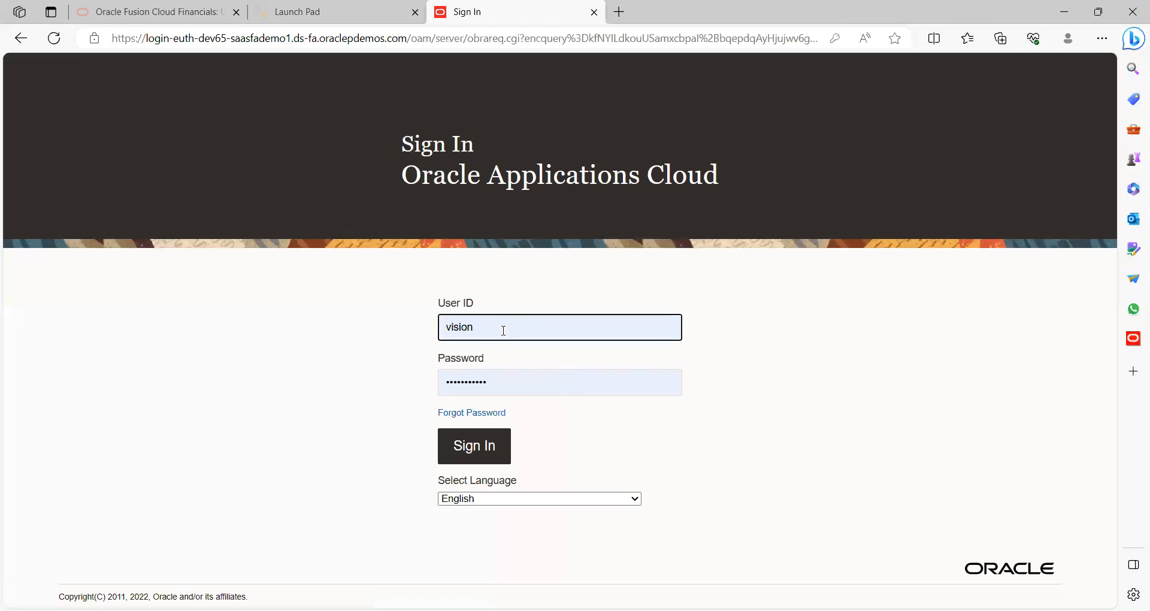
left_click(530, 326)
left_click(513, 411)
left_click(473, 448)
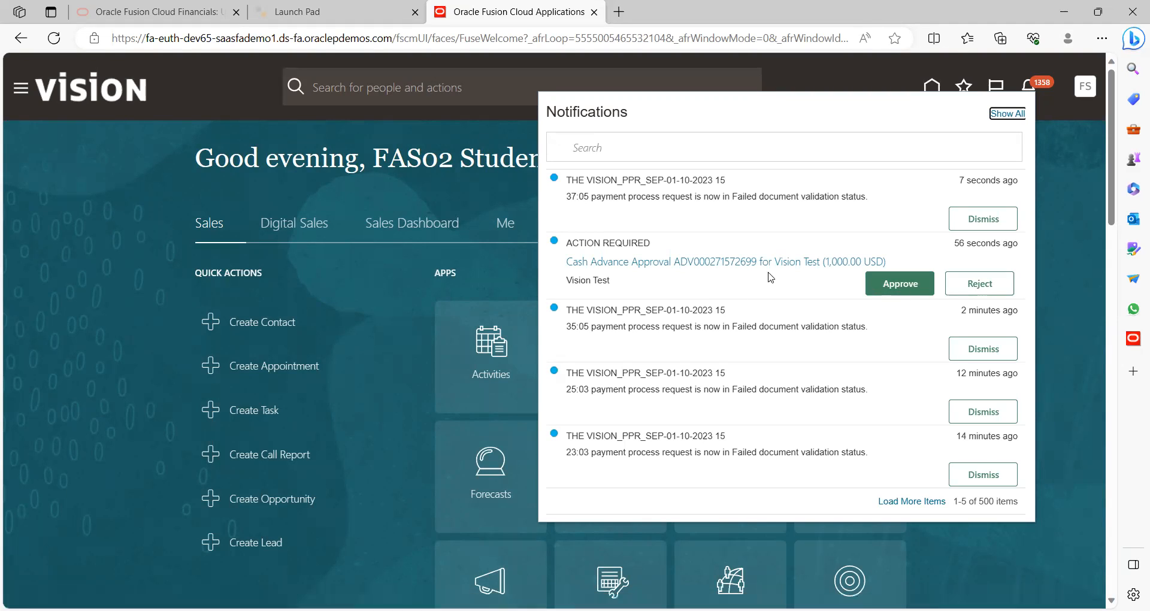
left_click(675, 263)
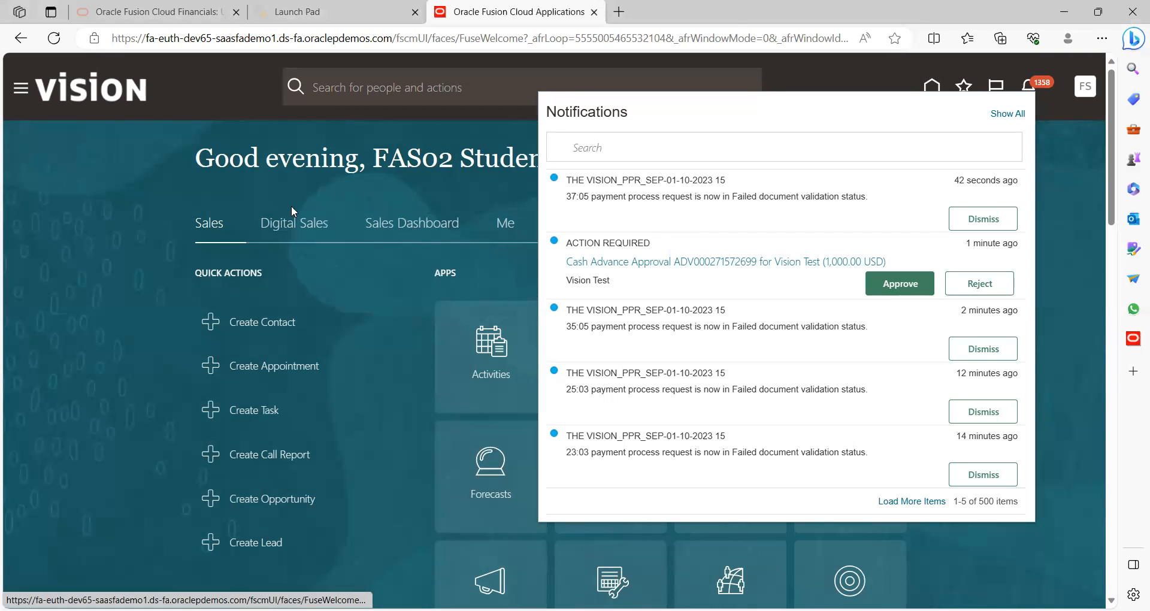
Close notifications, sign out of the approver account, and sign back in as the employee
left_click(206, 199)
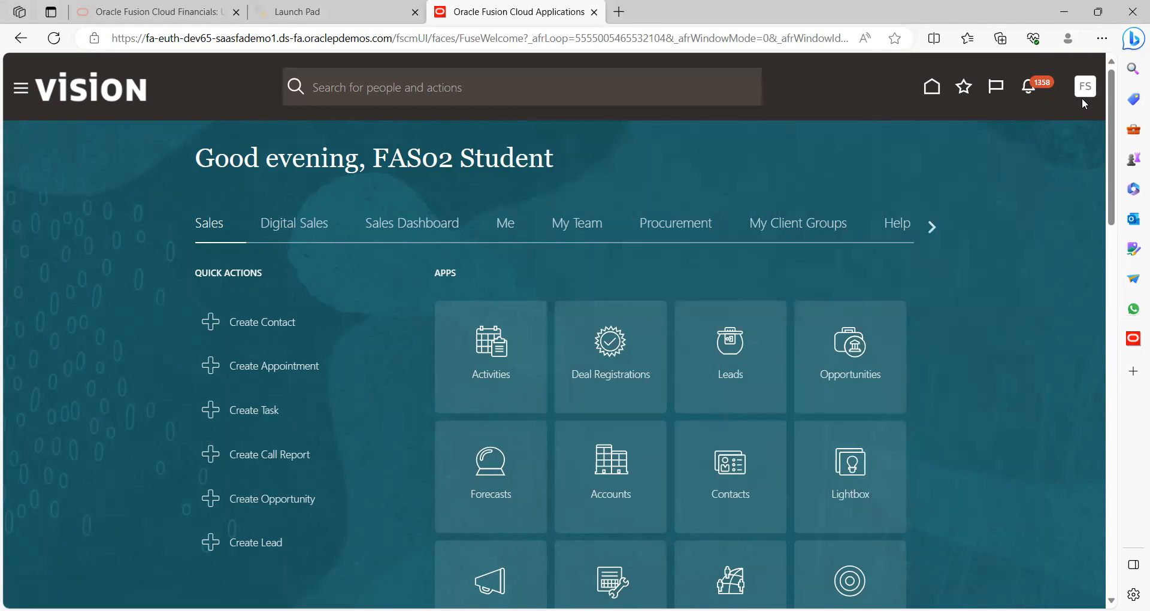
left_click(1090, 91)
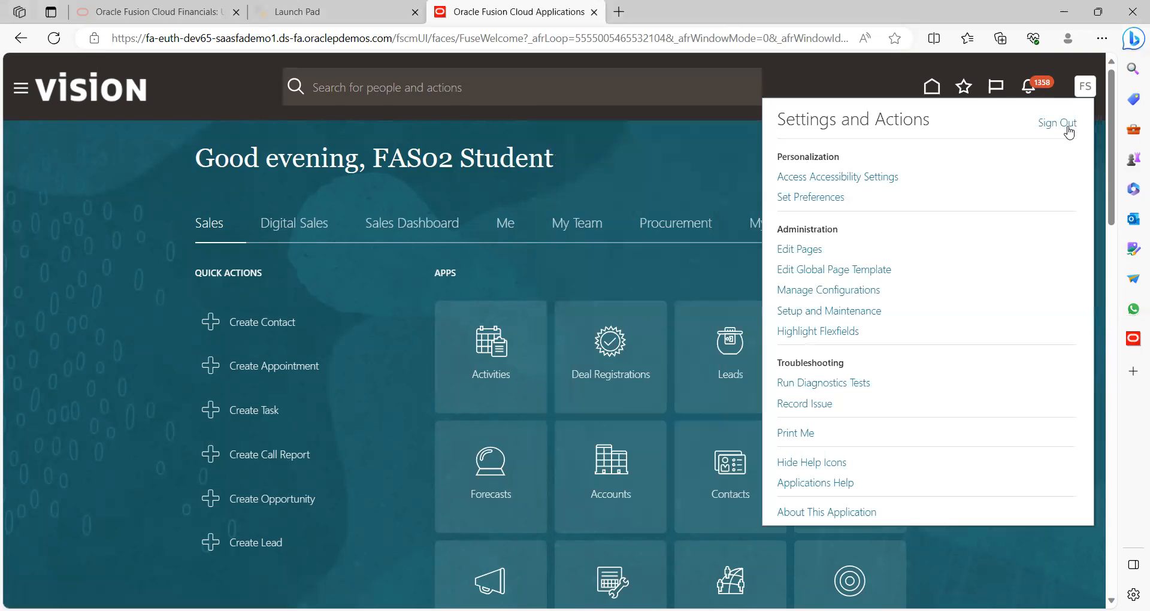
left_click(1059, 123)
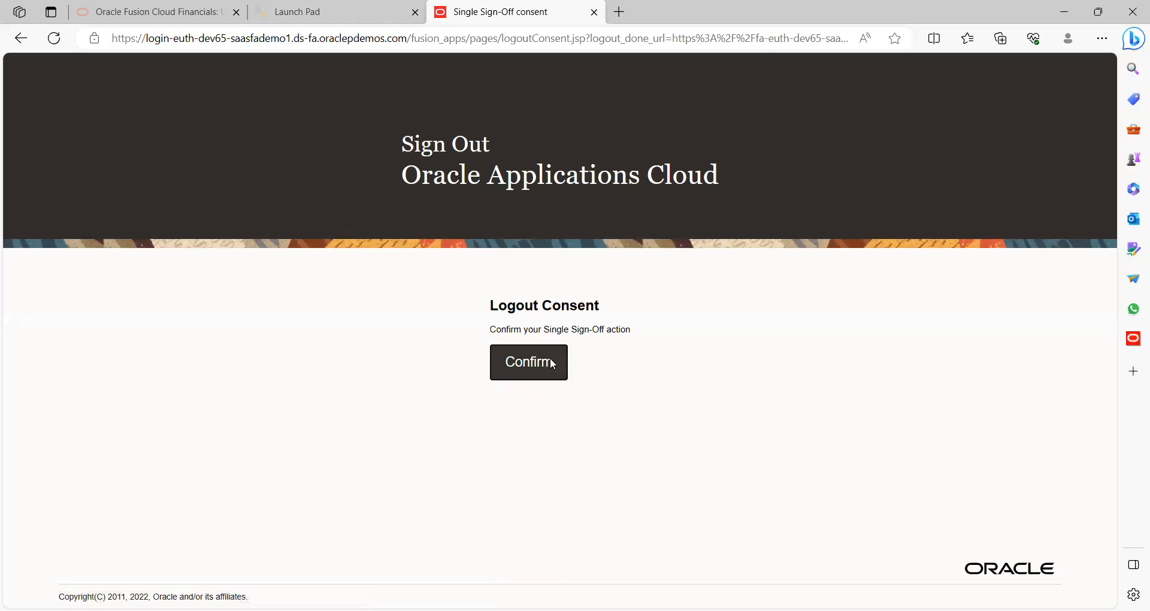
left_click(552, 363)
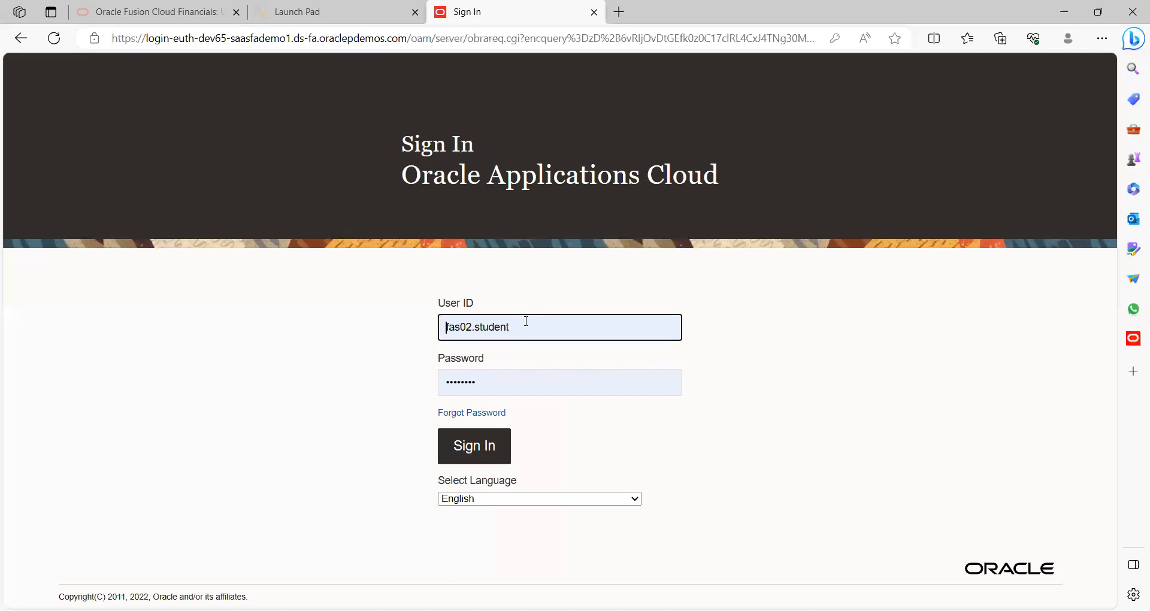
left_click(526, 321)
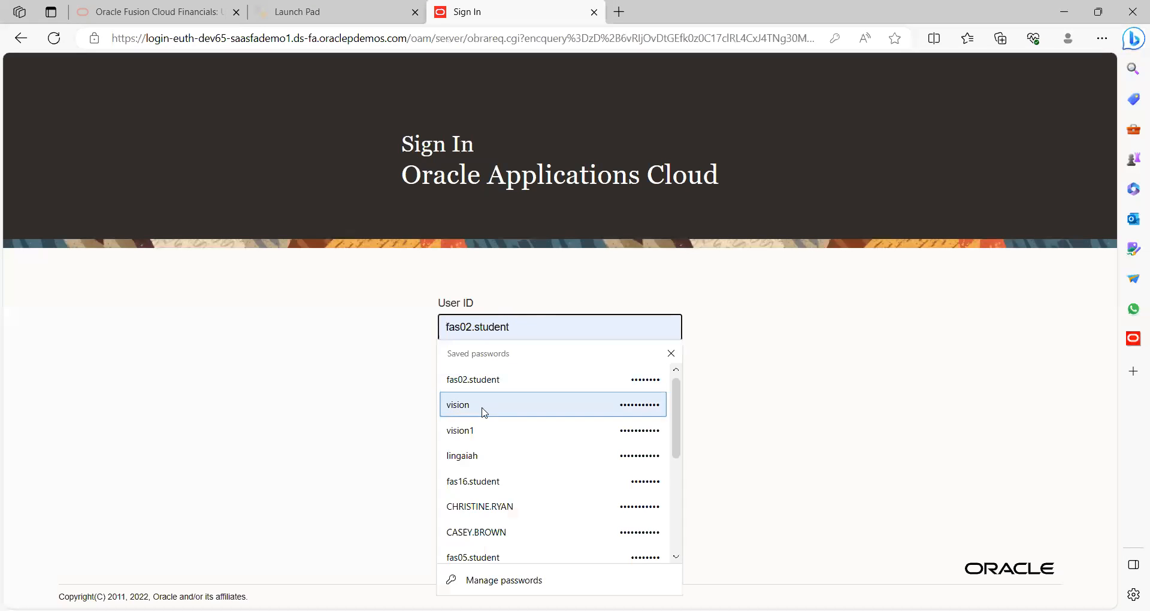
left_click(473, 410)
left_click(469, 451)
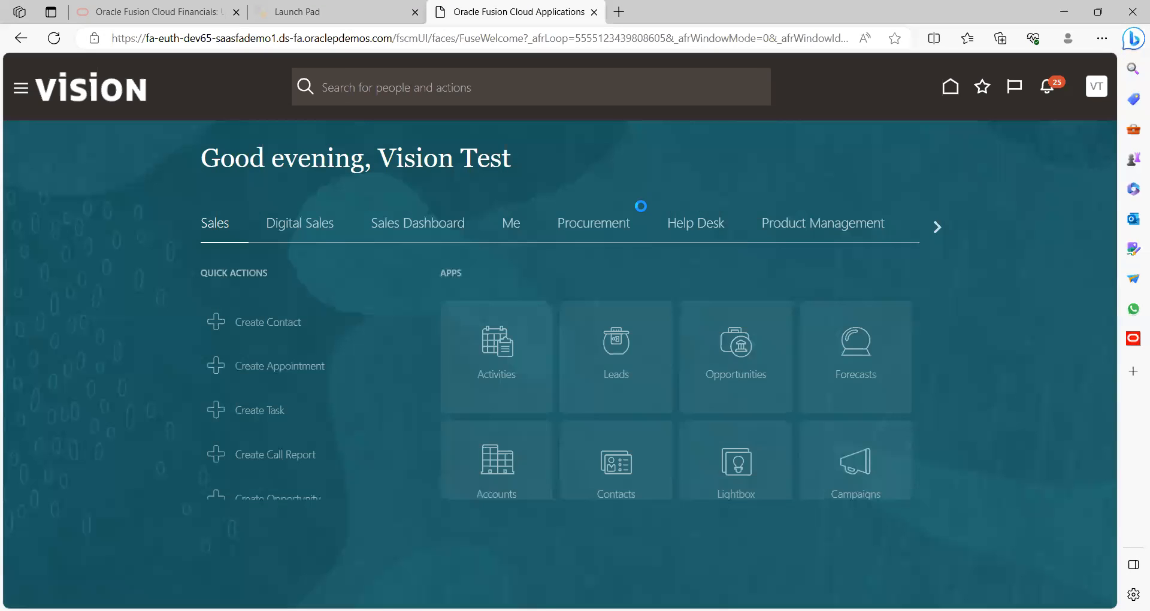
Check the latest notifications, then open the Cash Advances list in Travel and Expenses
left_click(1046, 91)
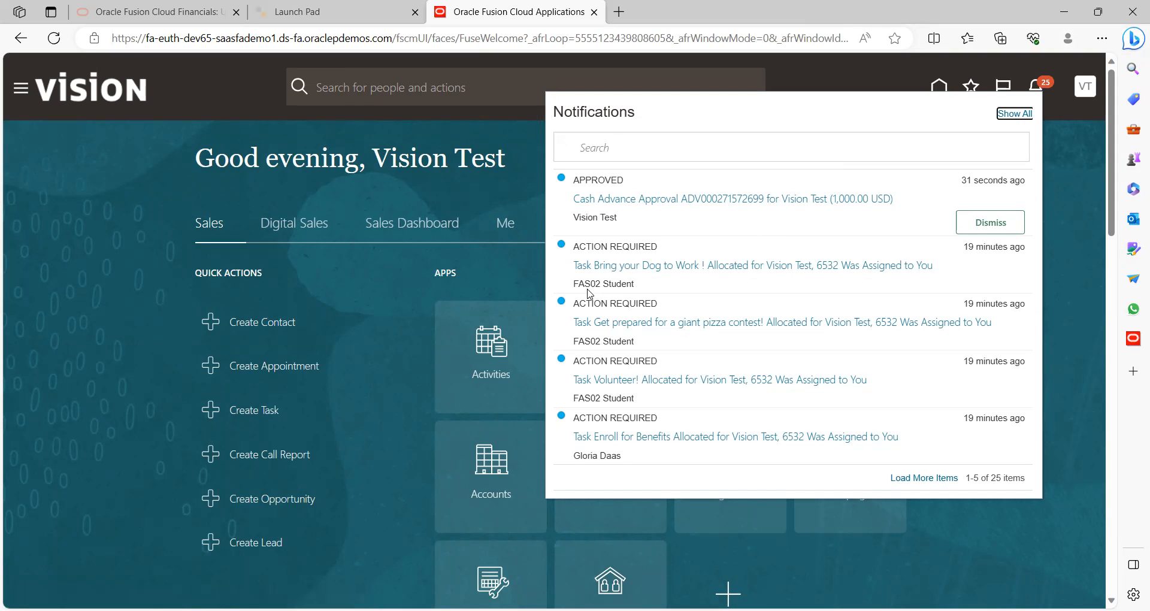
left_click(341, 286)
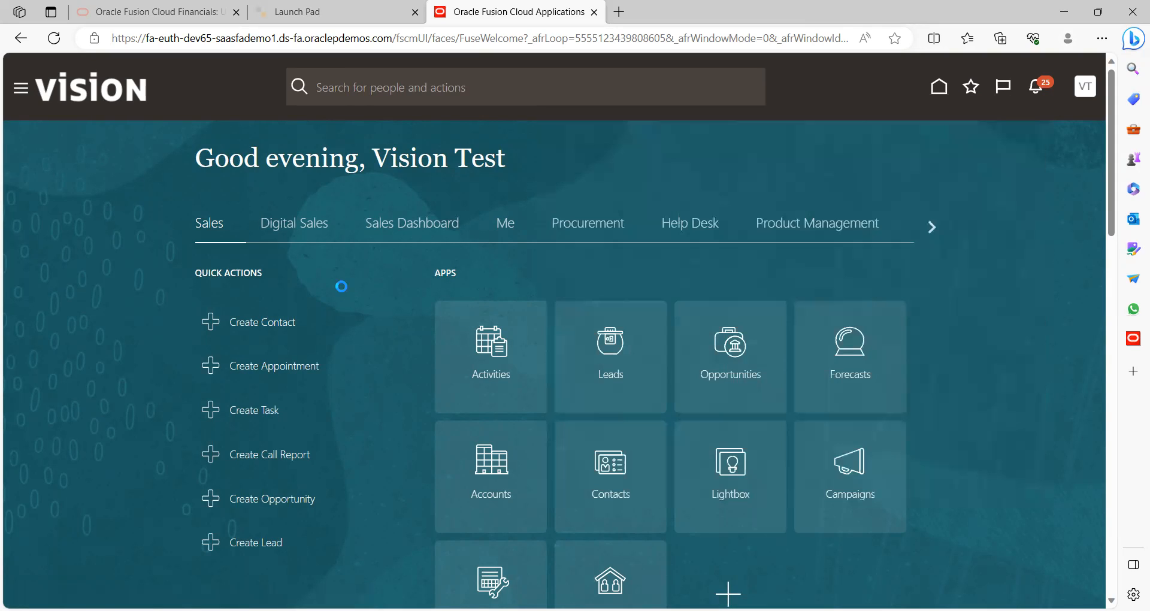
left_click(507, 230)
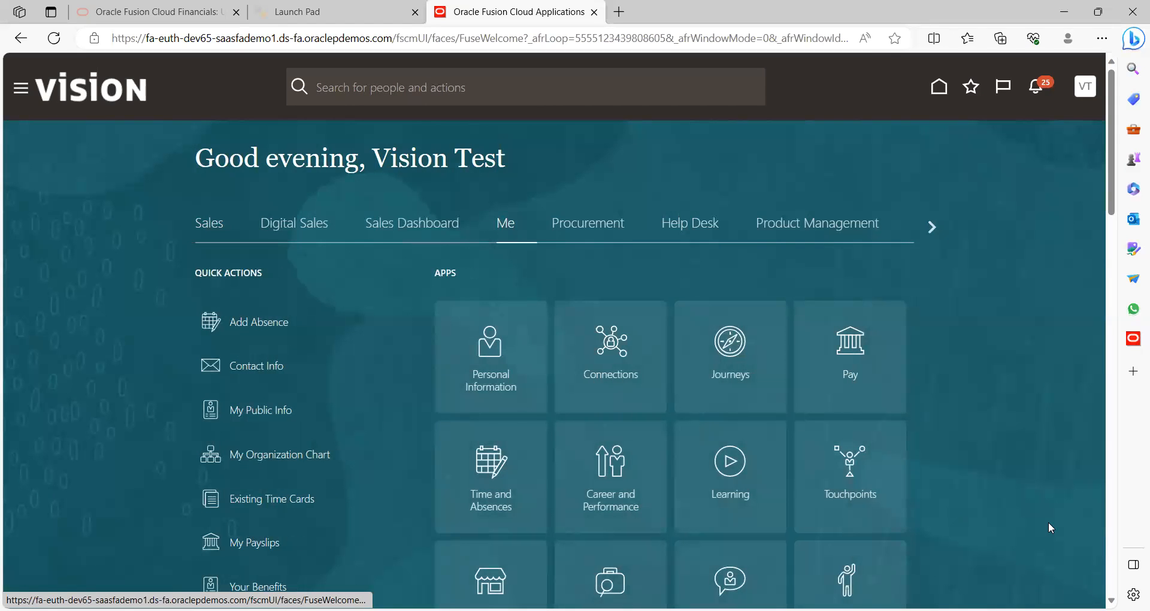
scroll(930, 383, "down", 8)
left_click(835, 245)
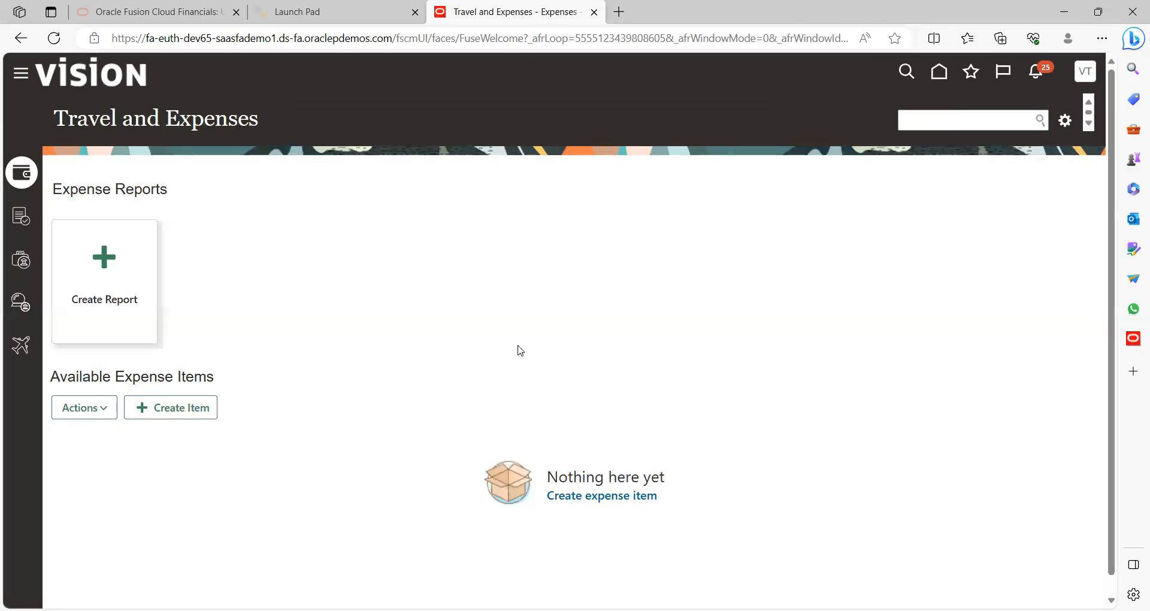
left_click(22, 262)
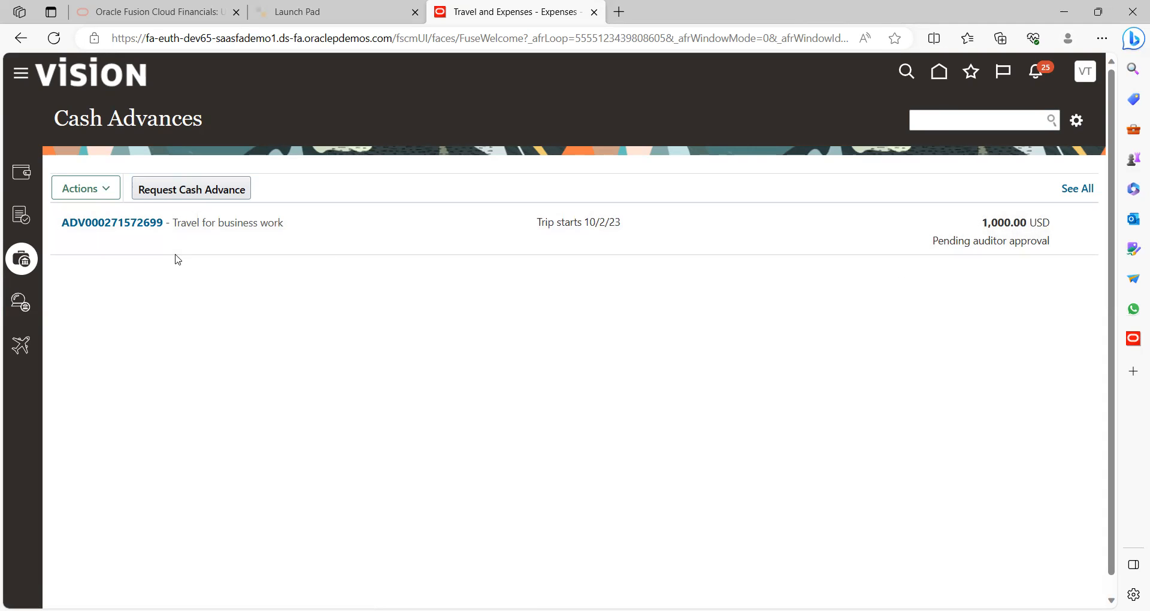
left_click(125, 224)
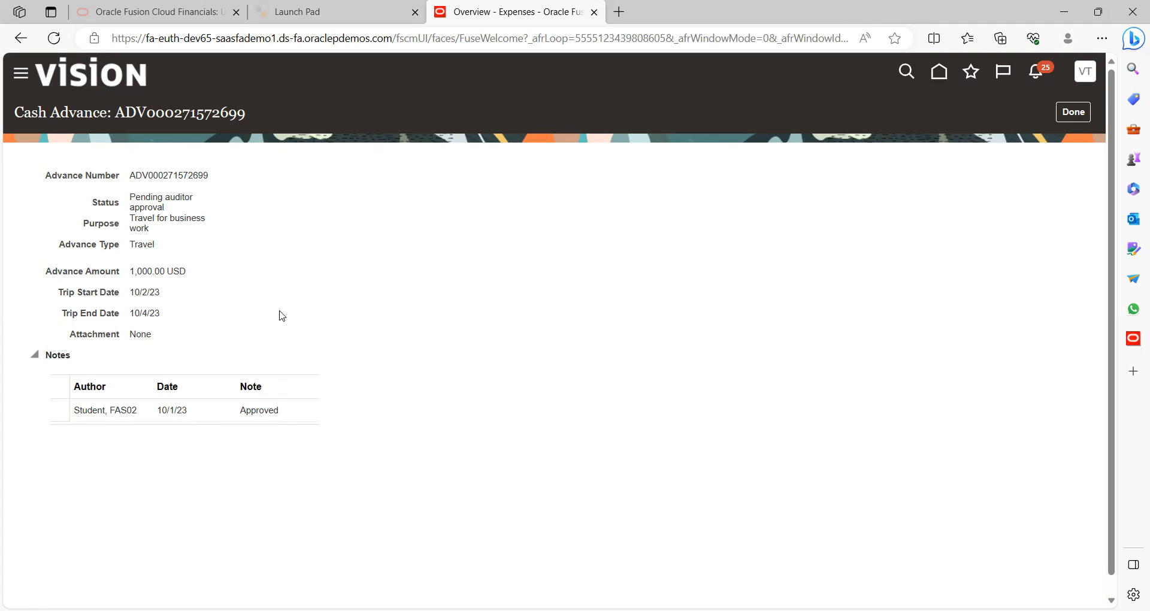
left_click(1069, 113)
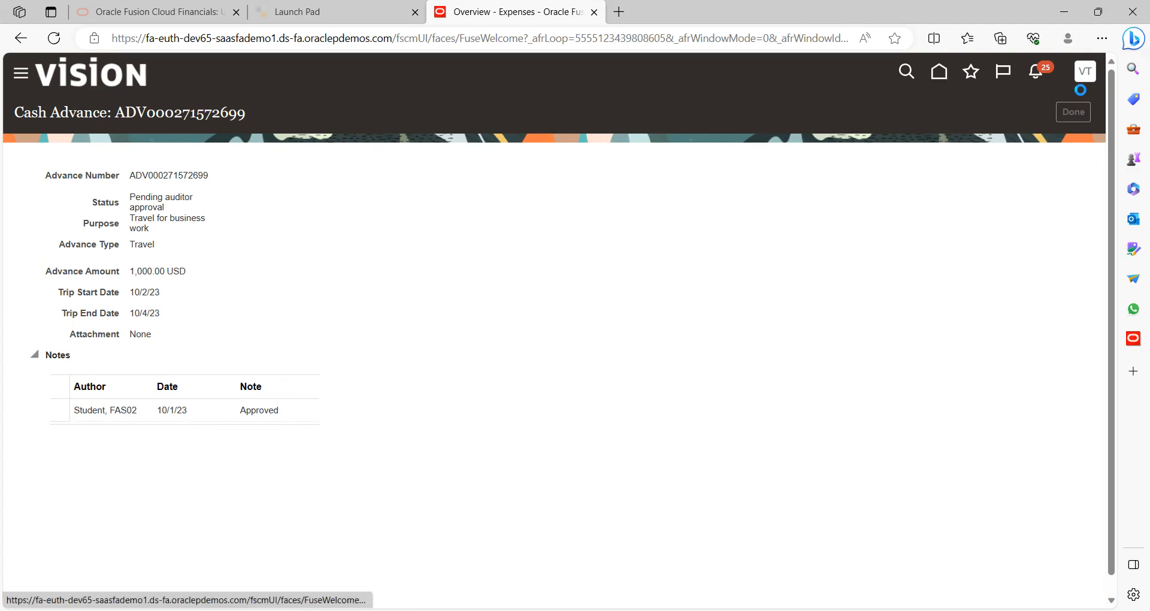
left_click(1090, 80)
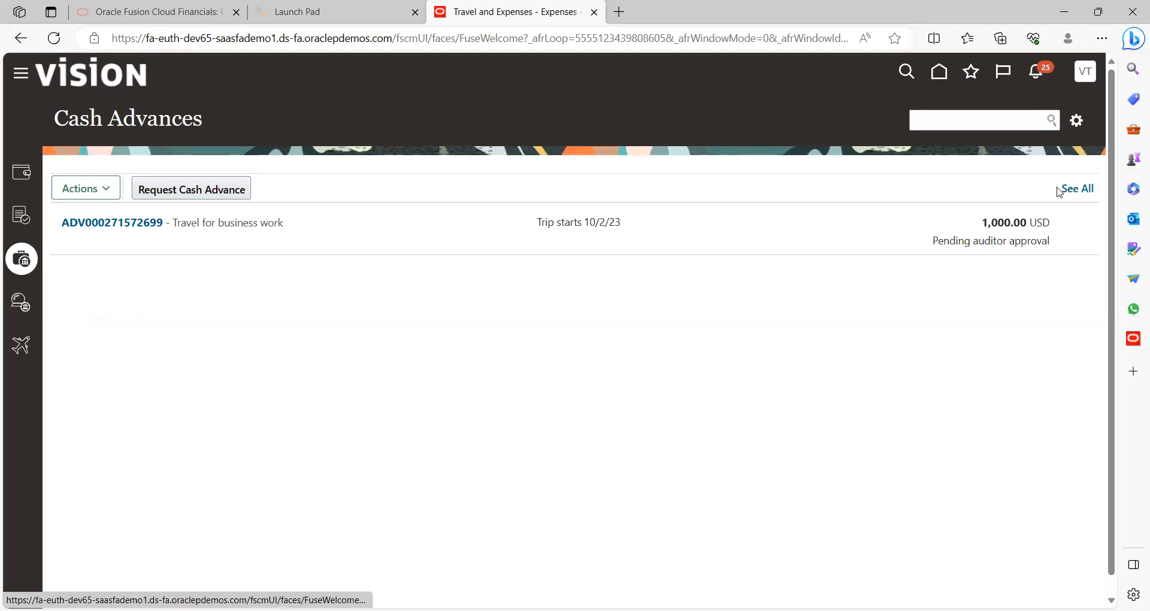
left_click(1057, 109)
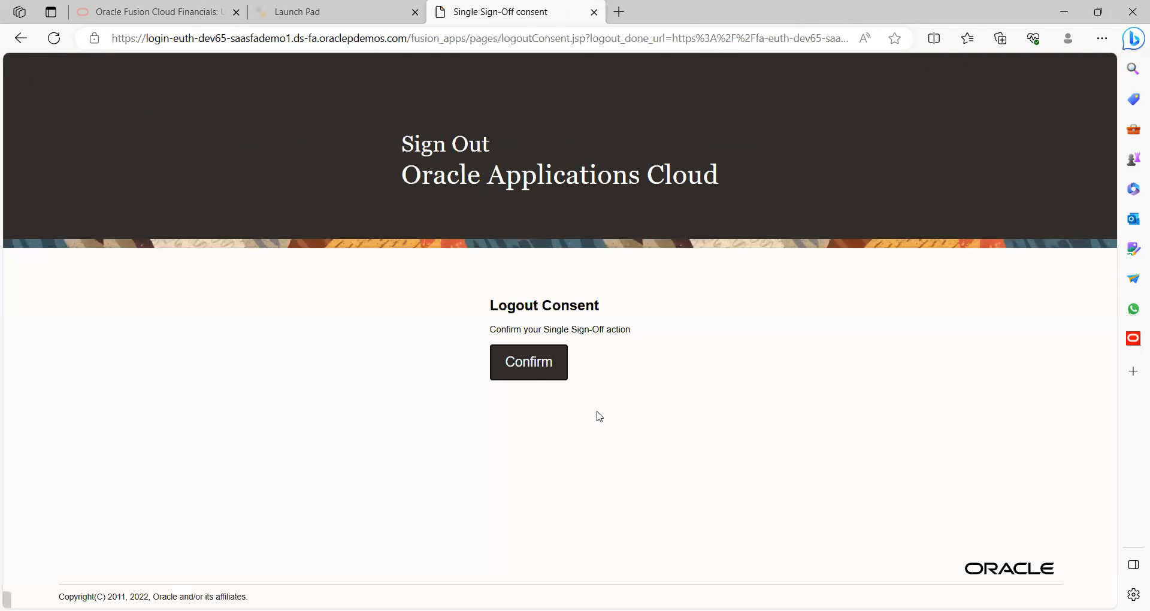
Confirm the sign-out and sign in as another saved user
left_click(540, 362)
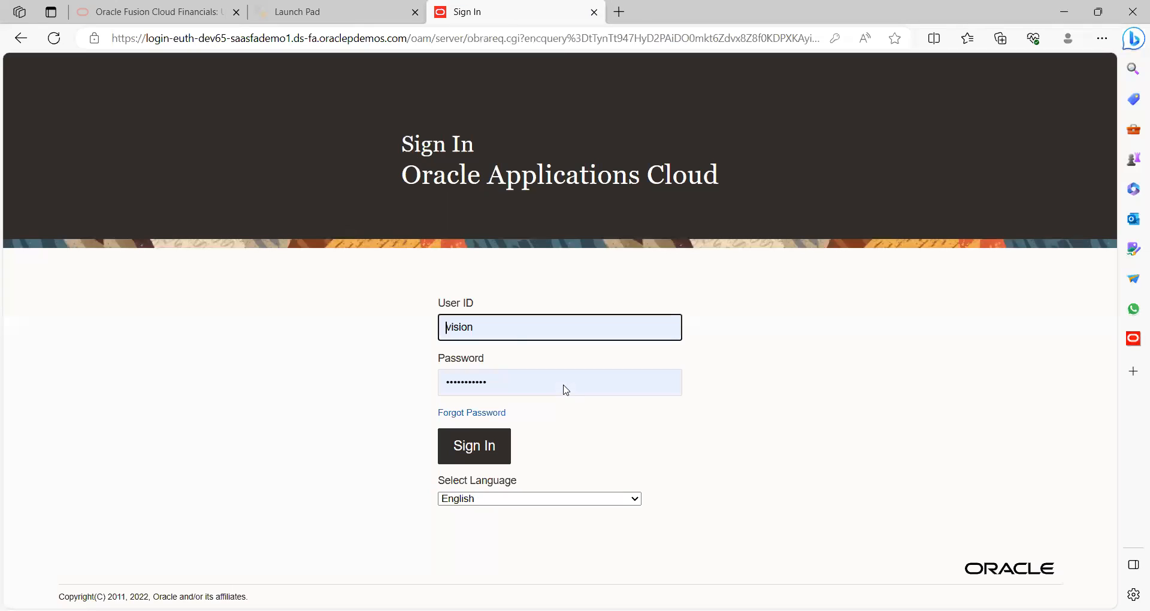
left_click(518, 316)
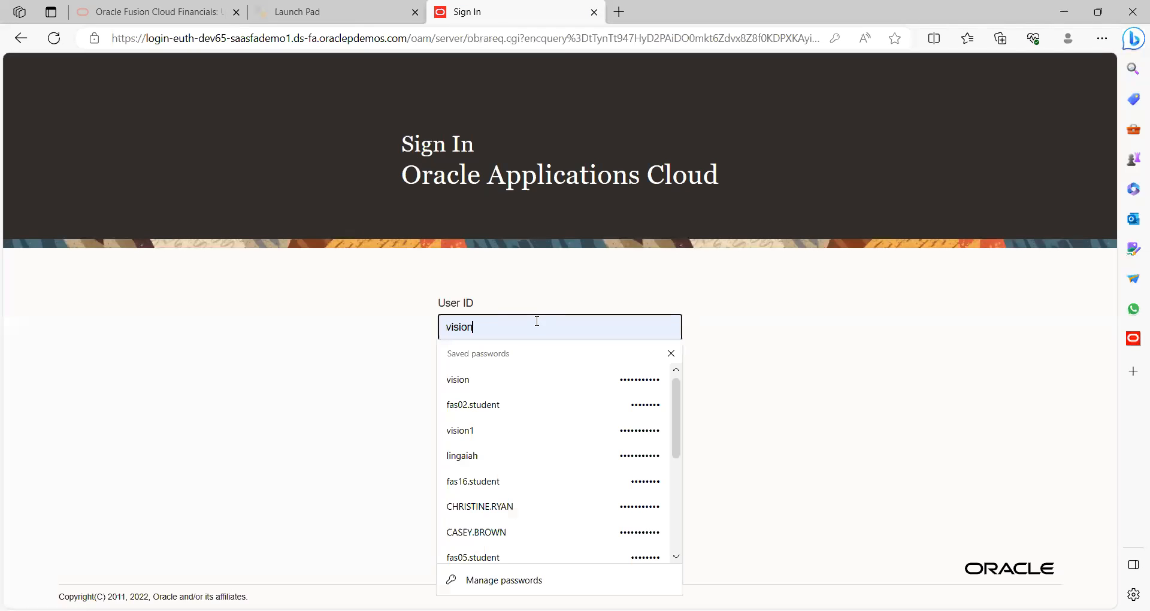
left_click(518, 399)
left_click(488, 446)
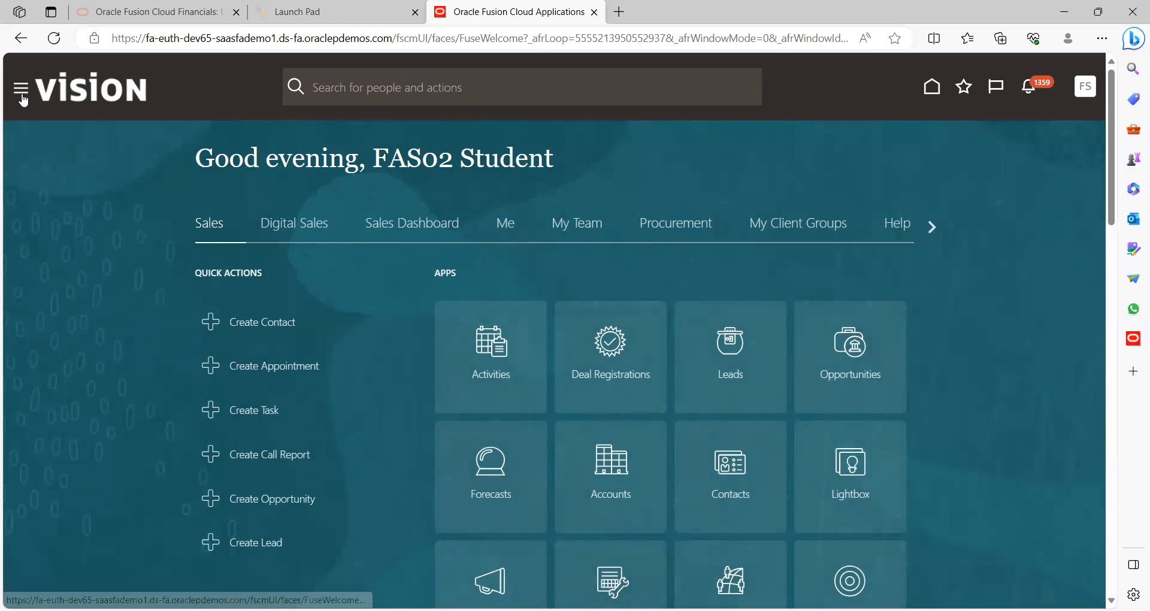
Dismiss notifications and go to Expenses > Auditing from the Navigator
left_click(1040, 94)
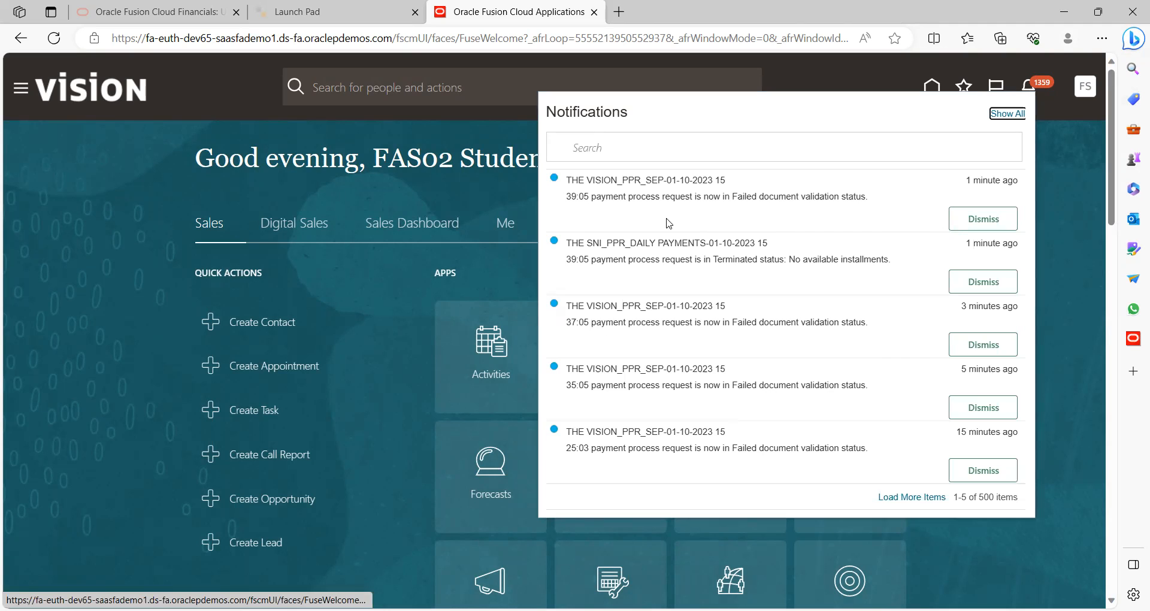
left_click(474, 191)
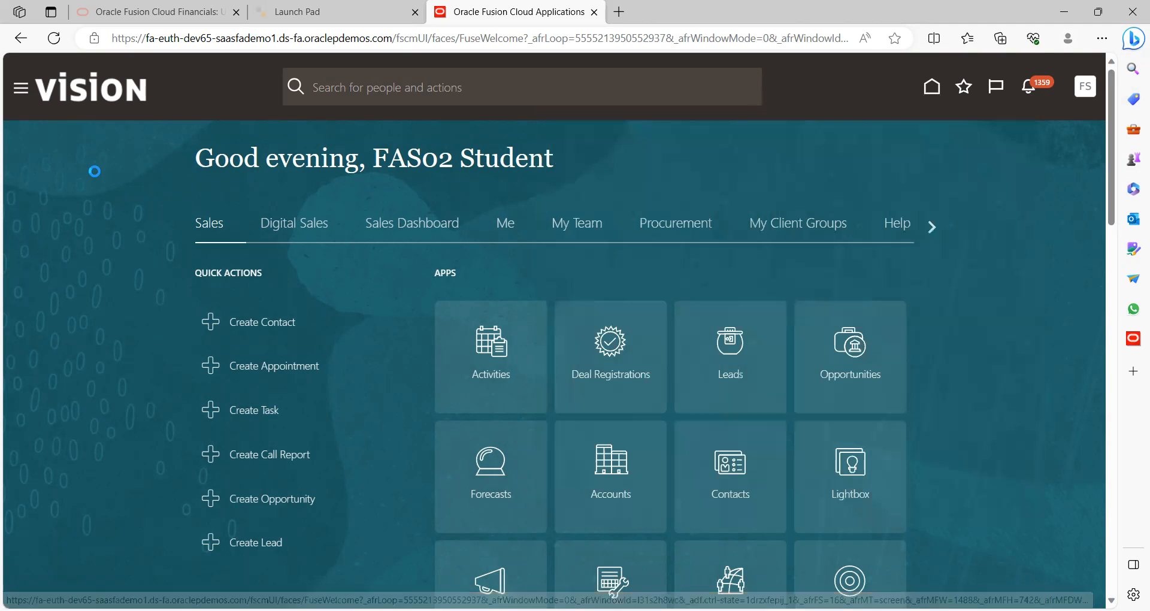
left_click(21, 100)
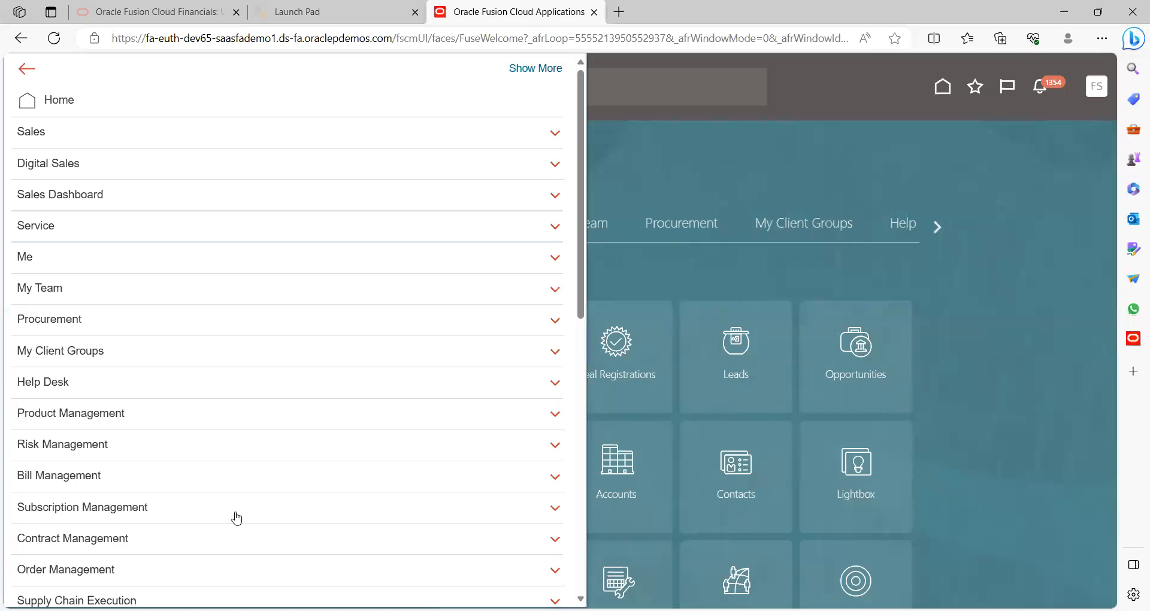
left_click(580, 506)
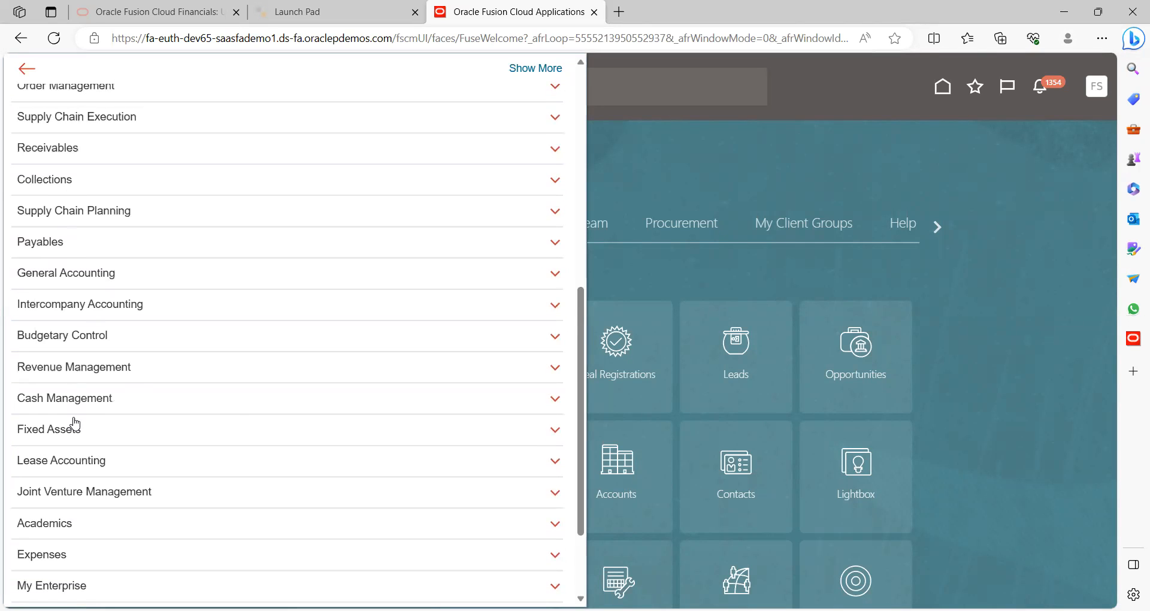
left_click(80, 567)
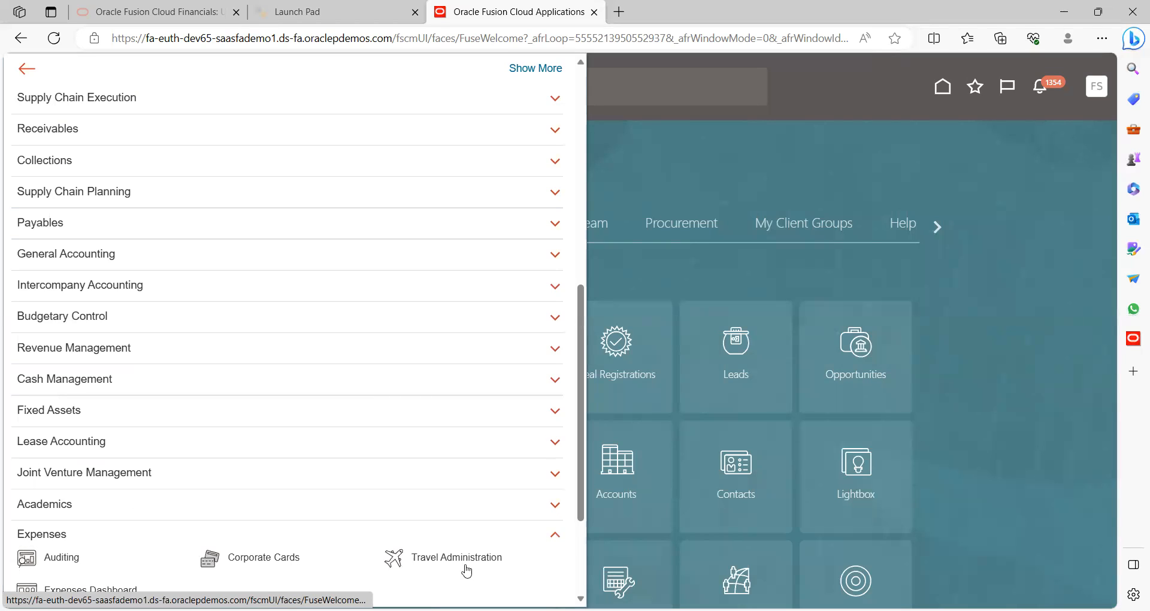
scroll(288, 336, "down", 1)
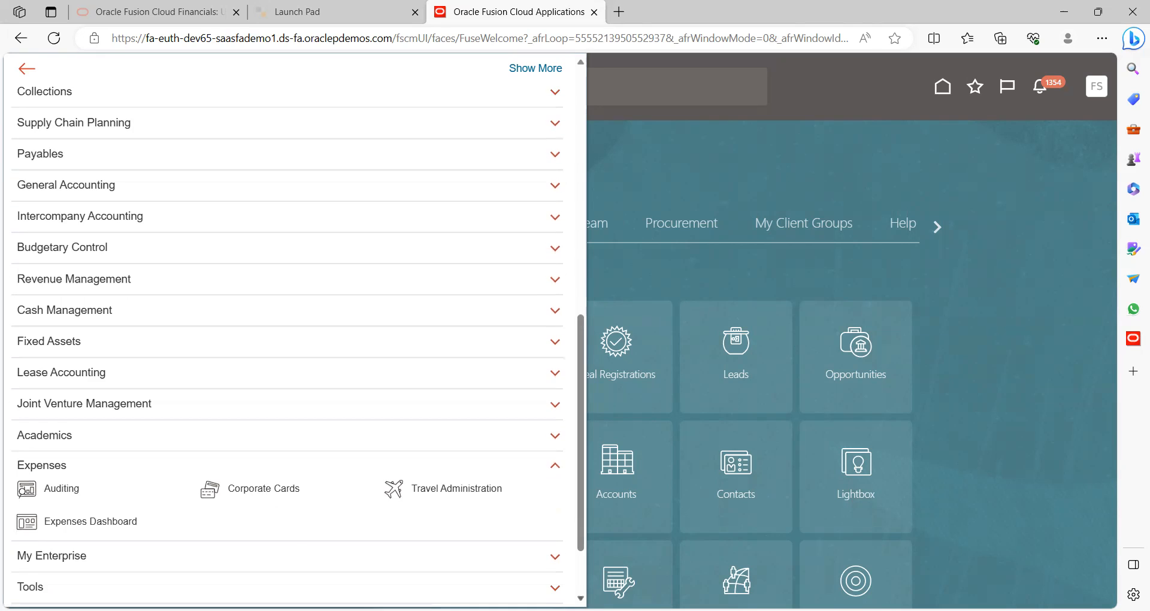
left_click(68, 491)
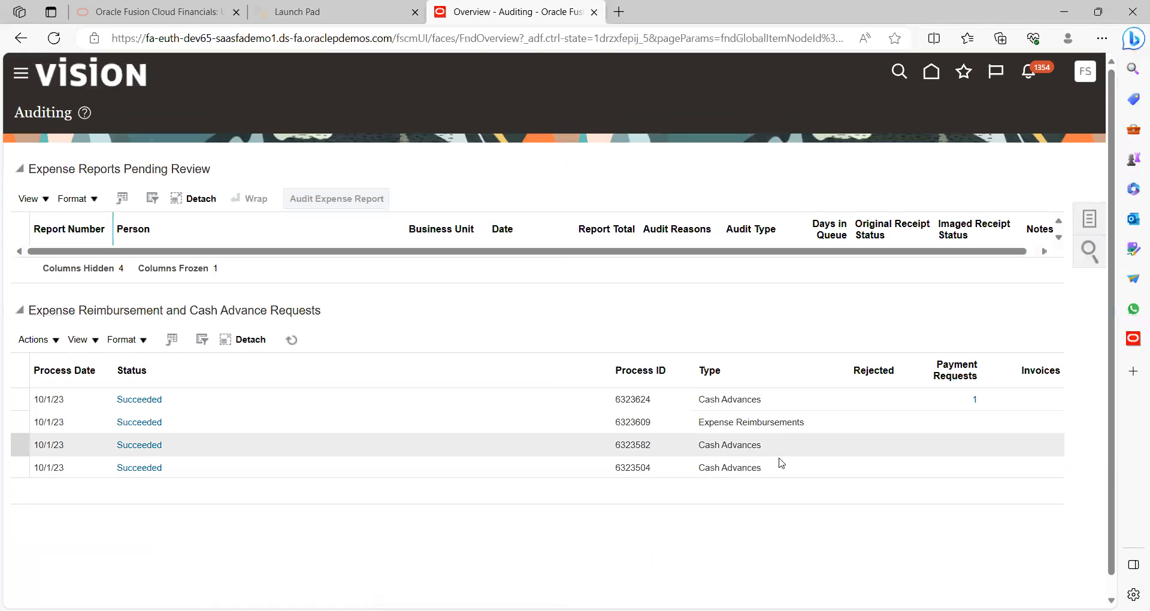
Reload the Auditing page and open the Manage Cash Advances task
left_click(53, 37)
left_click(1089, 220)
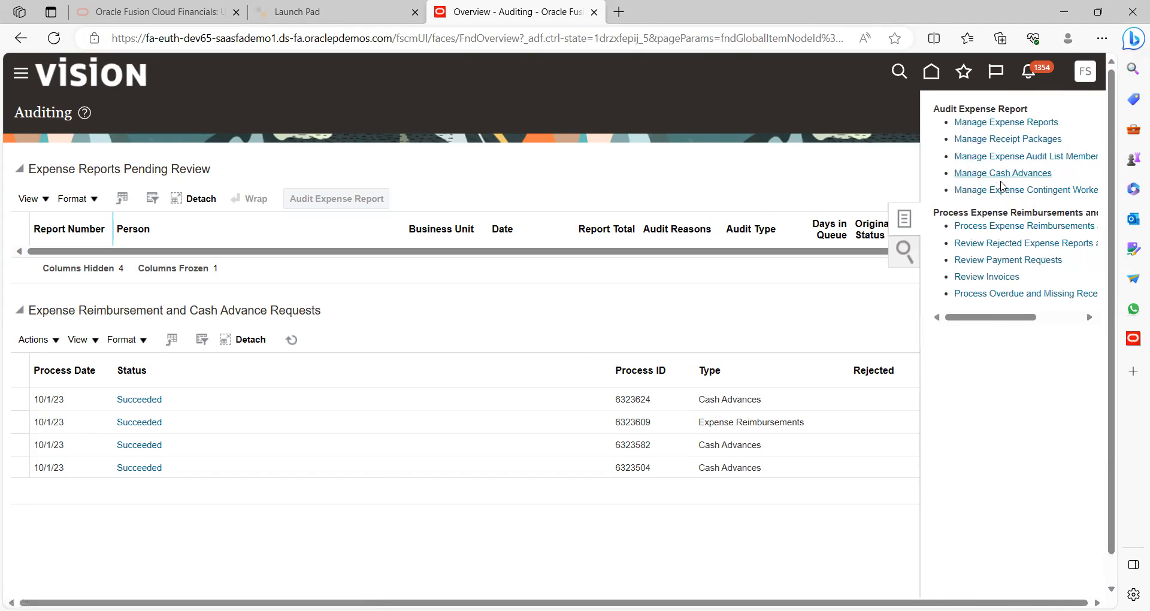
left_click(999, 173)
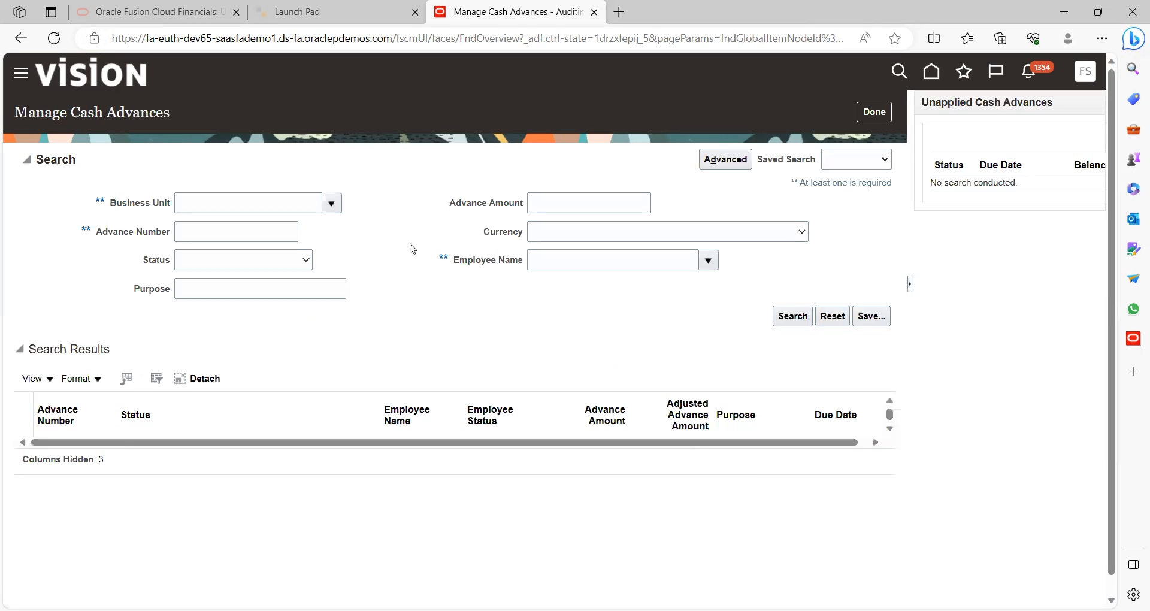
left_click(333, 207)
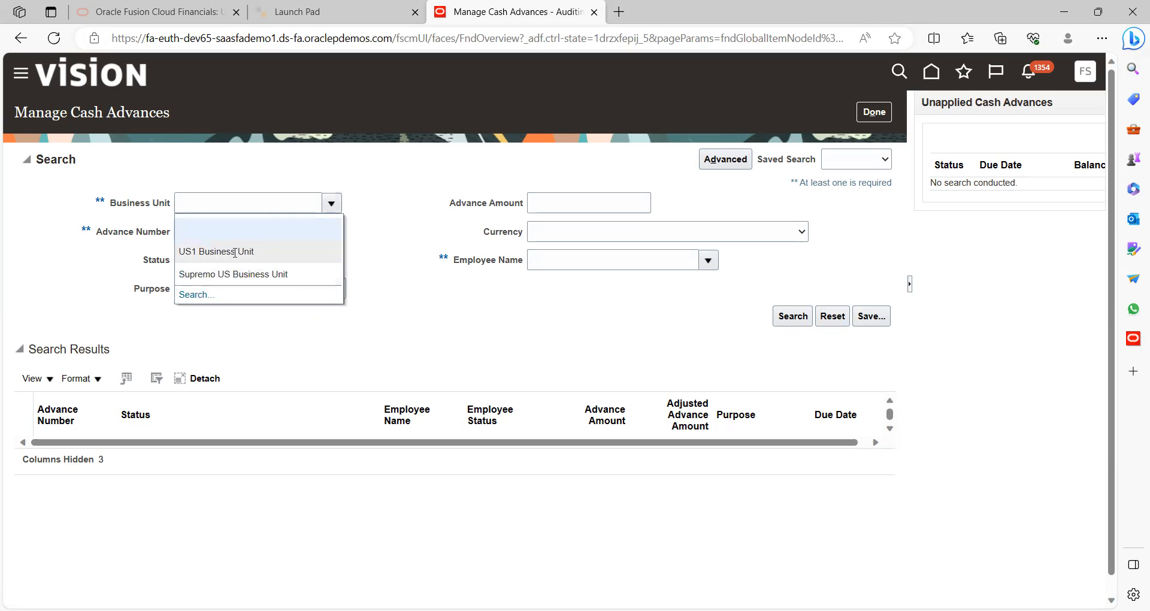
left_click(235, 252)
left_click(398, 287)
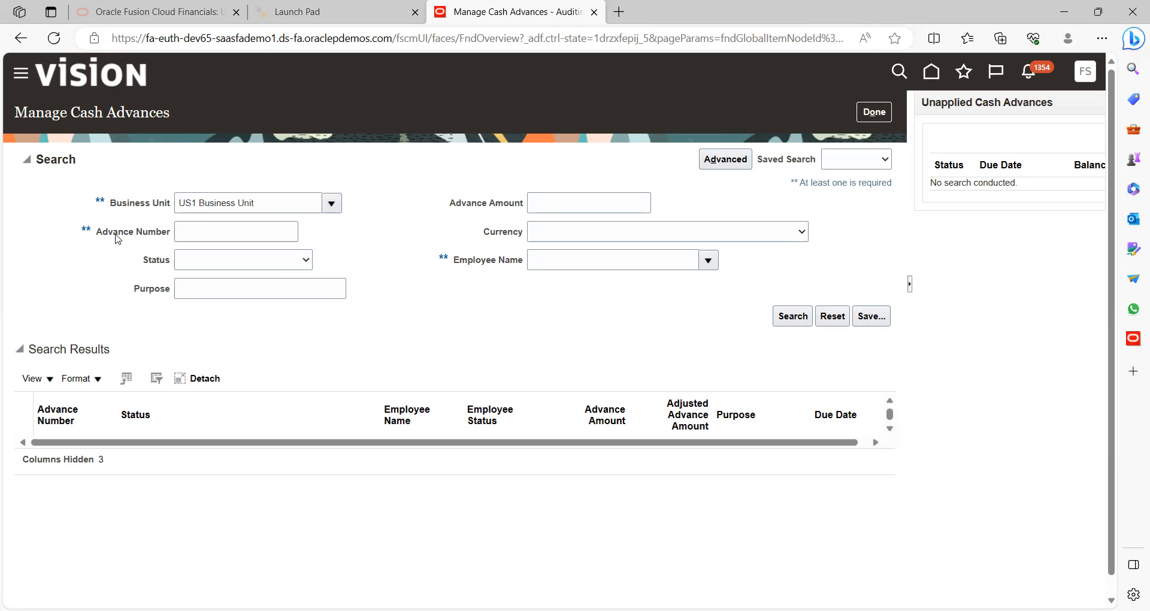
left_click(216, 226)
left_click(785, 319)
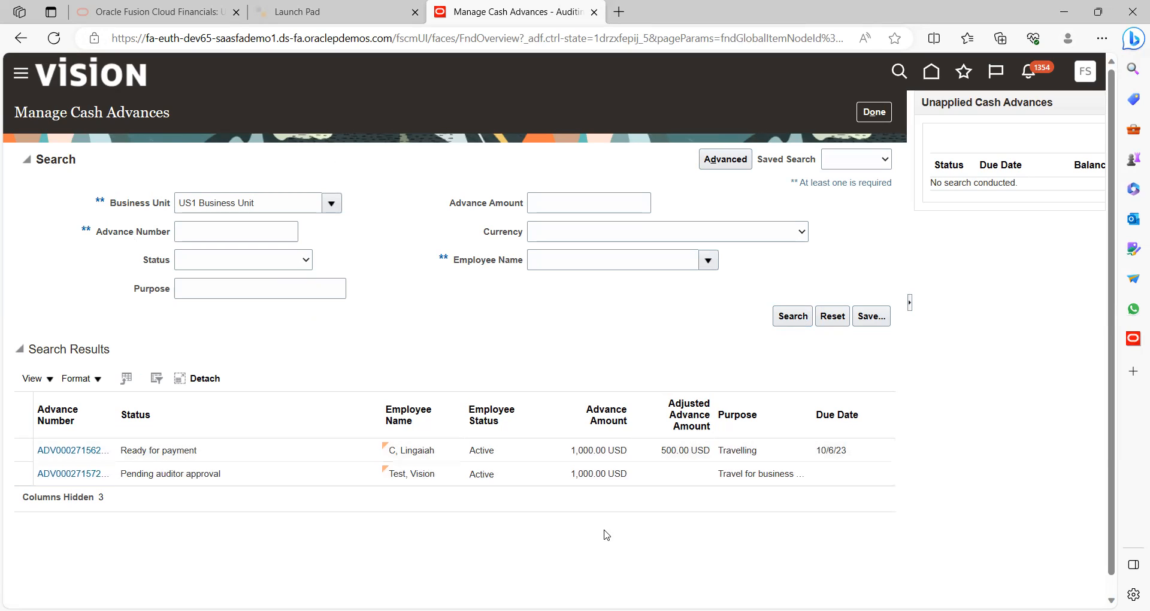
scroll(585, 543, "down", 1)
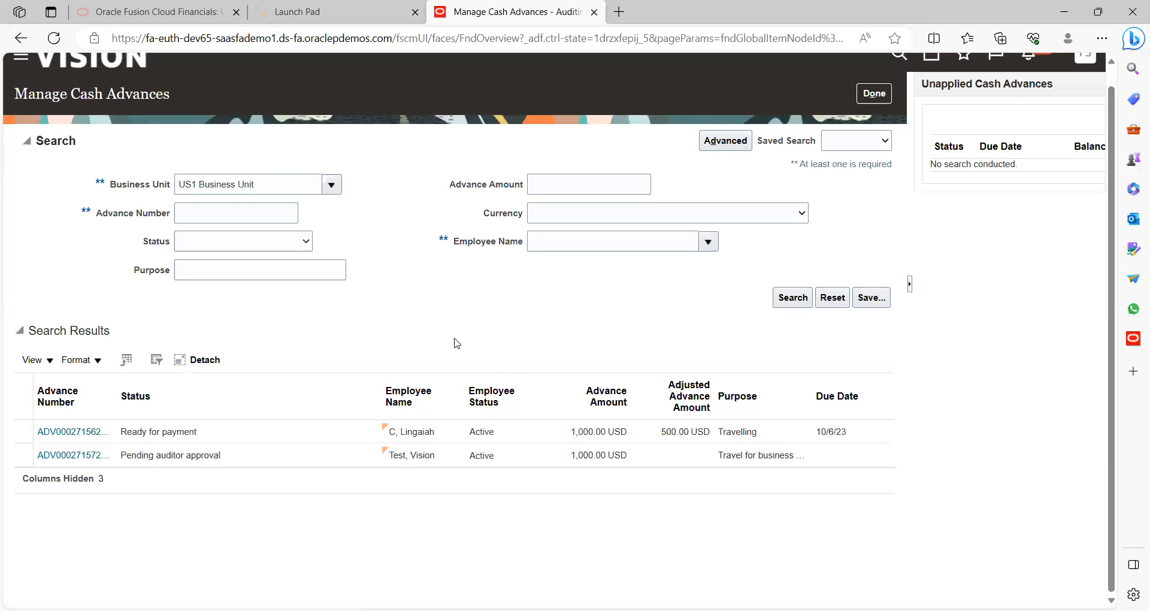
left_click(79, 460)
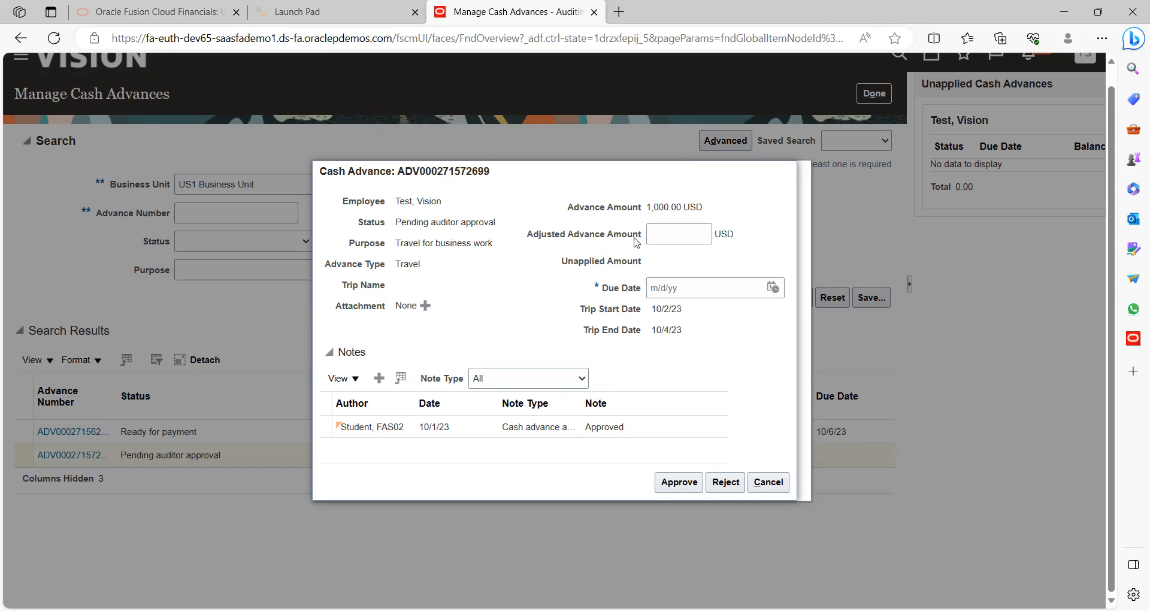
left_click(662, 235)
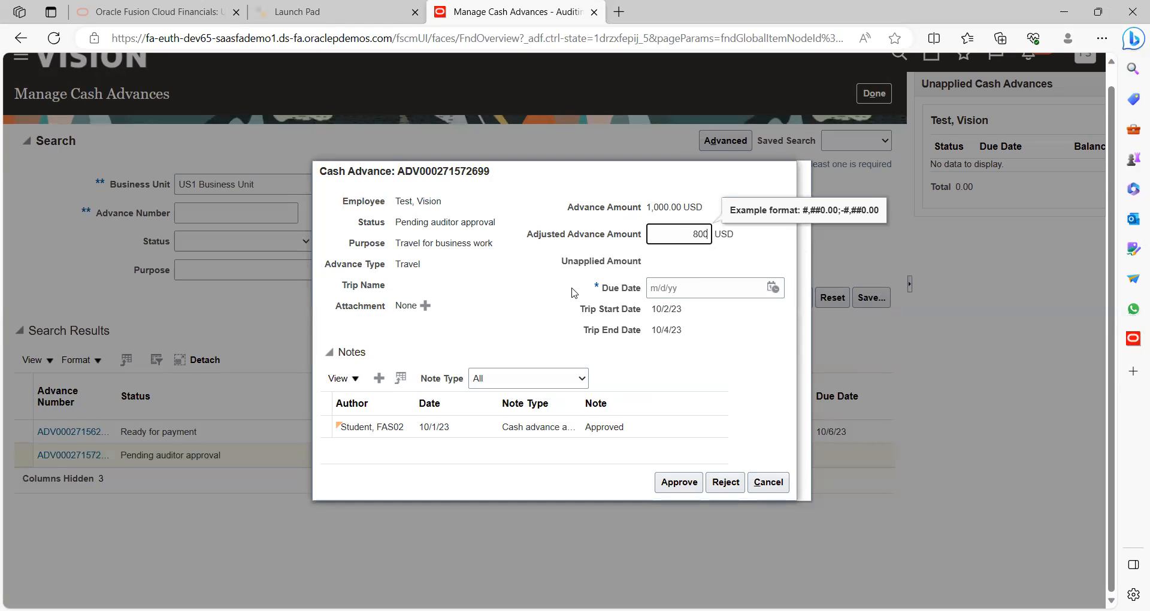
left_click(681, 264)
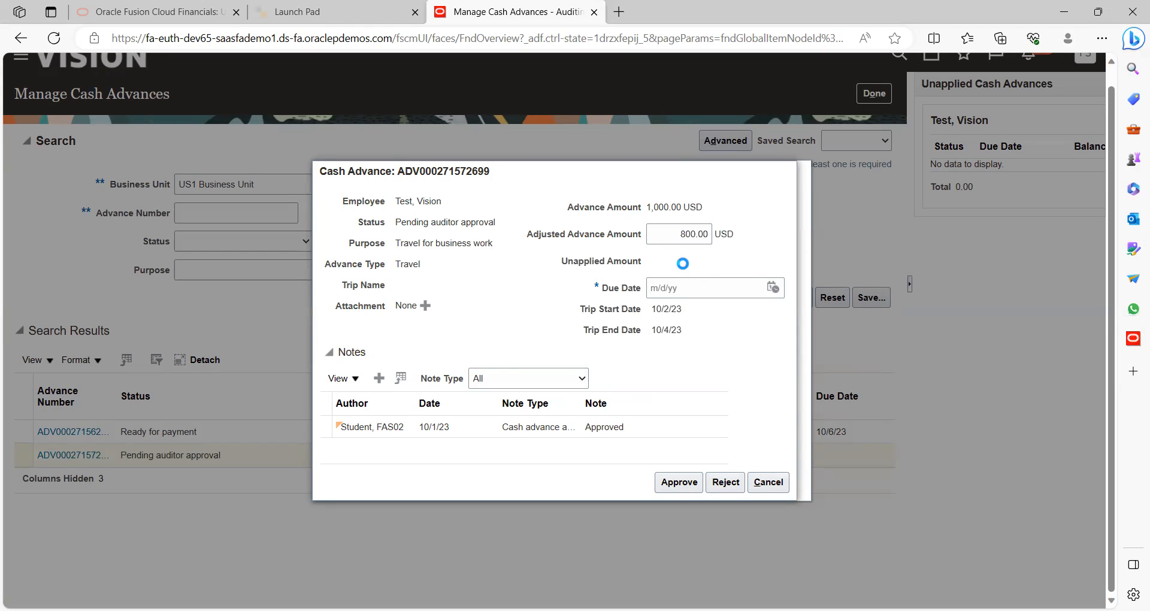
left_click(774, 288)
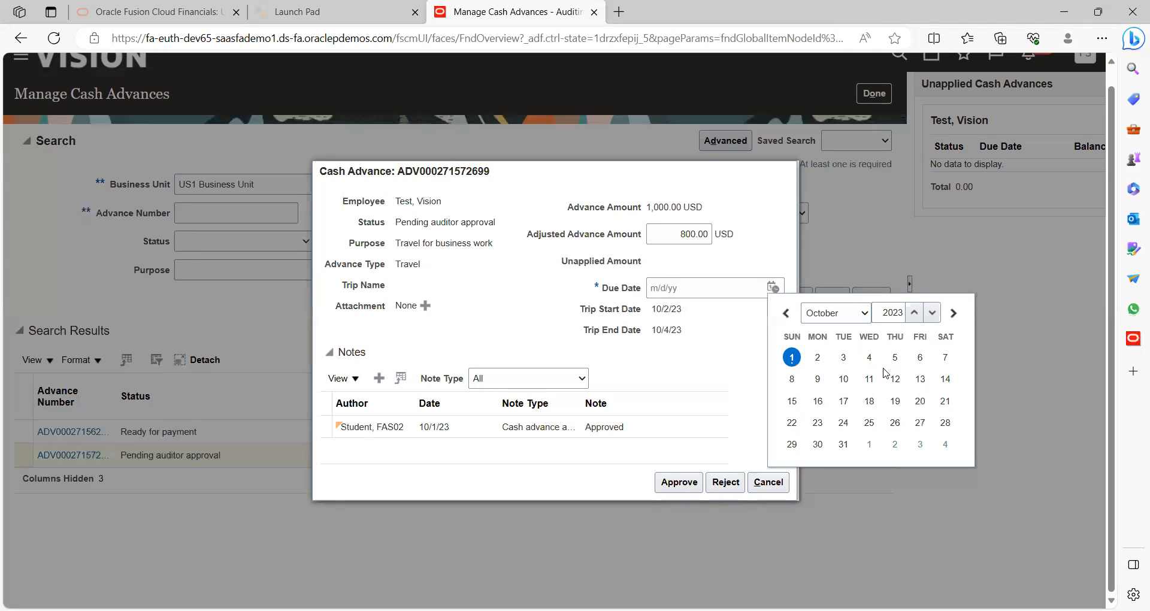
left_click(945, 358)
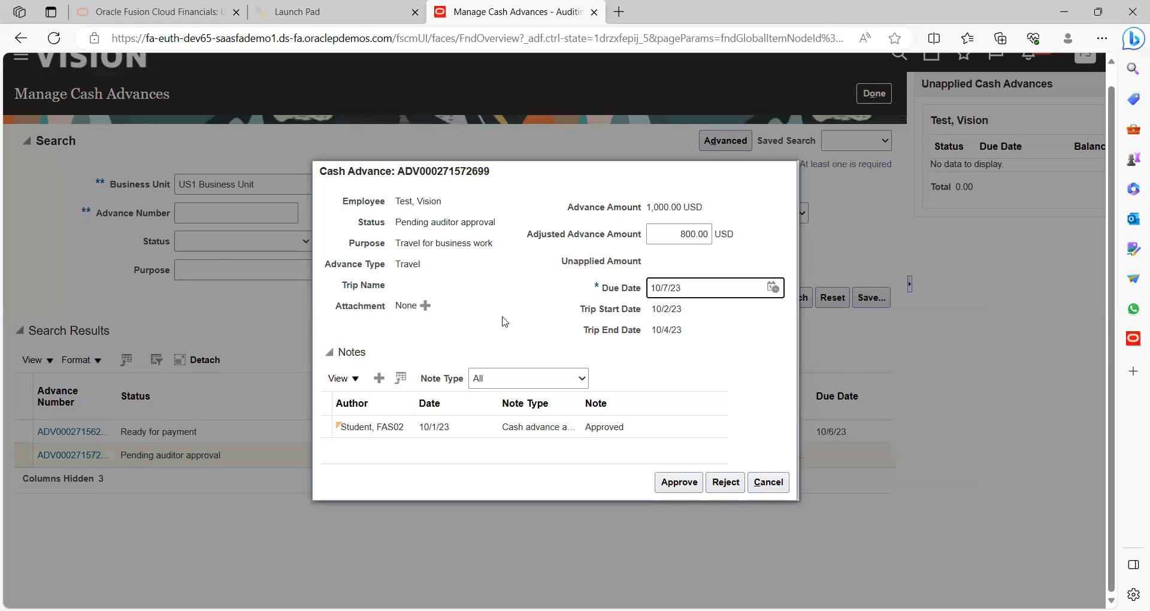
left_click(510, 375)
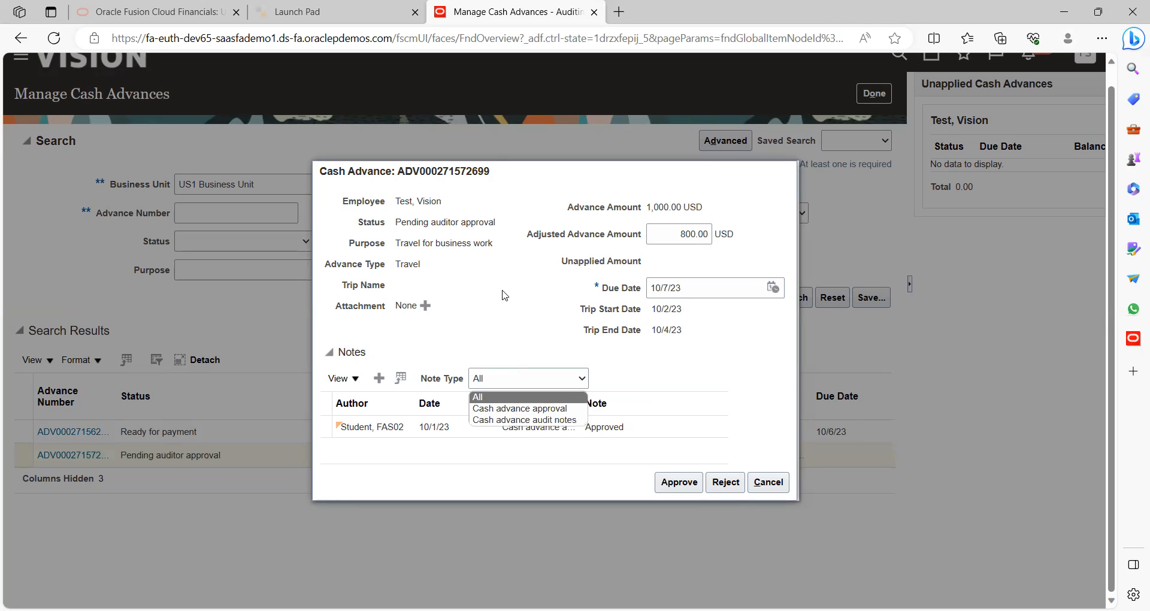
left_click(689, 464)
left_click(681, 482)
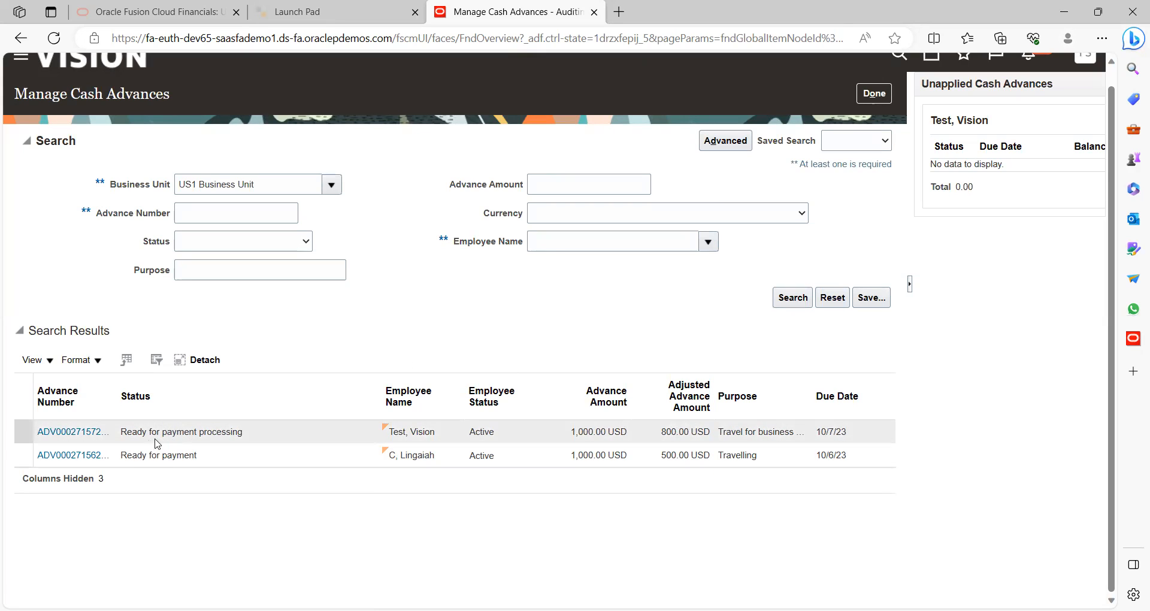
Return to Auditing, sign out of the auditor session, and sign in as another saved user
left_click(873, 96)
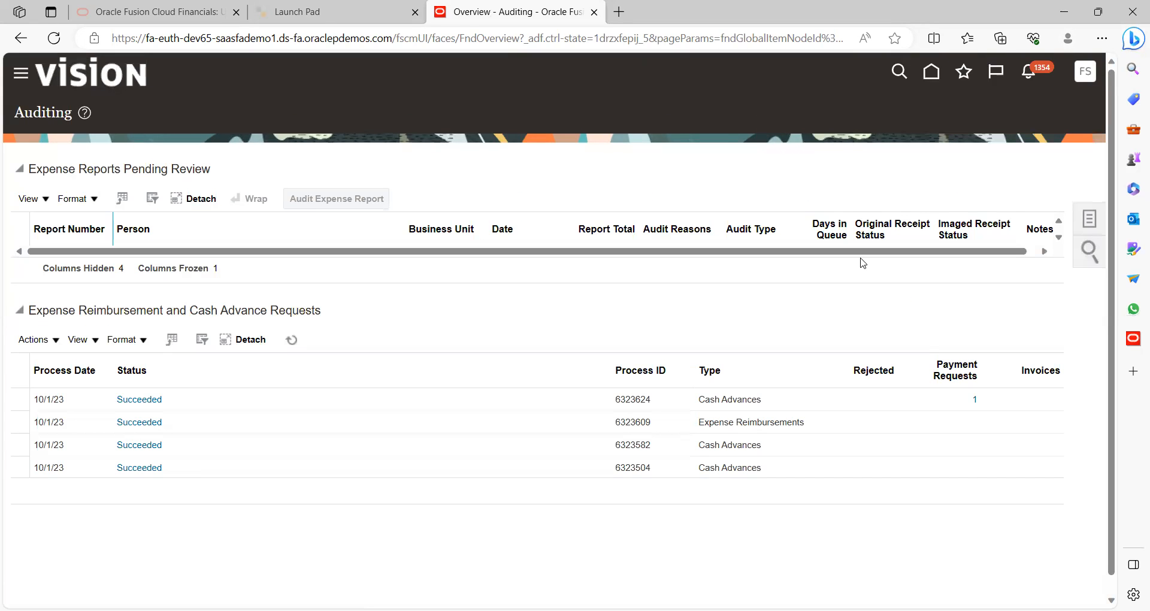
left_click(1087, 73)
left_click(1055, 110)
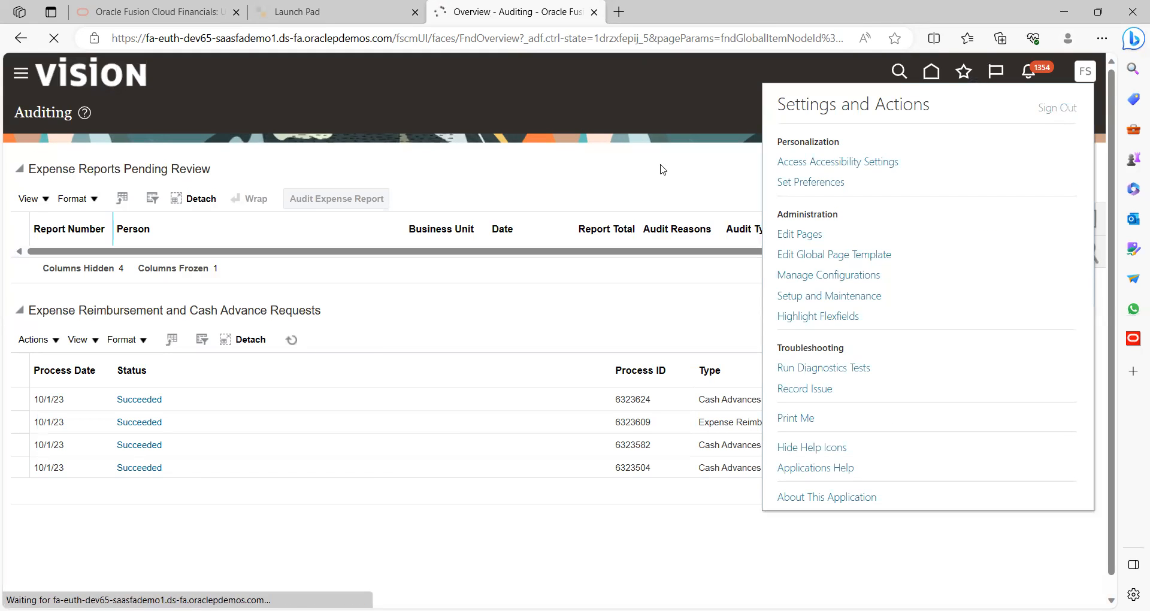
left_click(561, 361)
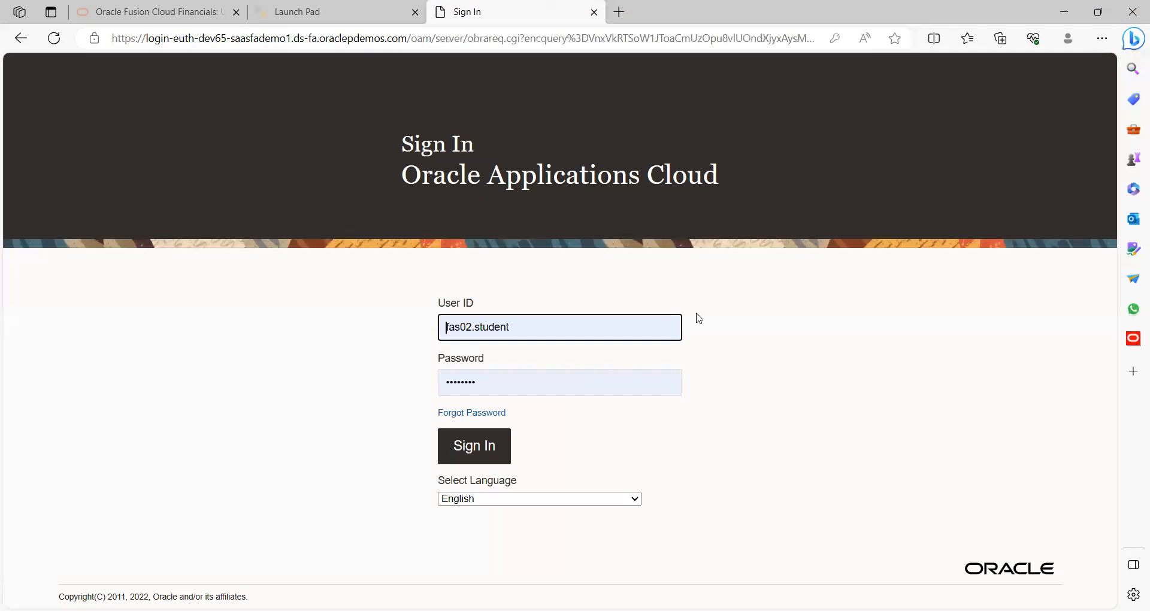
left_click(574, 334)
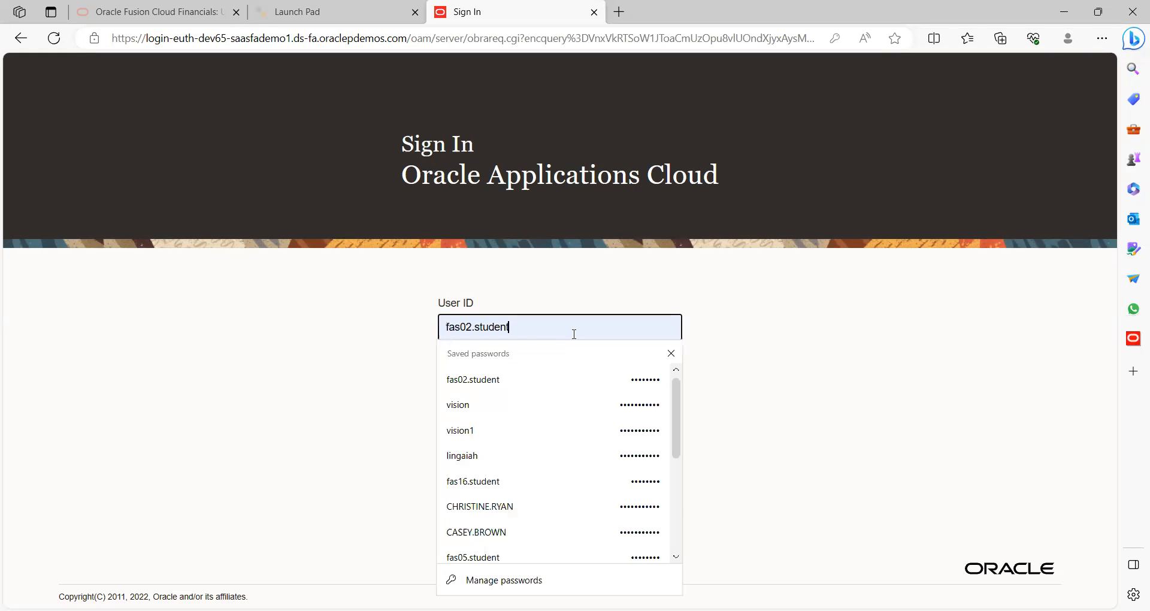
left_click(501, 407)
left_click(483, 455)
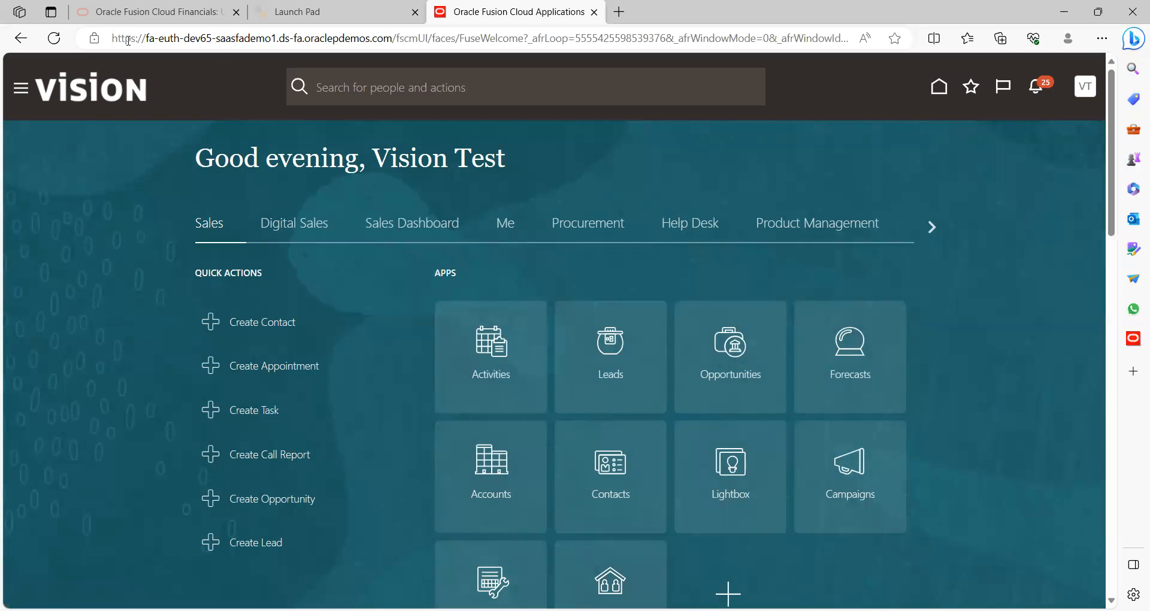
left_click(53, 38)
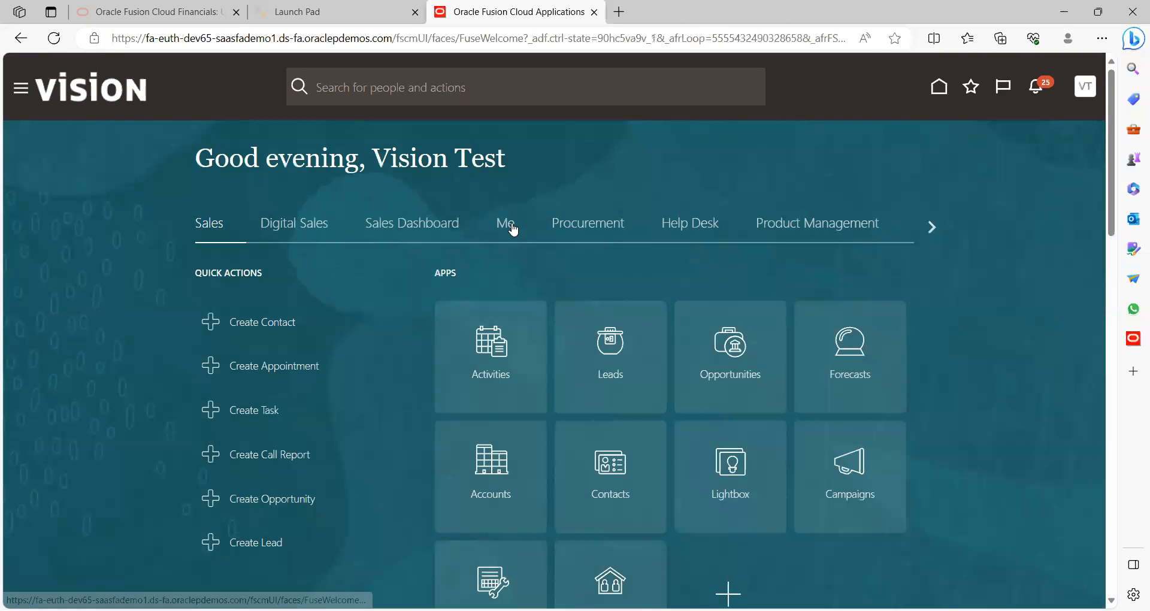
left_click(512, 229)
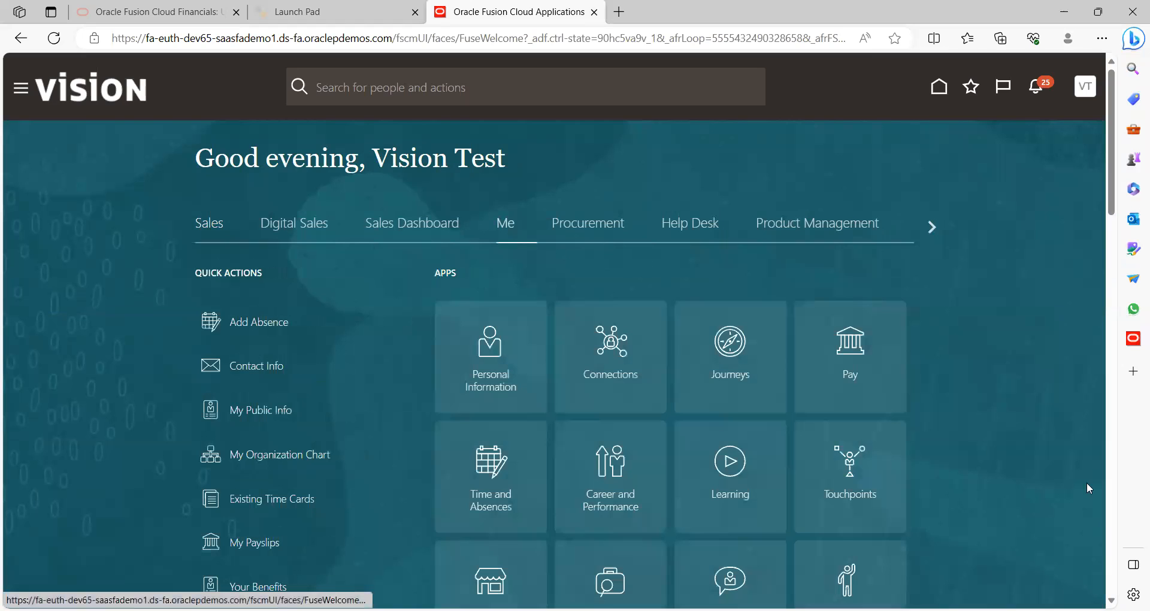
scroll(859, 238, "down", 8)
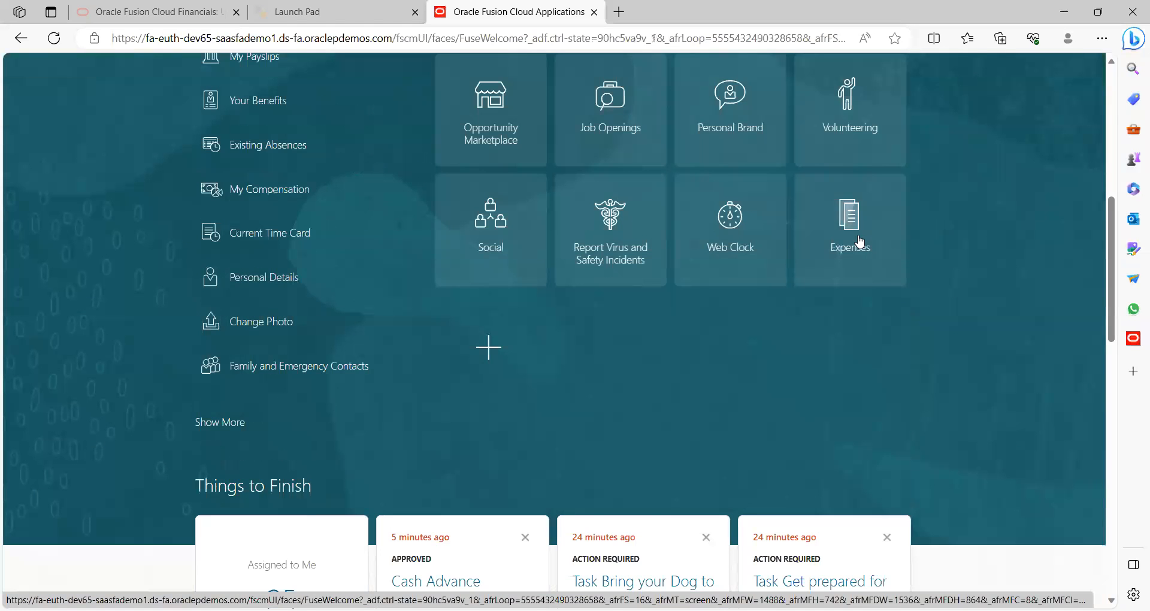
left_click(859, 238)
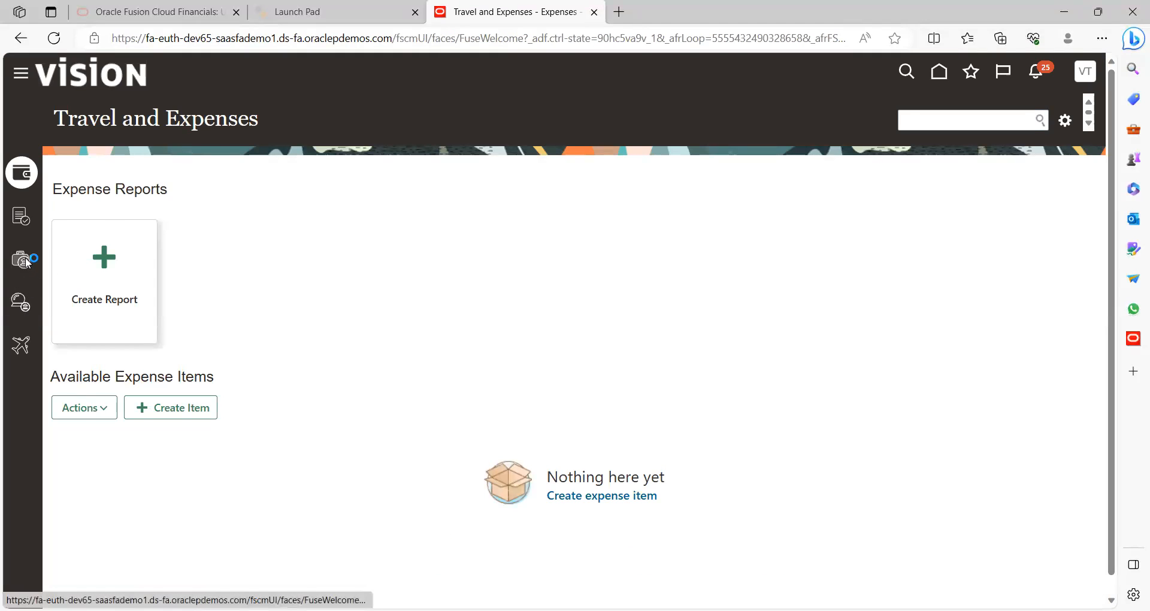
left_click(28, 263)
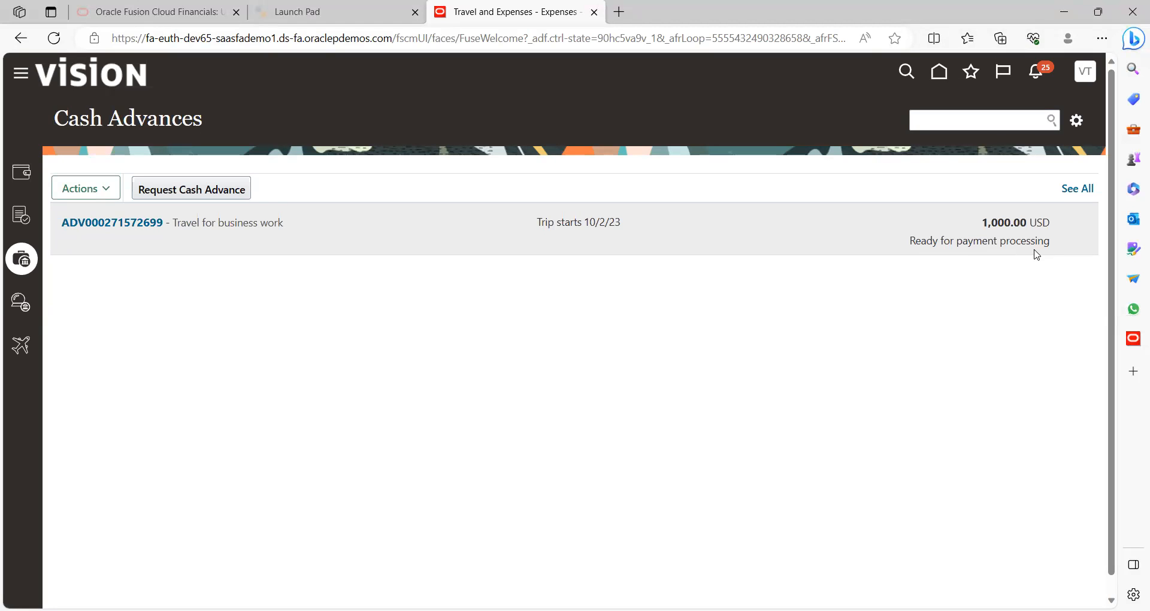
left_click(107, 226)
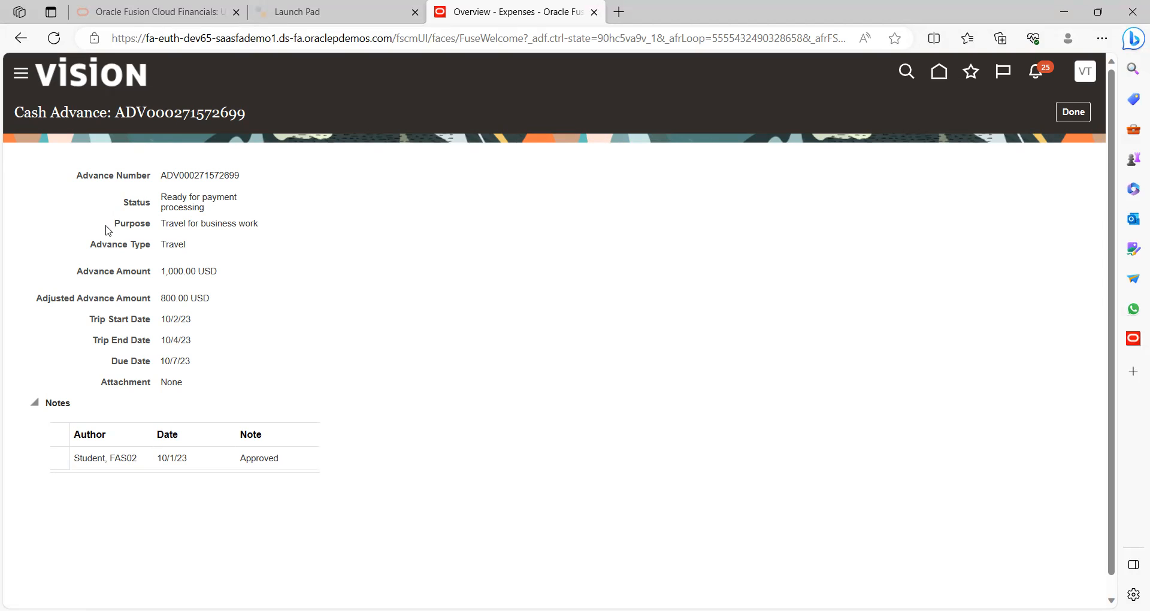
Close the advance details and expand the Tools section of the Navigator
left_click(1075, 116)
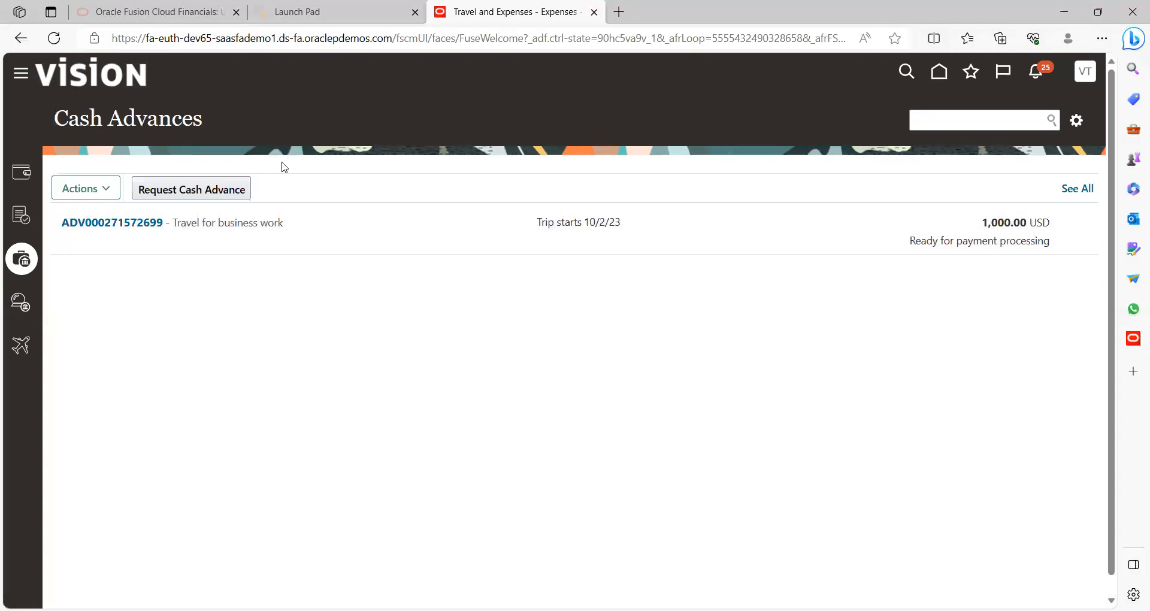
left_click(23, 78)
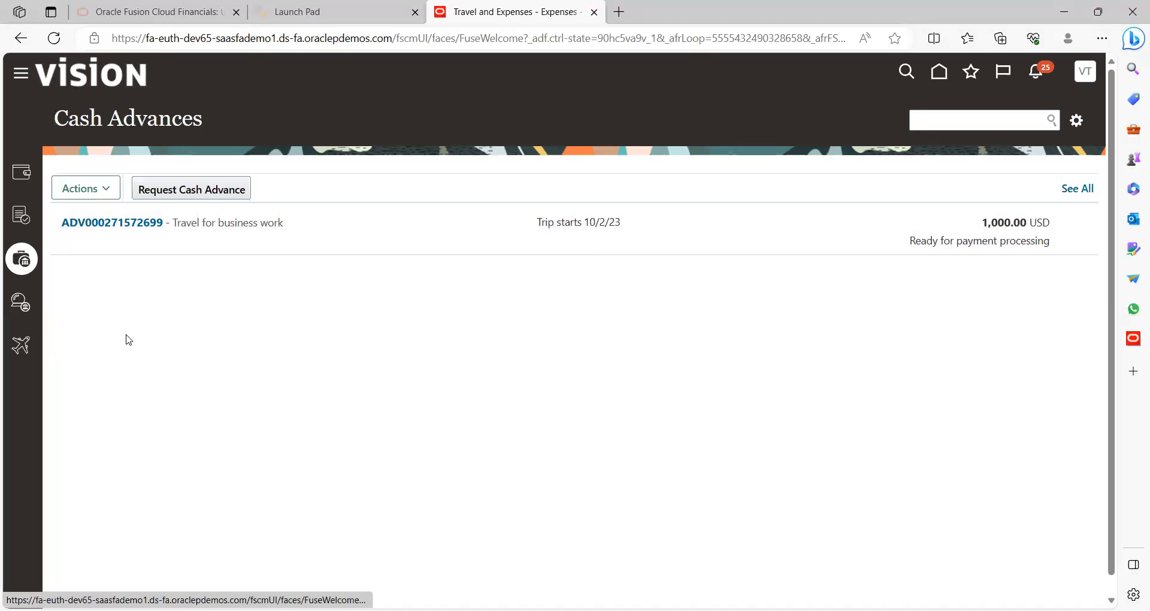
left_click(87, 474)
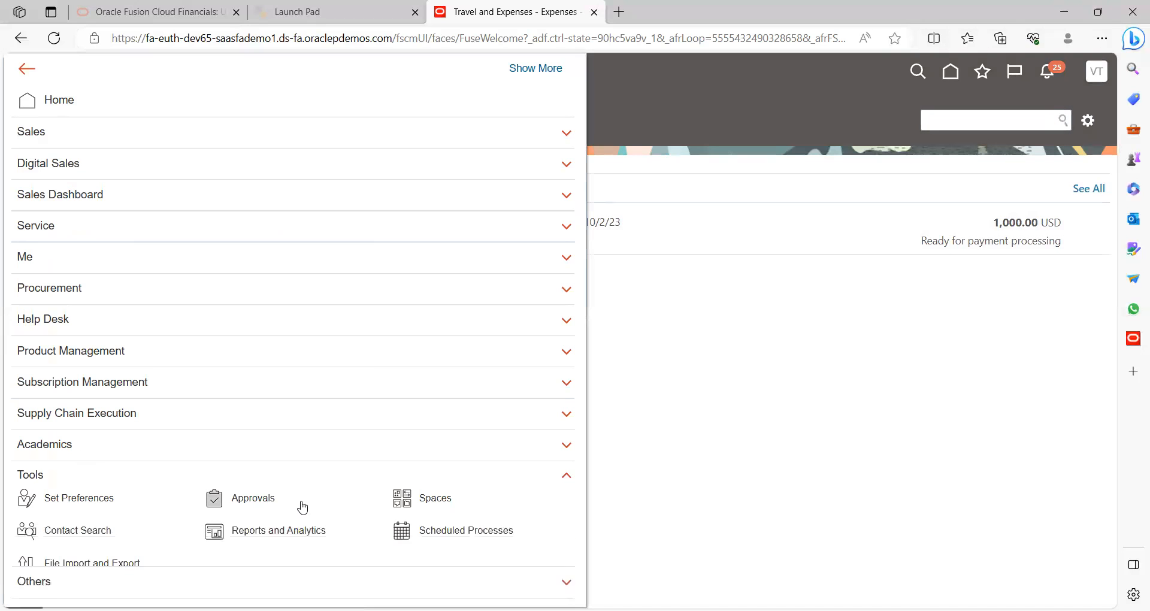
In Scheduled Processes, start a new Process Expense Reimbursements and Cash Advances job, then cancel it
left_click(443, 531)
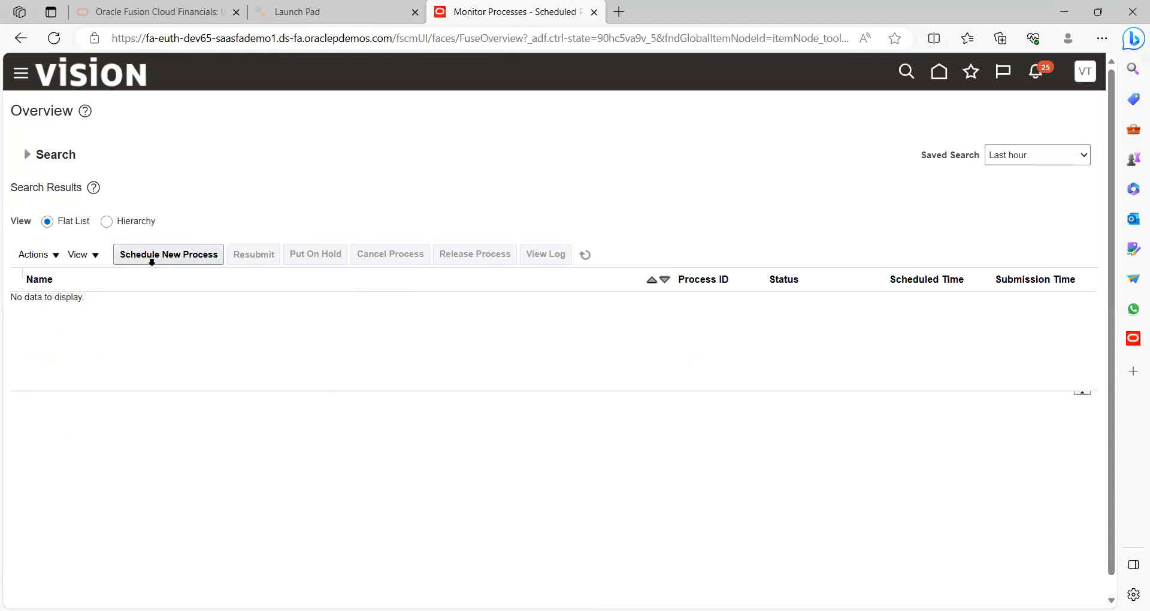
left_click(159, 263)
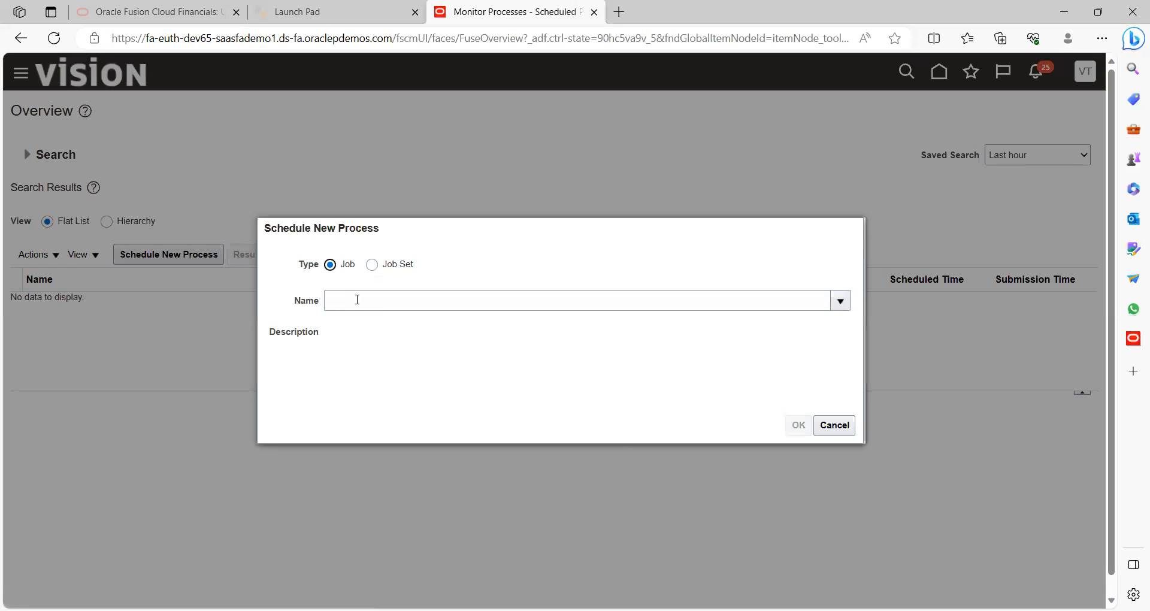
left_click(356, 299)
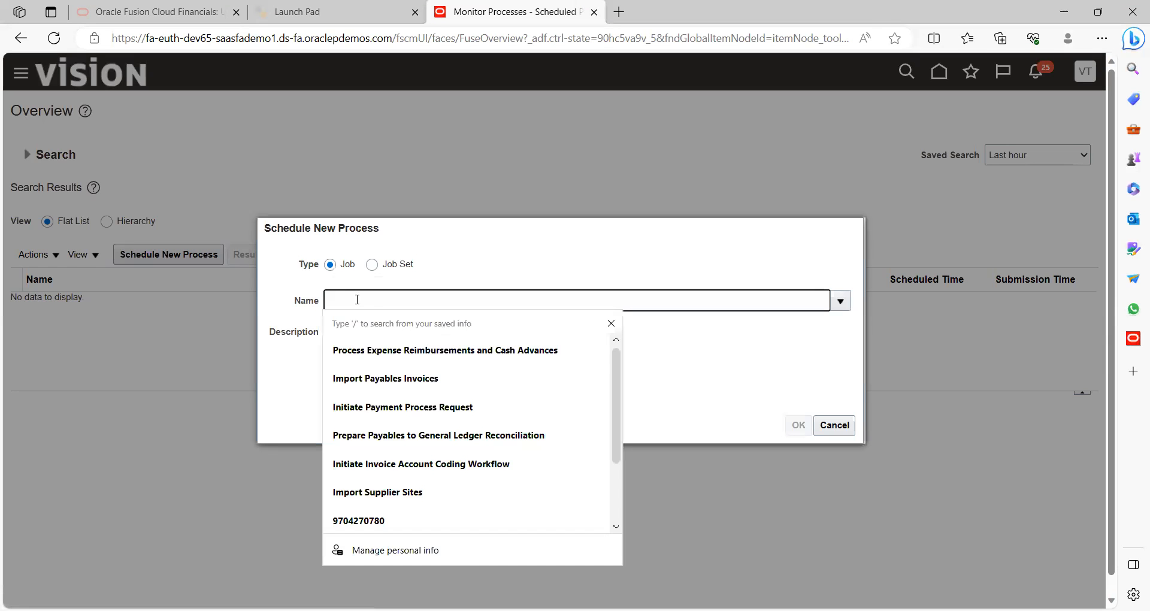
left_click(502, 359)
key("Tab")
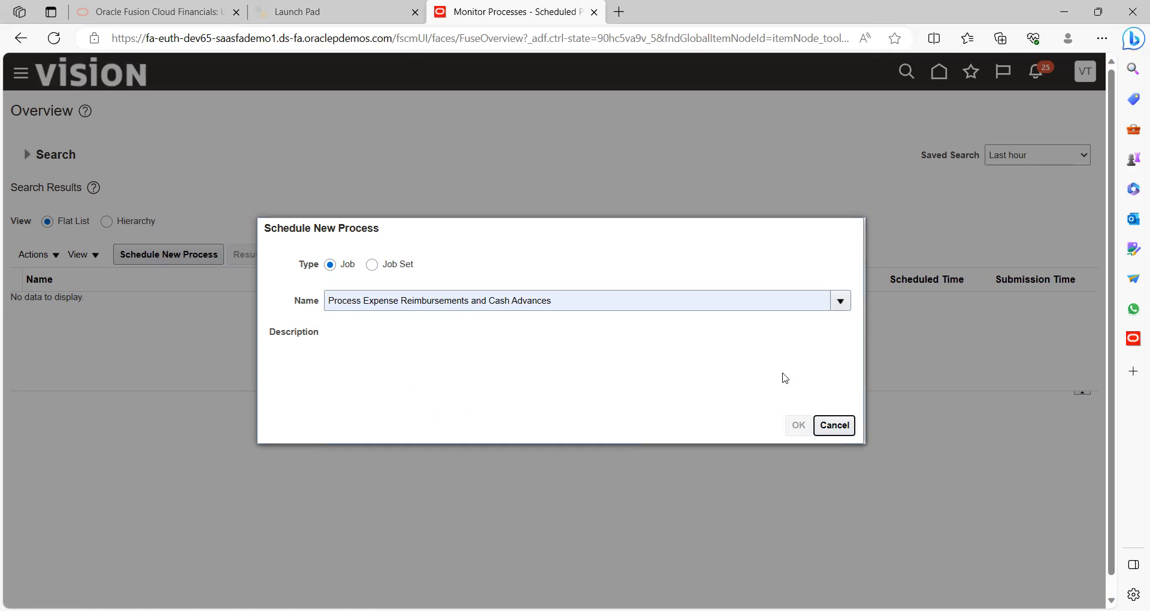
left_click(689, 347)
left_click(841, 429)
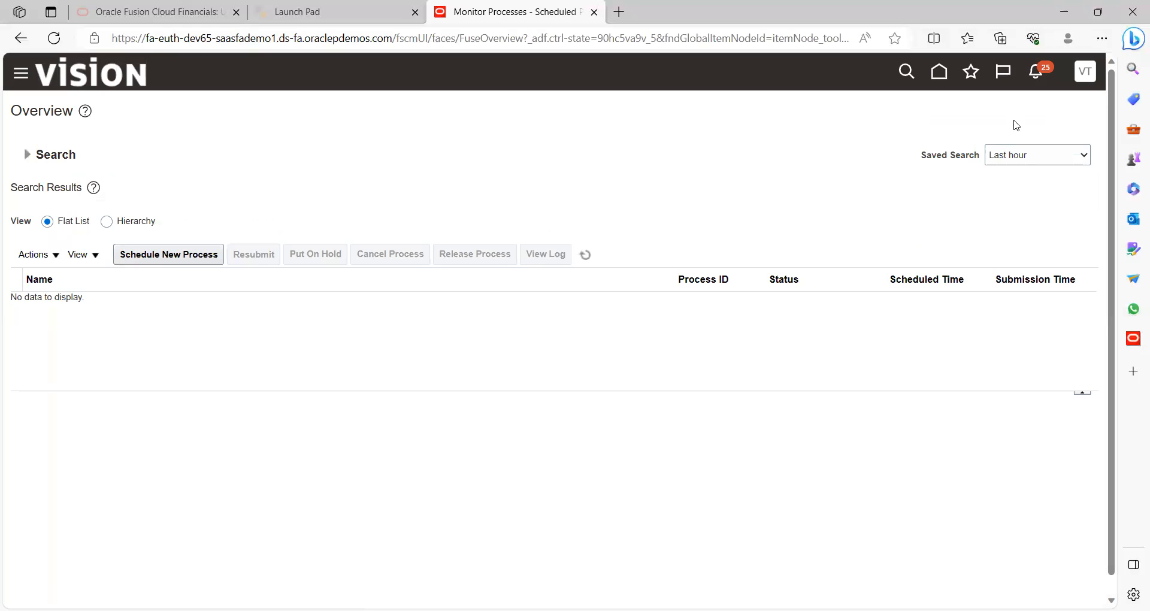
Sign out, confirm, and sign back in as another user using the saved login
left_click(1085, 74)
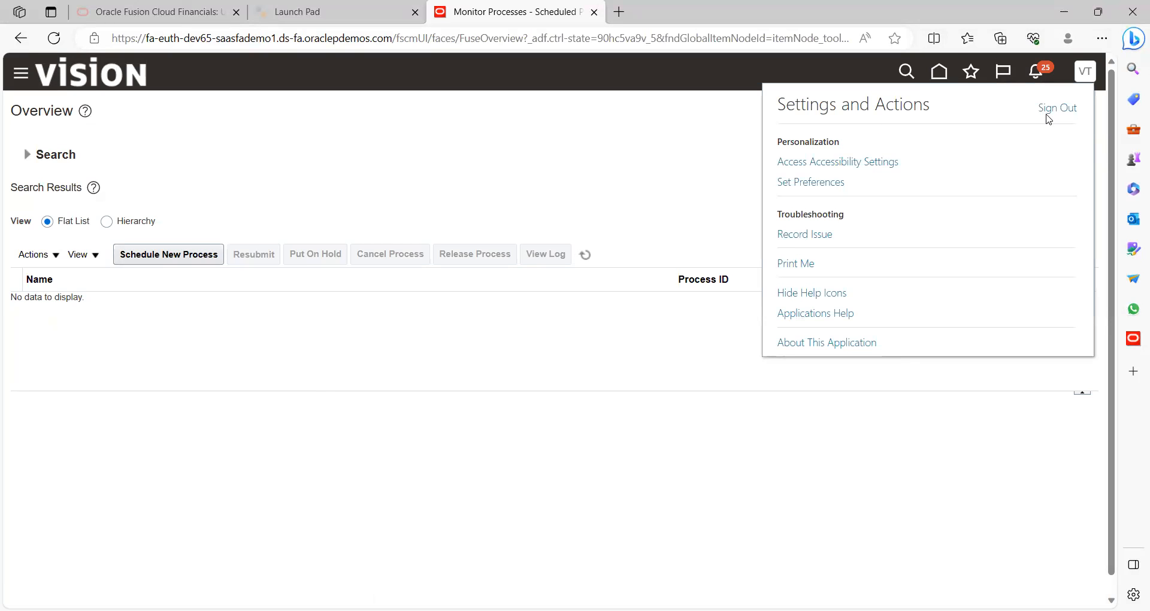
left_click(1054, 111)
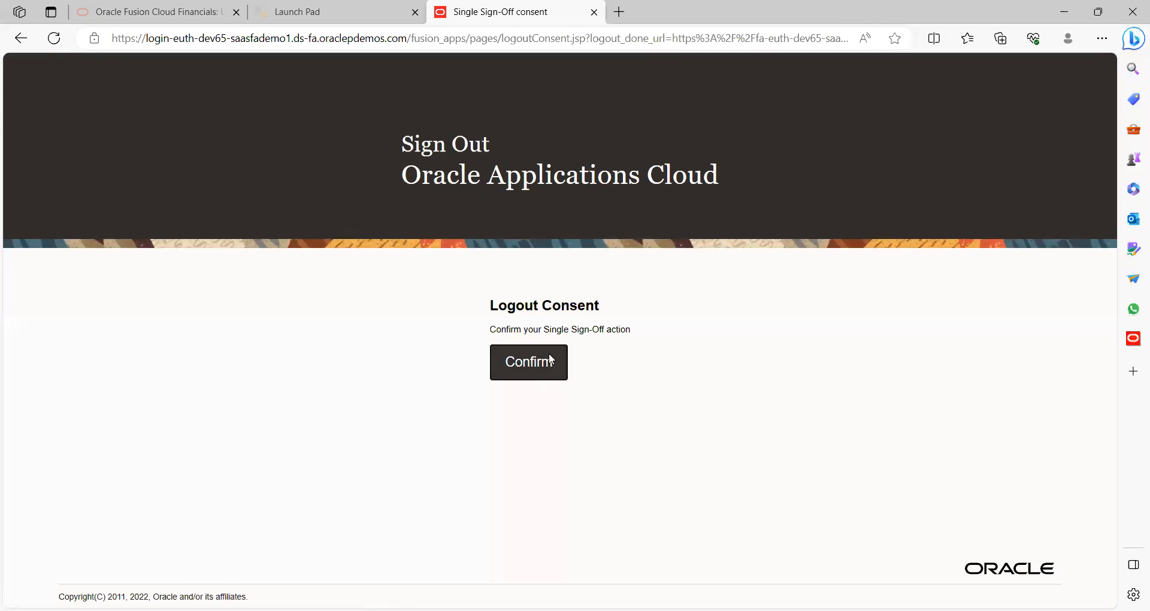
left_click(551, 360)
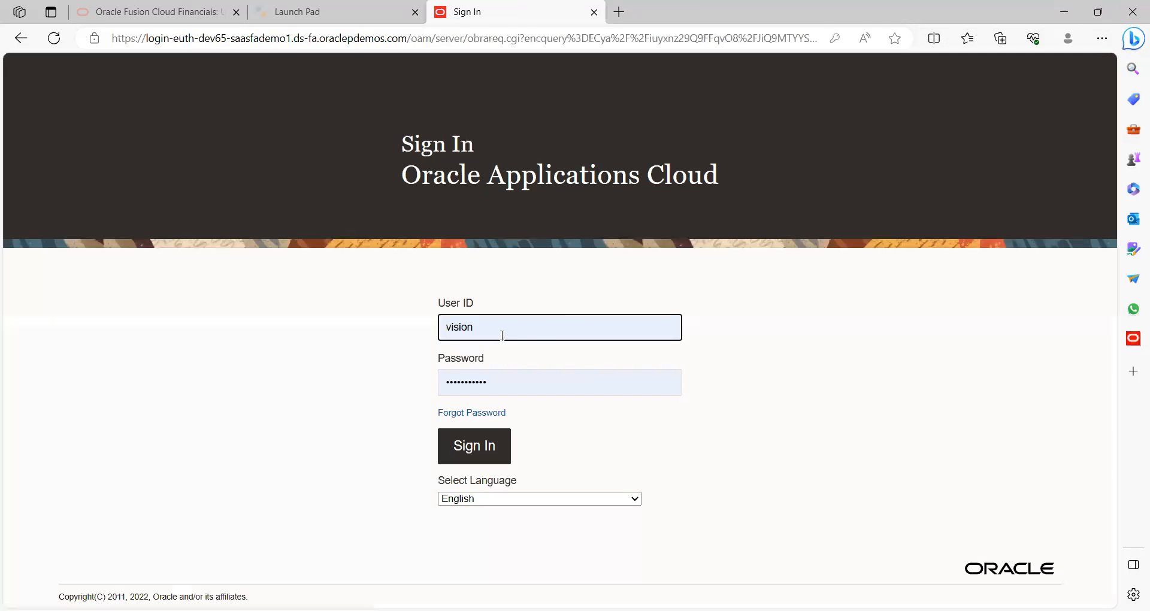
left_click(540, 336)
left_click(482, 404)
left_click(469, 457)
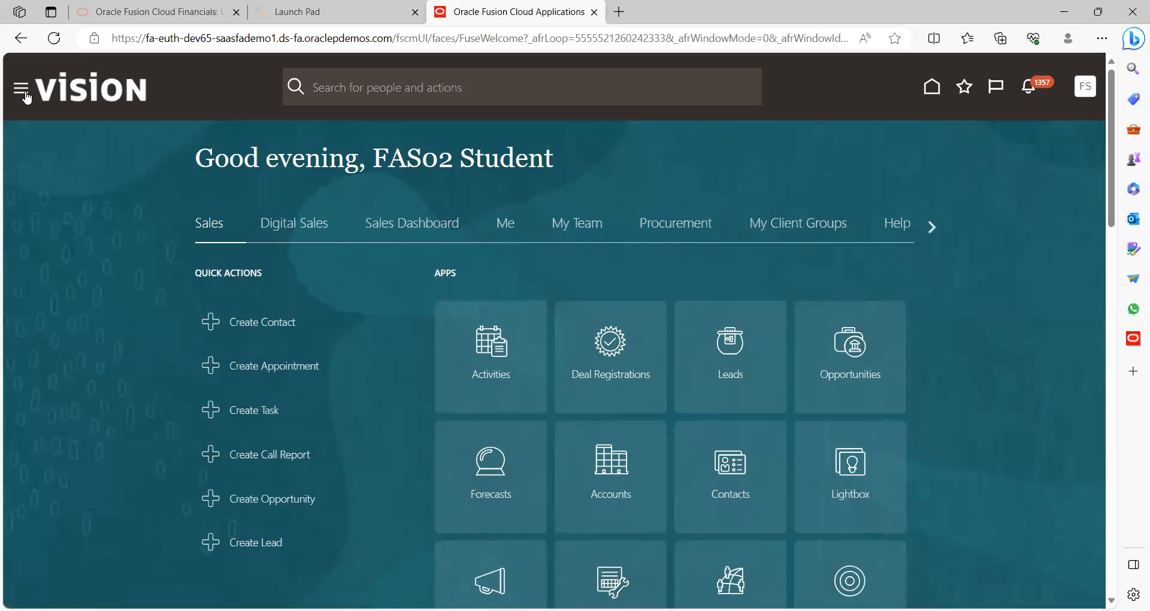
left_click(23, 90)
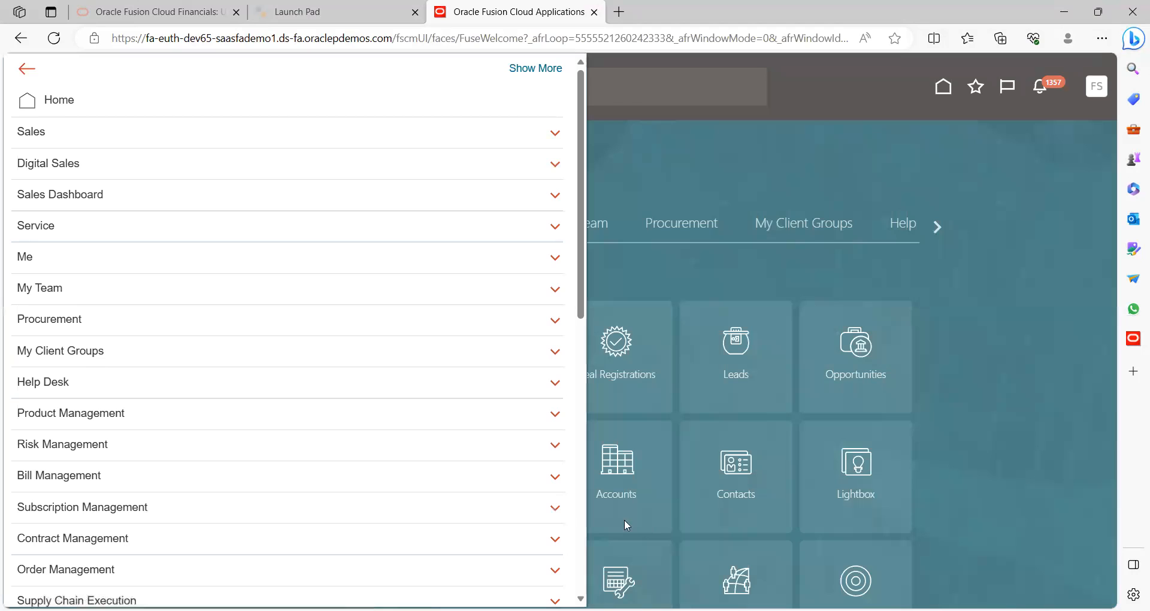
Open Scheduled Processes via Navigator > Tools and start a new process, focusing the Name field
scroll(581, 550, "down", 8)
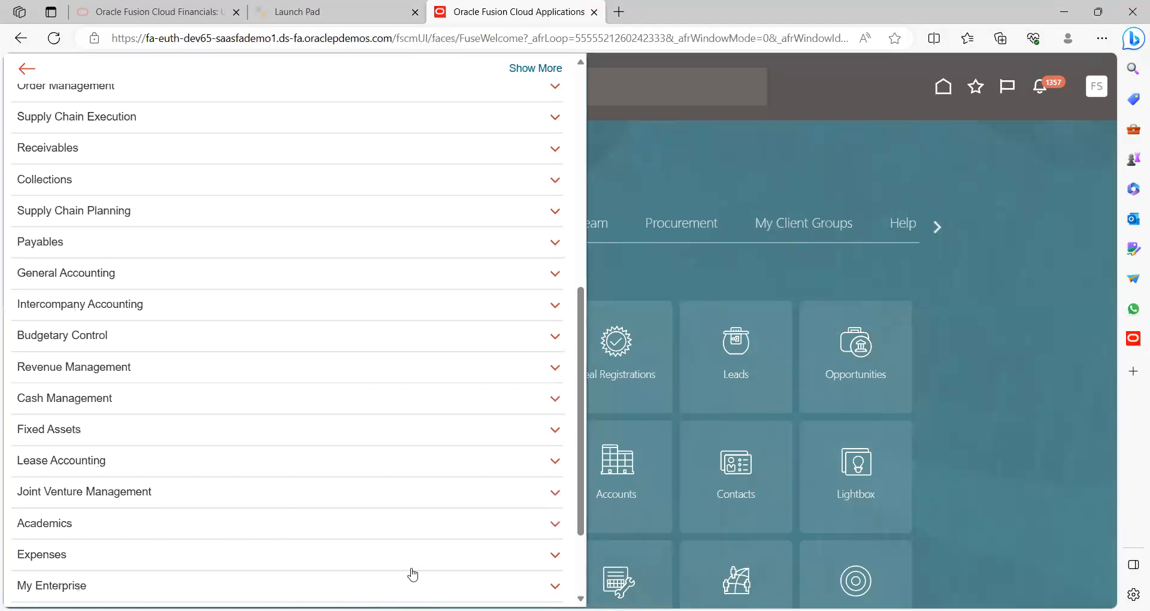
scroll(574, 569, "down", 2)
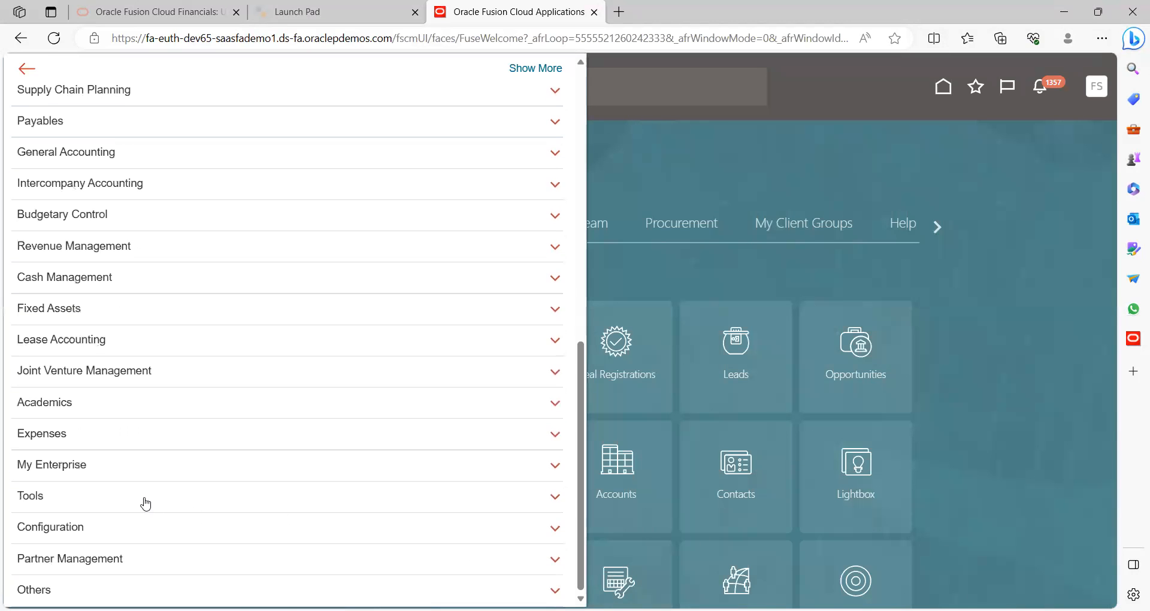
left_click(385, 503)
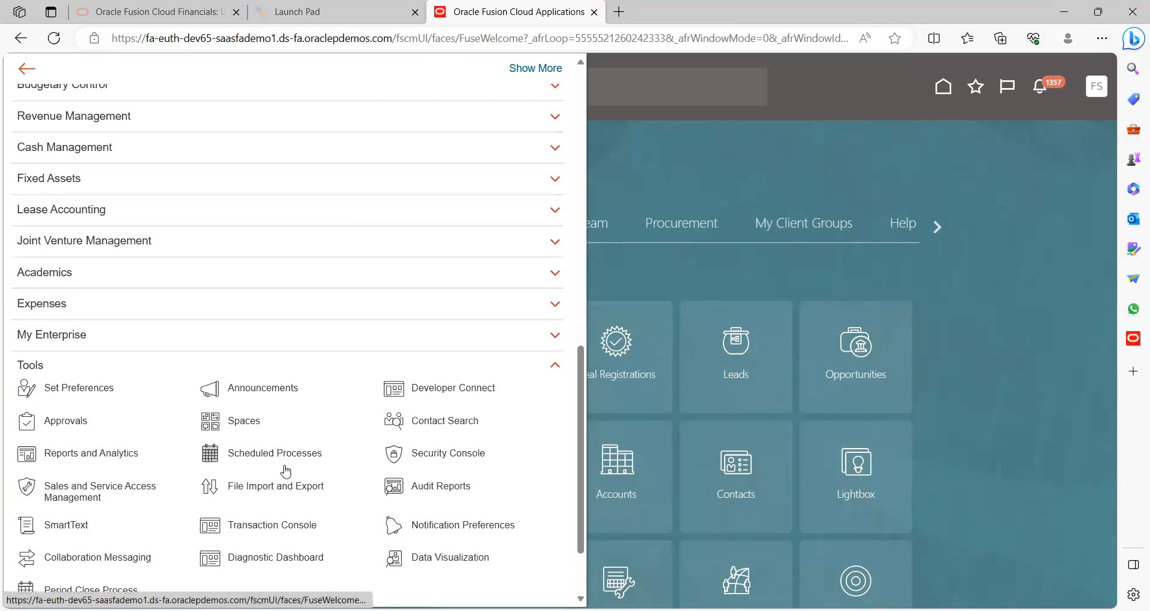
left_click(307, 453)
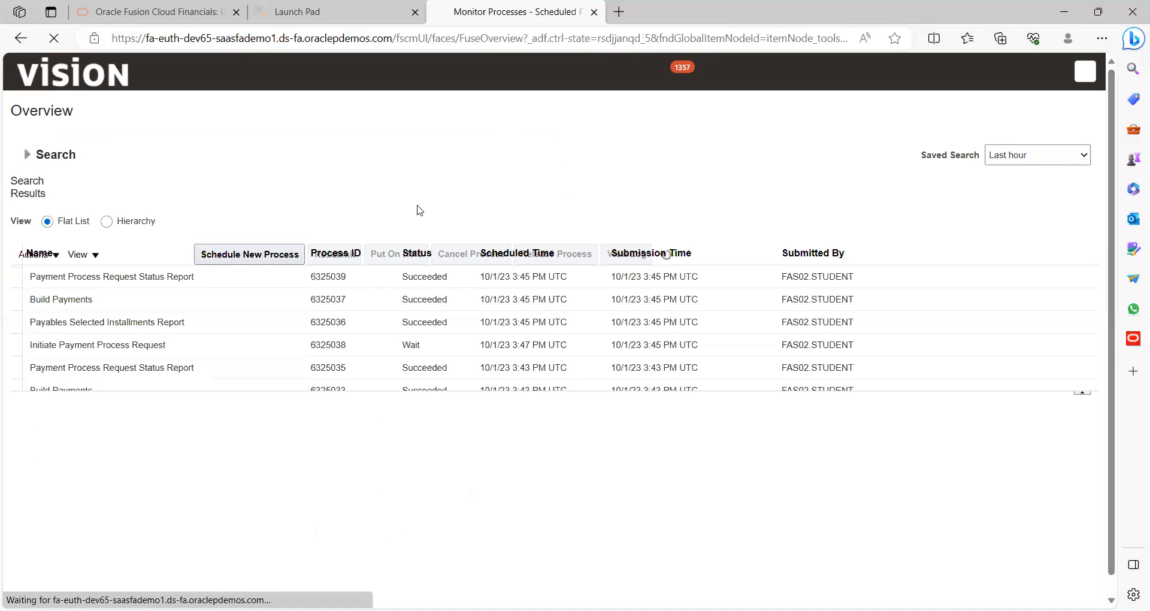
left_click(191, 261)
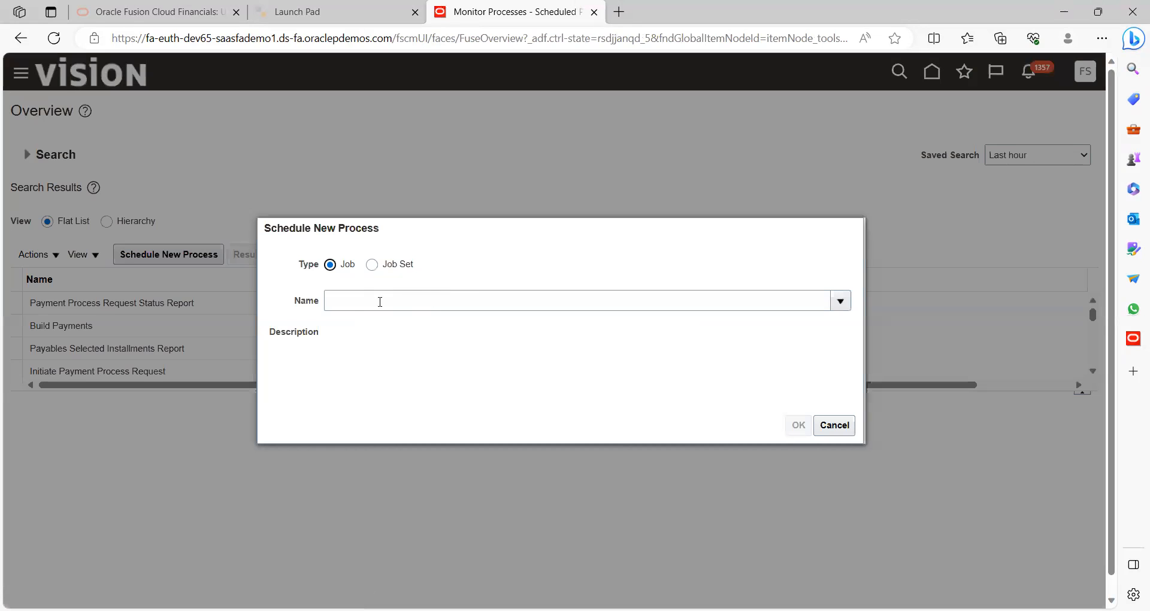
left_click(393, 299)
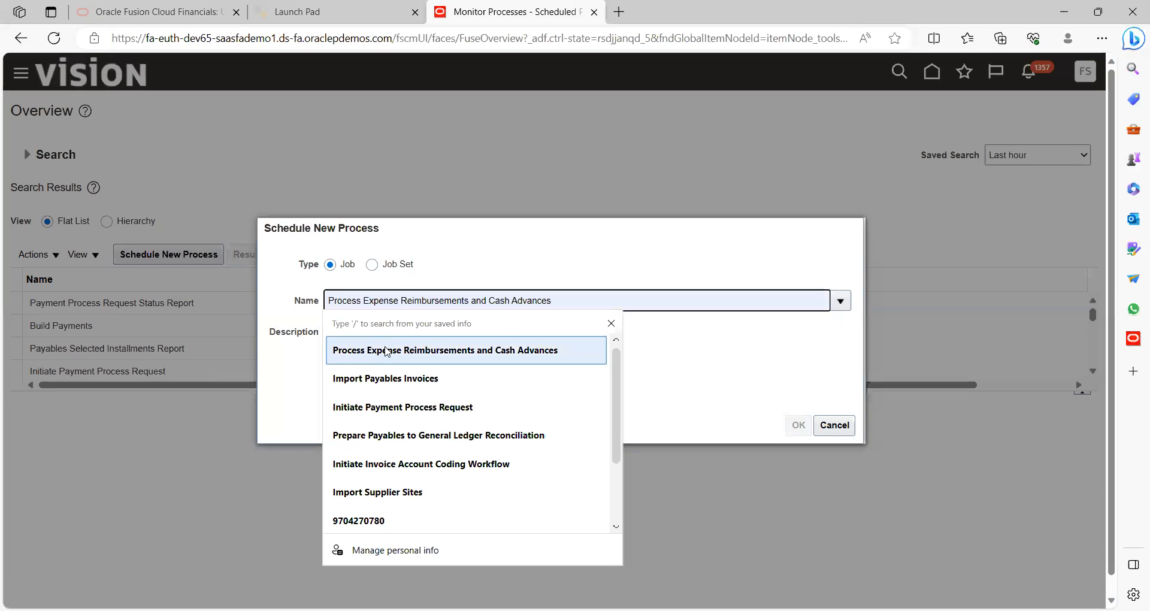
Choose Process Expense Reimbursements and Cash Advances as the process and confirm to reach Process Details
left_click(522, 345)
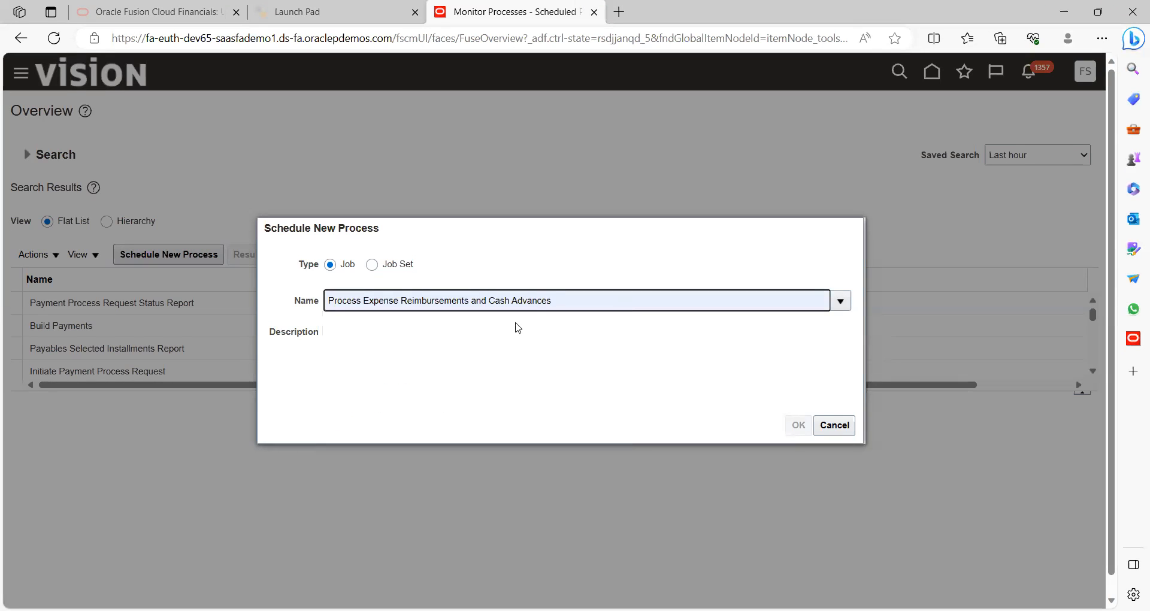
left_click(561, 324)
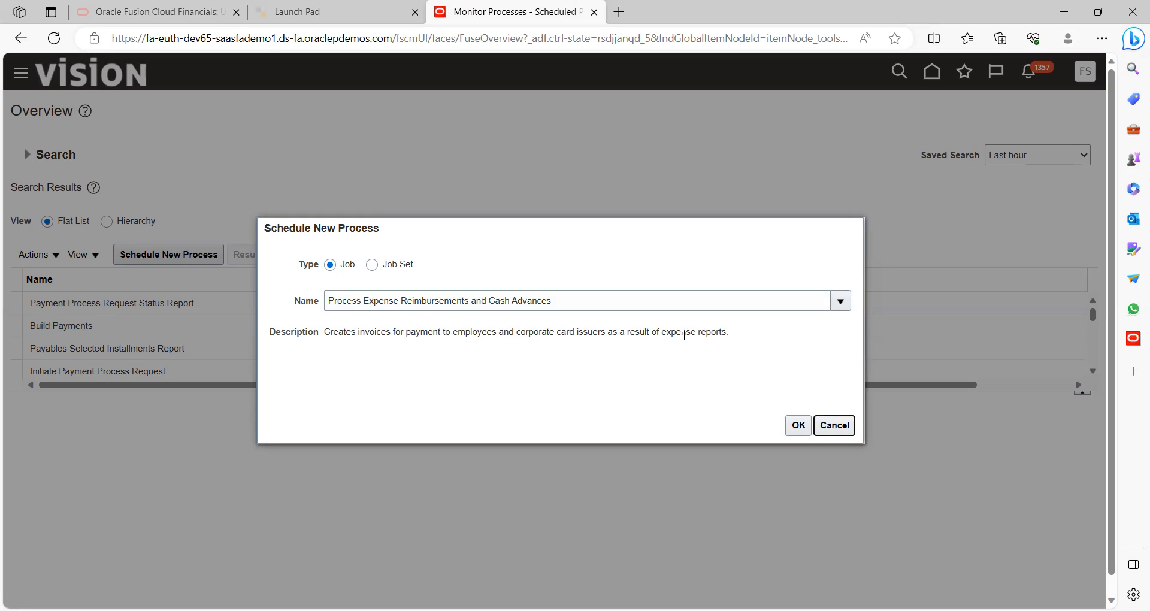
left_click(802, 429)
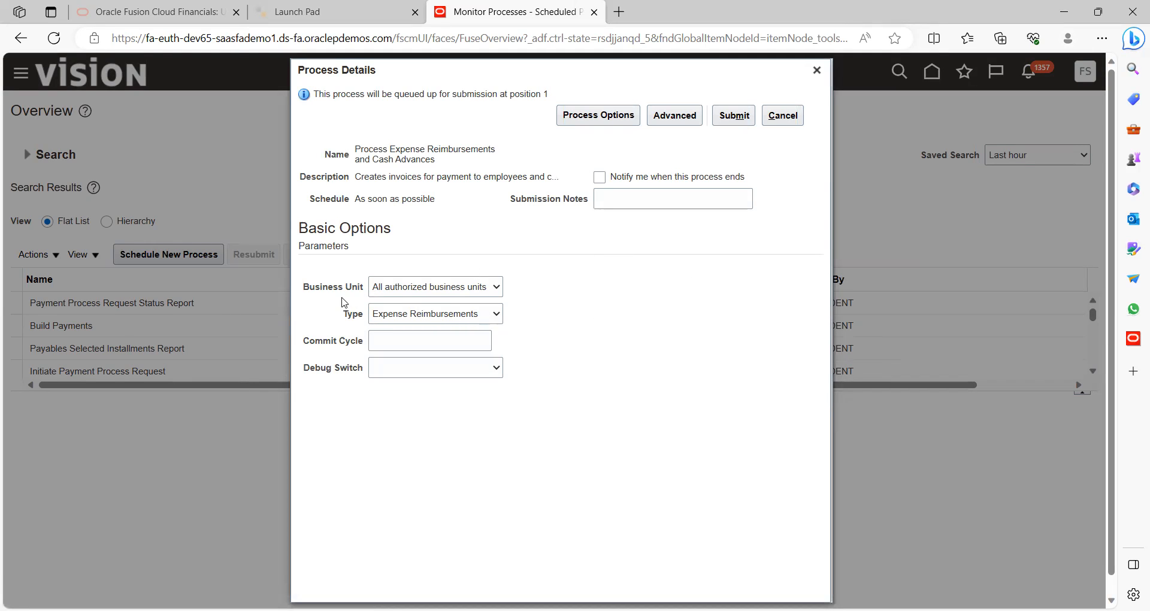
Submit the process for US1 Business Unit with Type set to Cash Advances, acknowledging the confirmation
left_click(393, 293)
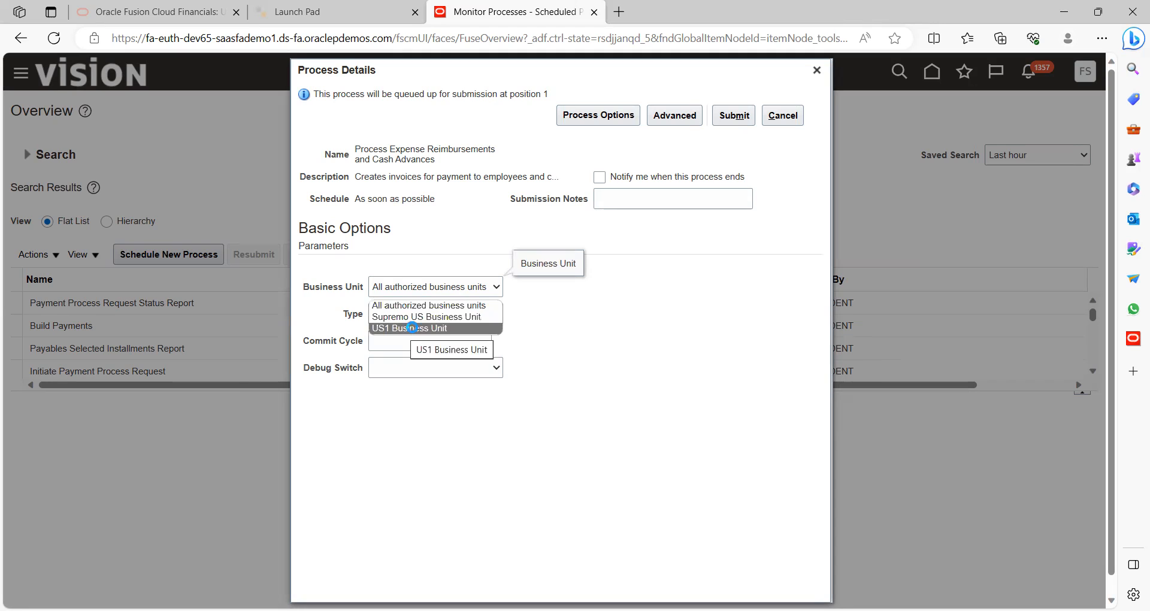
left_click(413, 329)
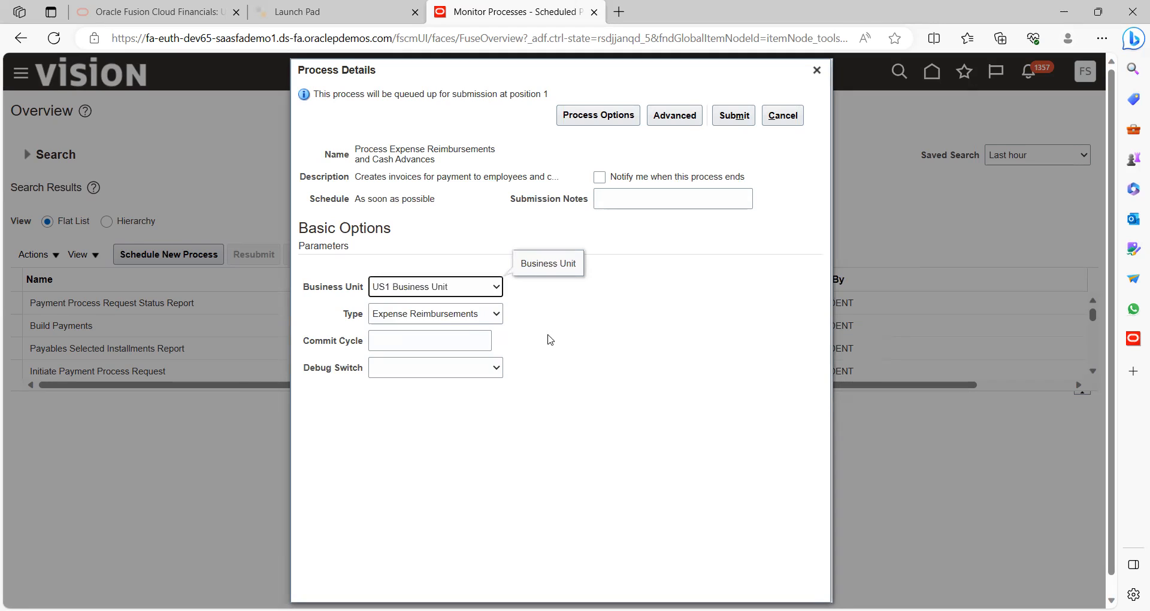
left_click(454, 319)
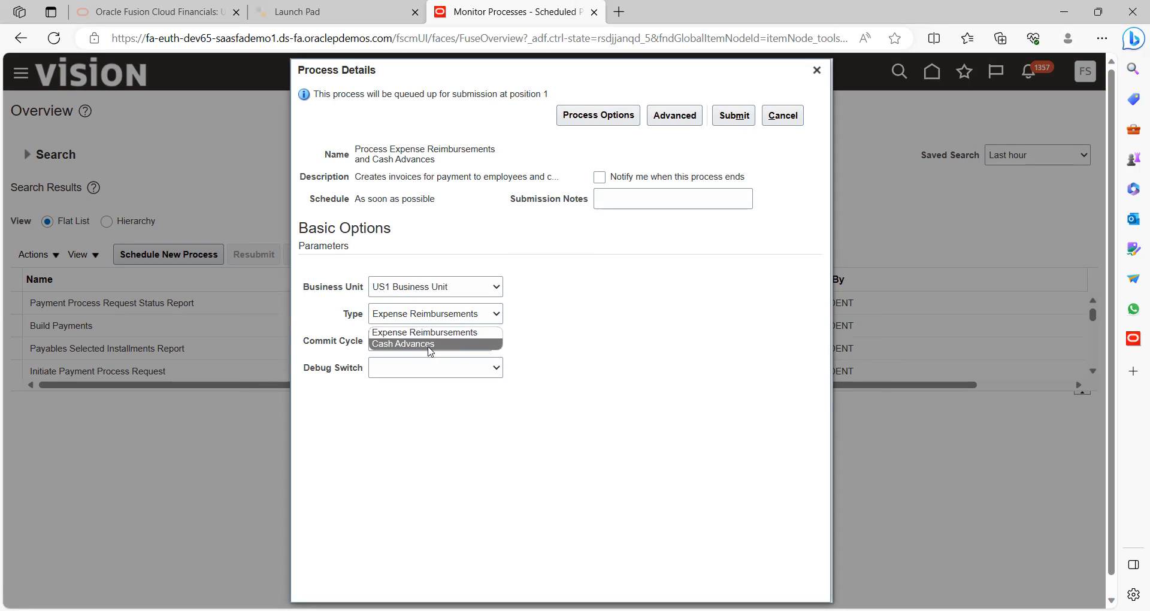
left_click(428, 345)
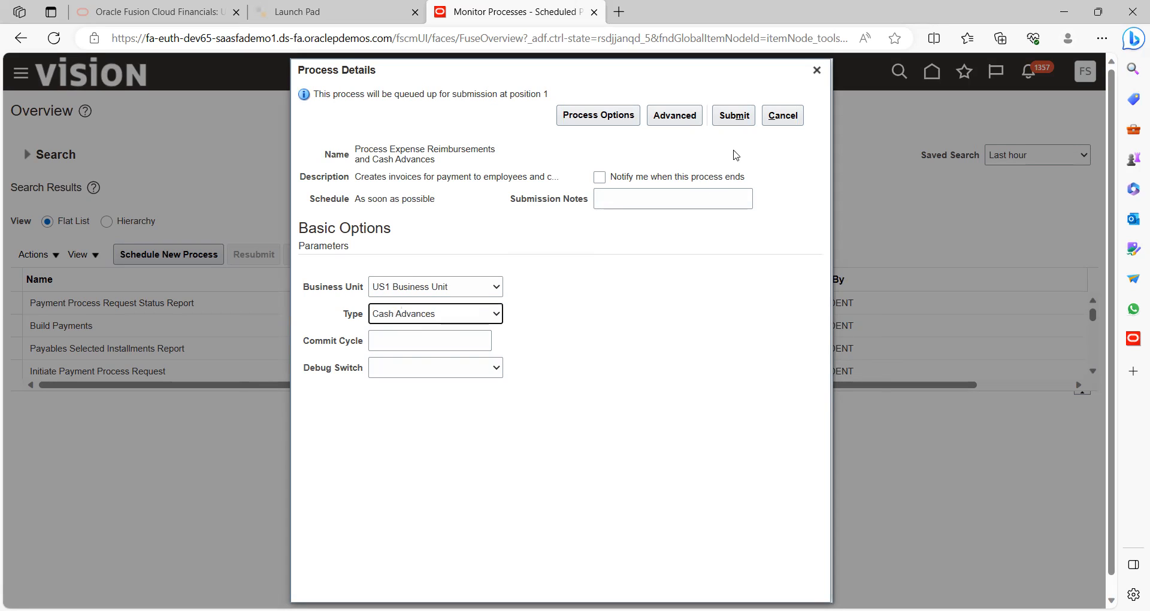
left_click(737, 117)
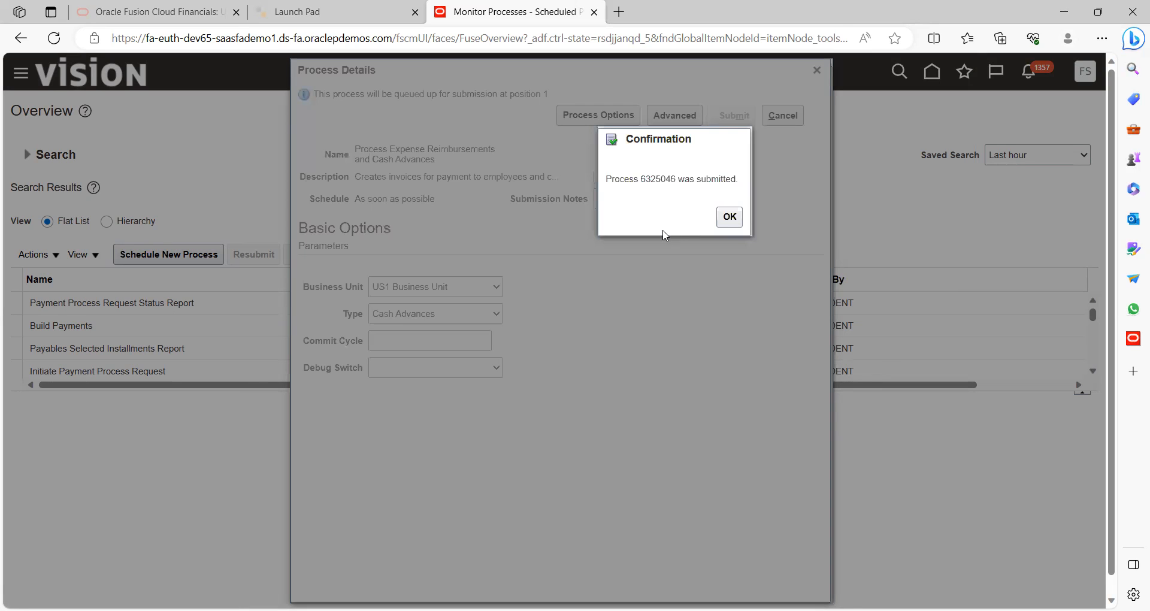
left_click(728, 221)
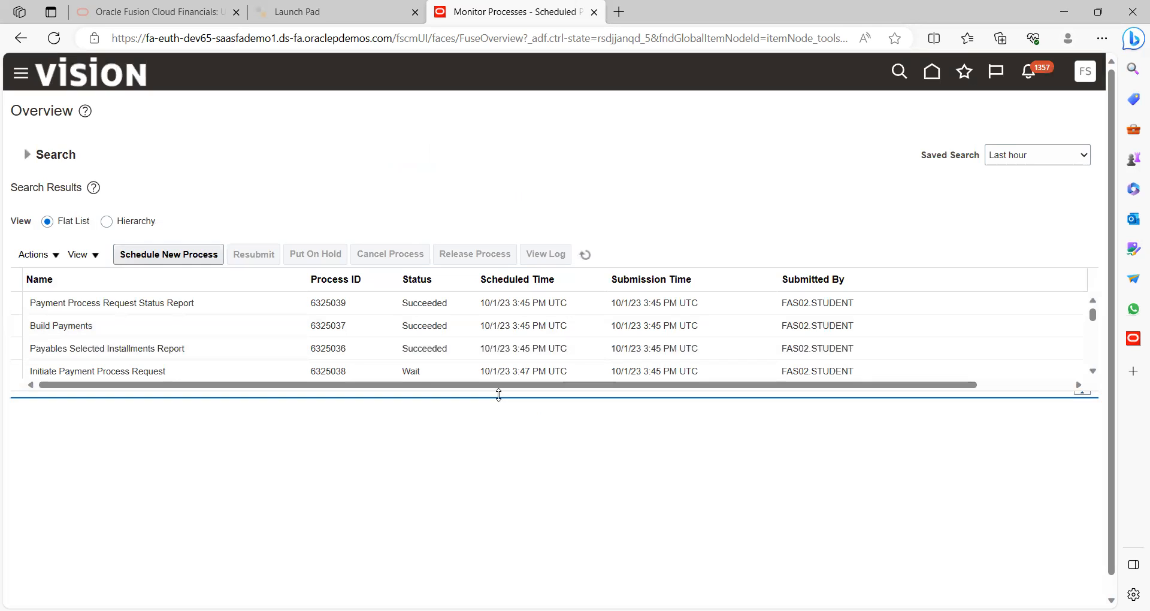
Enlarge the process table, refresh until process 6325046 shows Succeeded, and view its details
left_click_drag(496, 398, 508, 503)
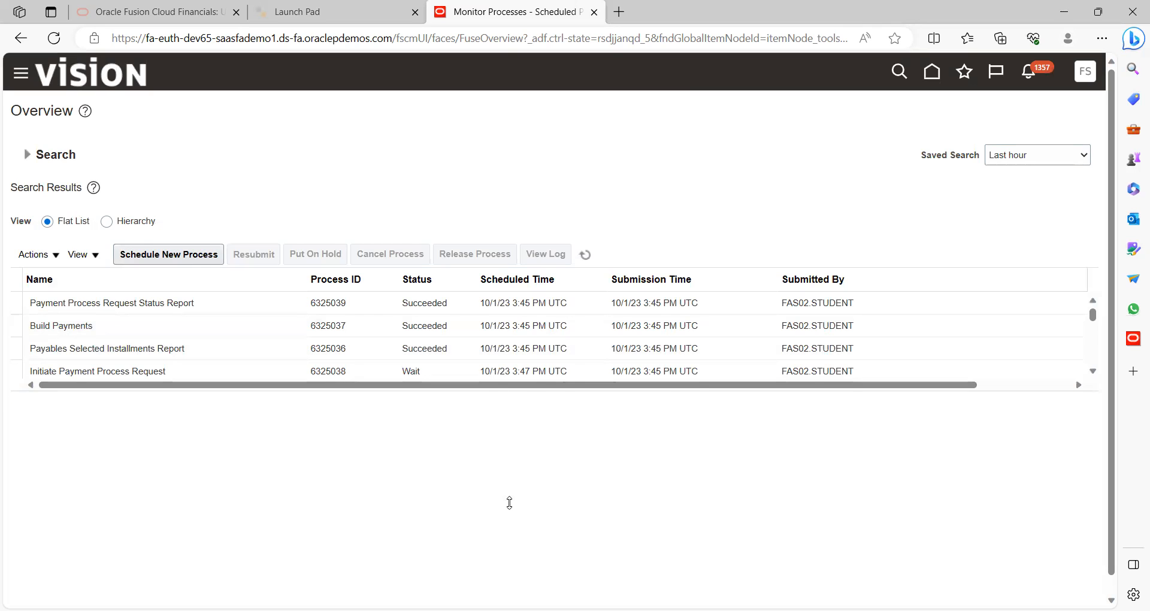
left_click(586, 255)
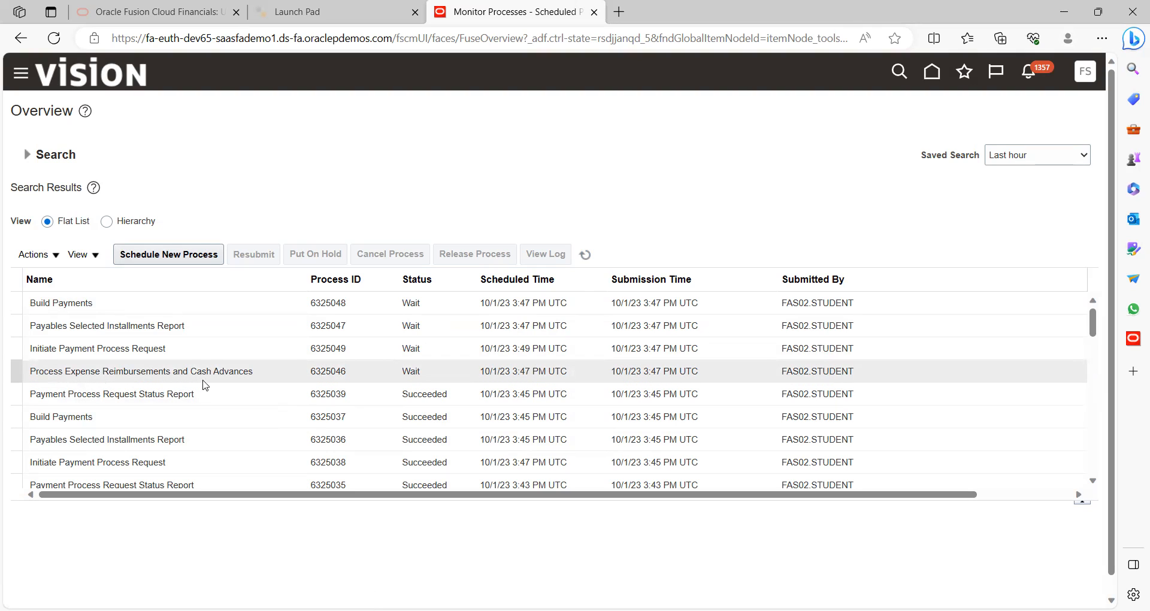
left_click(585, 255)
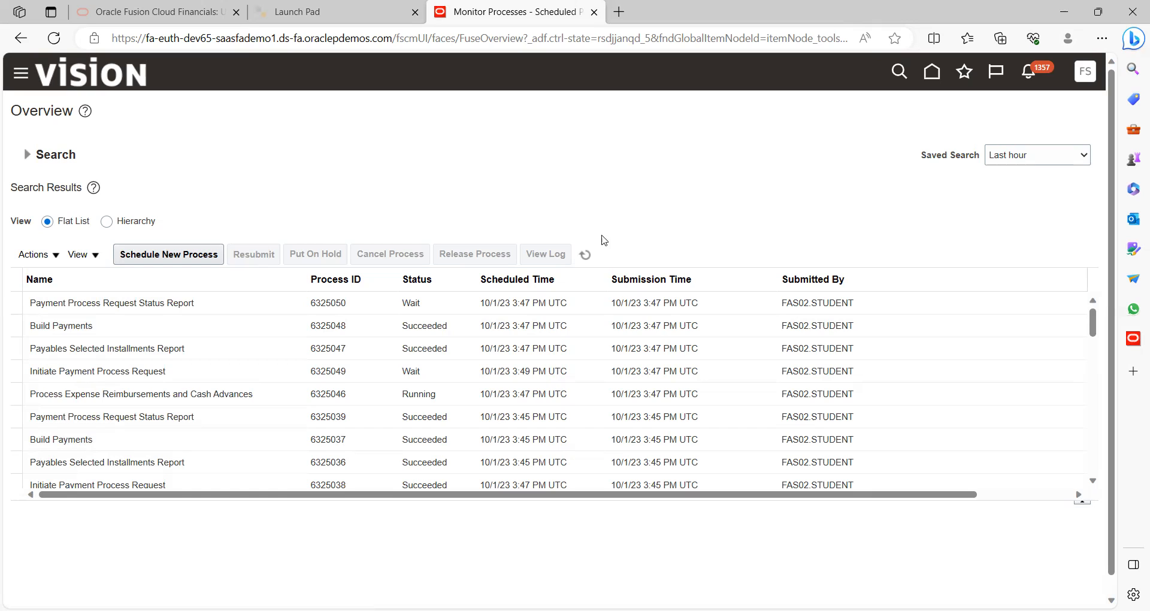
left_click(591, 260)
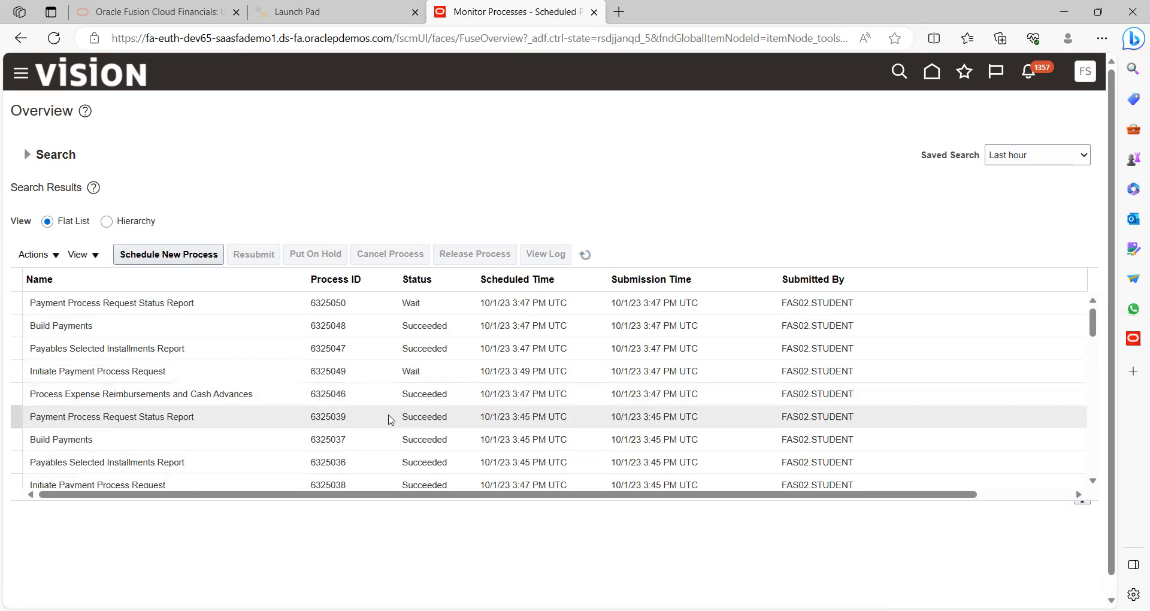
left_click(441, 391)
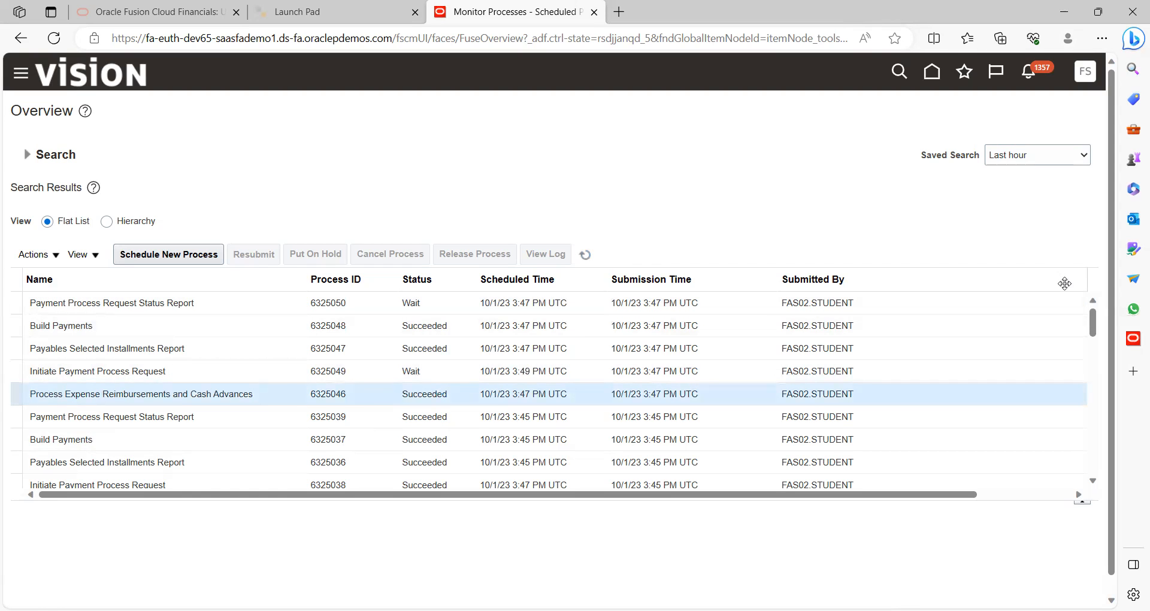
scroll(1099, 440, "down", 3)
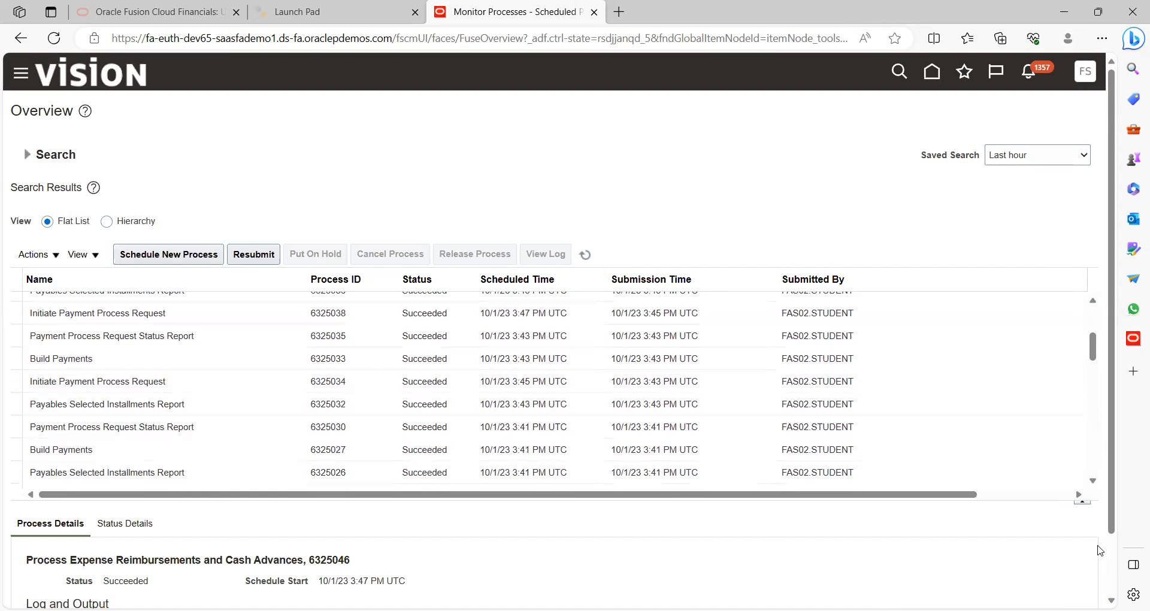
scroll(1112, 570, "down", 2)
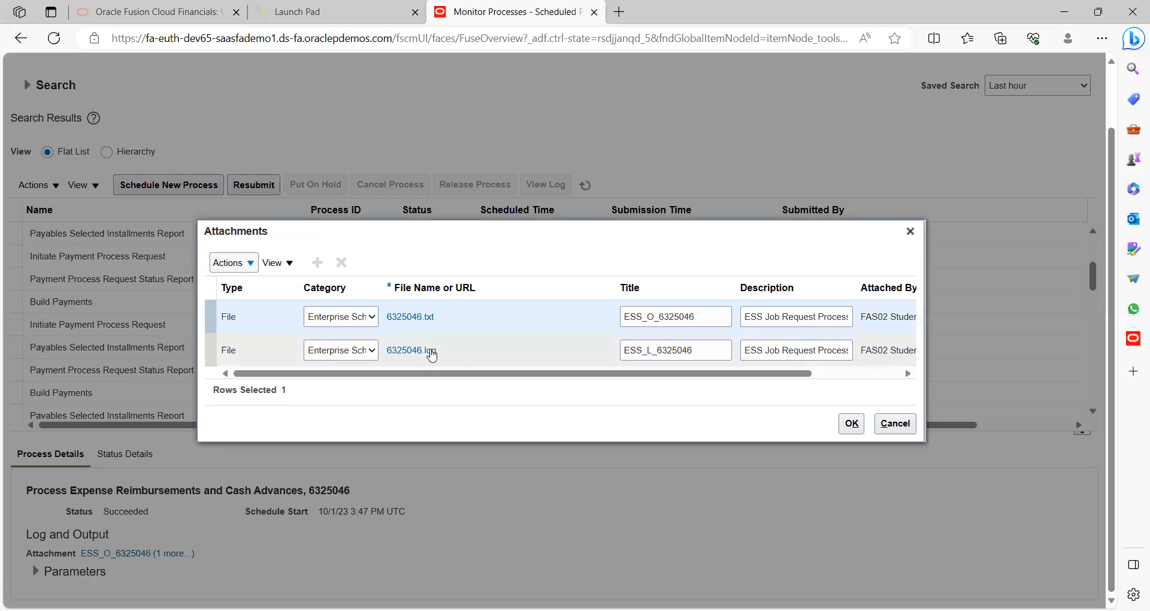
Download and open 6325046.log, then close the Attachments dialog
left_click(413, 353)
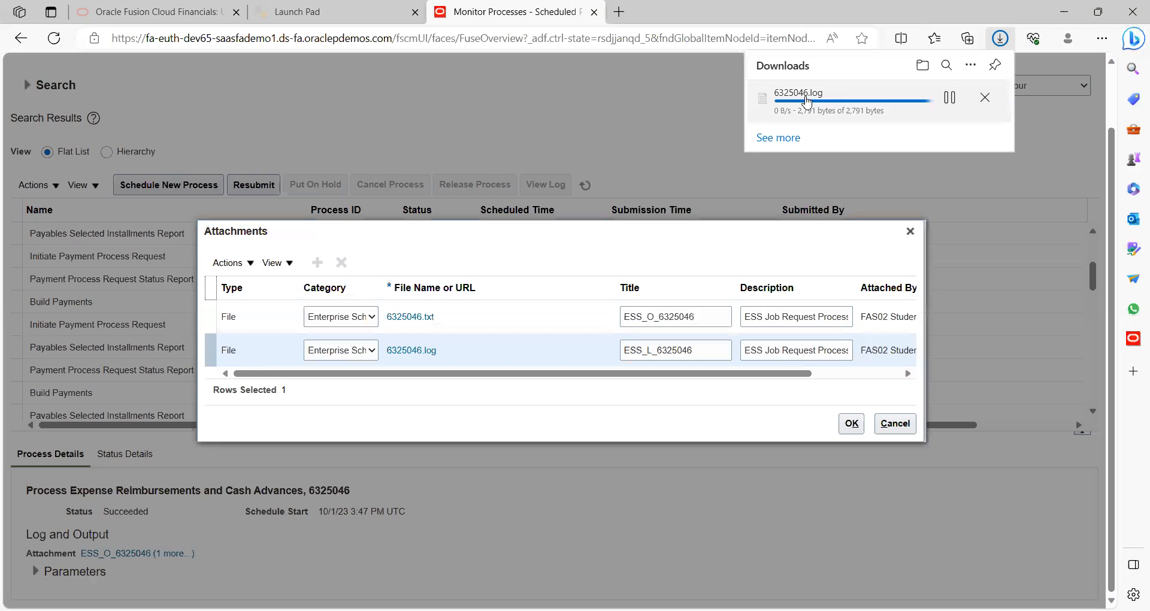
left_click(788, 105)
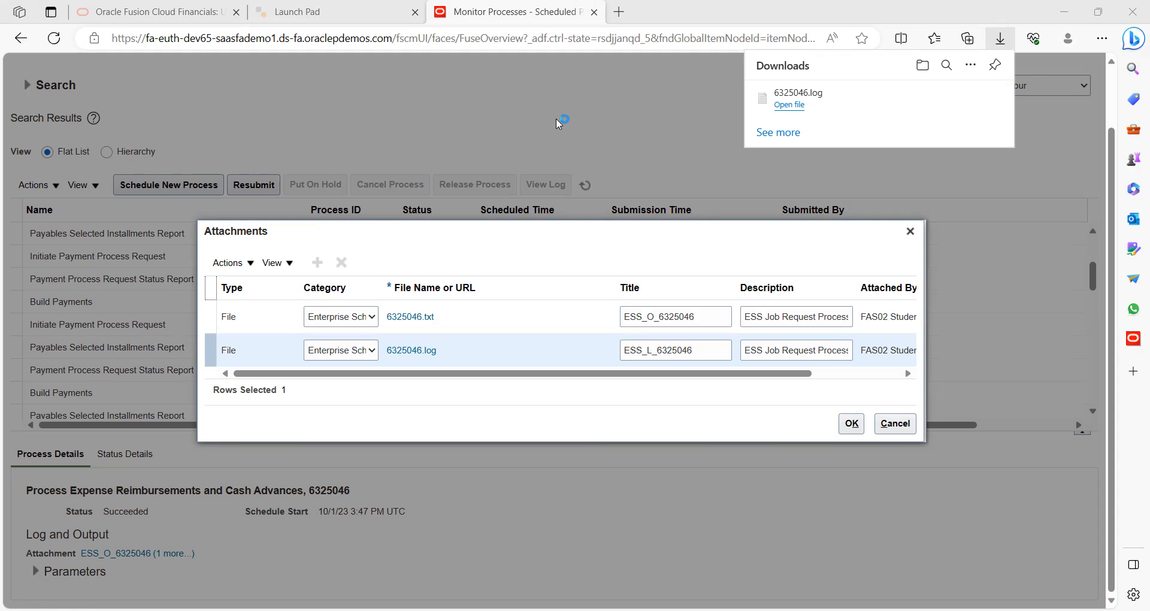
left_click(910, 231)
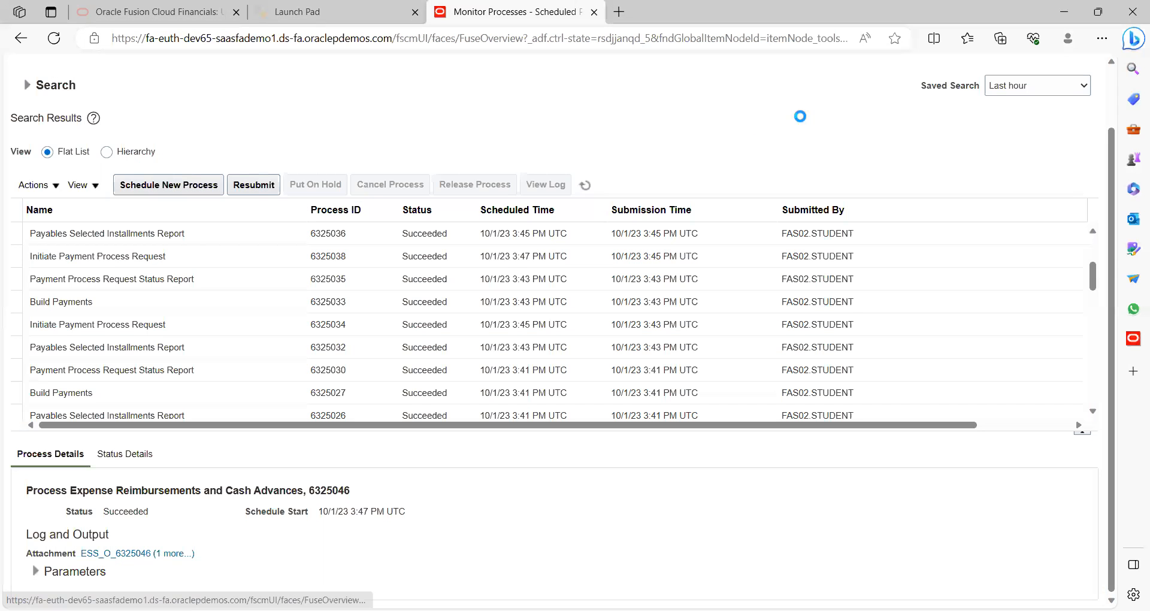
Return to the Fusion home page and switch to the Payables work area
left_click(1110, 100)
left_click(931, 73)
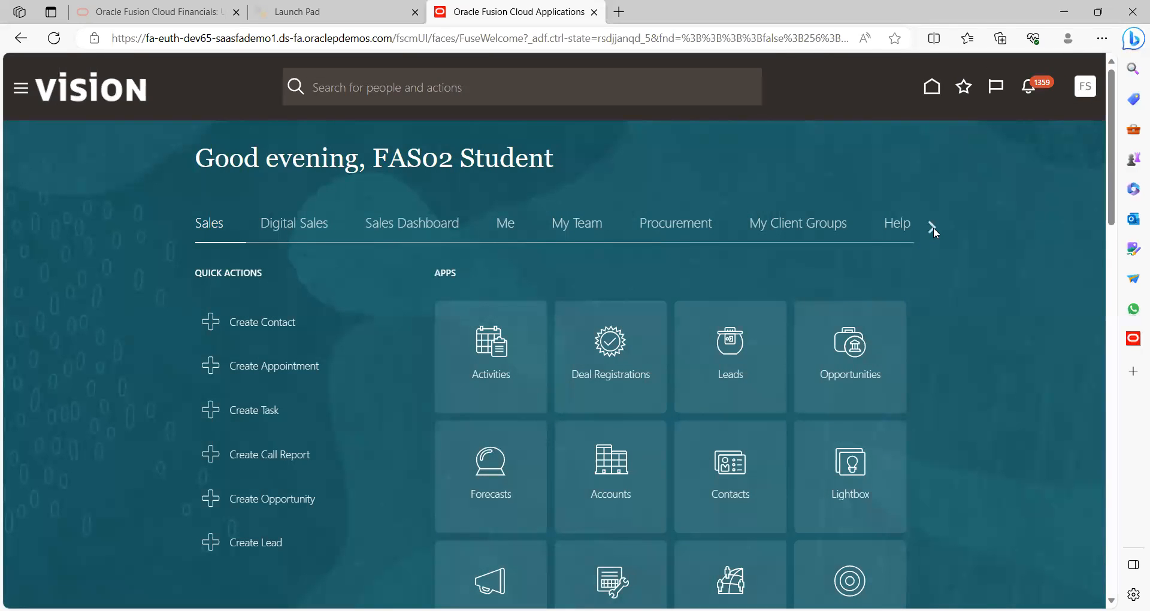
left_click(933, 227)
left_click(933, 228)
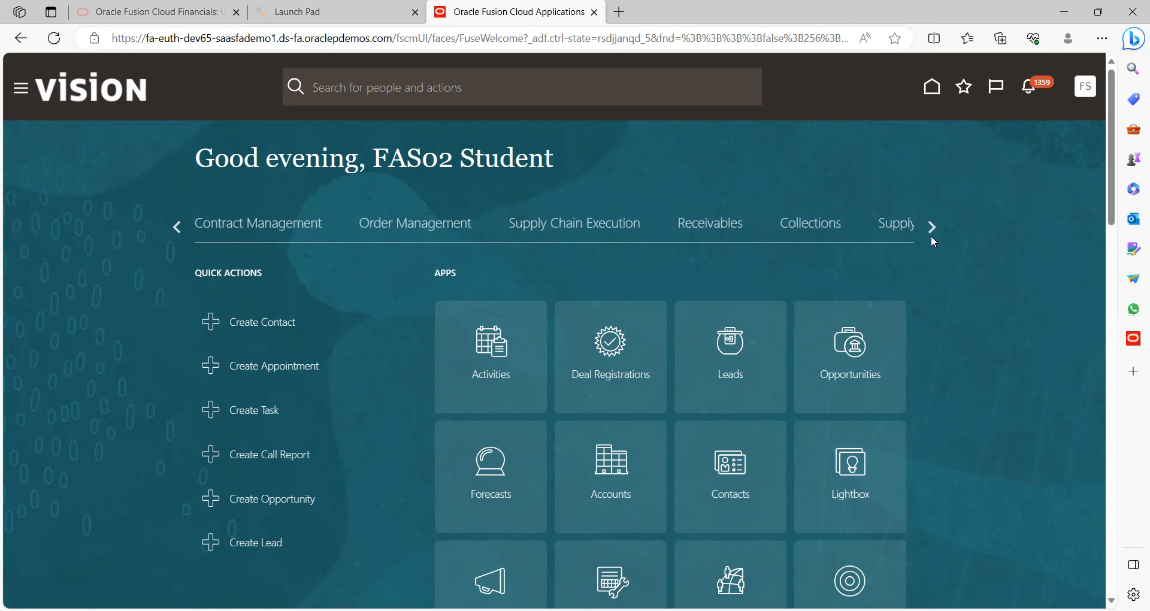
left_click(932, 232)
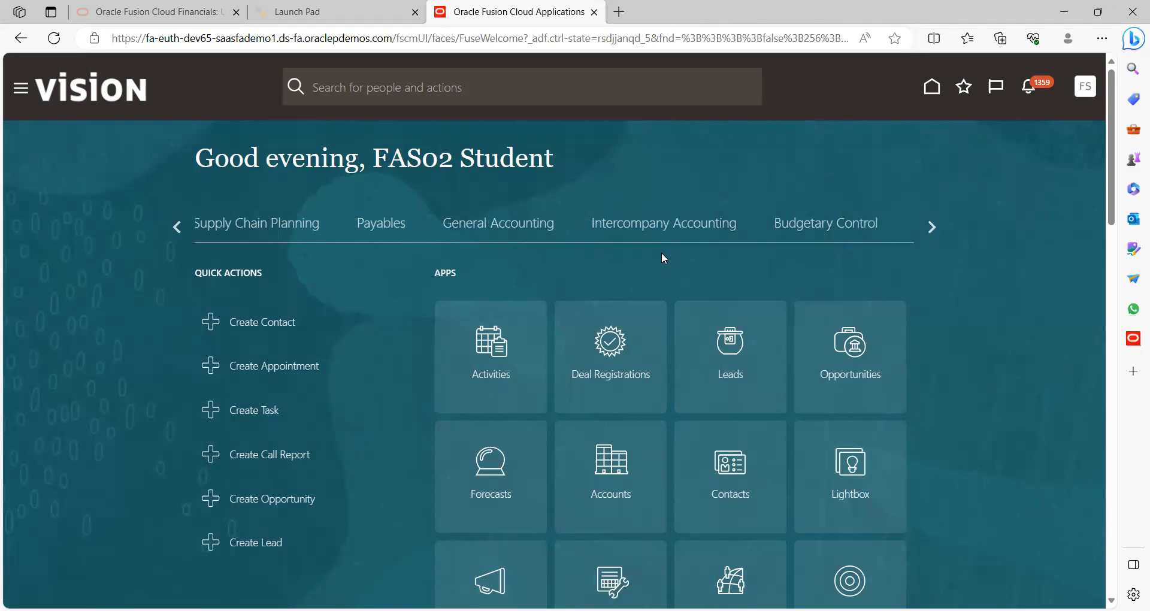
left_click(393, 231)
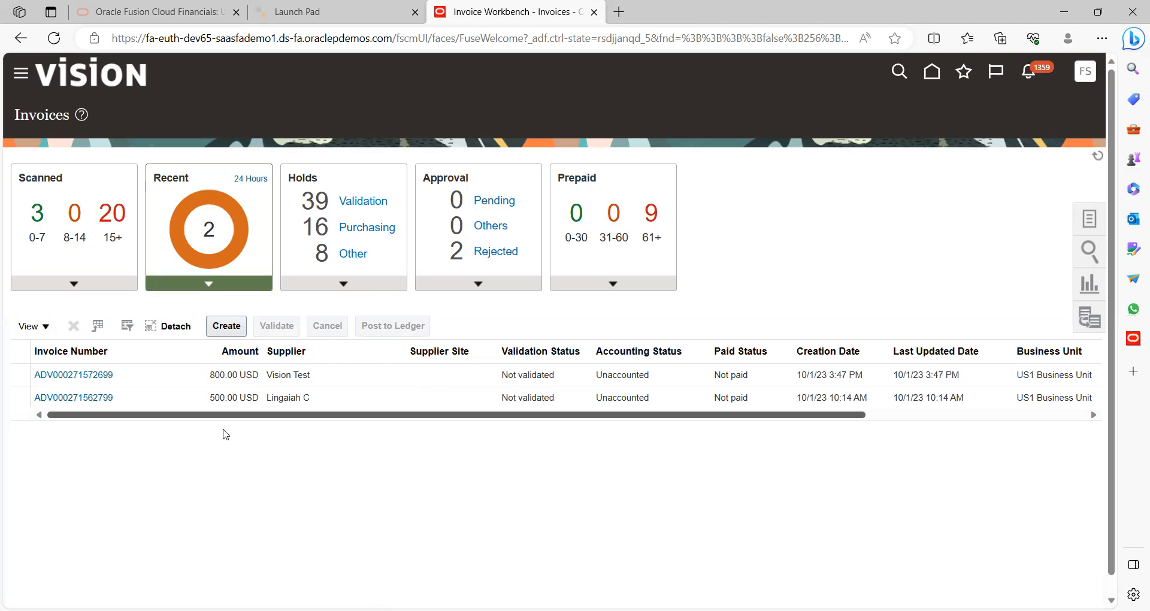
left_click(77, 374)
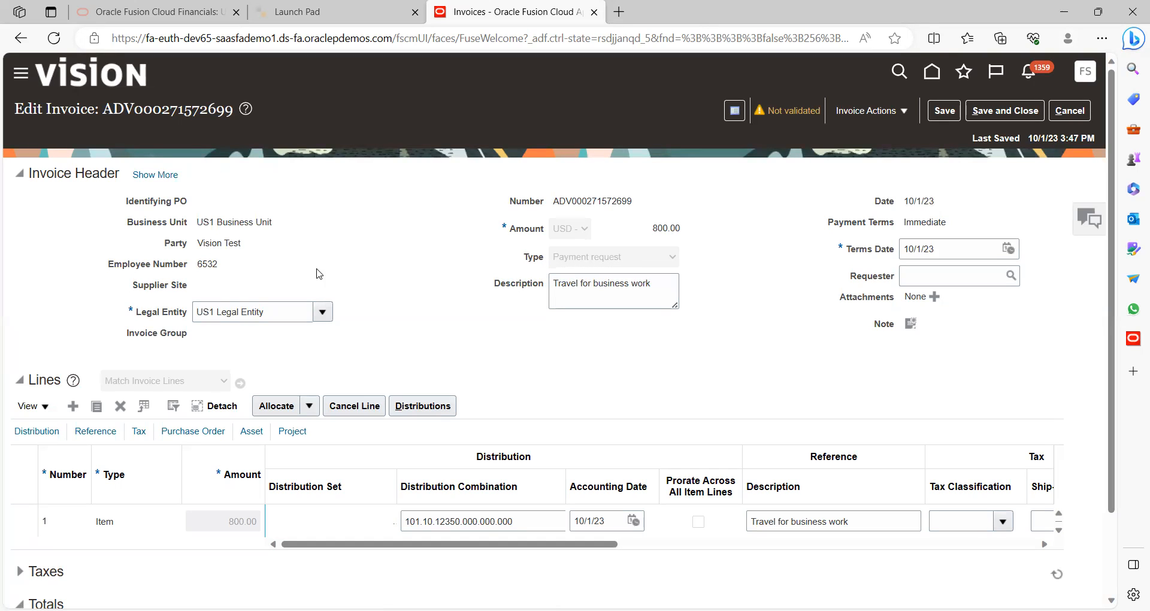
Check the invoice's US1 Legal Entity and the line's distribution combination, then move to the Launch Pad tab
left_click(275, 314)
left_click(482, 525)
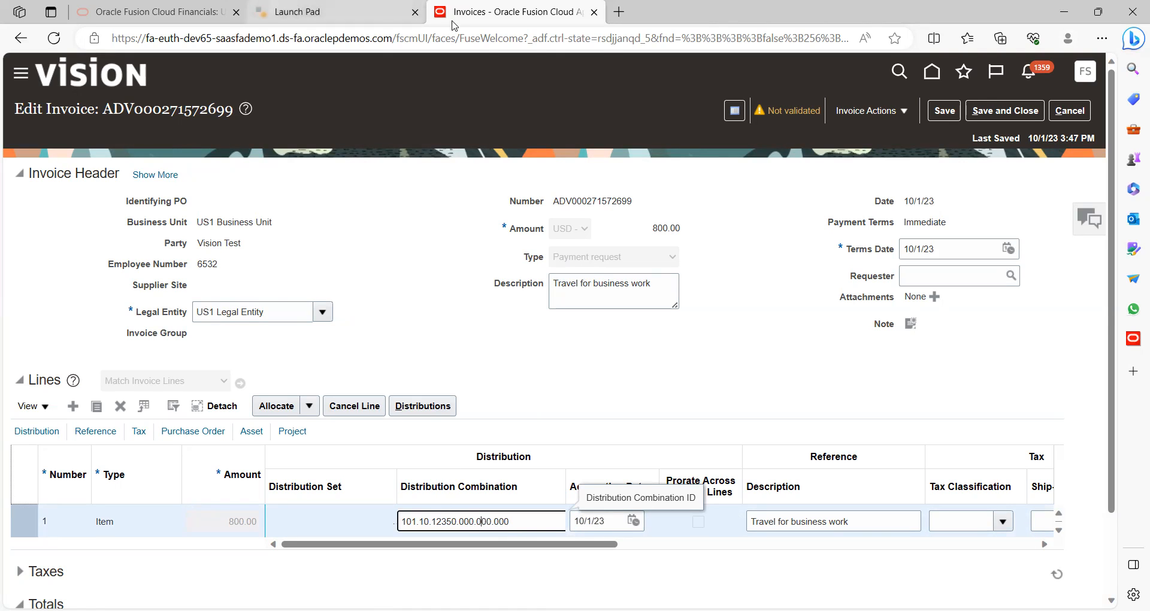
key("ctrl+shift+Tab")
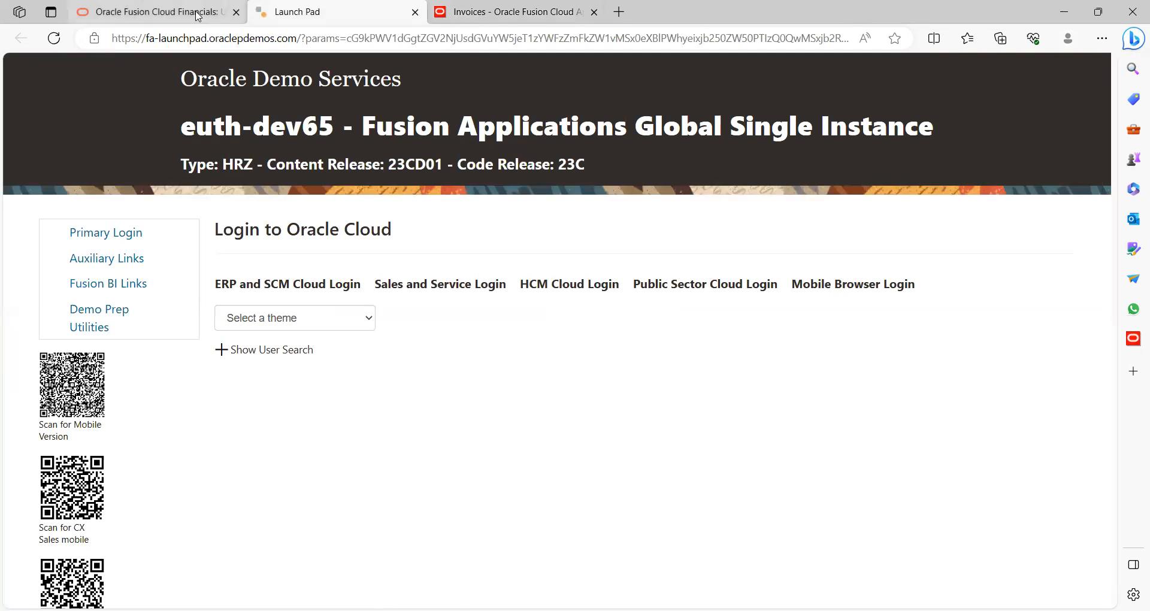
Cycle through the browser tabs back to the invoice tab
key("ctrl+shift+Tab")
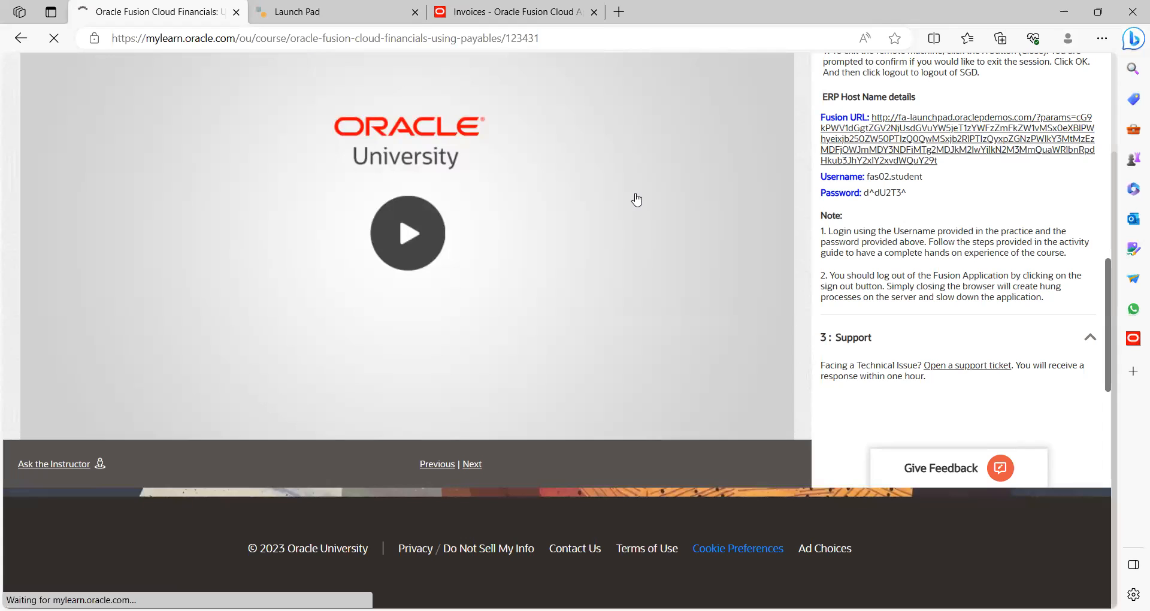
key("ctrl+Tab")
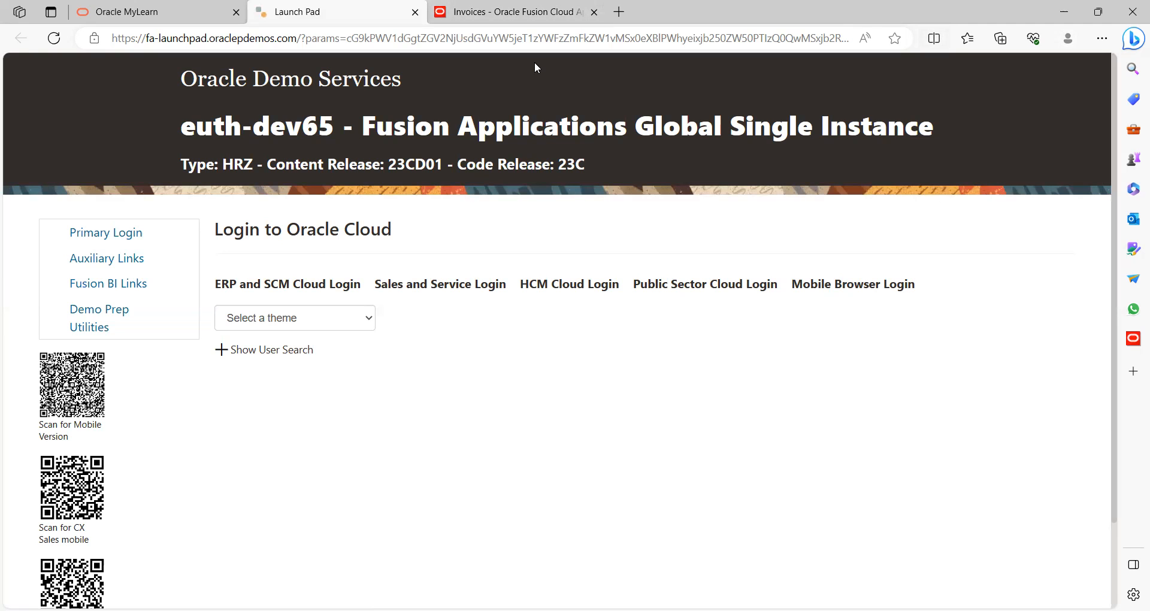
key("ctrl+Tab")
Duplicate the invoice tab into a new Fusion home page and open the user settings list
right_click(455, 13)
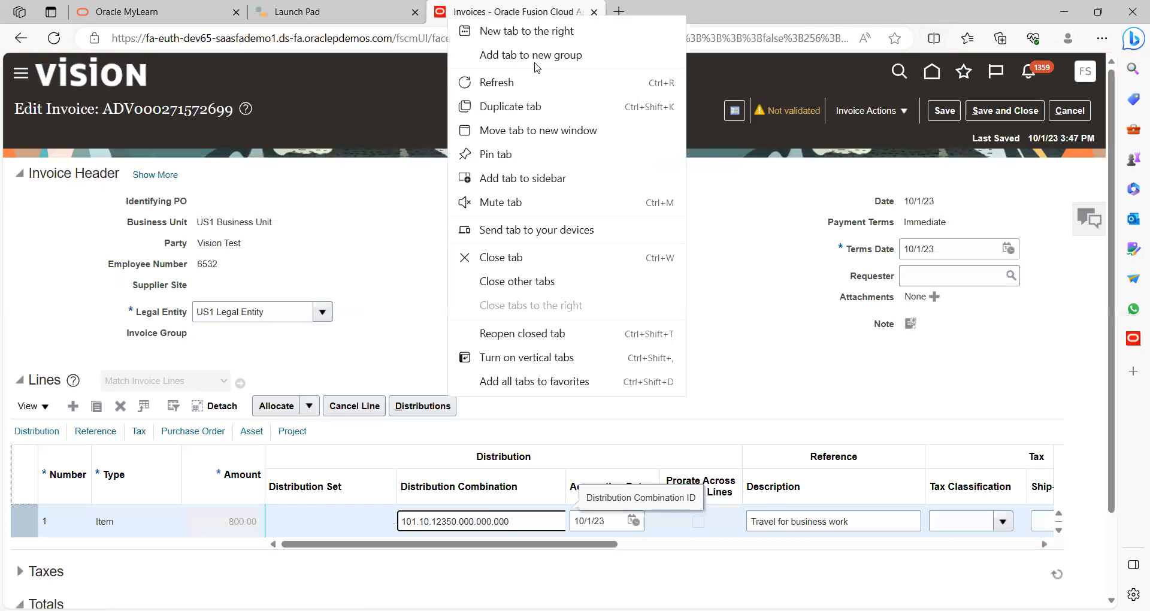
left_click(518, 106)
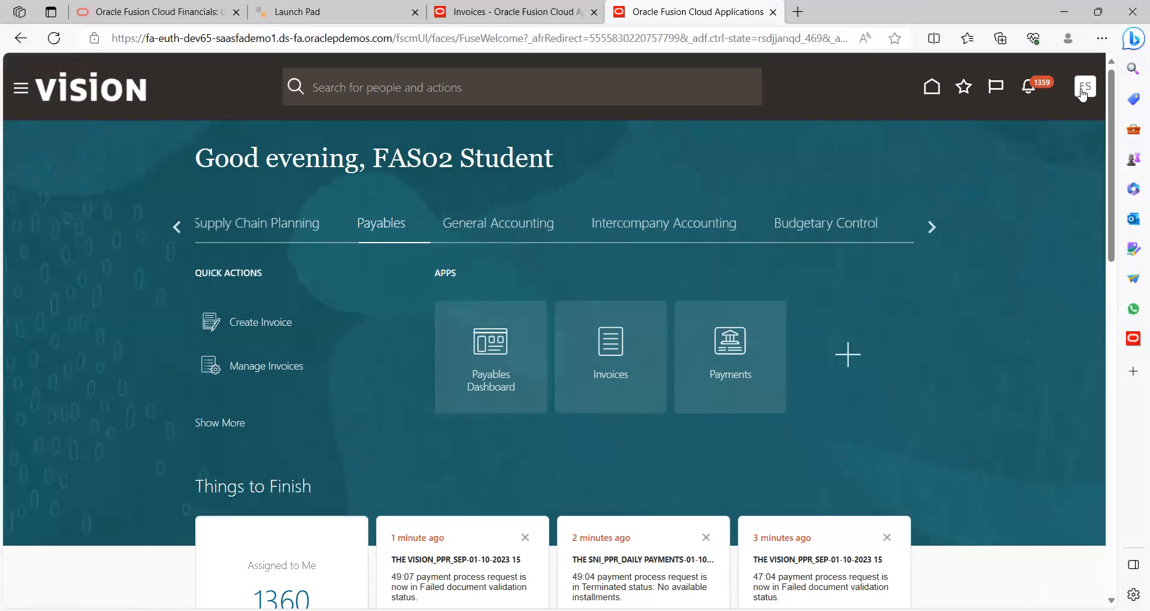
left_click(1086, 89)
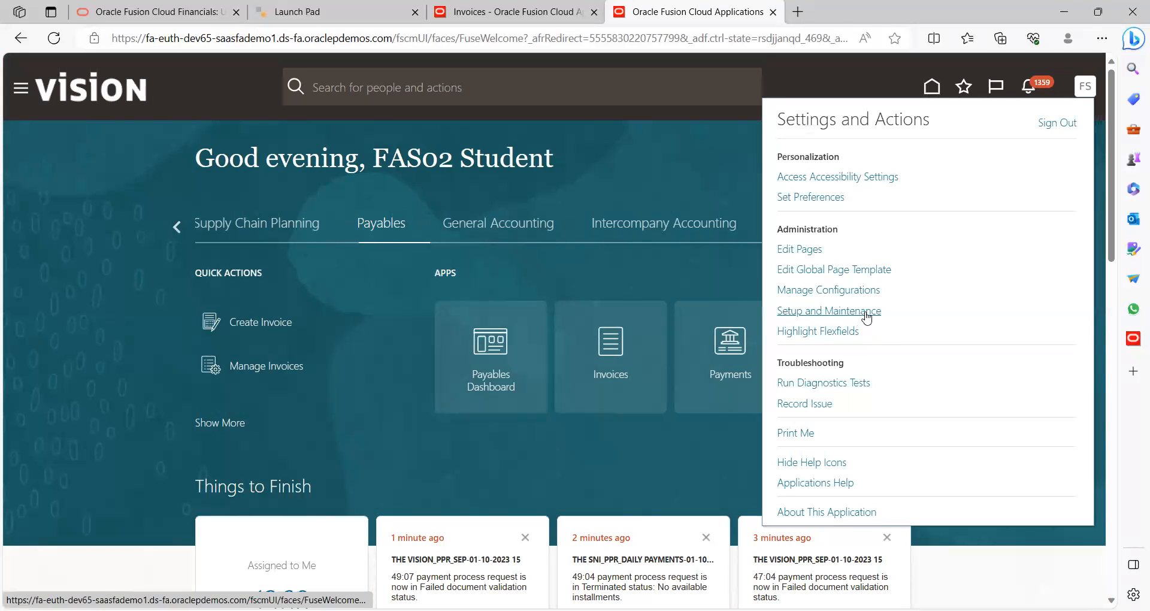
Go to Setup and Maintenance and return to the Financials setup page
left_click(869, 312)
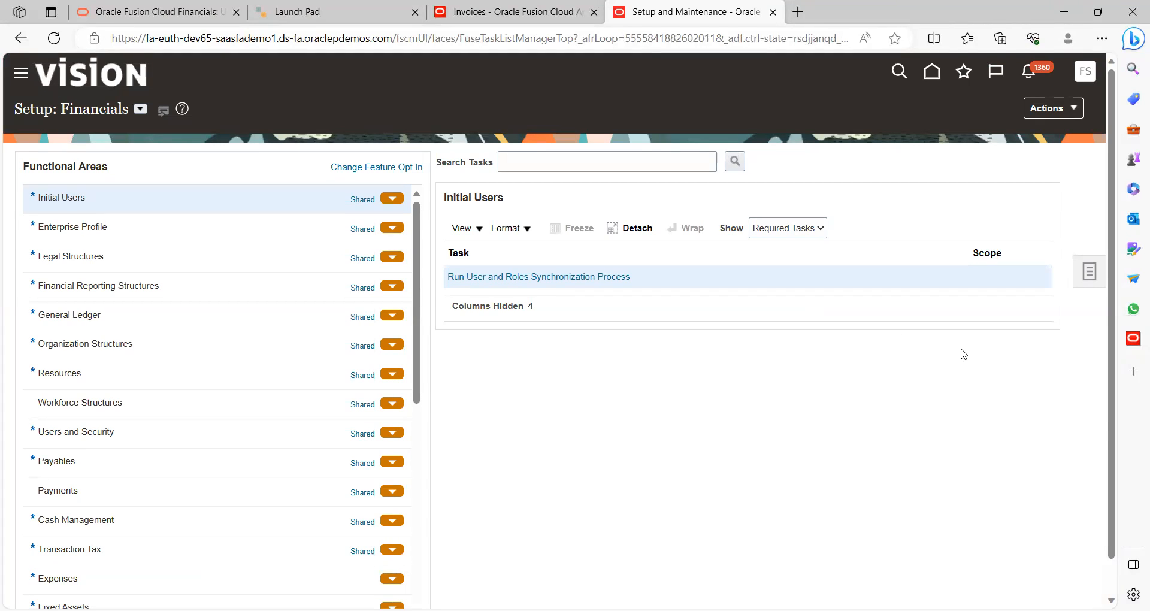
left_click(1090, 276)
left_click(970, 287)
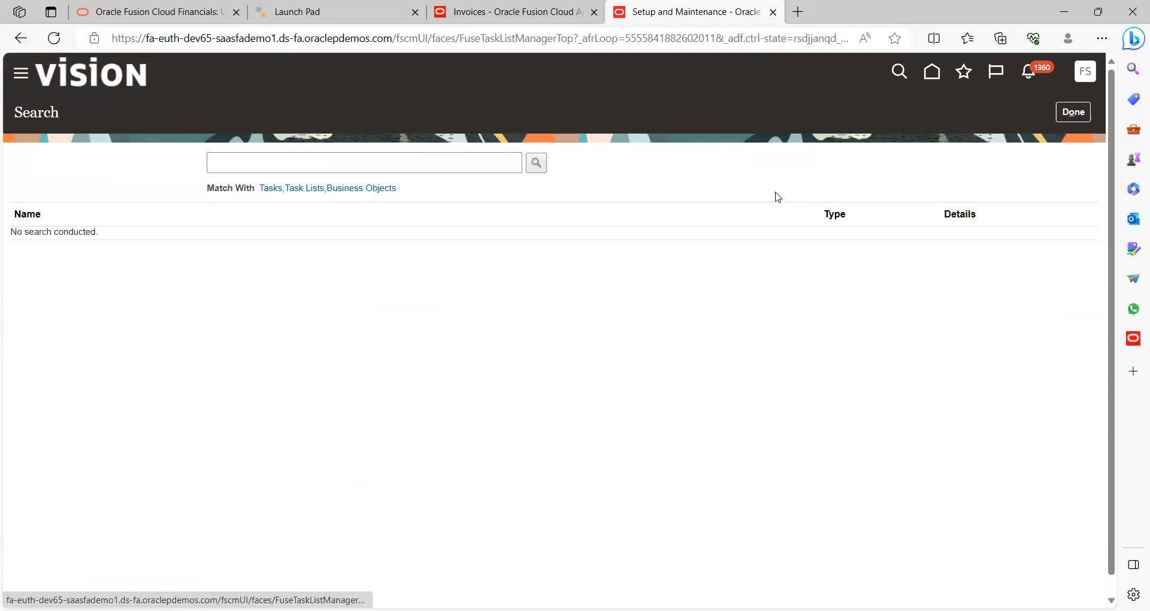
left_click(1068, 113)
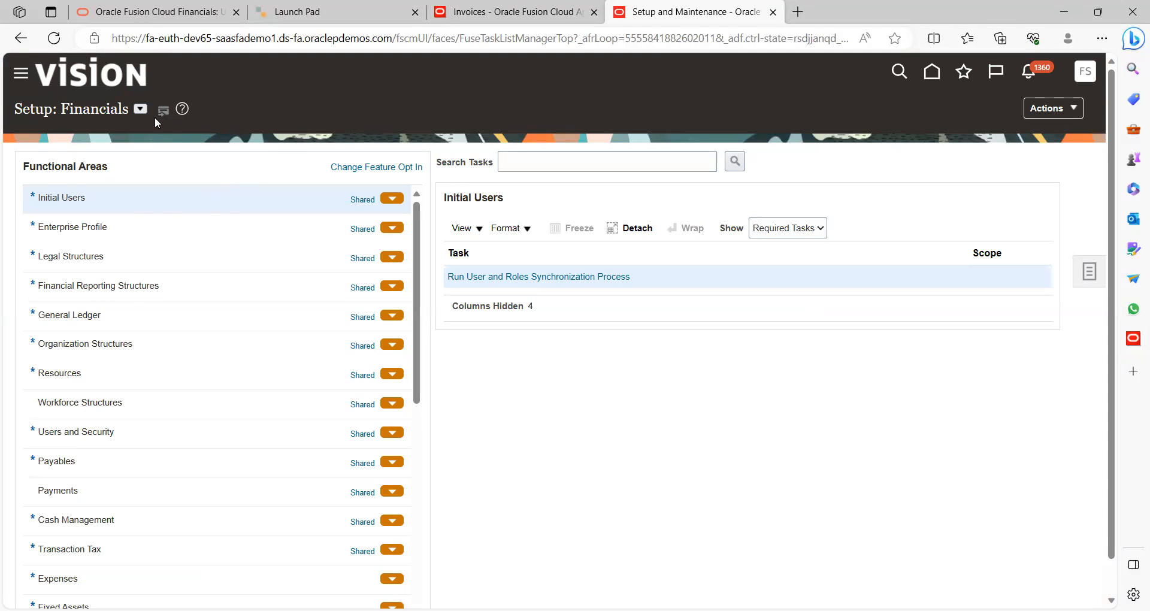
Show All Tasks for the Expenses offering and start a setup task search
left_click(137, 111)
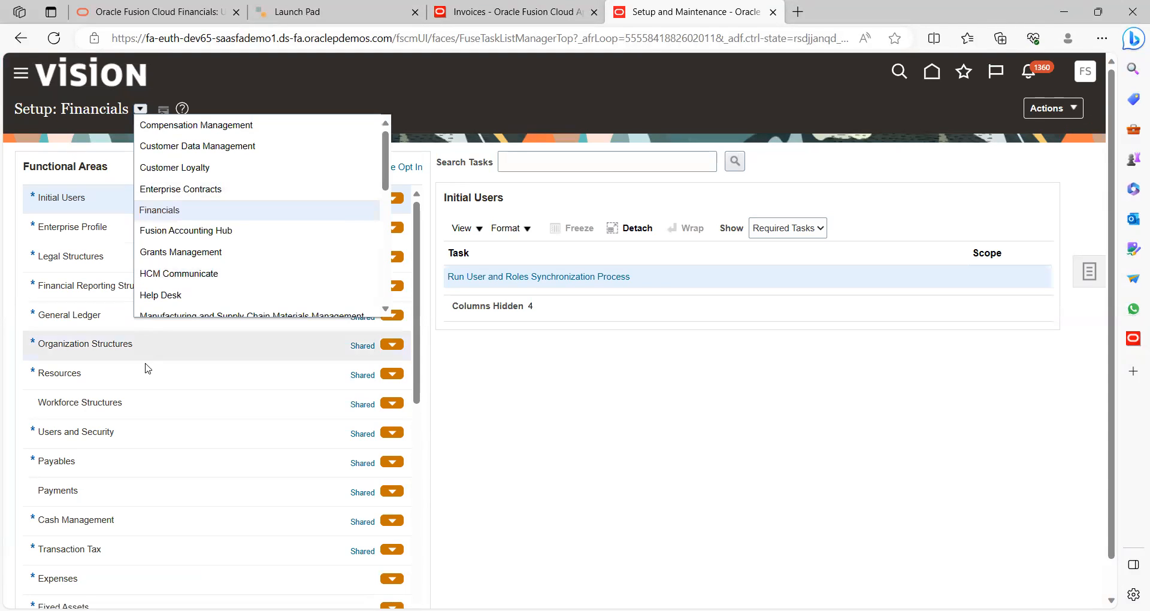
left_click(129, 578)
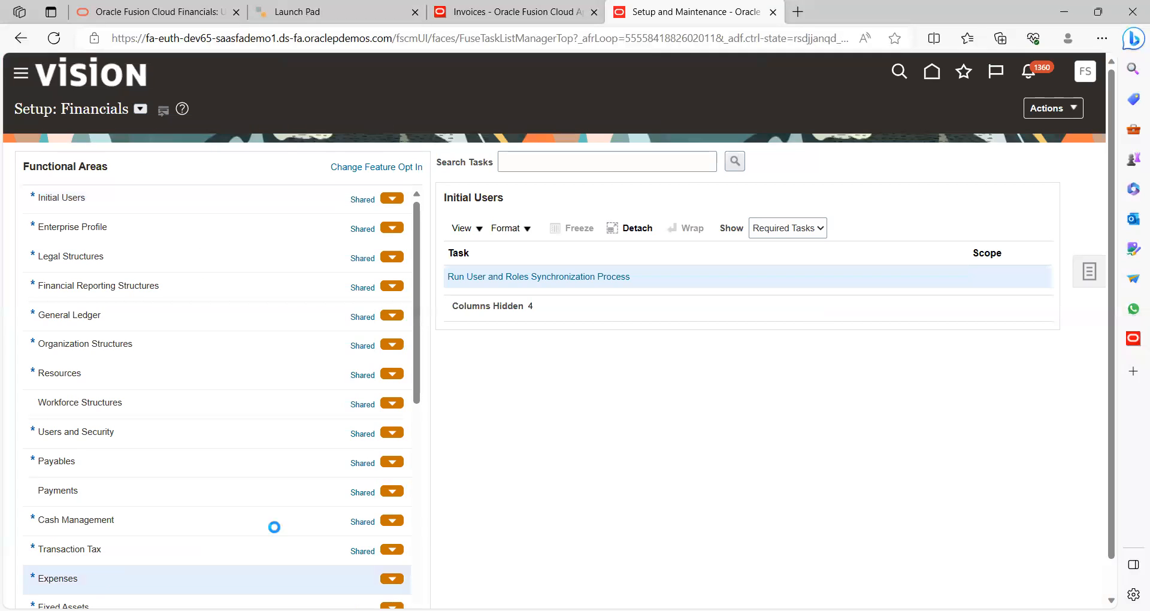
left_click(774, 230)
left_click(774, 247)
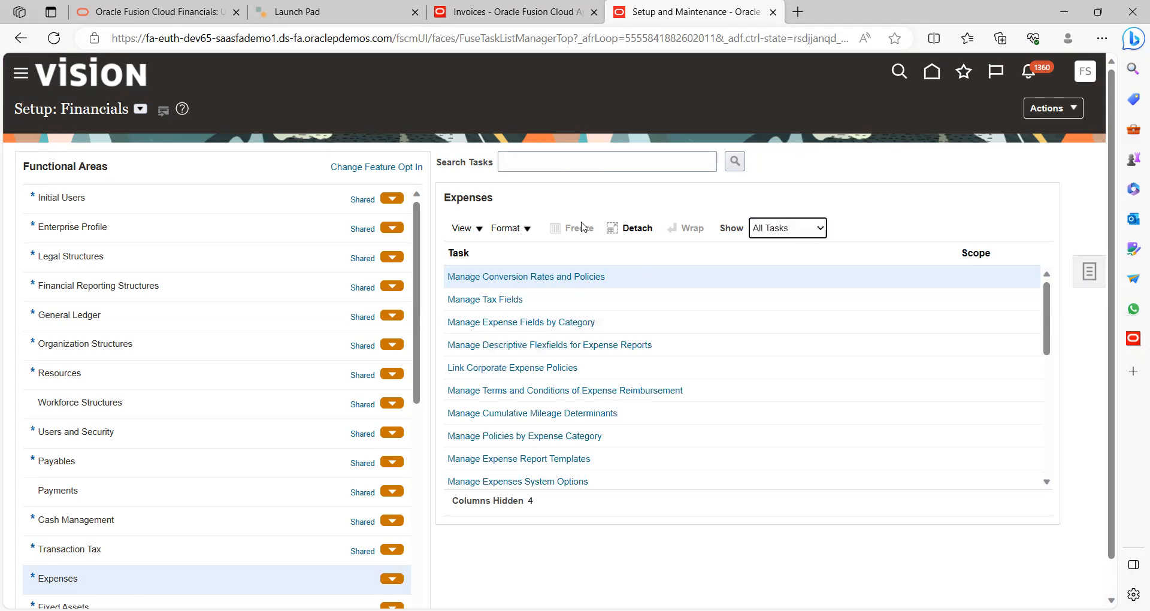
left_click(602, 169)
type("c")
key("BackSpace")
key("BackSpace")
Search tasks for 'cash' and open Manage Cash Advance and Authorization Policies
type("cash adv")
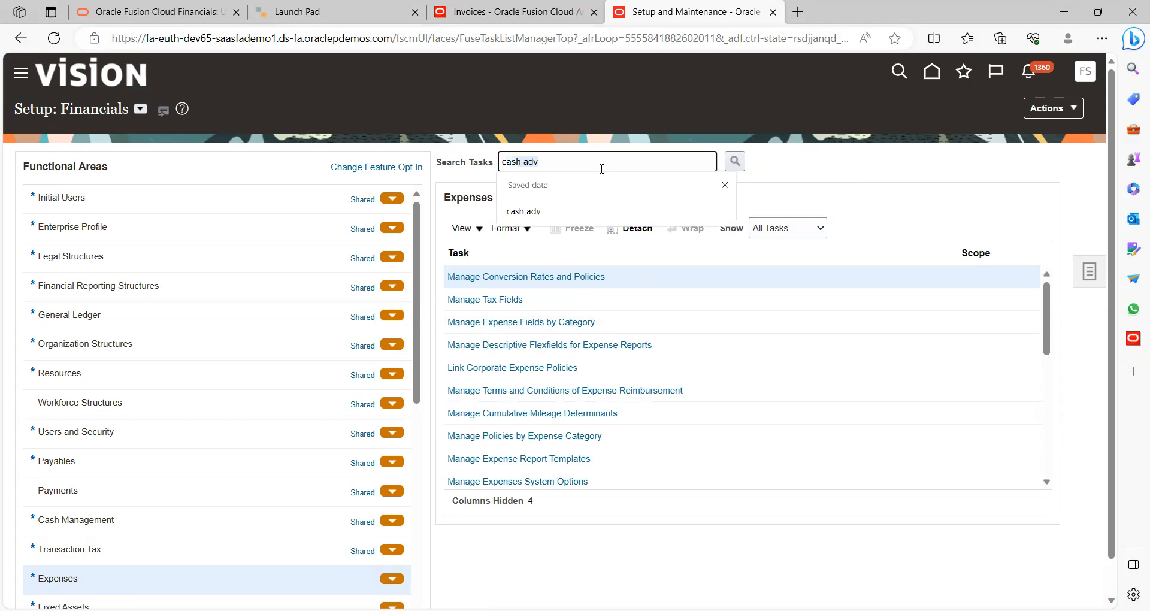
left_click(734, 161)
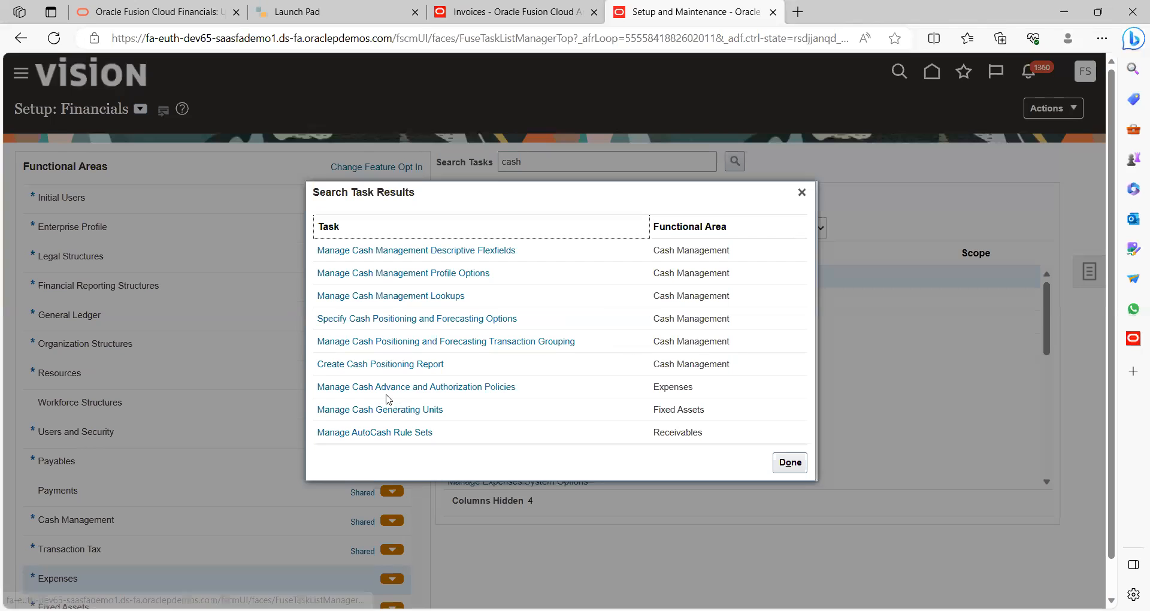
left_click(441, 389)
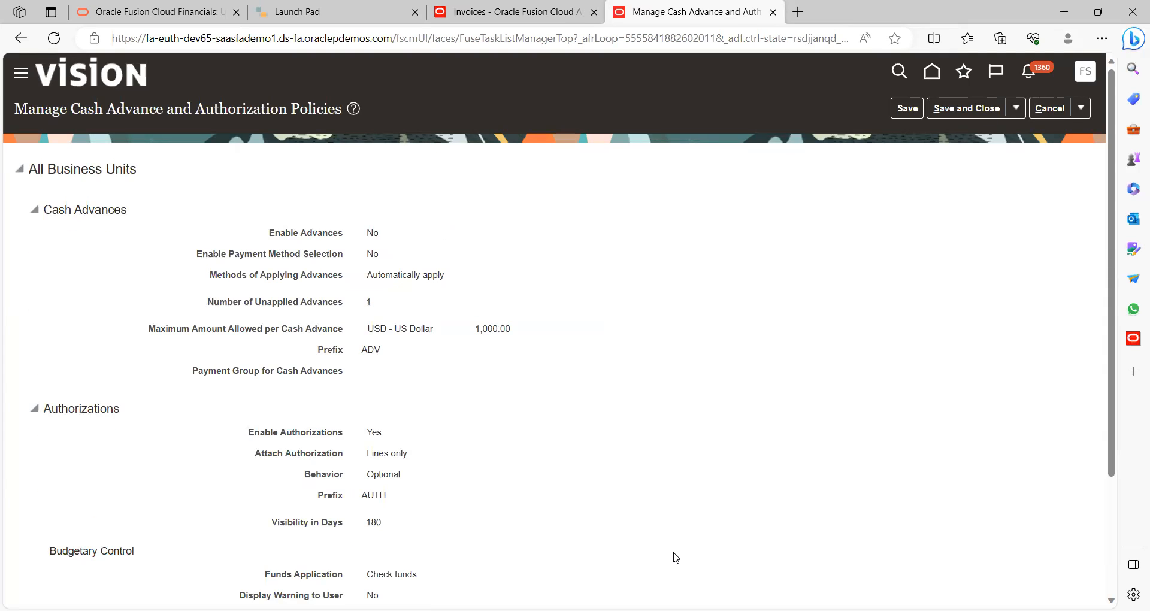
scroll(632, 507, "down", 3)
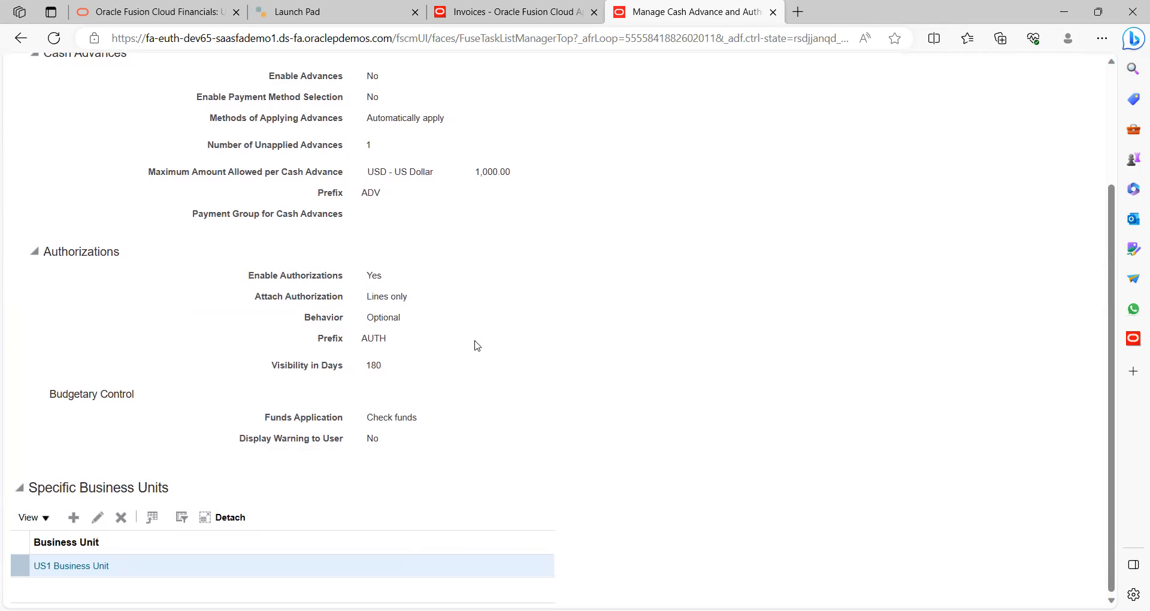
scroll(475, 345, "up", 3)
scroll(475, 346, "down", 3)
Review US1 Business Unit's clearing account 101.10.12350.000.000.000, then return to the invoice tab
left_click(98, 517)
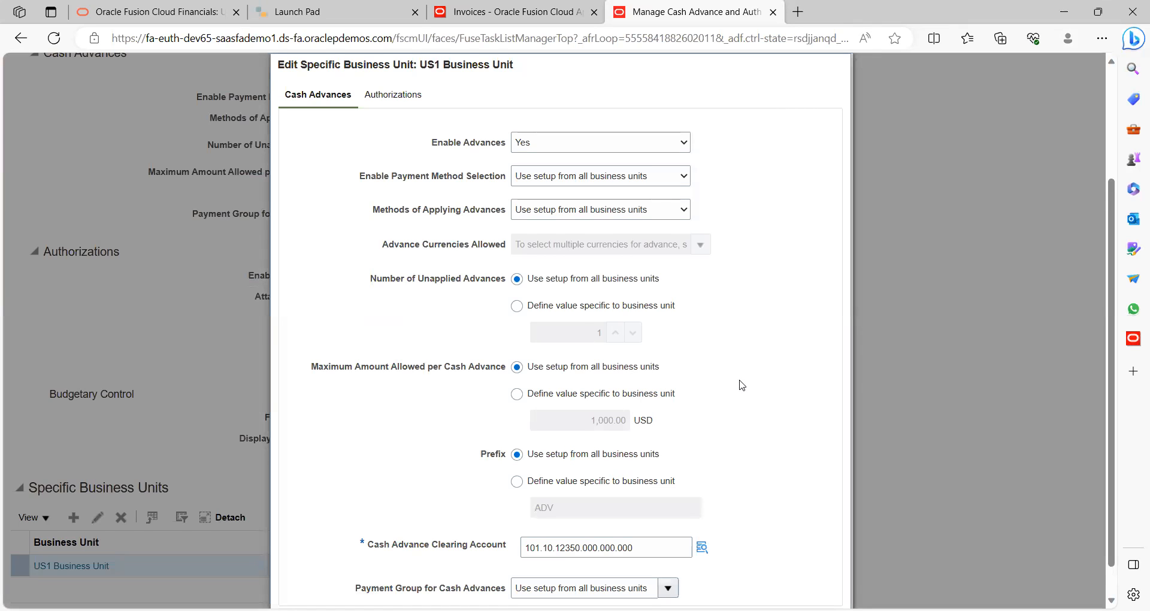
scroll(741, 384, "down", 1)
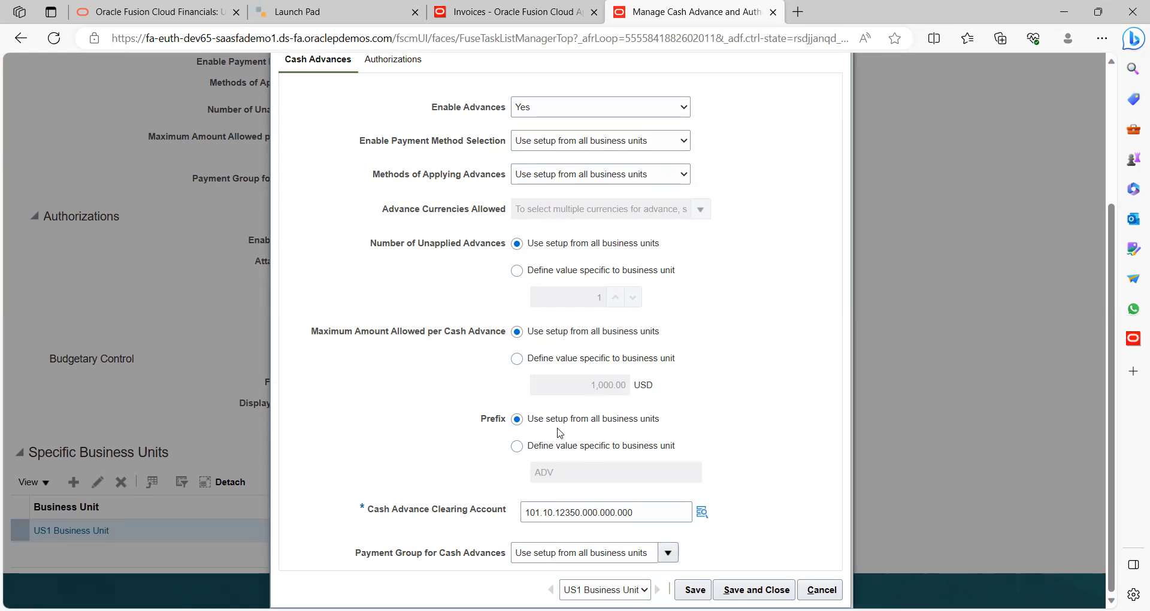
left_click(458, 25)
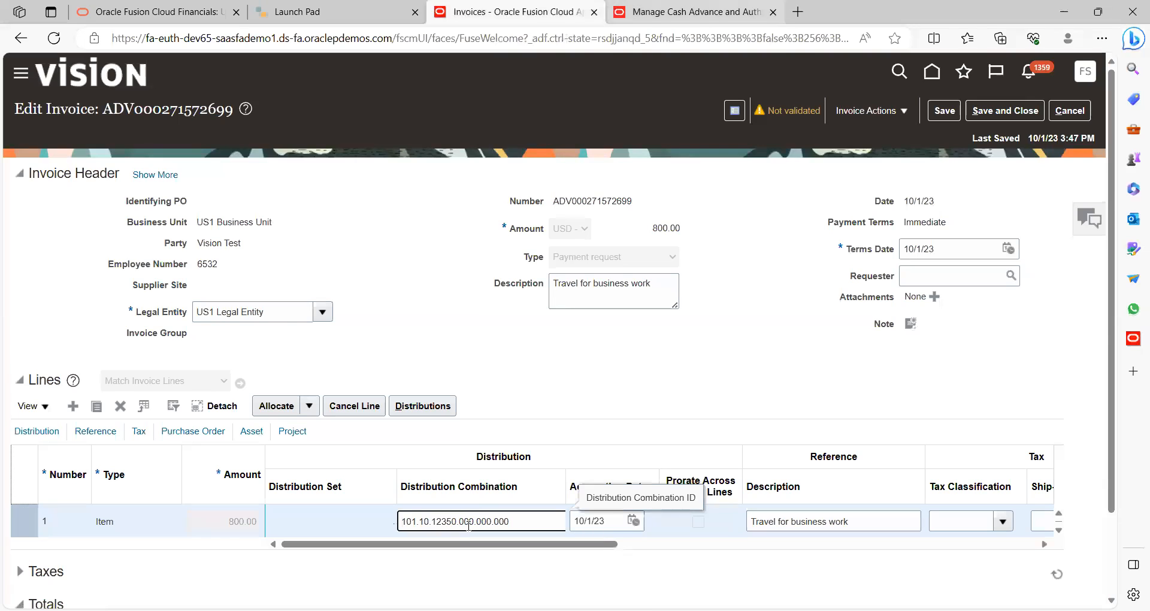
key("ctrl+Tab")
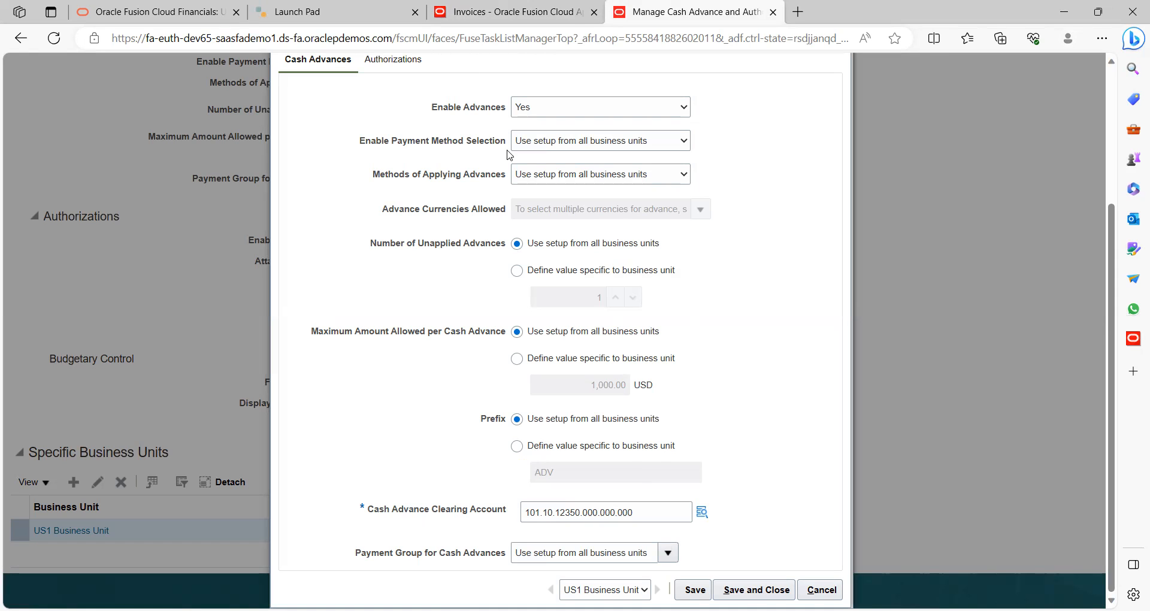
left_click(478, 18)
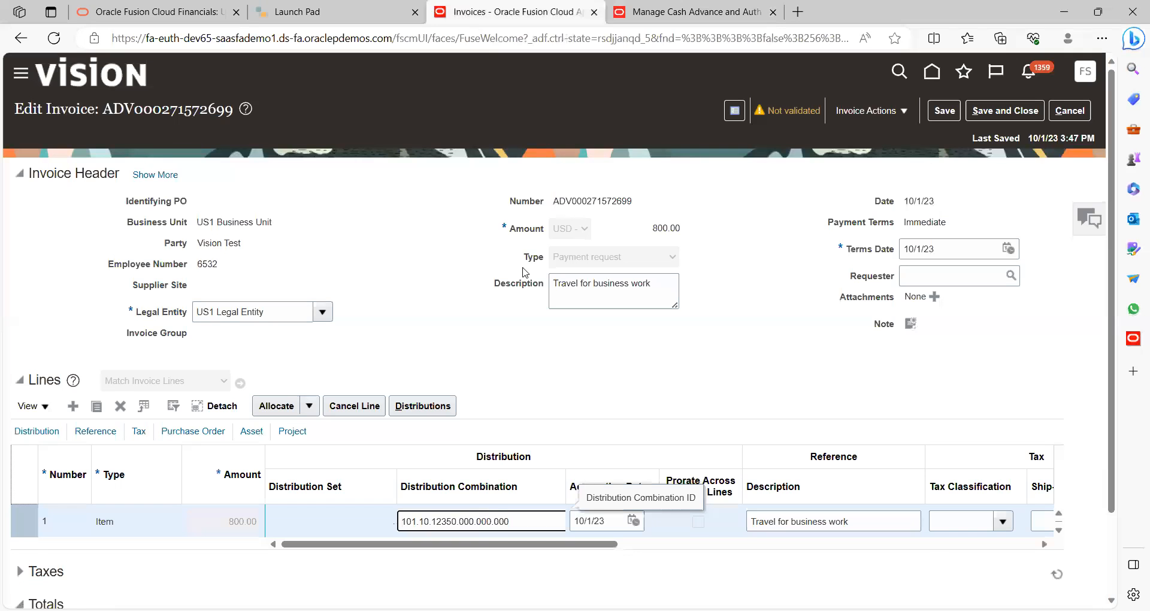
left_click(639, 379)
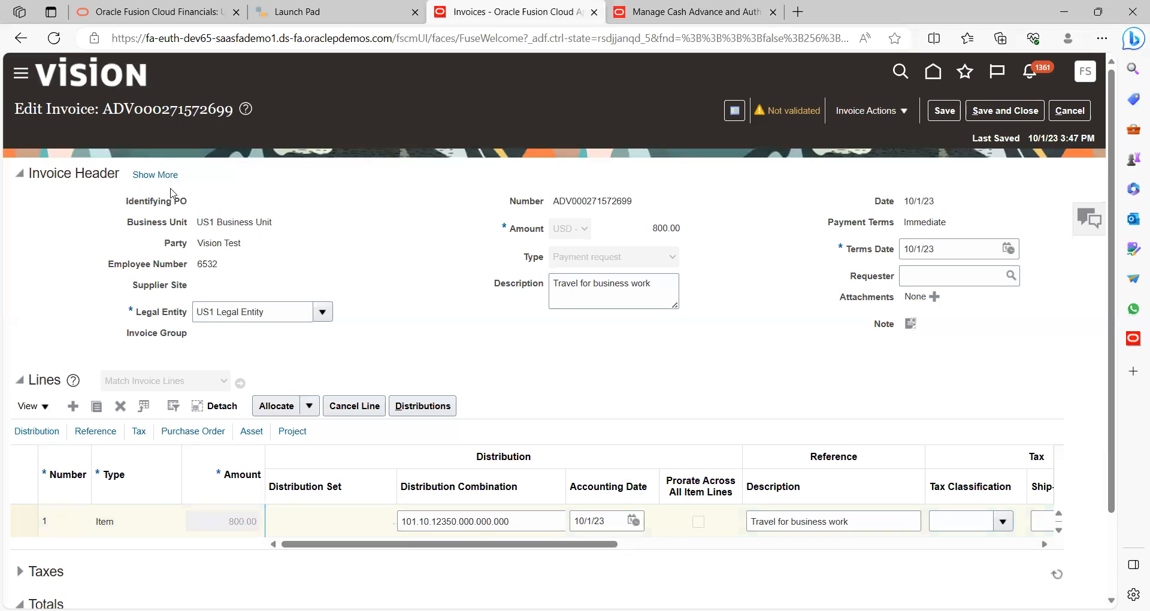
left_click(155, 174)
left_click(97, 207)
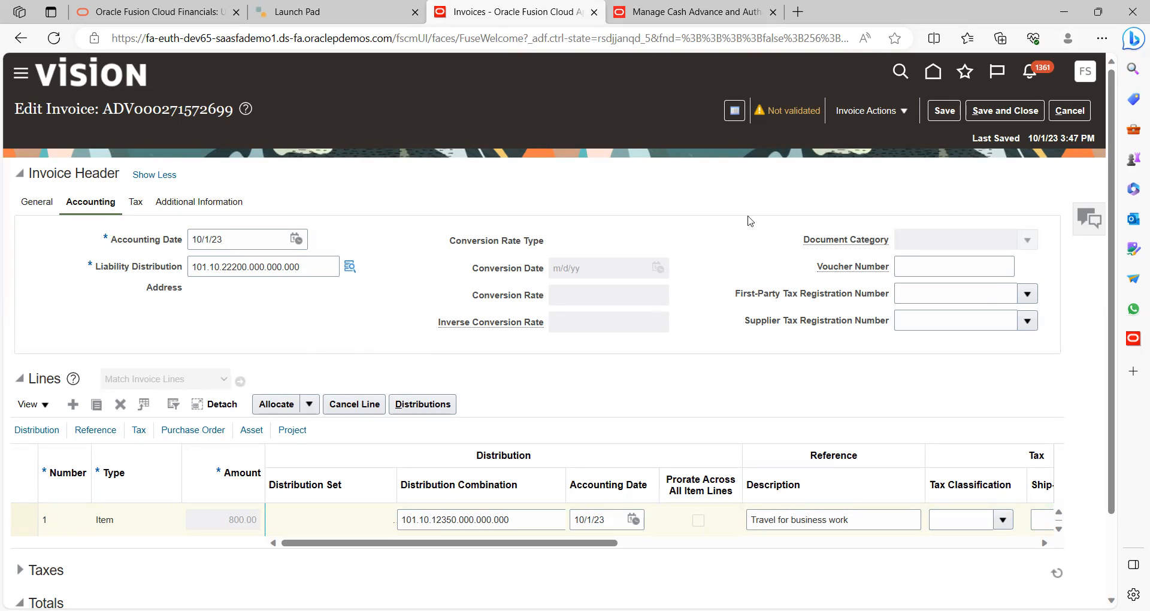
left_click(905, 114)
left_click(873, 180)
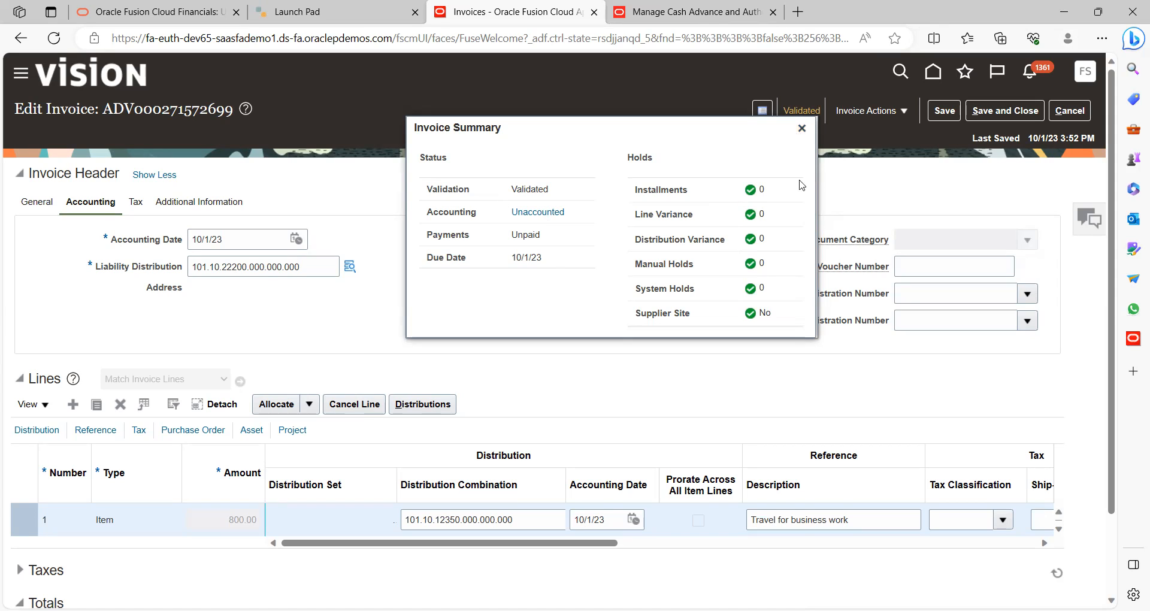
left_click(802, 128)
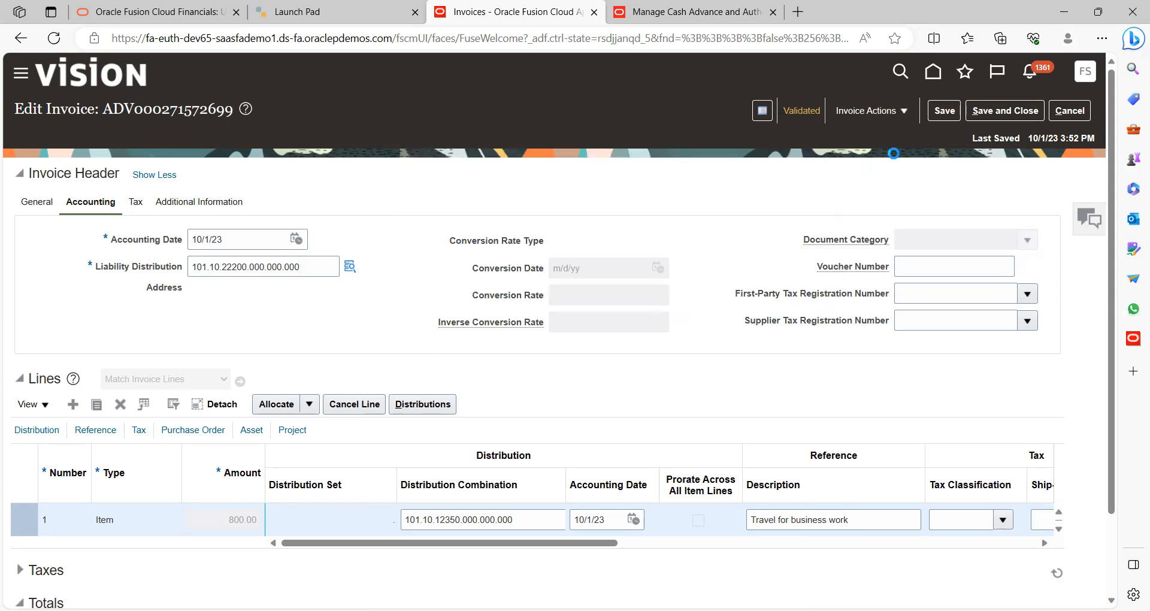
Attempt Pay in Full on the invoice and dismiss the not-applicable error
left_click(906, 114)
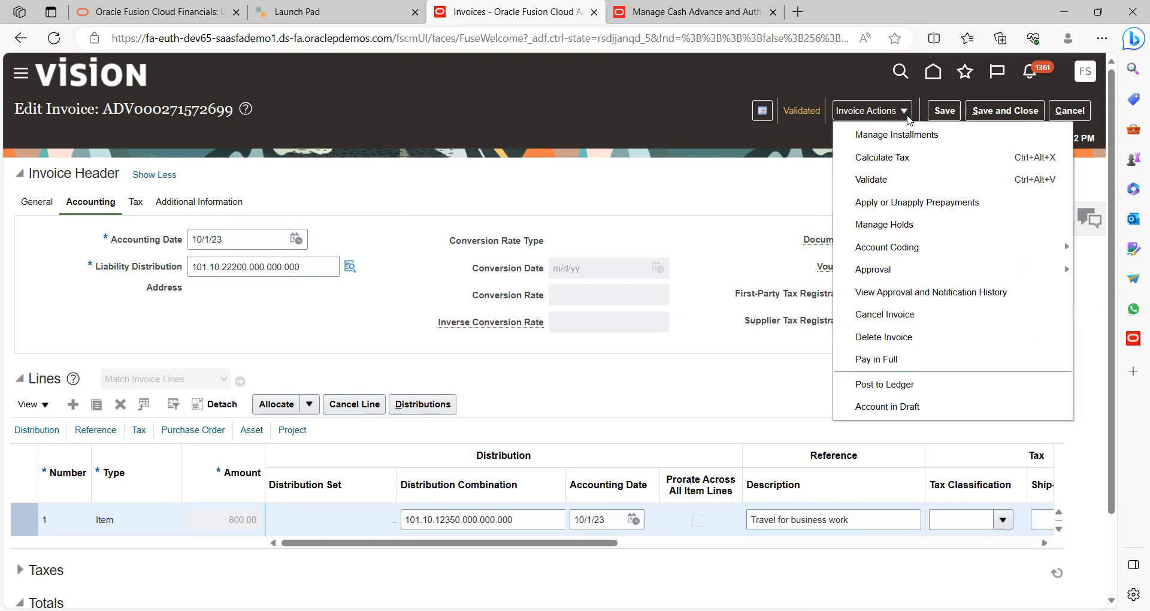
left_click(886, 359)
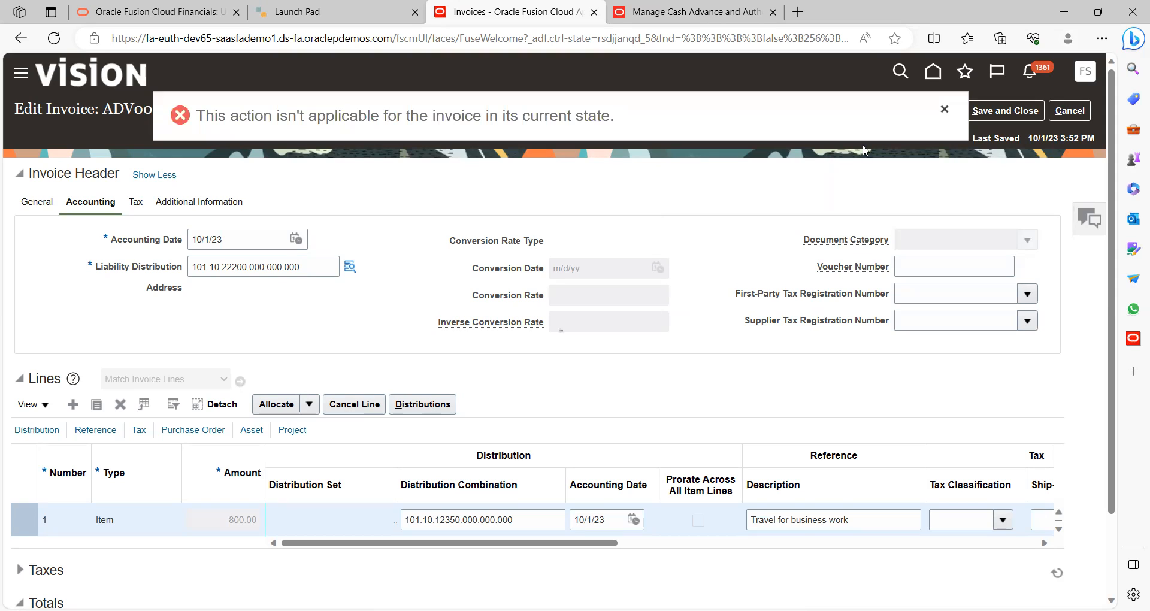
left_click(944, 110)
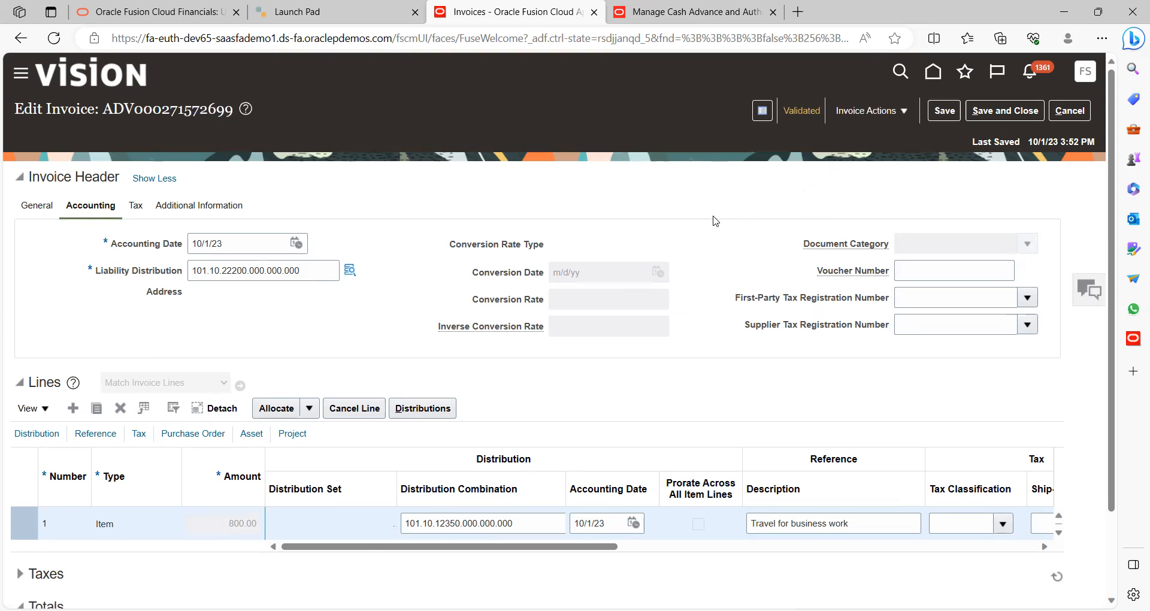
left_click(904, 113)
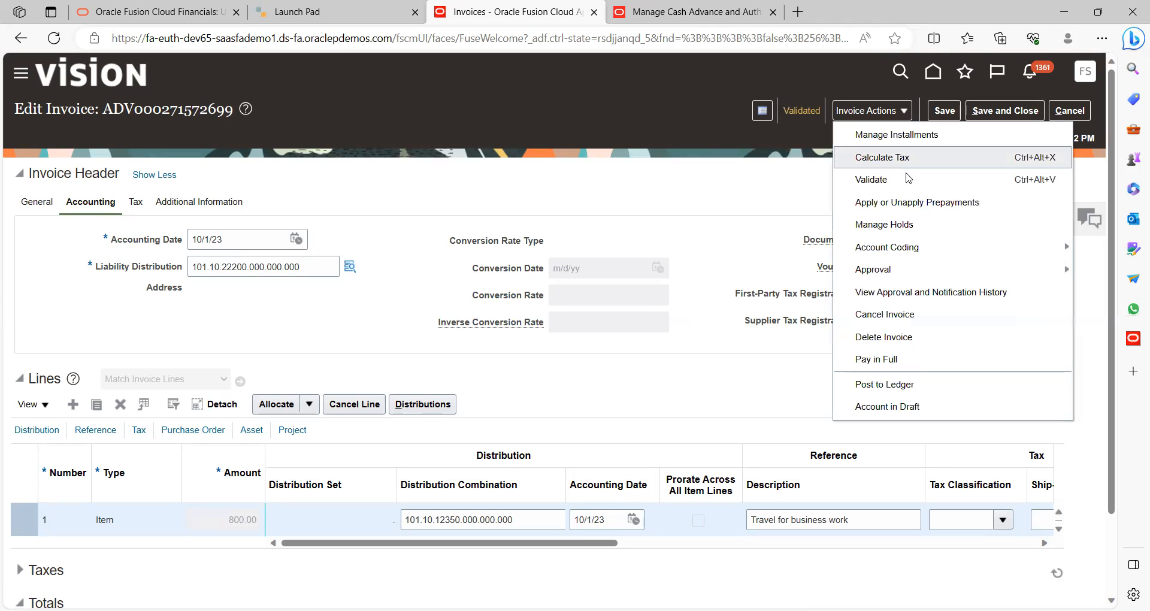
left_click(712, 206)
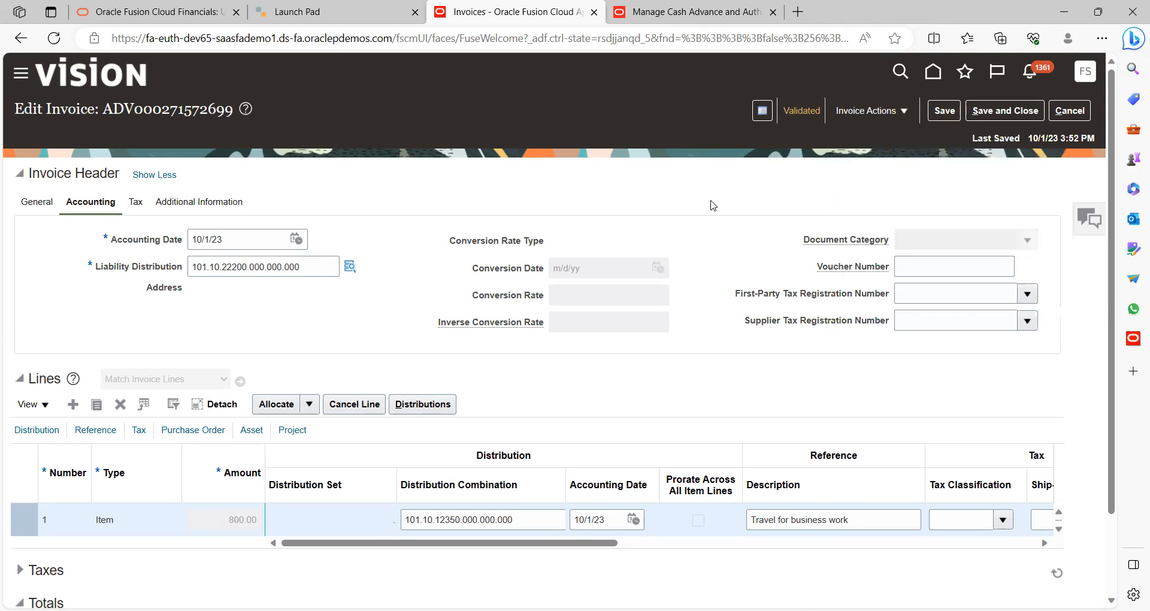
Post the invoice to the ledger and confirm the summary shows Accounted and Selected for payment
left_click(900, 112)
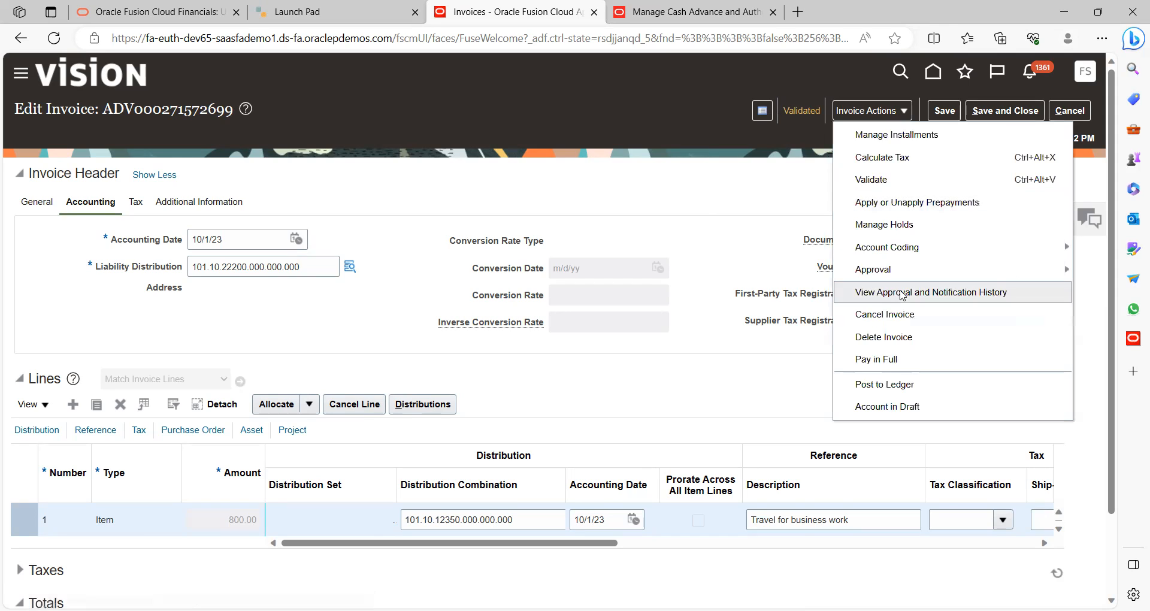
left_click(899, 386)
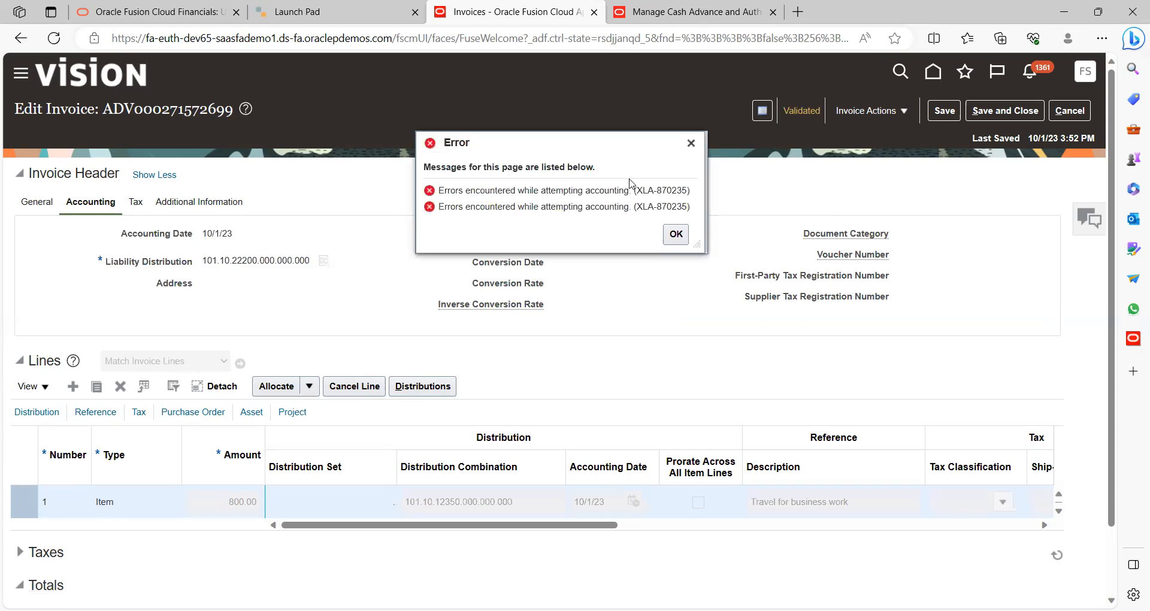
left_click(675, 234)
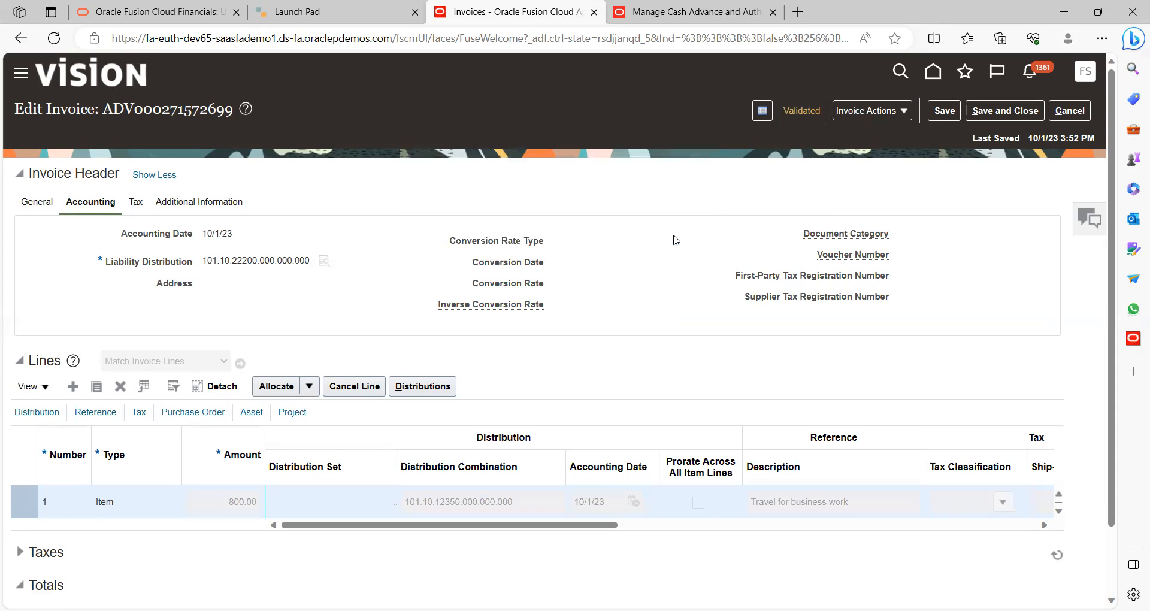
left_click(801, 110)
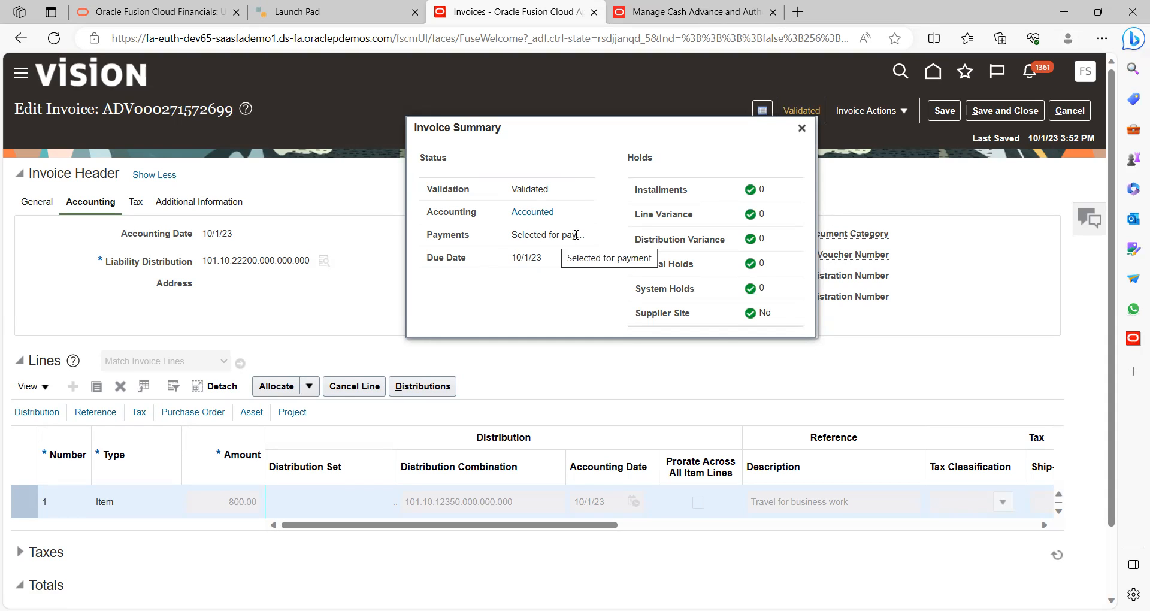
left_click(802, 129)
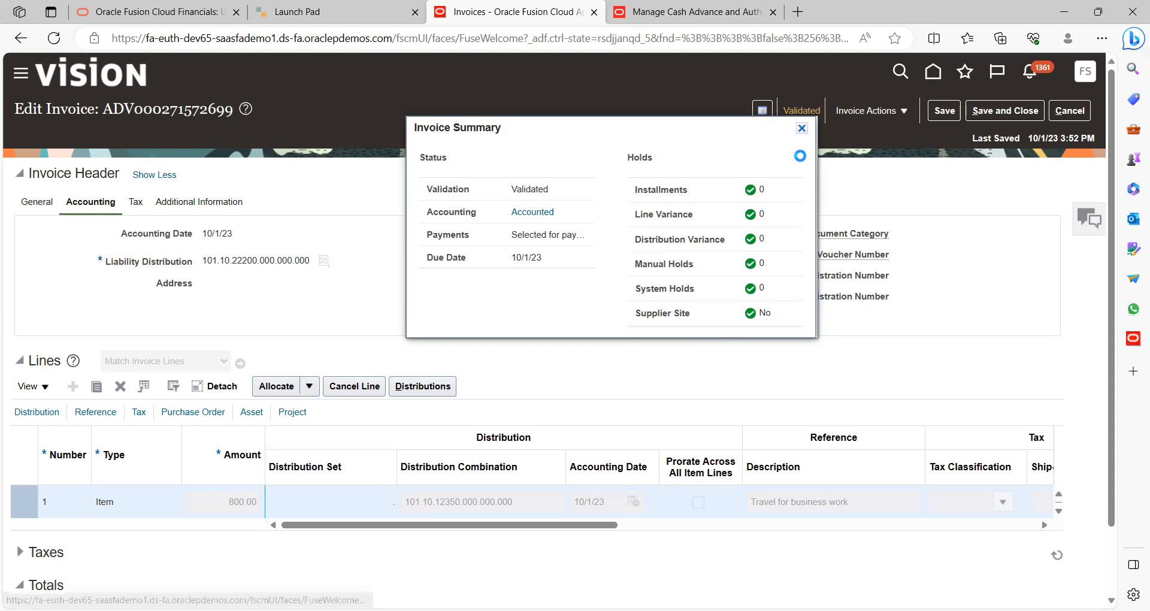
Dismiss the save error and go Home, discarding the unsaved invoice changes
left_click(986, 117)
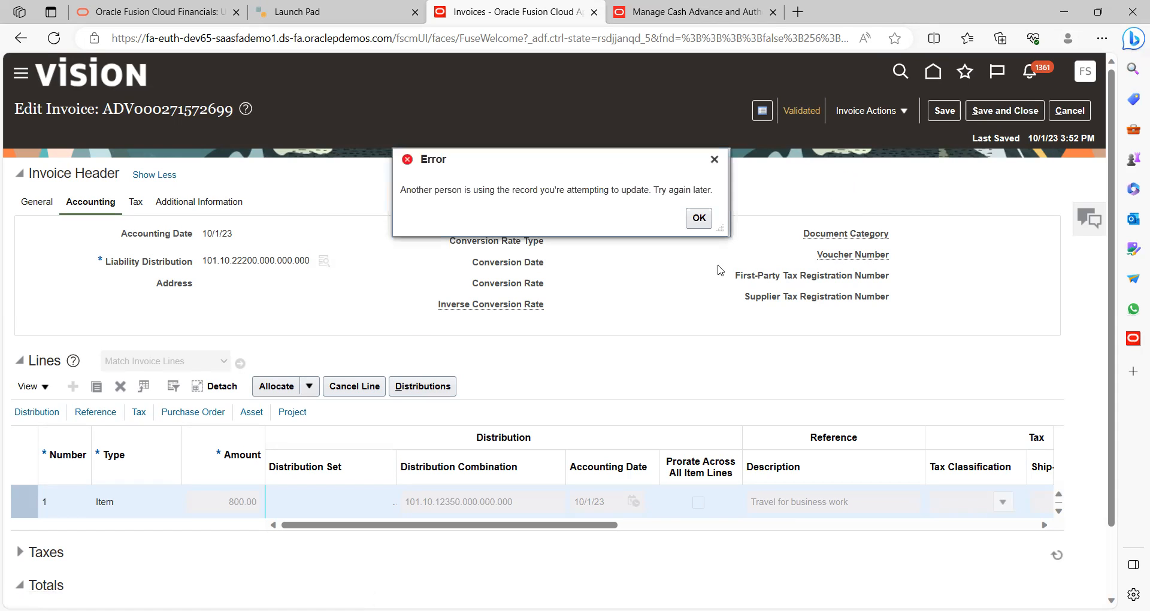
left_click(699, 218)
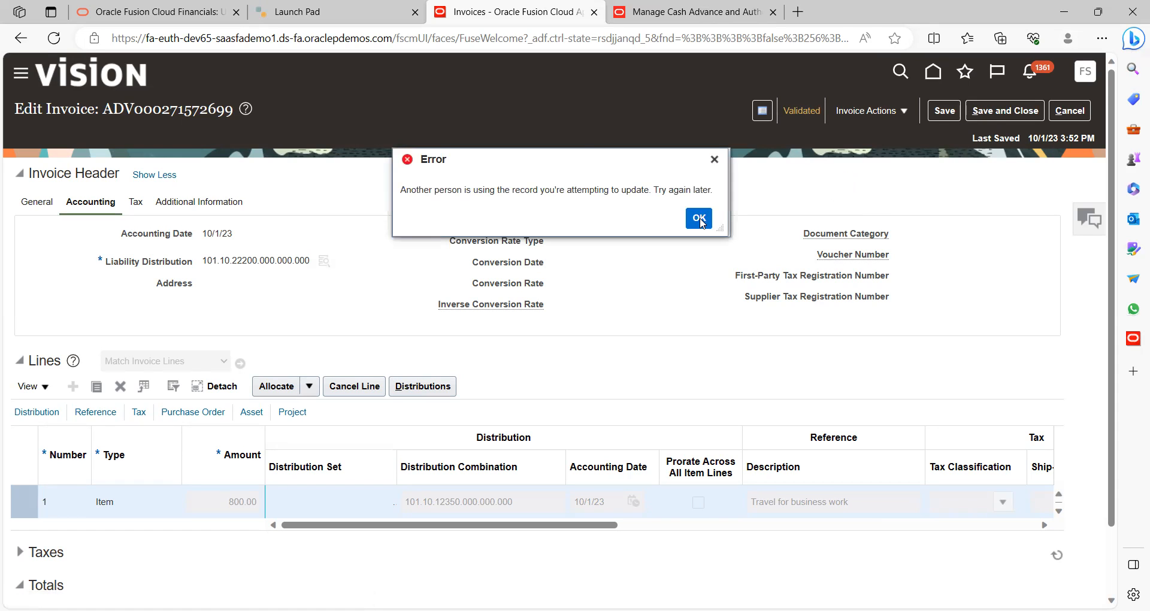
left_click(938, 82)
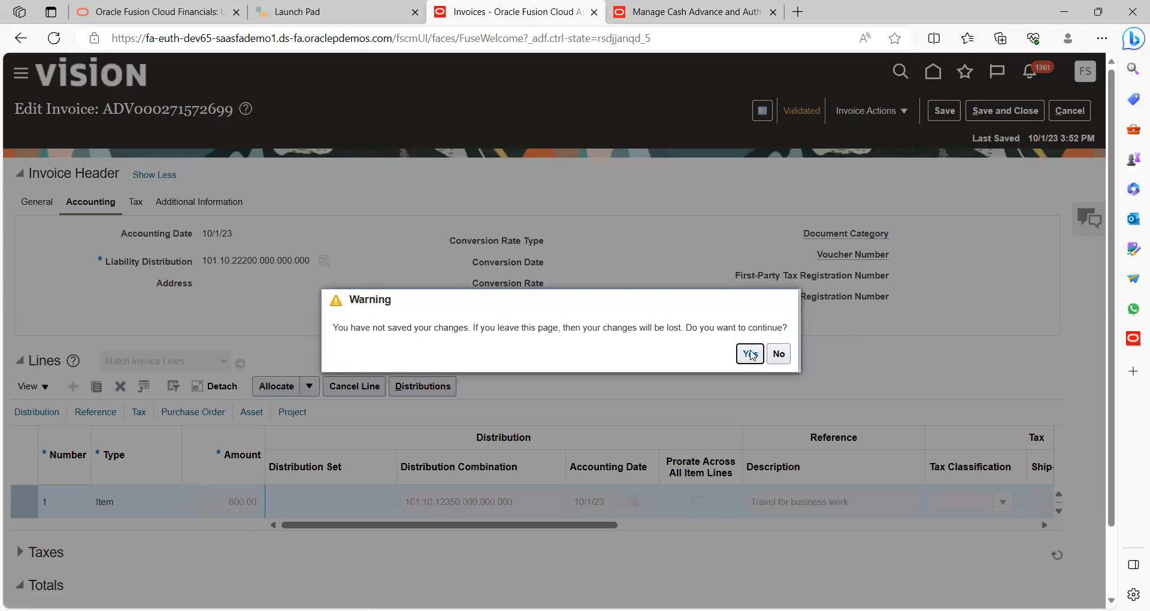
left_click(750, 354)
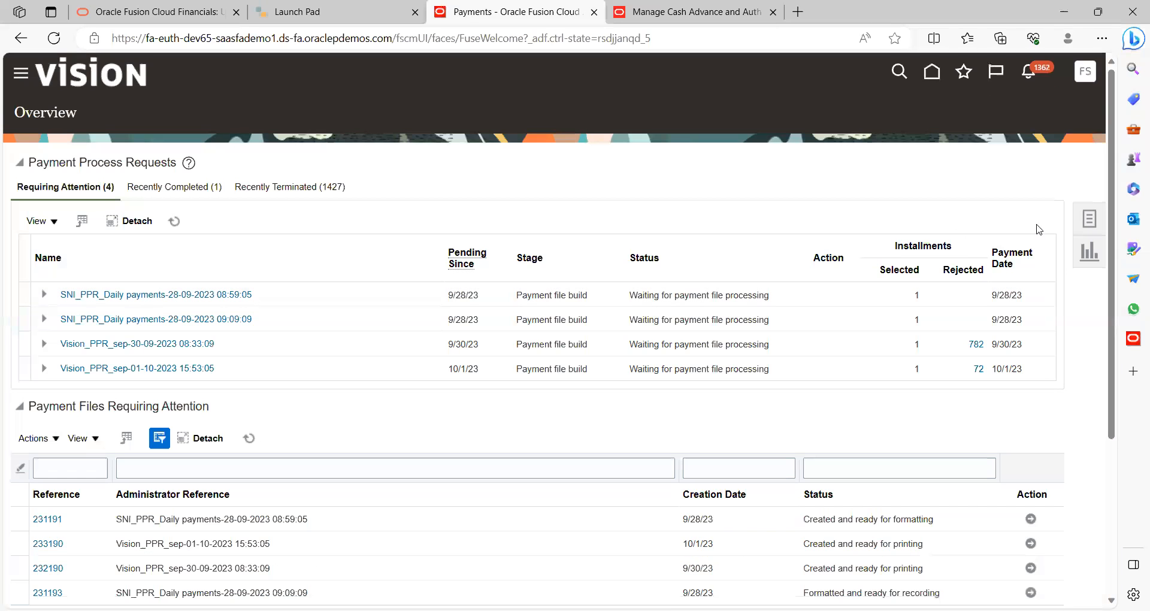
Create a new payment for US1 Business Unit
left_click(1090, 219)
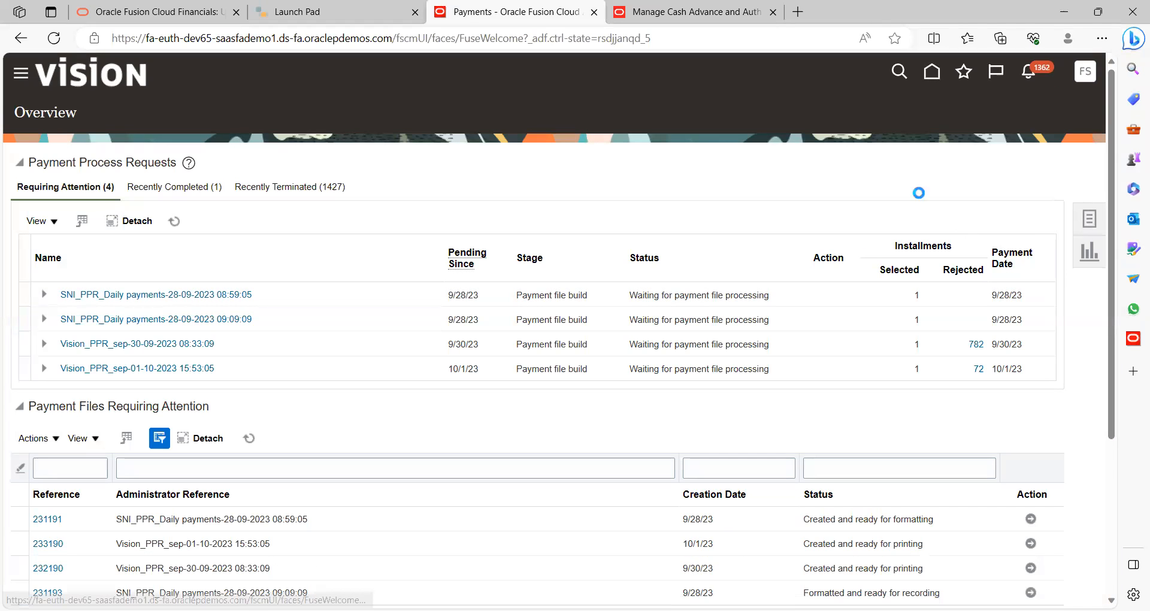
left_click(1008, 177)
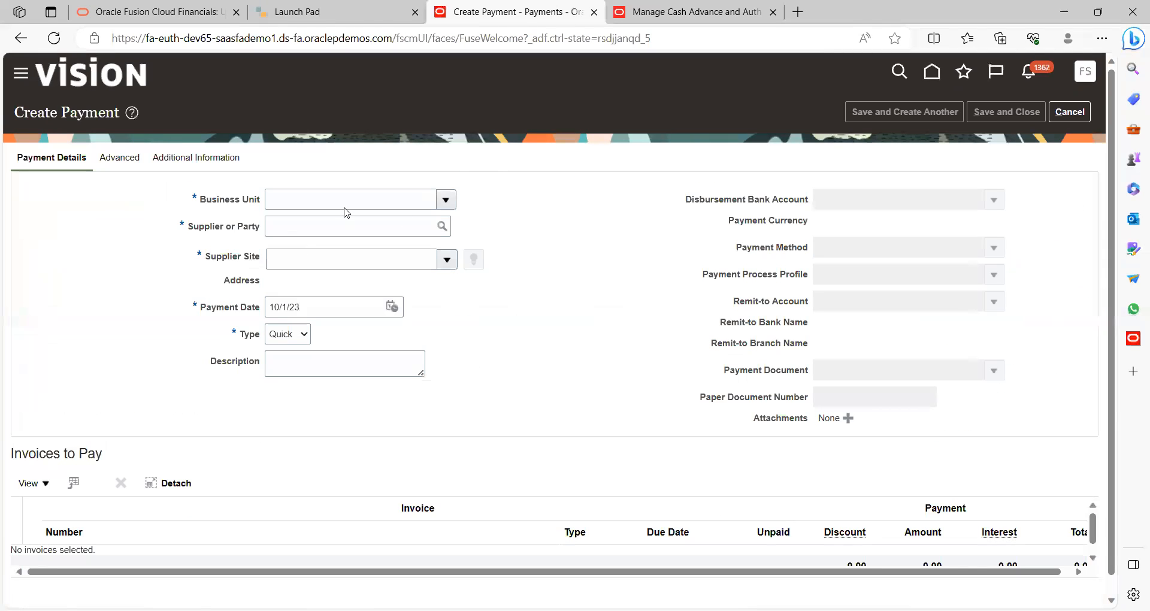
left_click(445, 201)
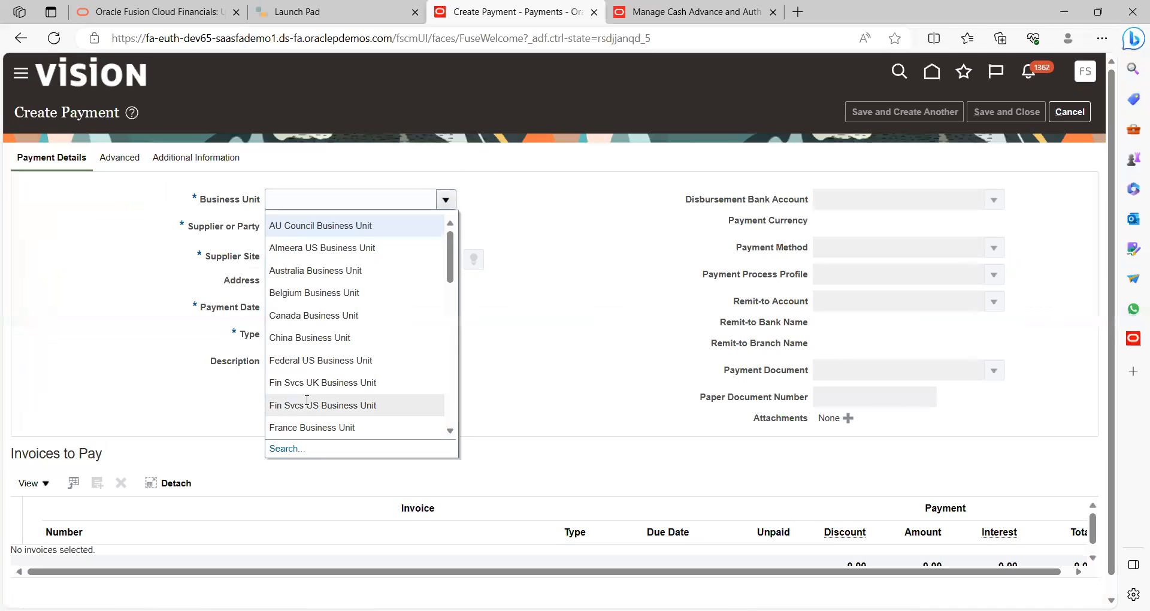
left_click(344, 204)
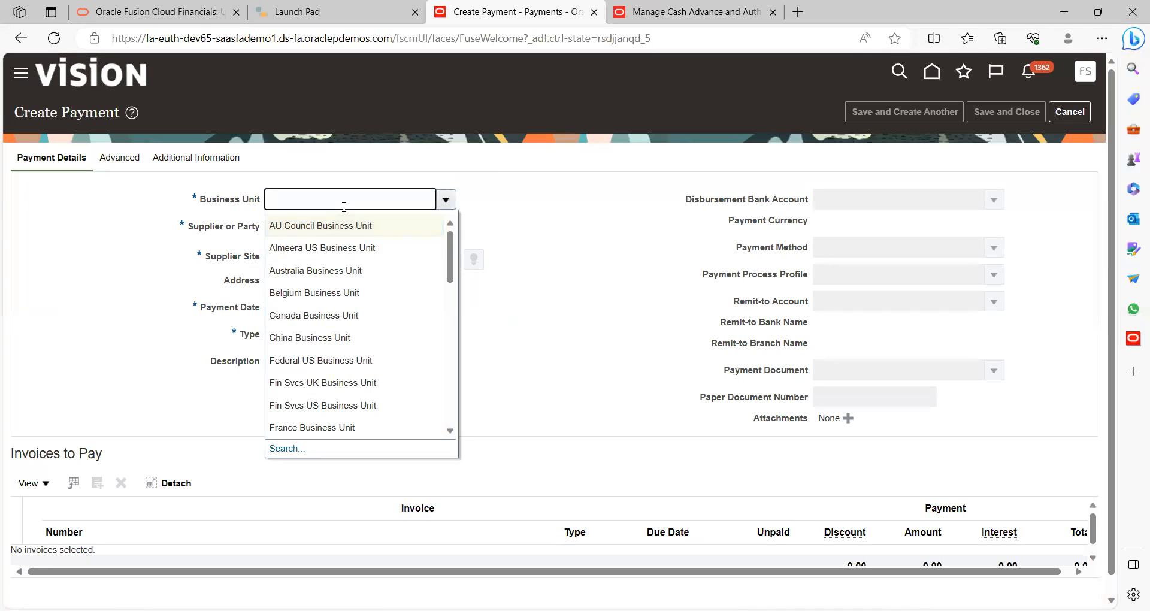
left_click(317, 247)
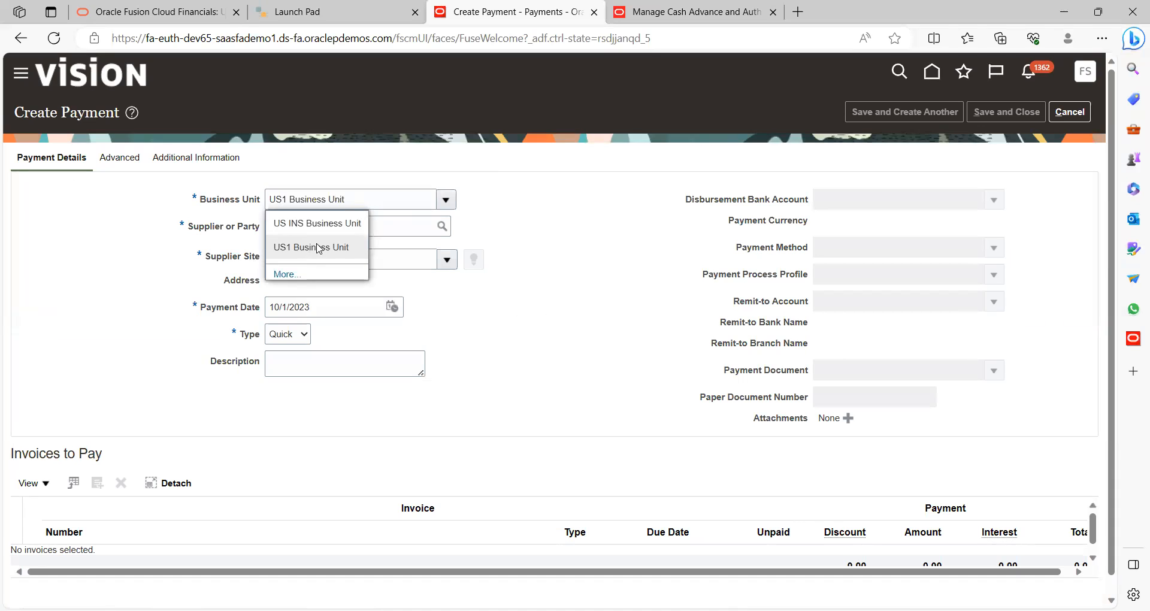
Search for and select Vision Test as the payee
left_click(422, 227)
left_click(443, 228)
left_click(450, 265)
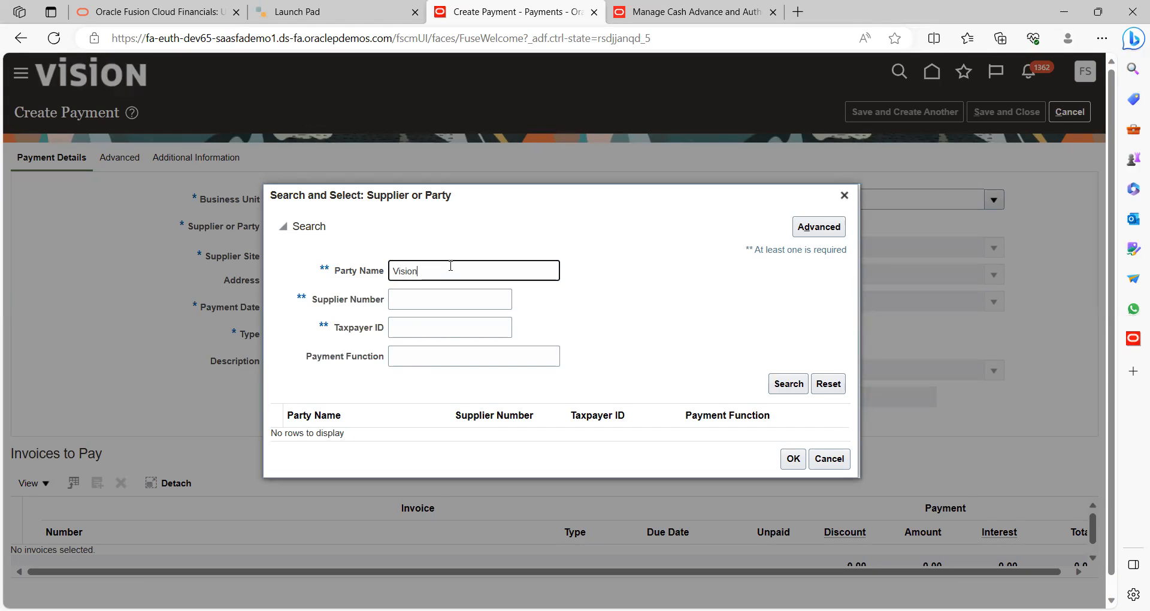
key("Return")
left_click(342, 446)
left_click(792, 483)
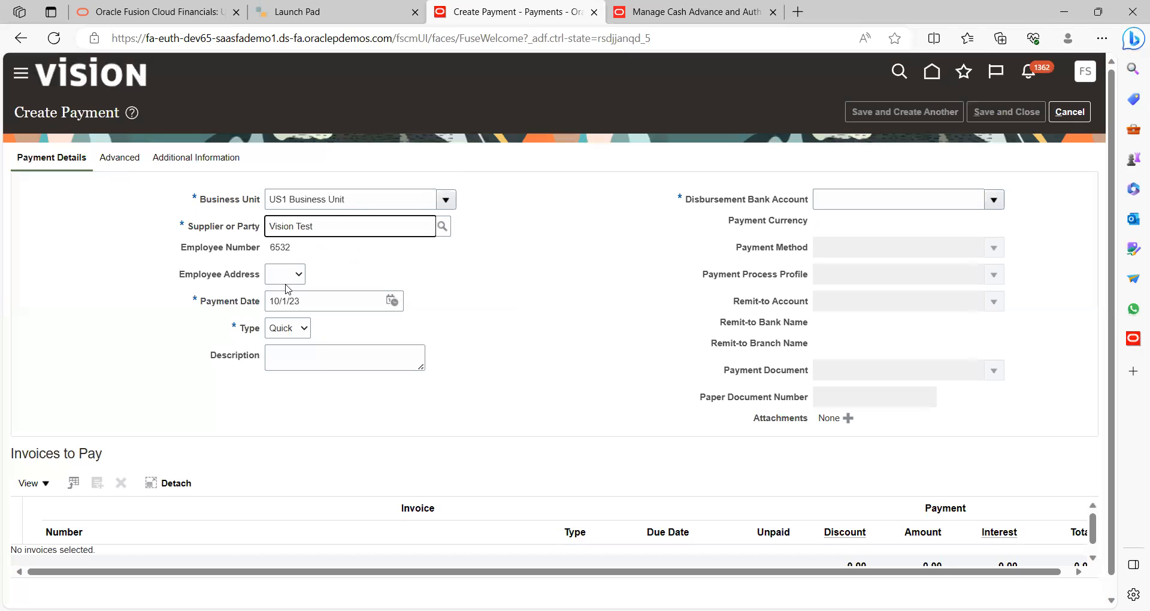
Pay from the BofA-2869 disbursement bank account
left_click(994, 201)
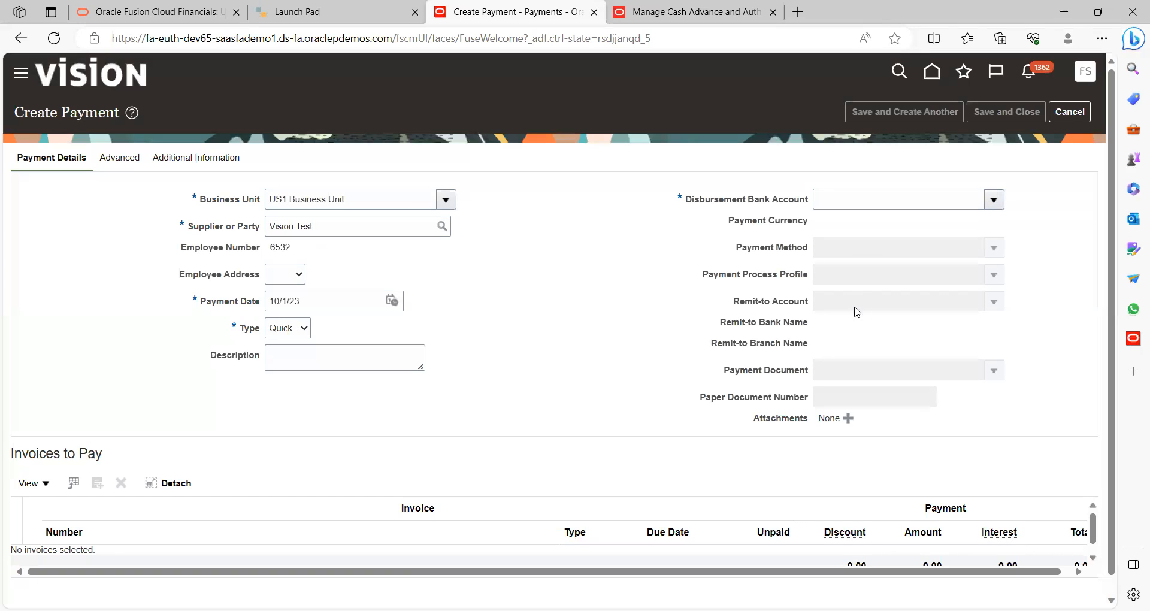
left_click(793, 232)
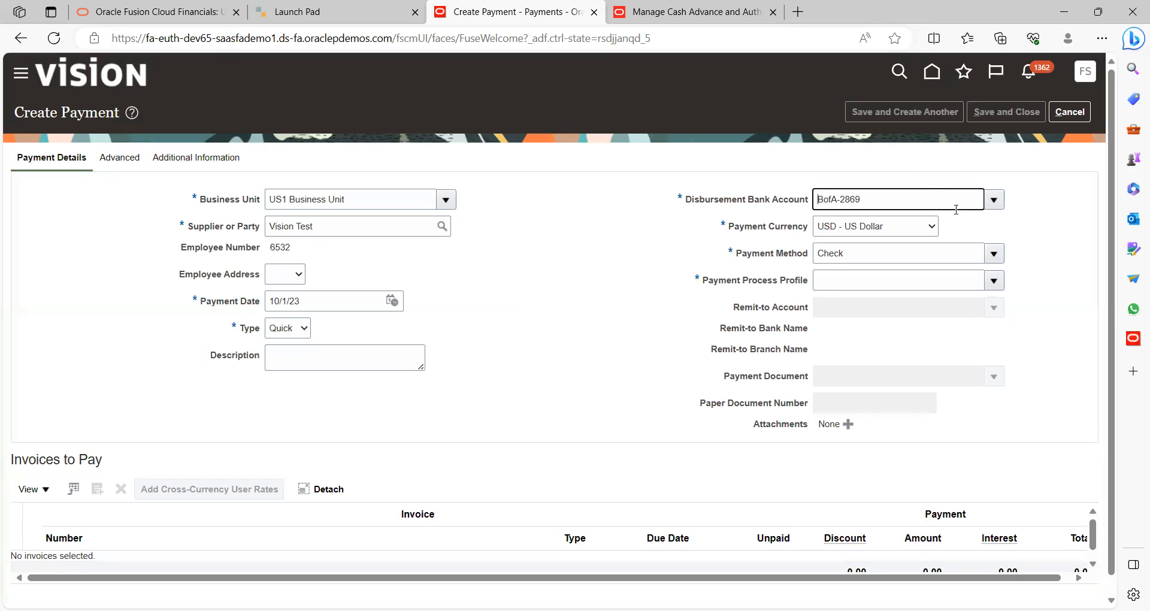
left_click(994, 200)
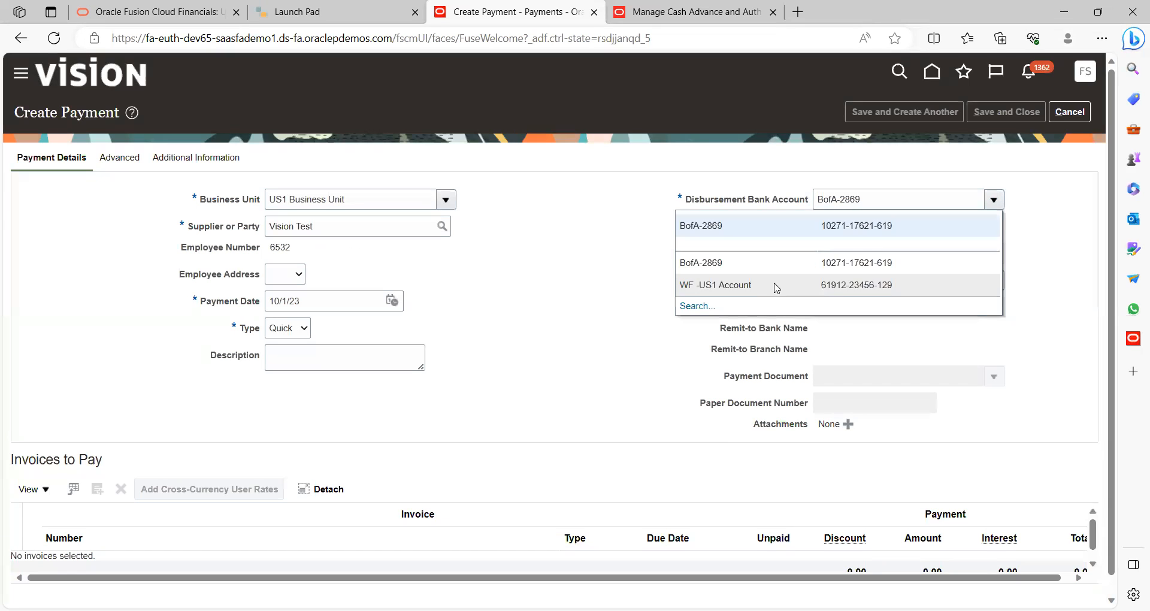
left_click(599, 274)
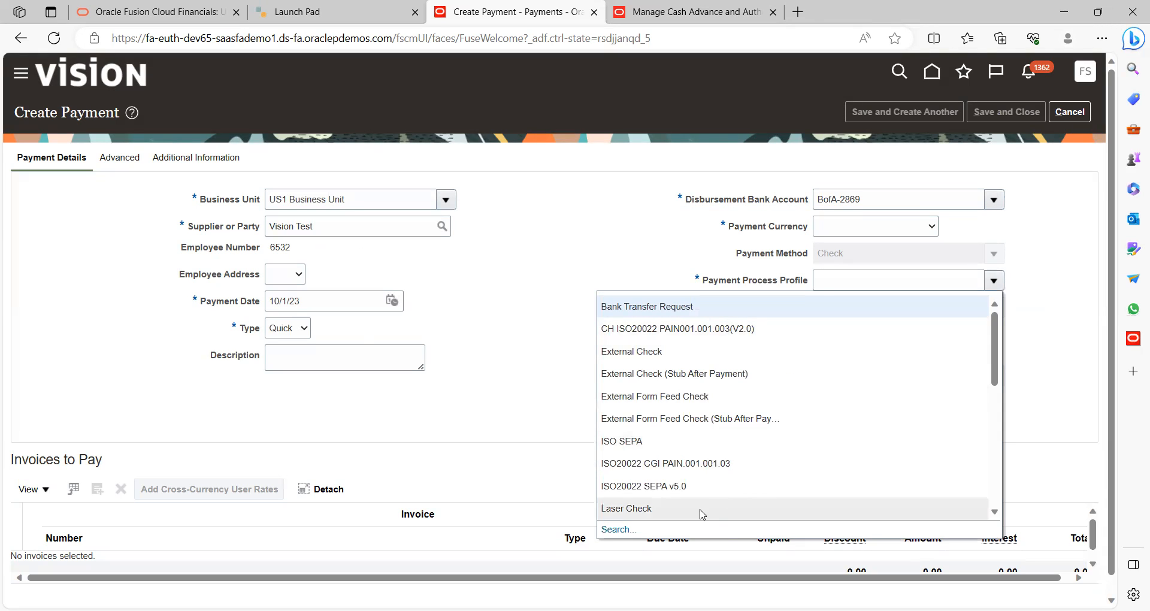
Choose the SNI_CHECK_PPR profile and Check Stock A, dismissing the document-in-use error
left_click(995, 513)
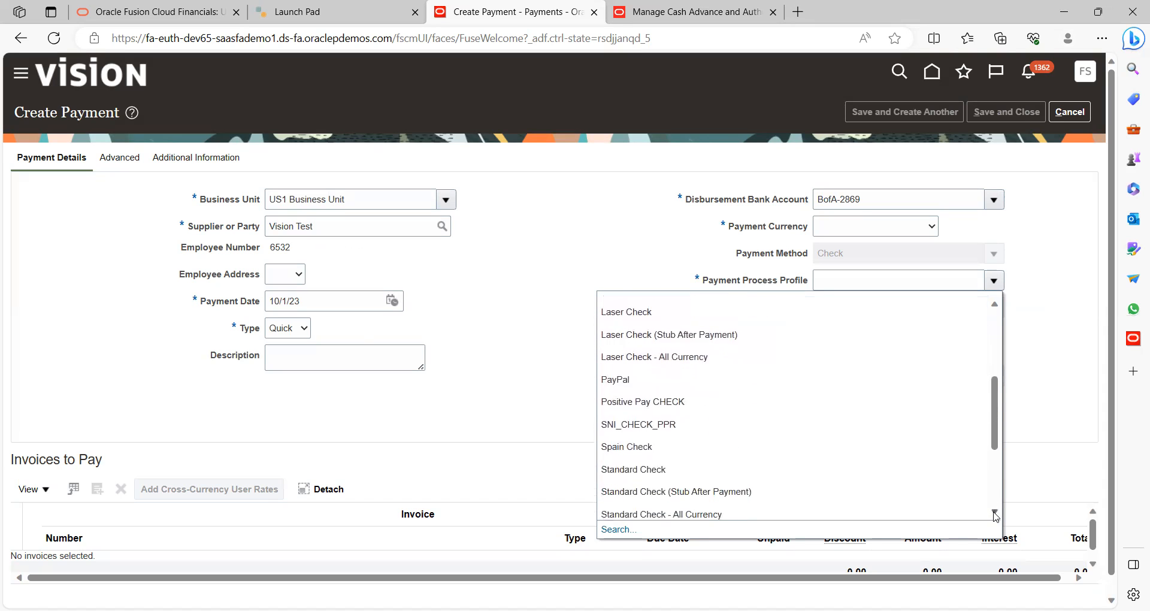
left_click(994, 514)
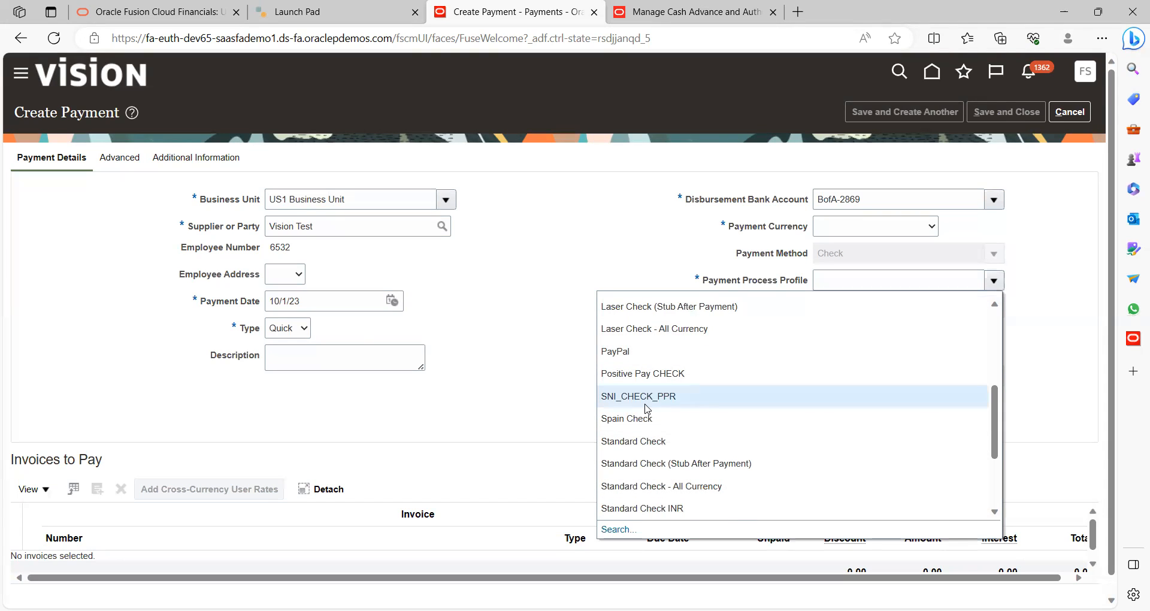
left_click(645, 404)
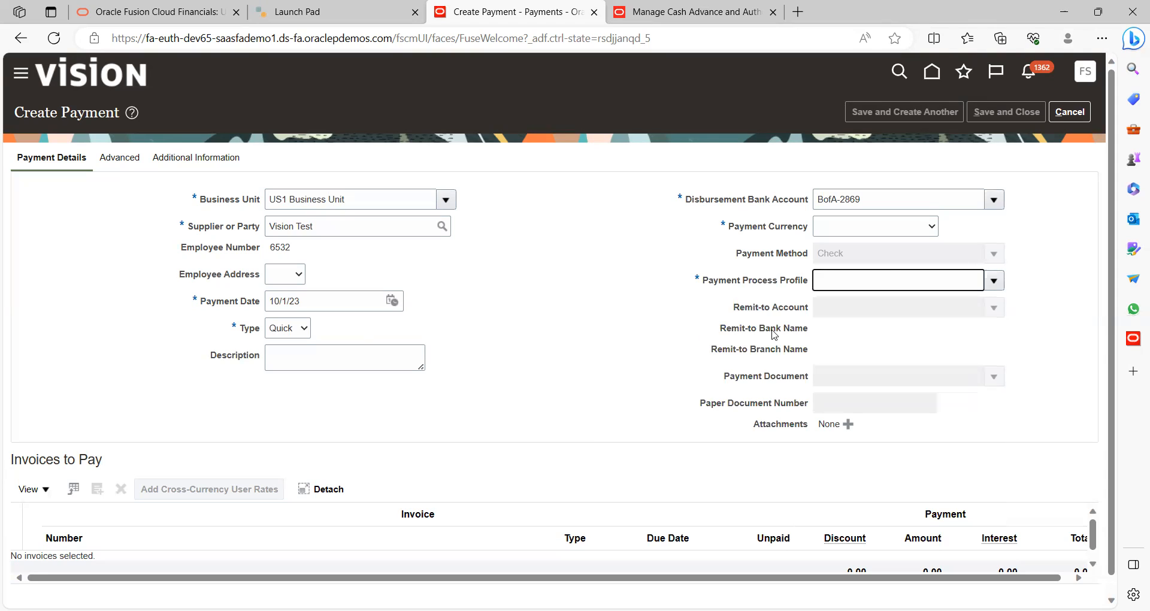
left_click(996, 380)
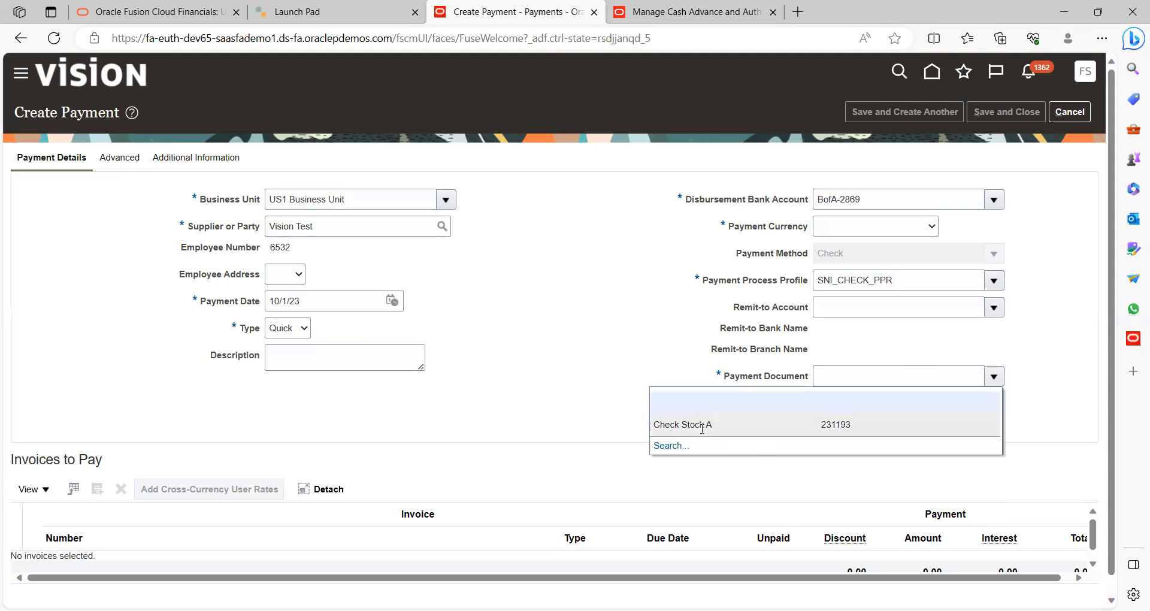
left_click(703, 427)
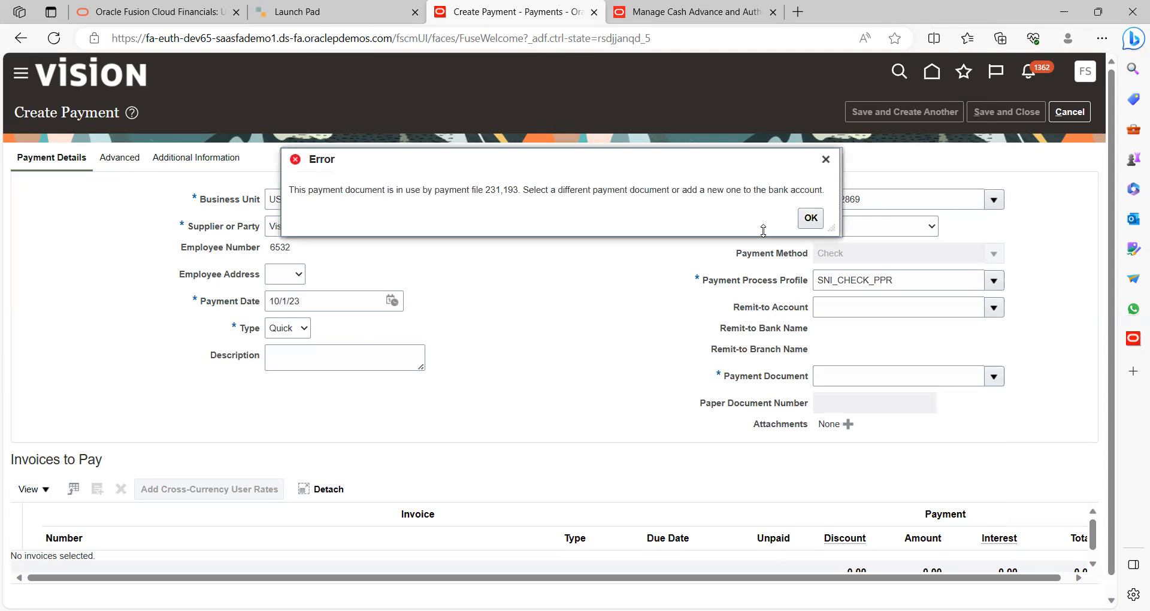
left_click(814, 219)
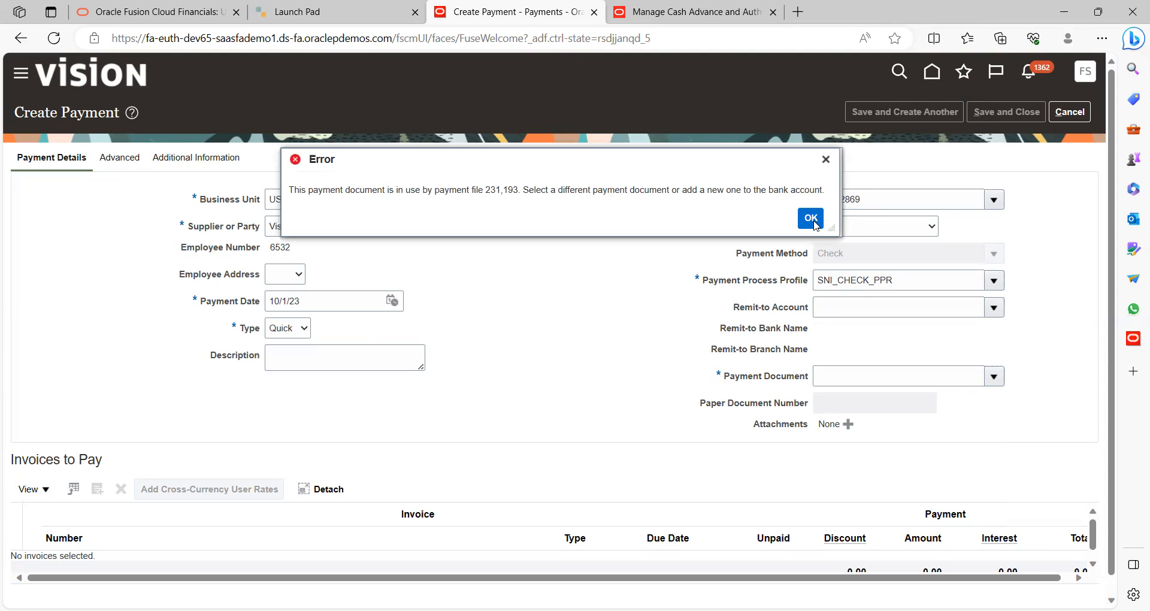
Set the payment currency to USD - US Dollar
left_click(996, 285)
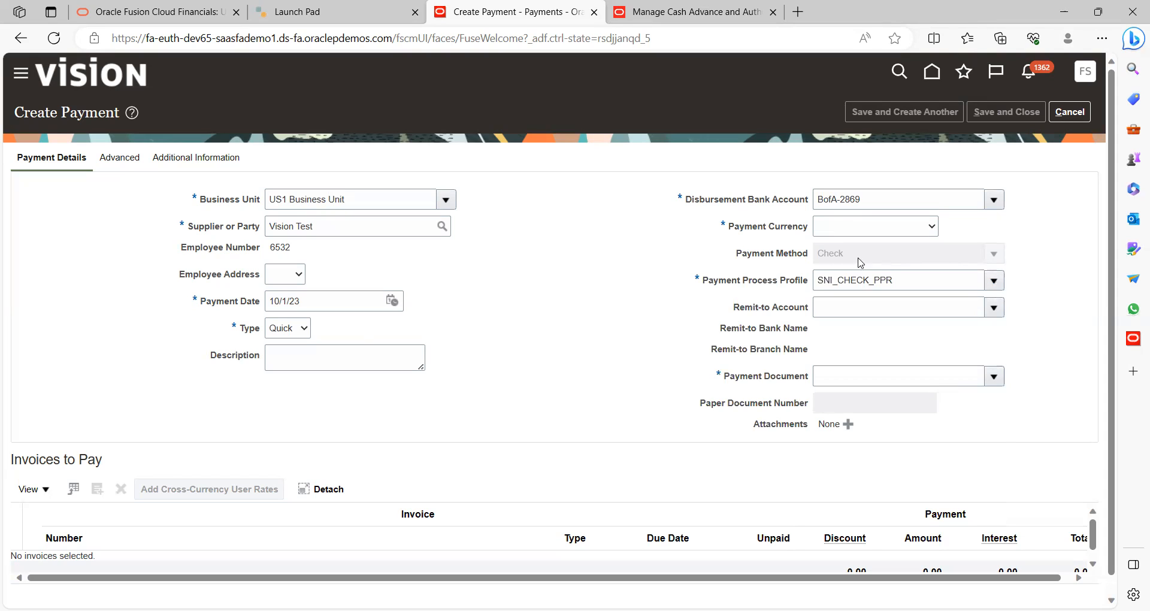
left_click(643, 261)
left_click(930, 228)
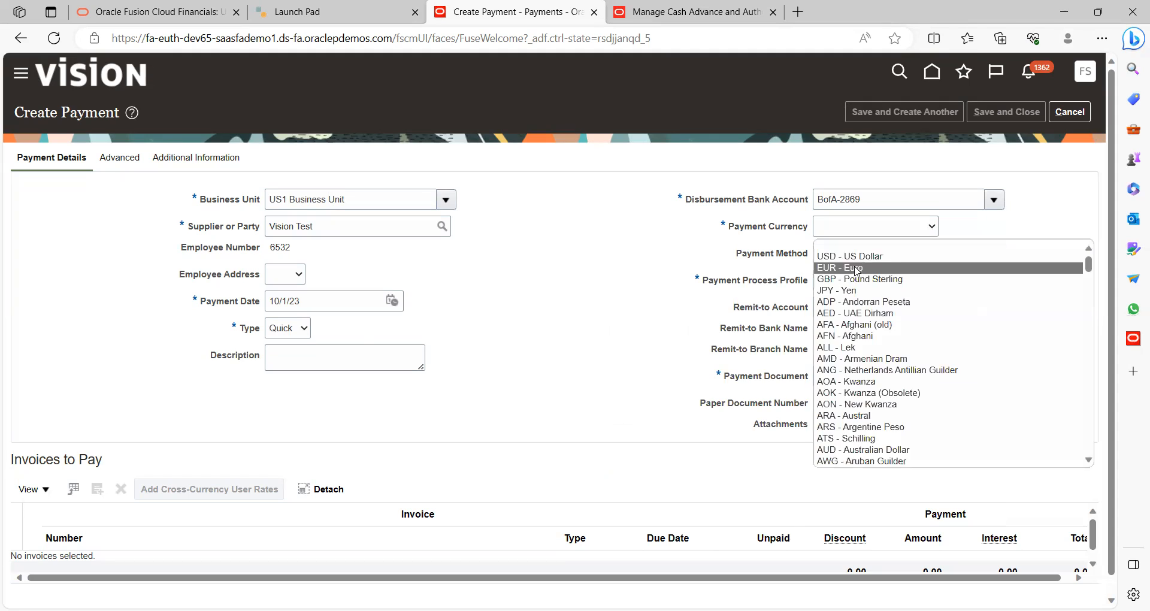
left_click(869, 258)
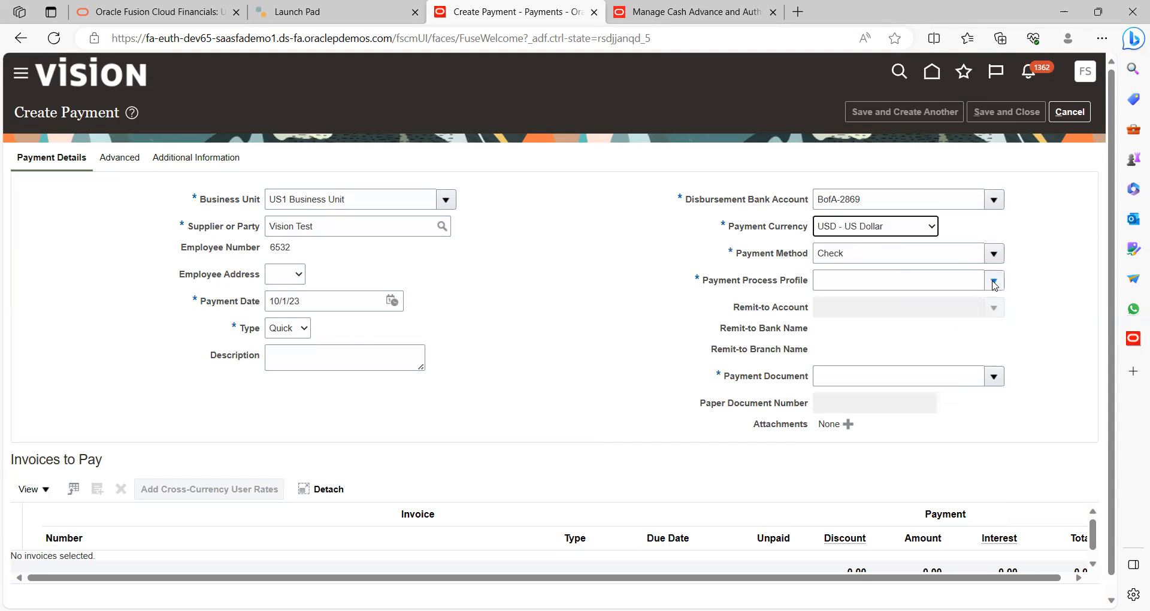
Switch to the Standard Check profile; Check Stock A is again rejected as in use
left_click(993, 280)
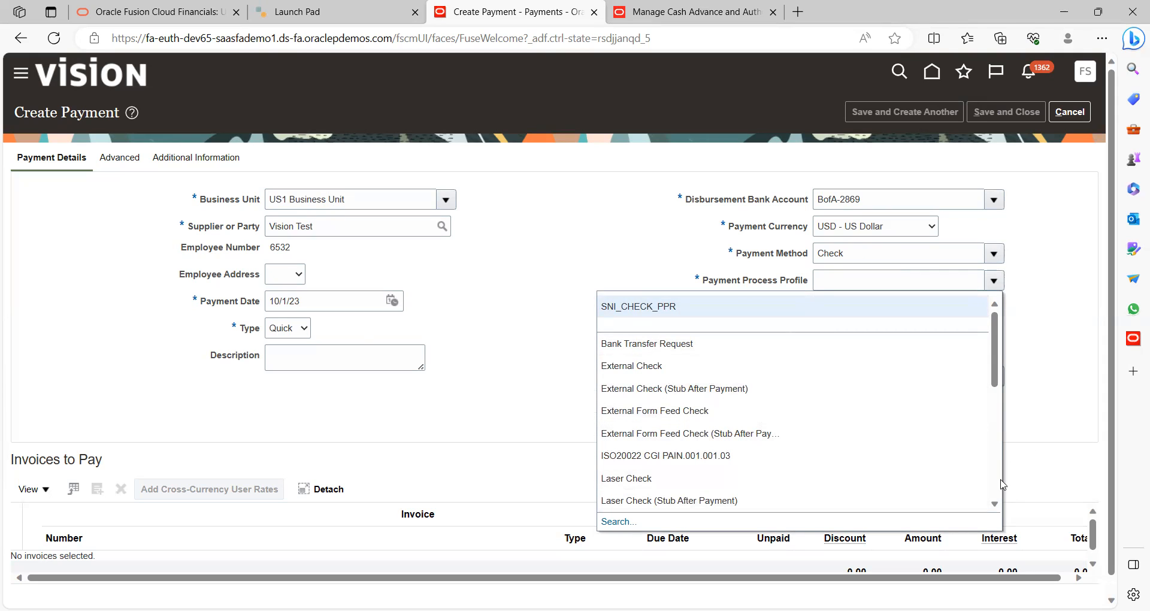
left_click(995, 506)
scroll(994, 510, "down", 3)
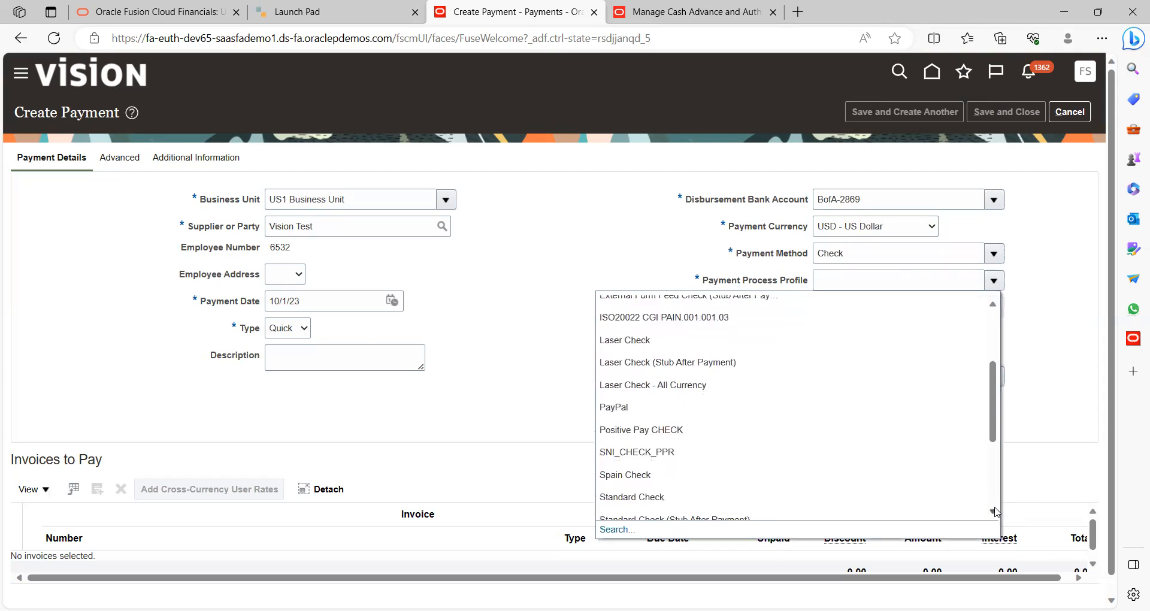
left_click(657, 470)
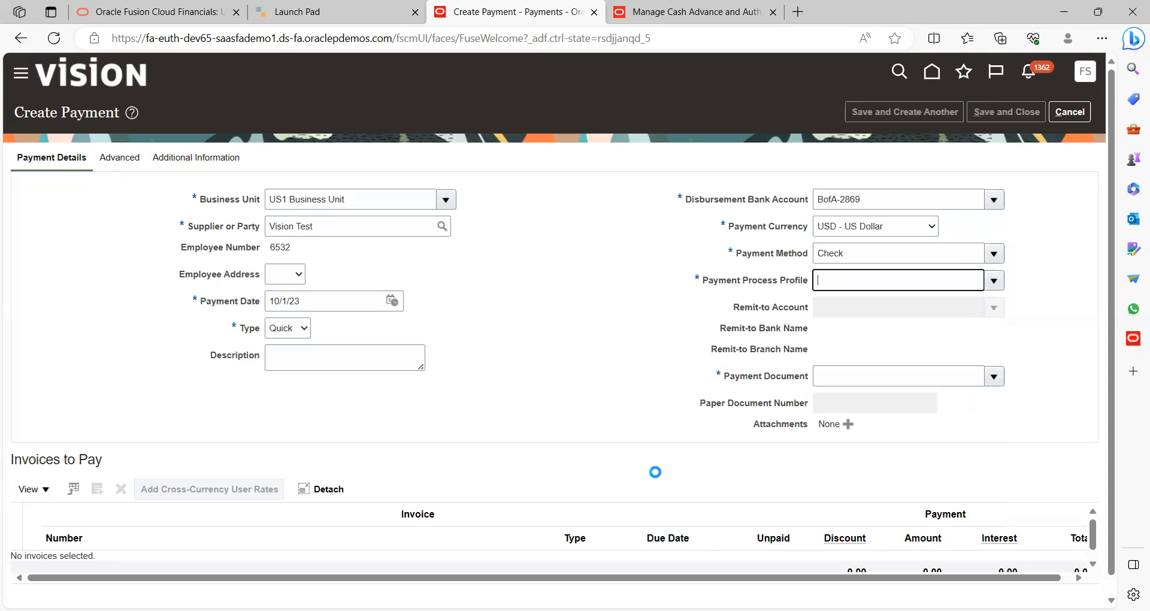
left_click(992, 379)
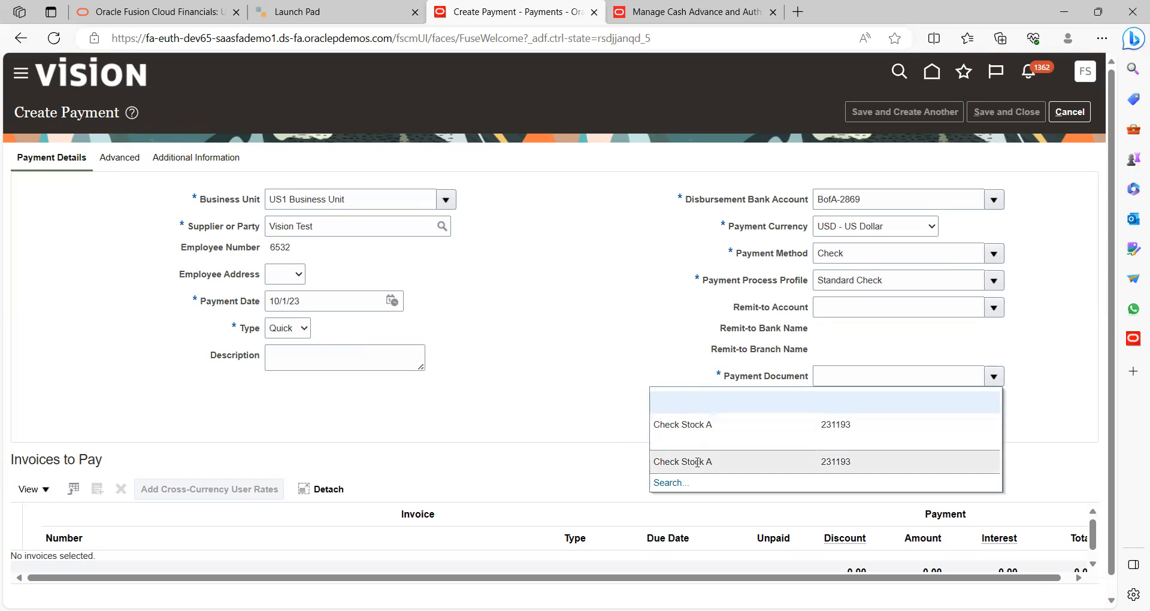
left_click(694, 424)
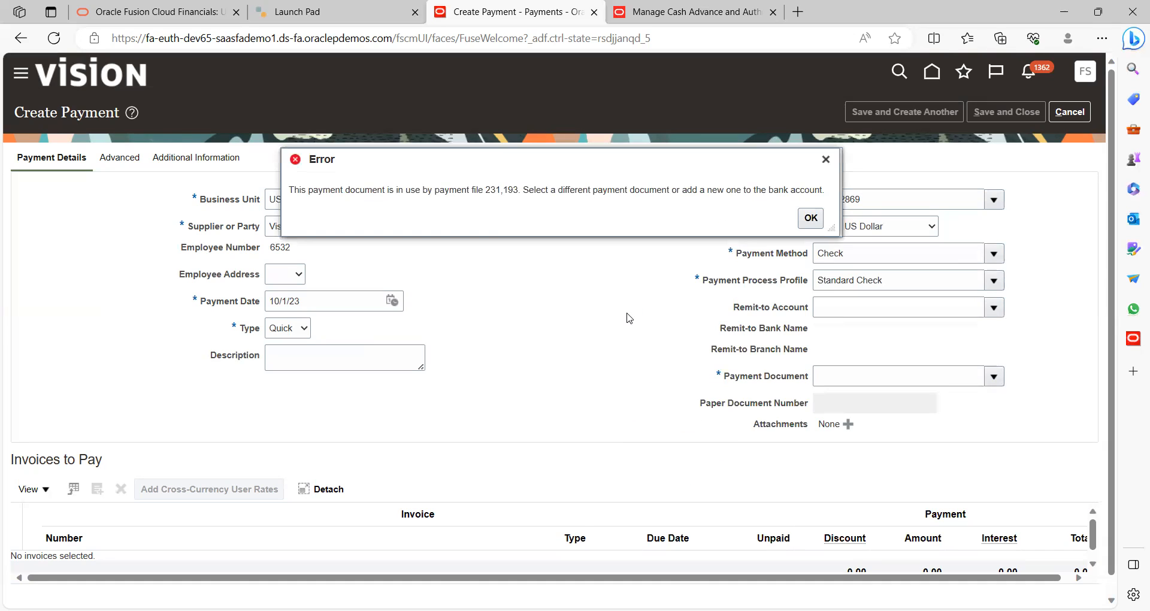
left_click(809, 219)
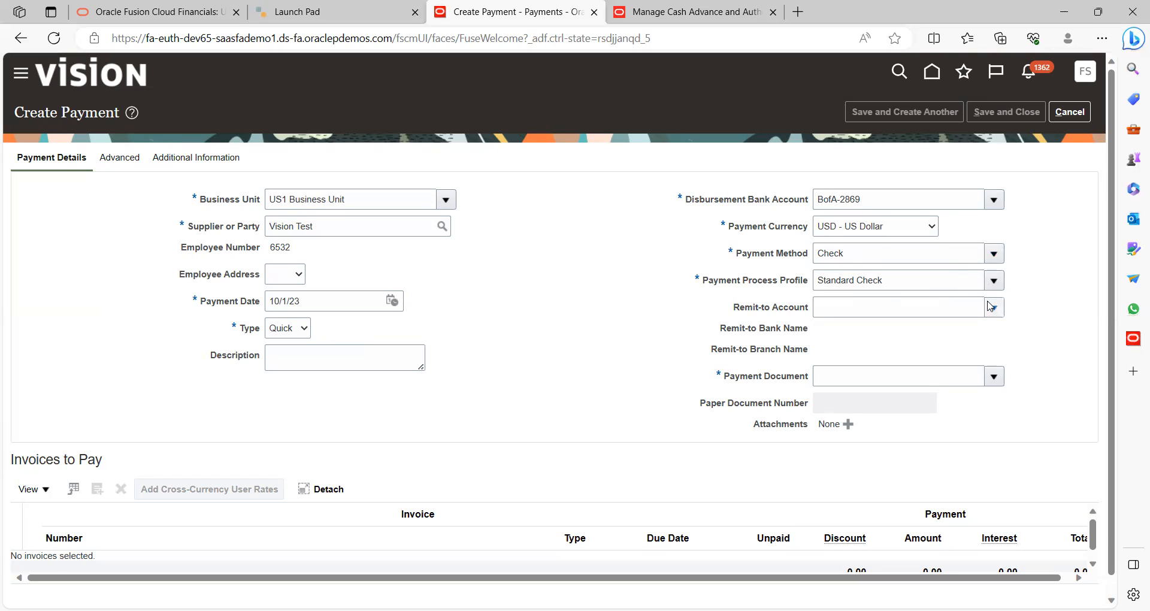
Search all payment process profiles and set the quick payment's profile to Vision_Sep_30
left_click(993, 279)
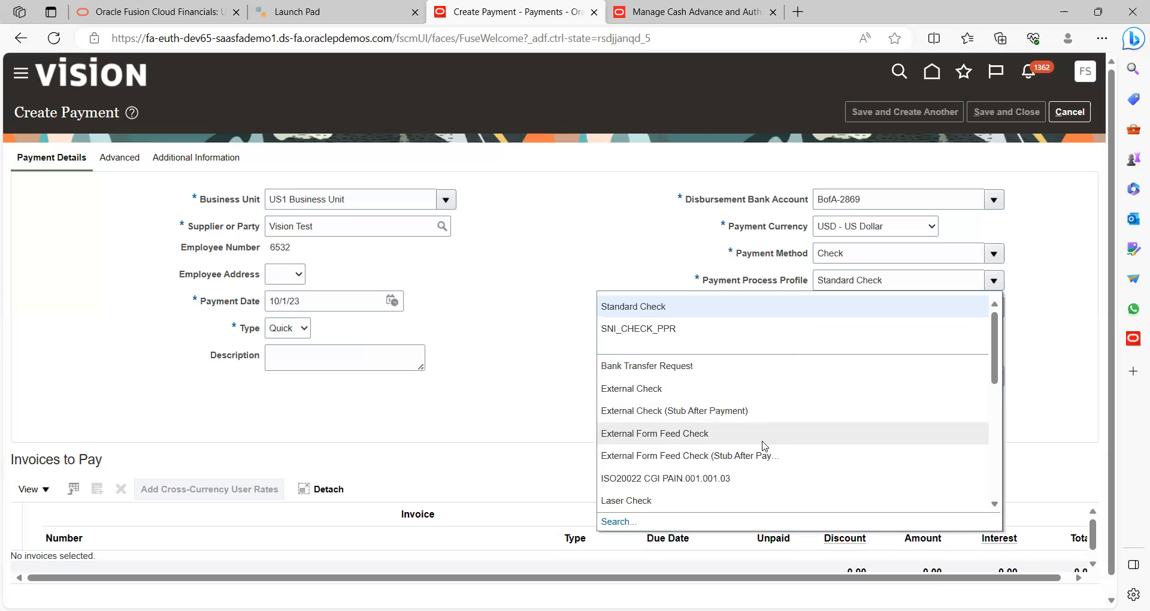
left_click(619, 521)
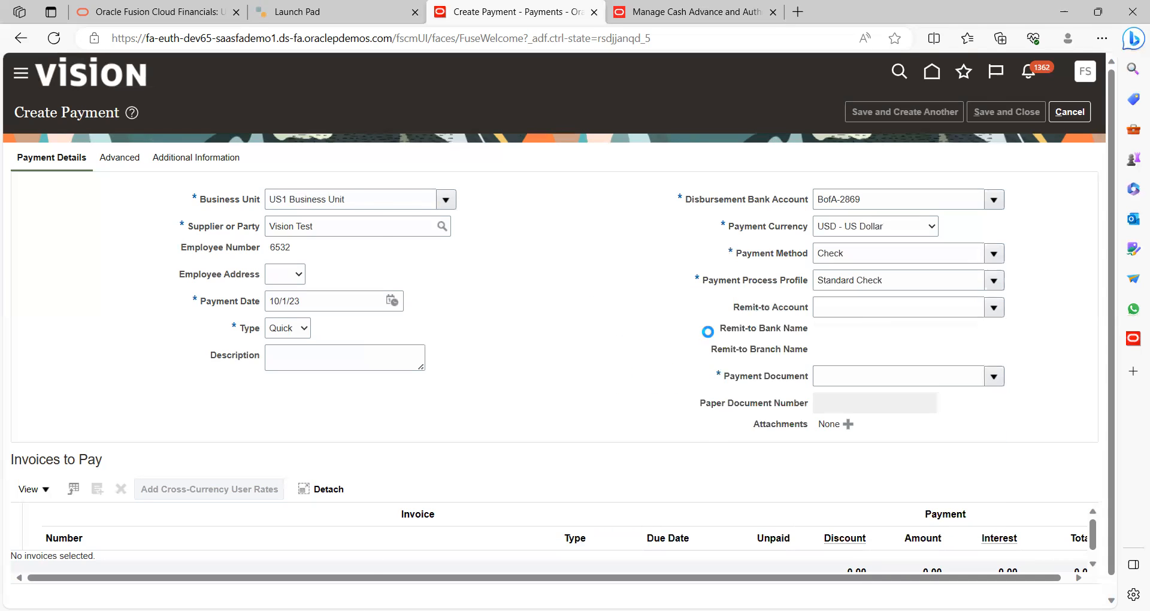
left_click(573, 255)
key("BackSpace")
key("BackSpace")
key("BackSpace")
key("BackSpace")
key("BackSpace")
key("BackSpace")
key("BackSpace")
key("BackSpace")
key("BackSpace")
key("BackSpace")
key("BackSpace")
key("BackSpace")
key("BackSpace")
key("BackSpace")
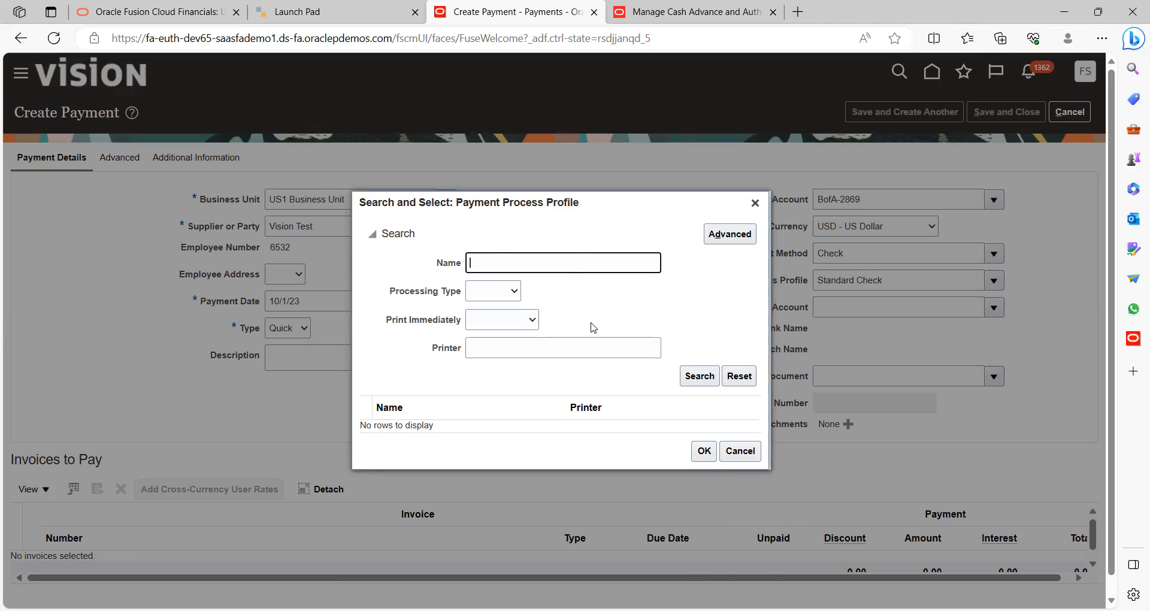
key("Return")
scroll(756, 497, "down", 5)
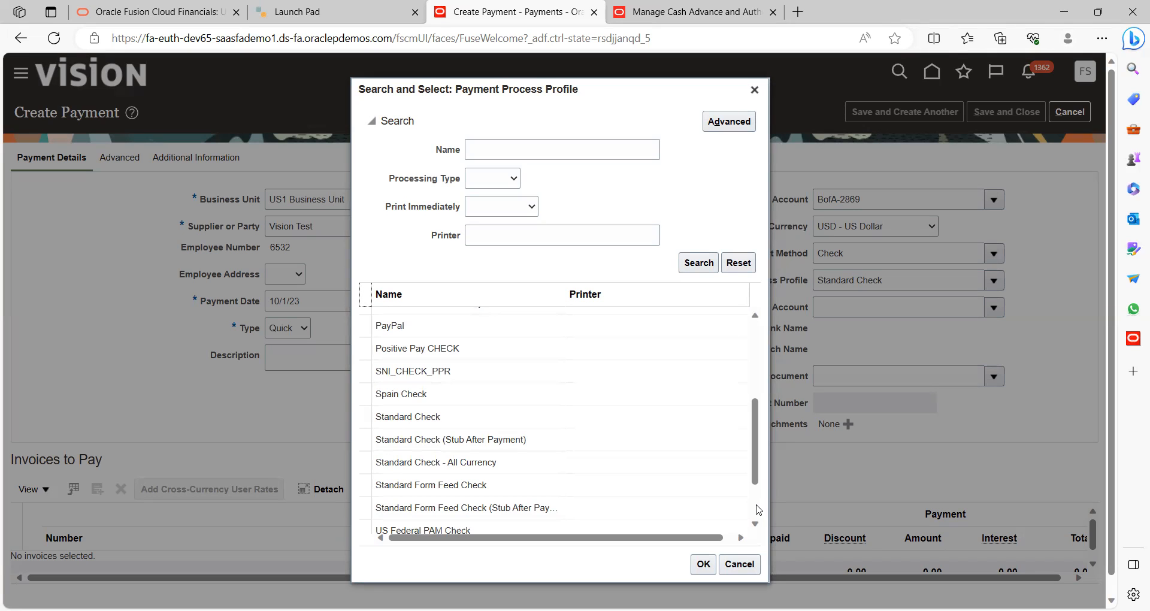
scroll(755, 503, "down", 2)
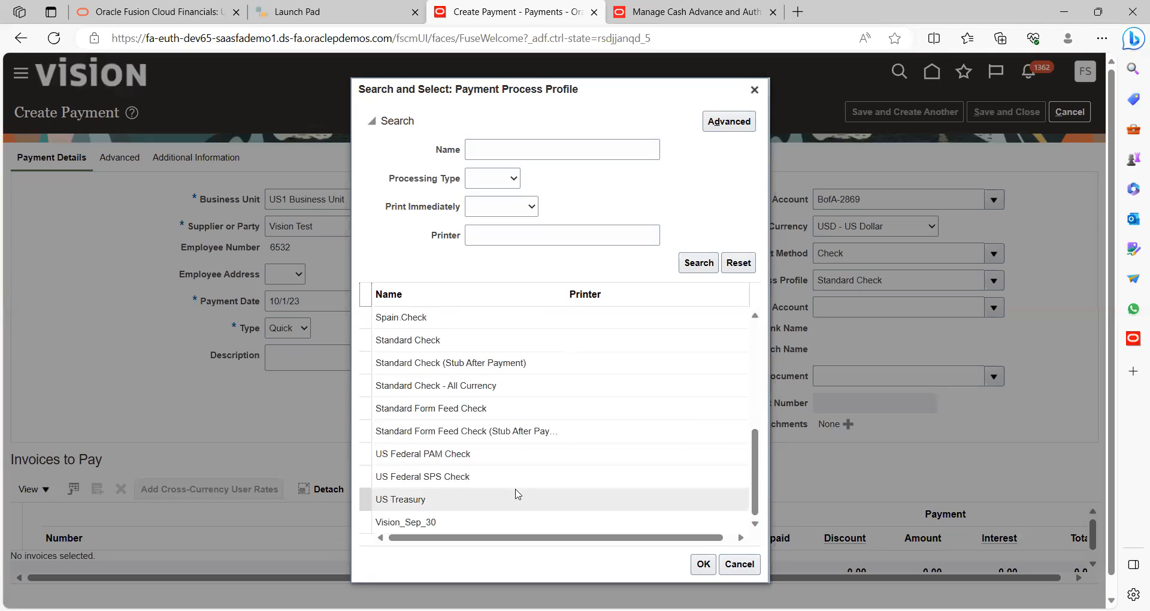
left_click(414, 527)
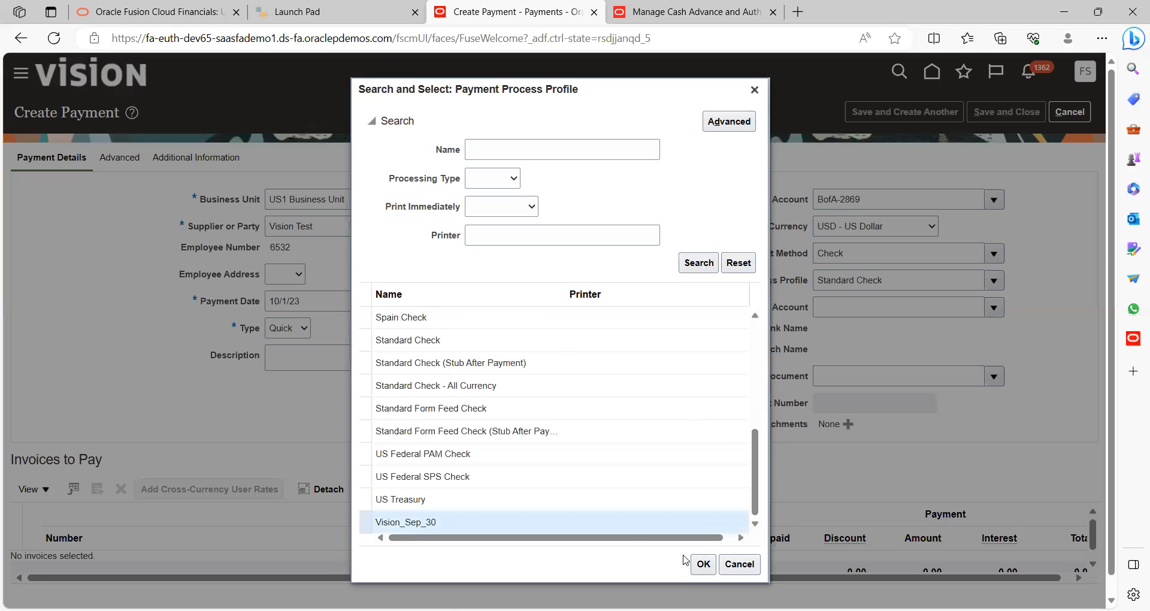
left_click(707, 568)
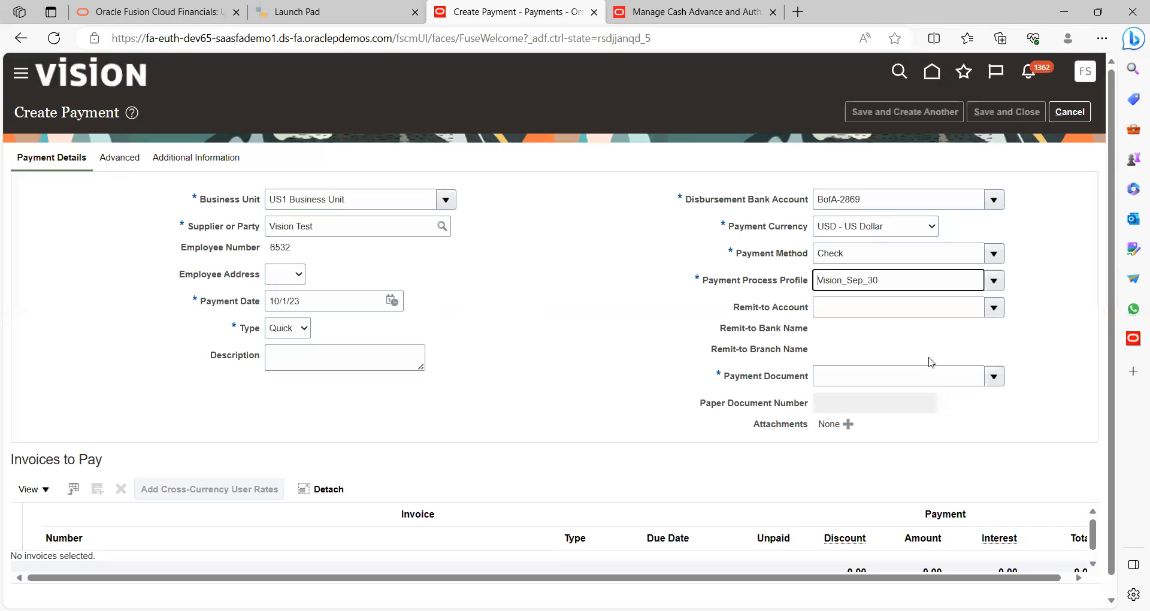
Try Check Stock A as the payment document and dismiss the in-use error
left_click(999, 377)
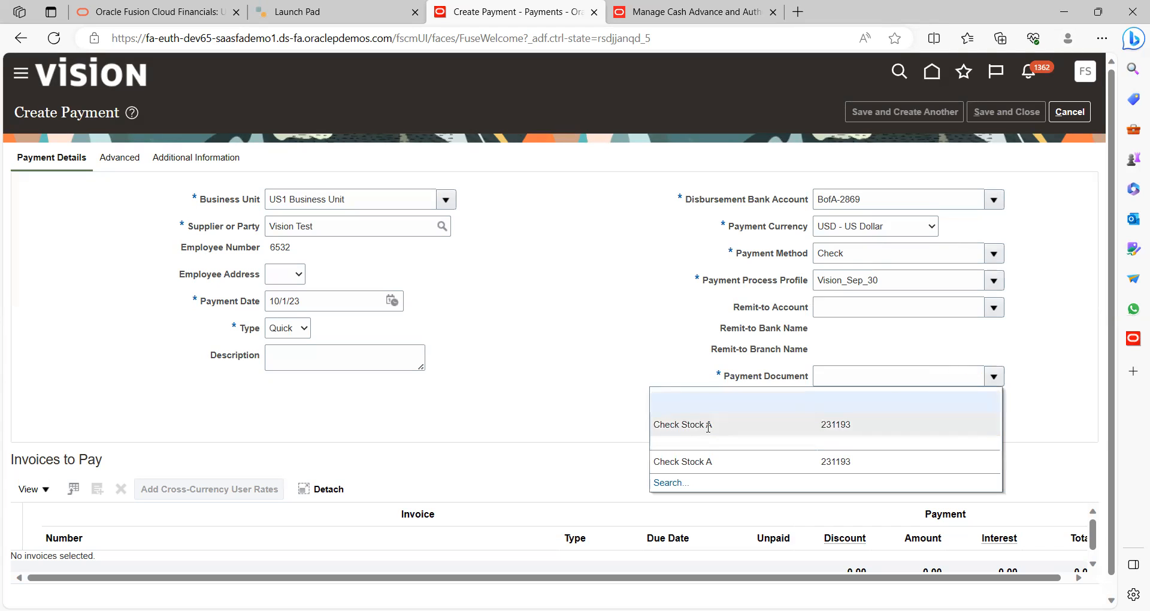
left_click(702, 426)
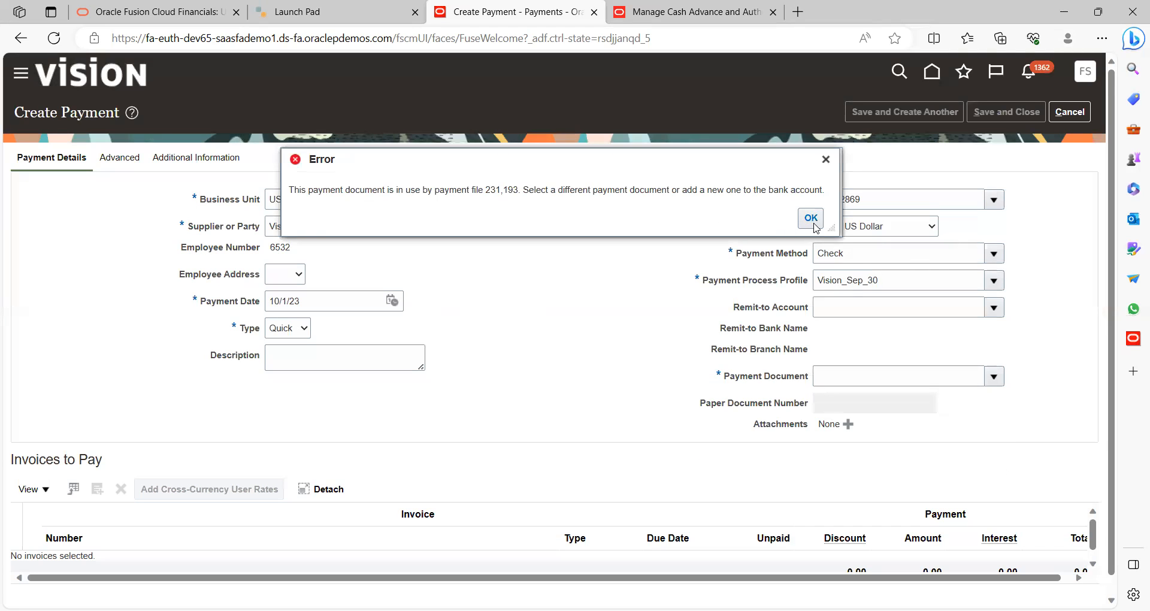
left_click(811, 218)
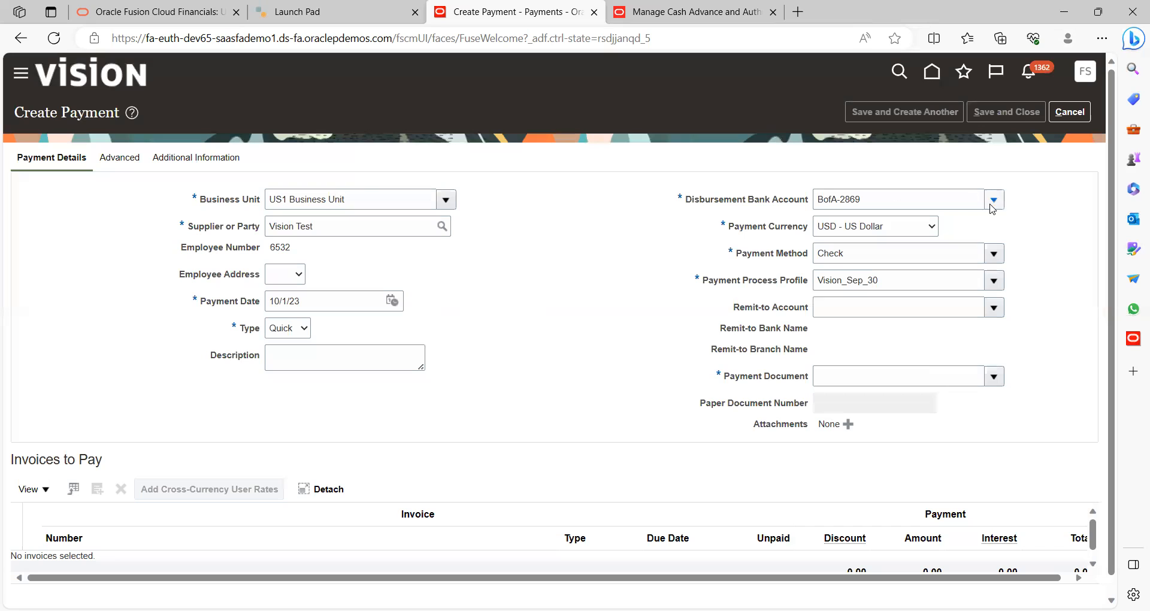
Search disbursement bank accounts by filtering on 'SNI' and 'SN', then cancel, keeping BofA-2869
left_click(994, 200)
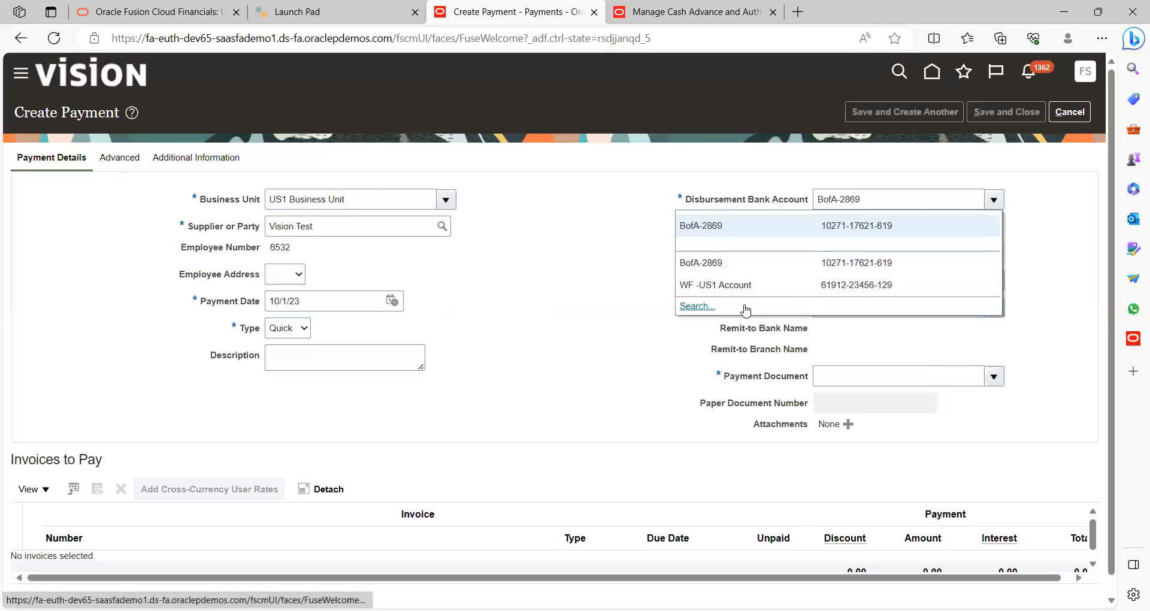
left_click(698, 313)
left_click(495, 259)
key("BackSpace")
key("BackSpace")
key("BackSpace")
key("BackSpace")
key("BackSpace")
key("BackSpace")
key("BackSpace")
key("BackSpace")
key("BackSpace")
type("SNI")
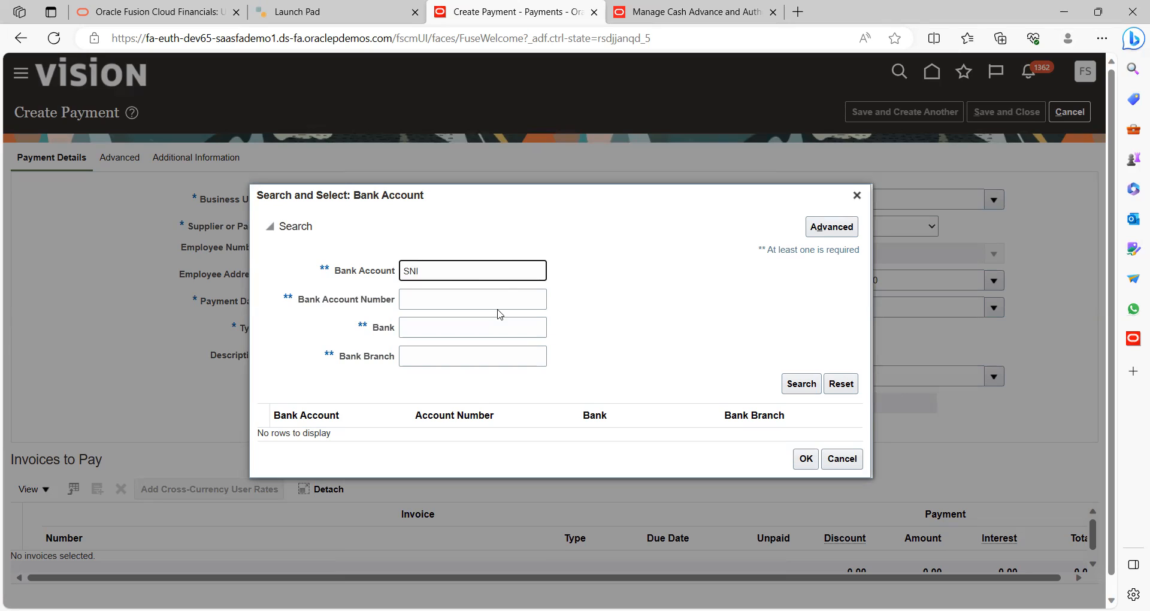
key("BackSpace")
key("BackSpace")
left_click(441, 319)
type("SN")
key("BackSpace")
key("BackSpace")
key("BackSpace")
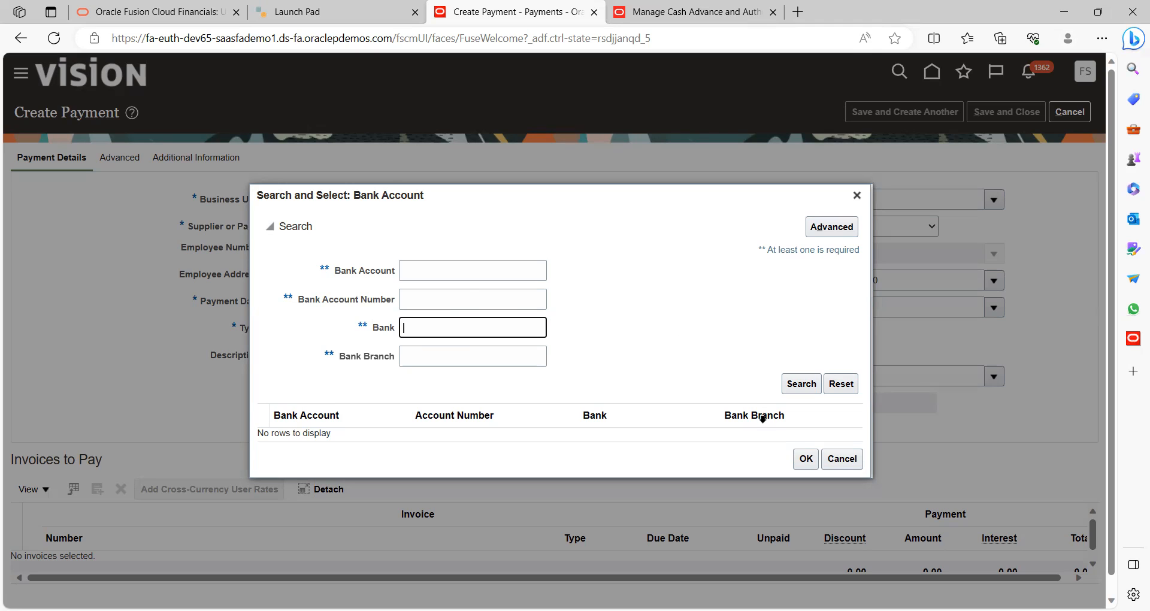
left_click(840, 458)
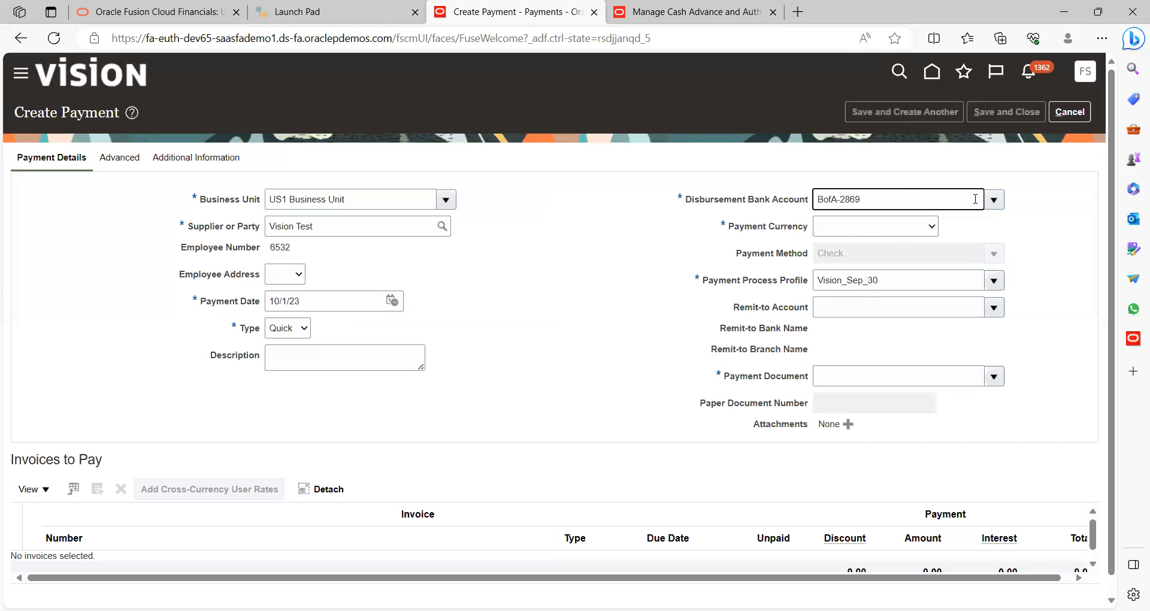
Set the payment currency to USD - US Dollar and the process profile to Standard Check
left_click(998, 283)
left_click(1014, 231)
left_click(918, 232)
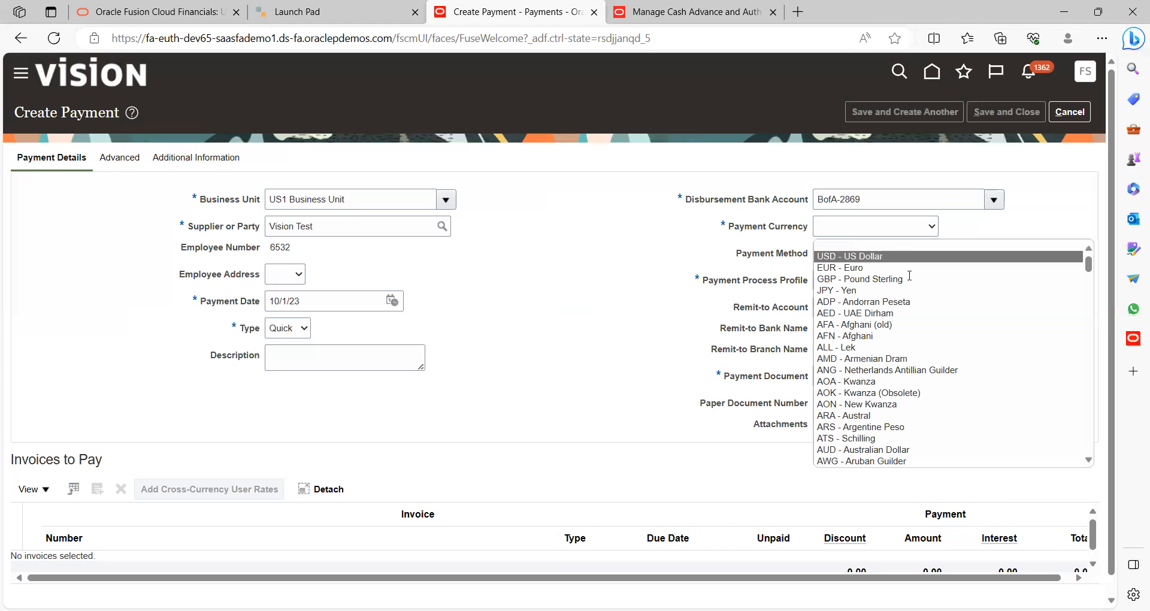
left_click(883, 258)
left_click(994, 281)
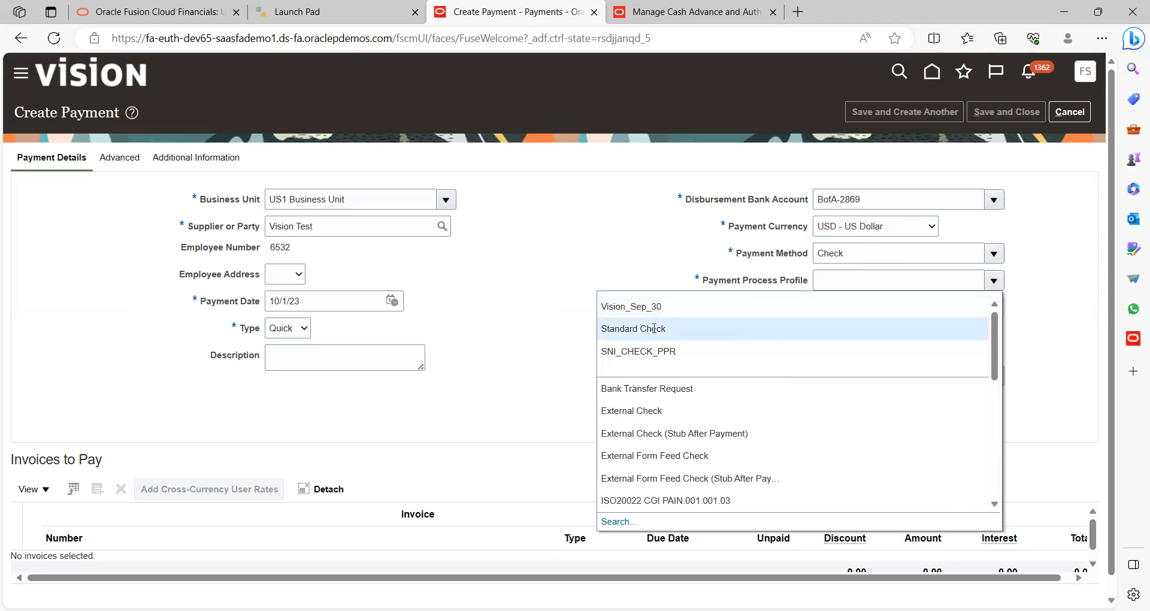
left_click(654, 329)
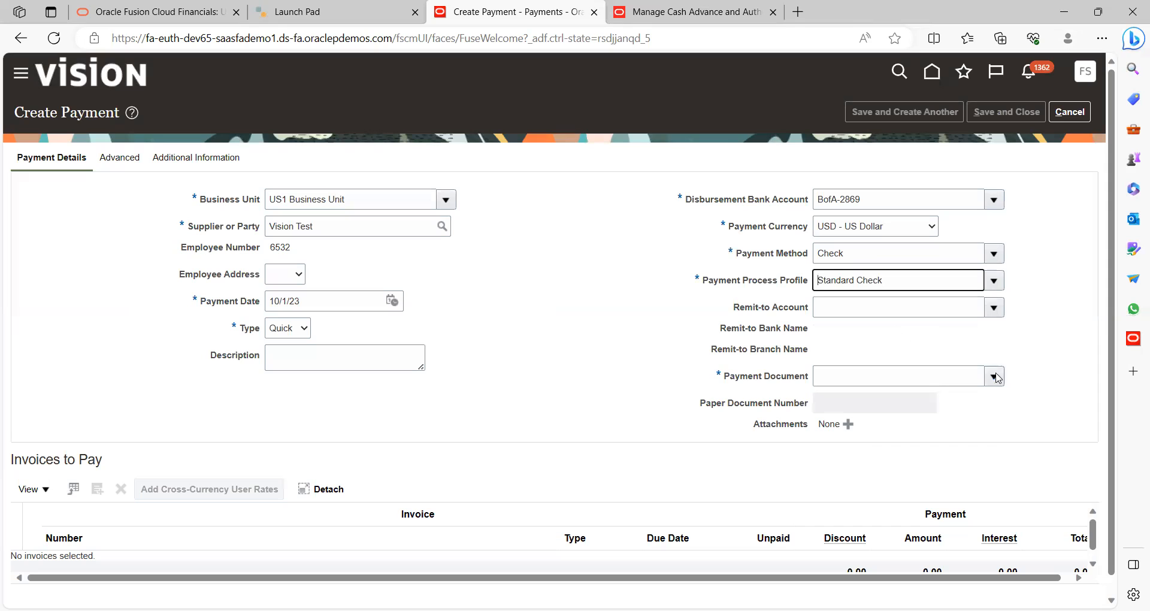
Retry Check Stock A as the payment document and dismiss the in-use error again
left_click(997, 381)
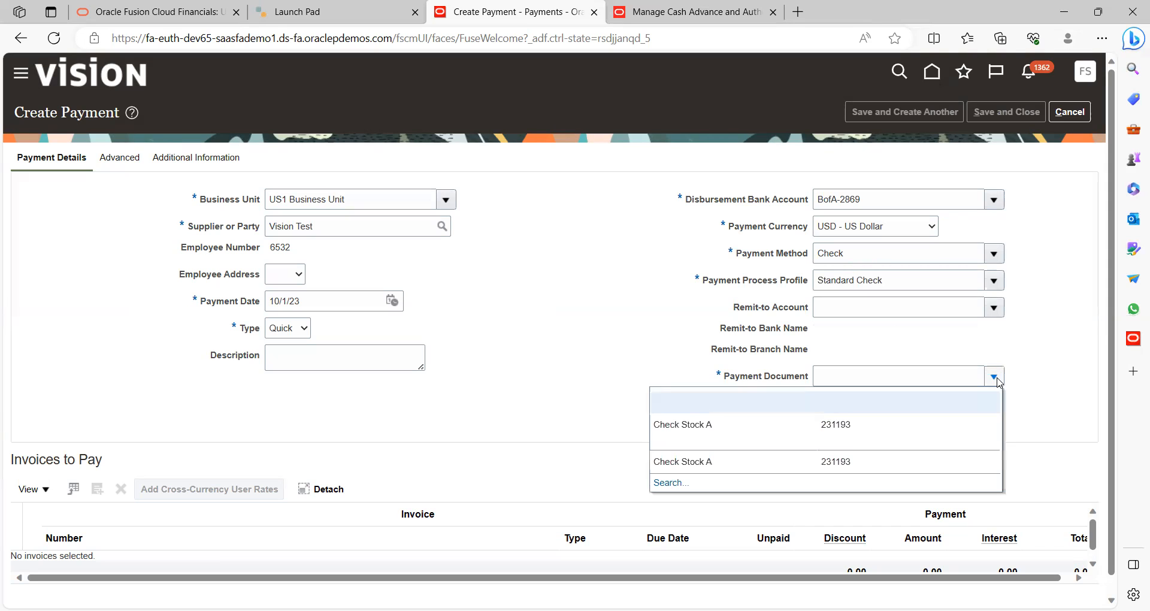
left_click(716, 463)
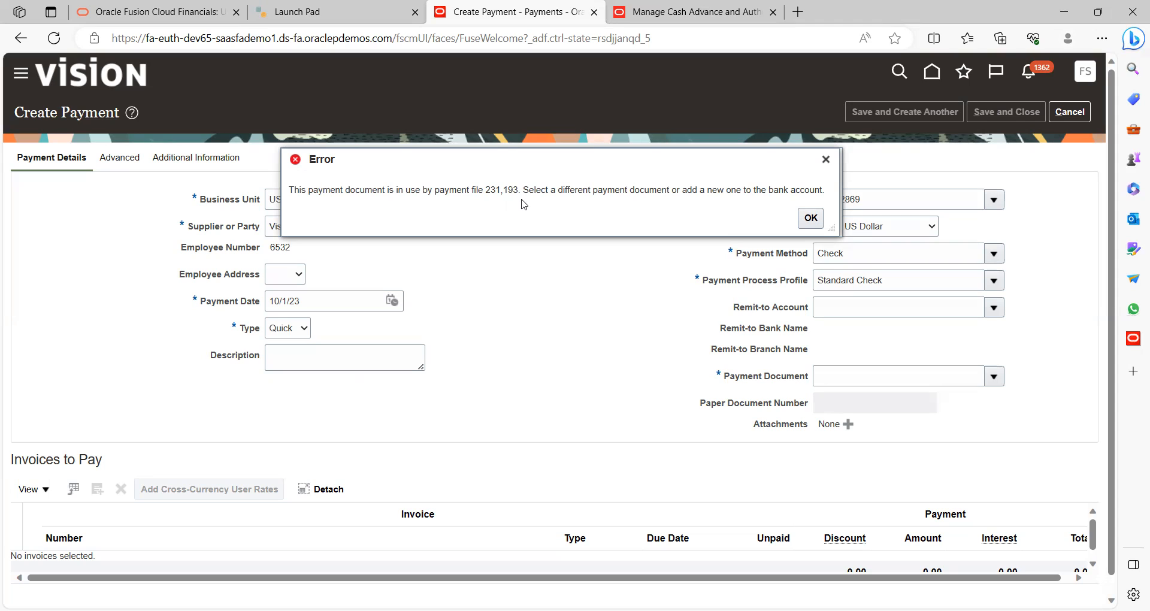
left_click(809, 220)
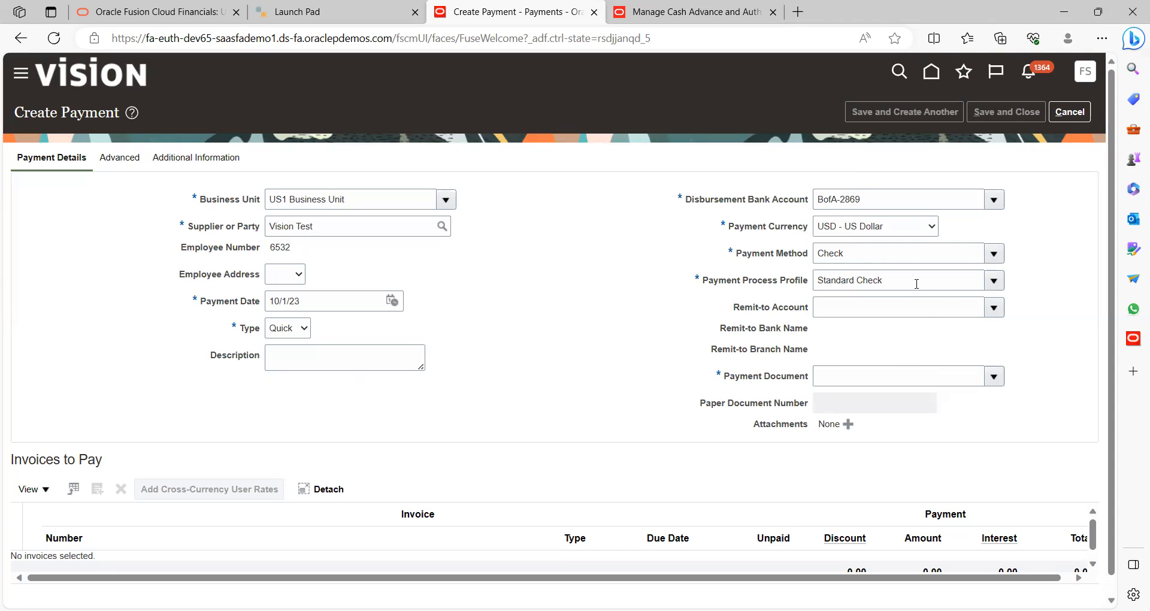
Discard the unsaved quick payment and go back to the home page's Payables apps
left_click(1071, 115)
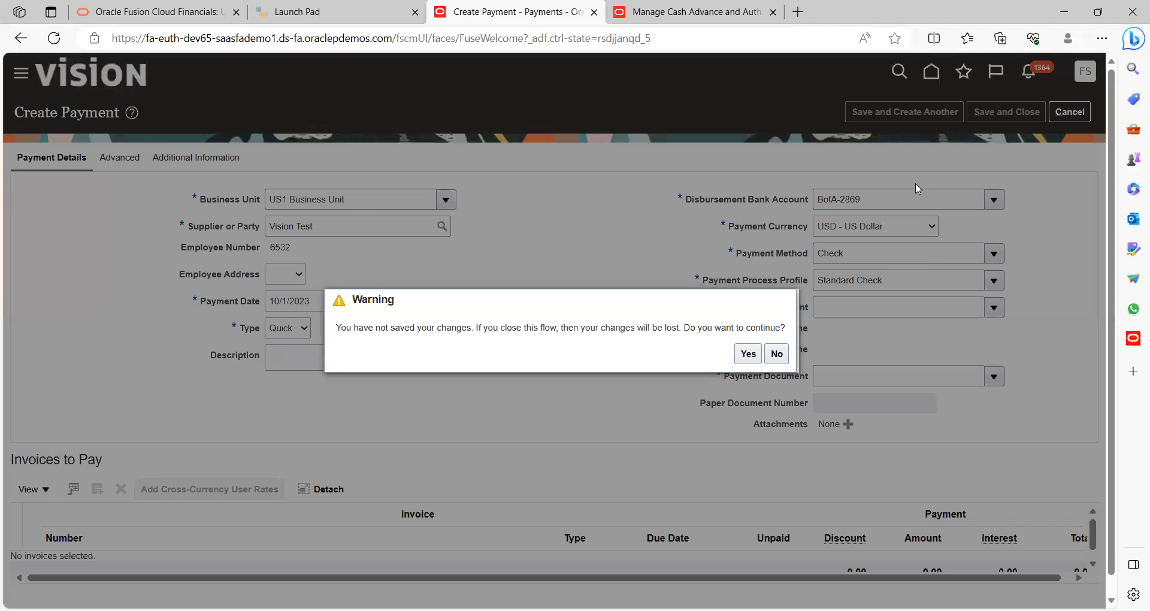
left_click(747, 355)
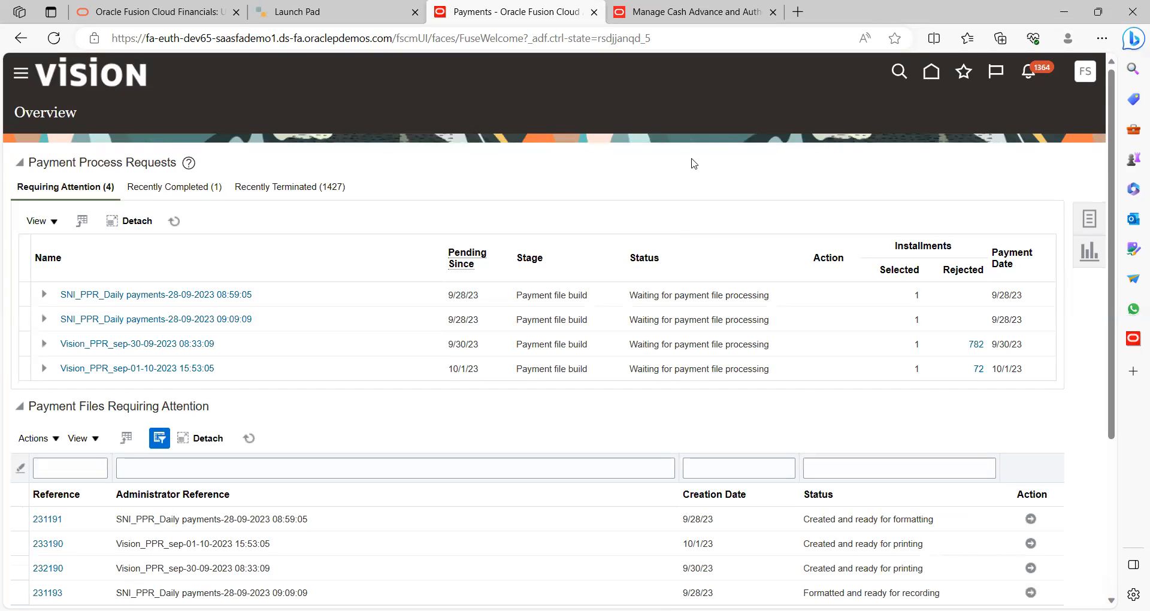
left_click(930, 72)
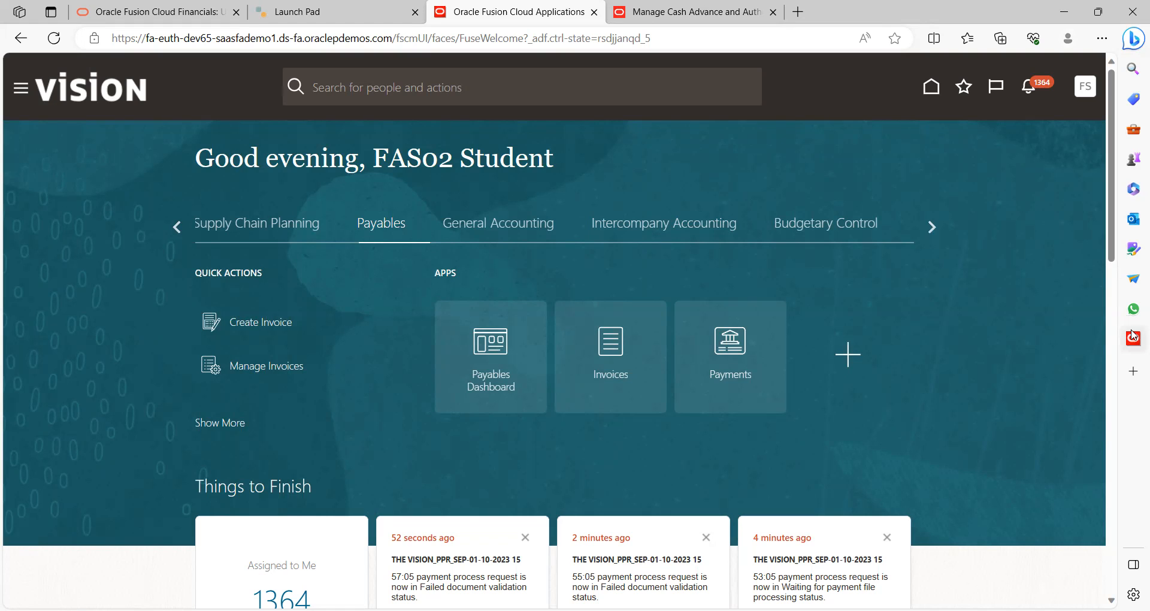
left_click(1109, 291)
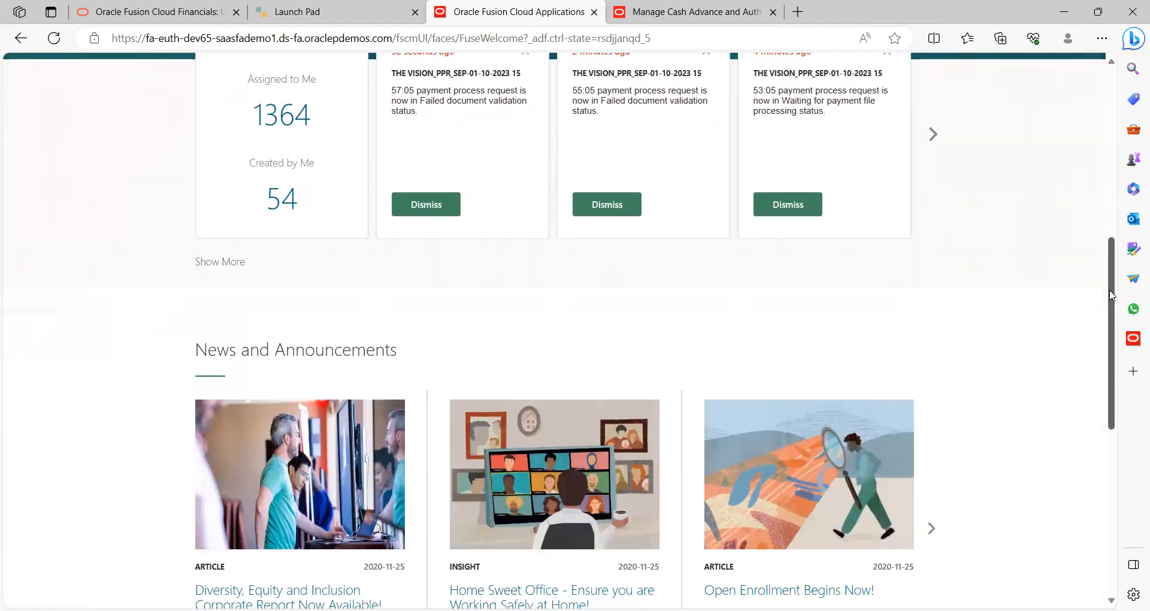
left_click(1112, 215)
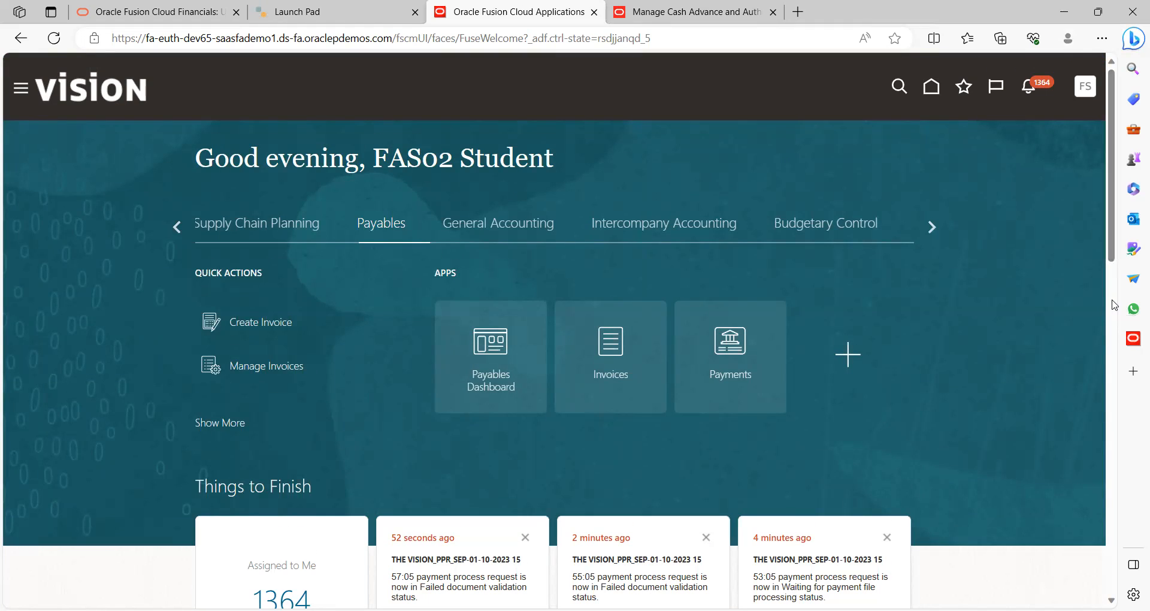